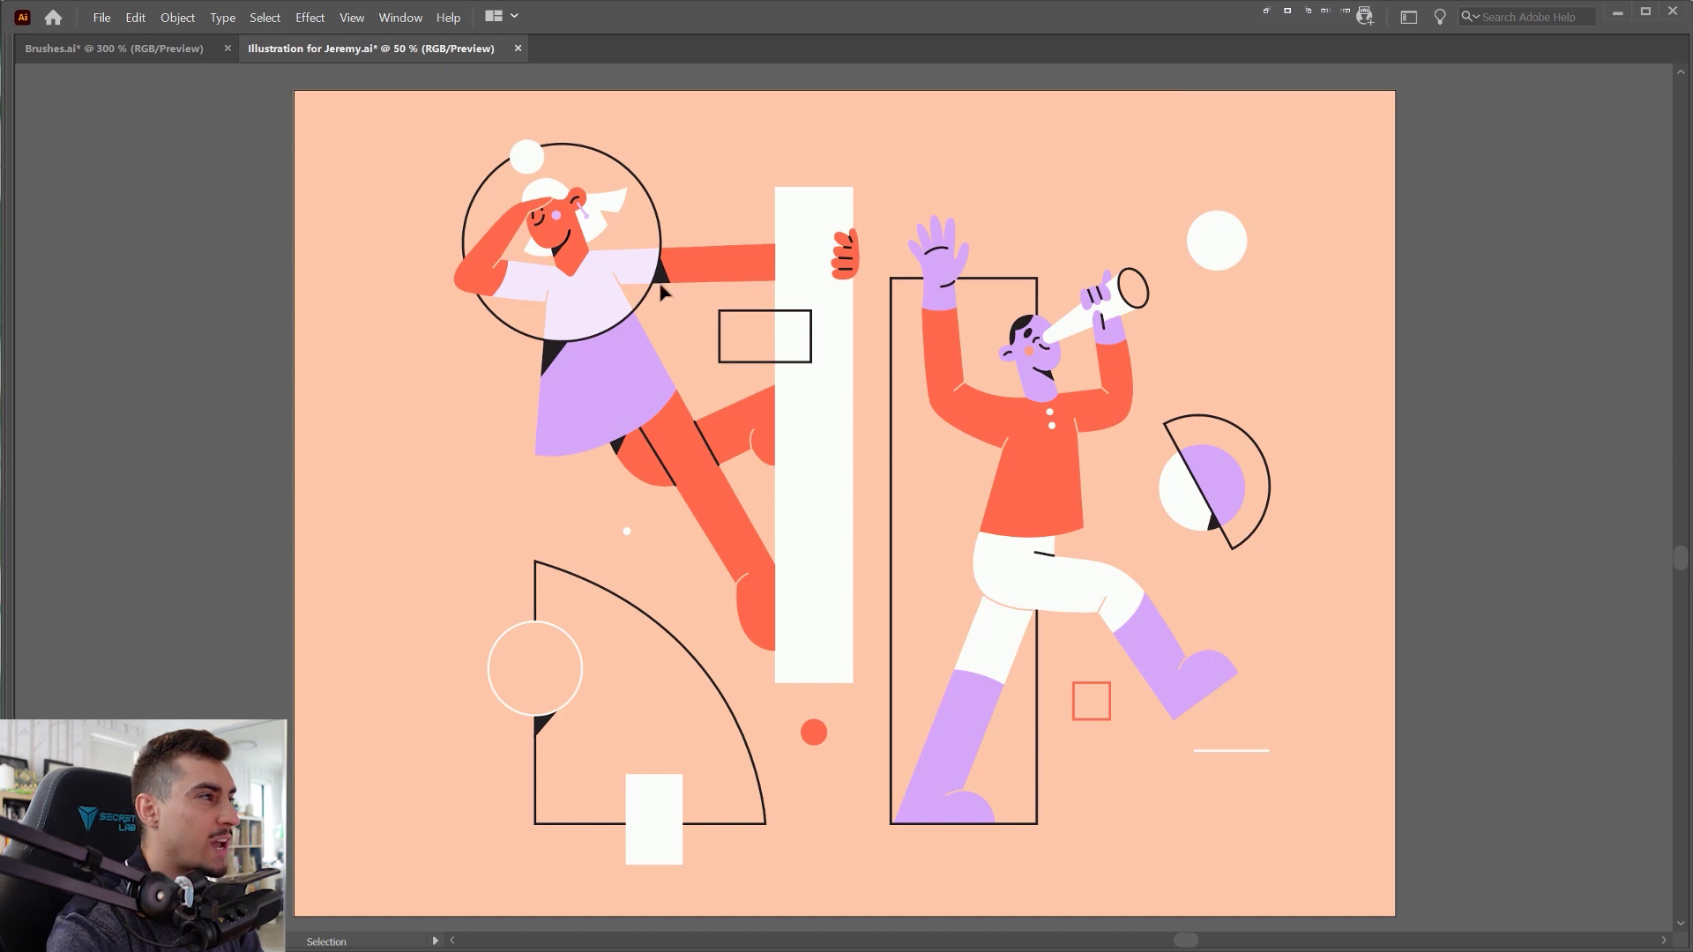
# - Switch to the Brushes.ai document and deselect the sample stroke in the first column
pyautogui.scroll(3, 558, 212)
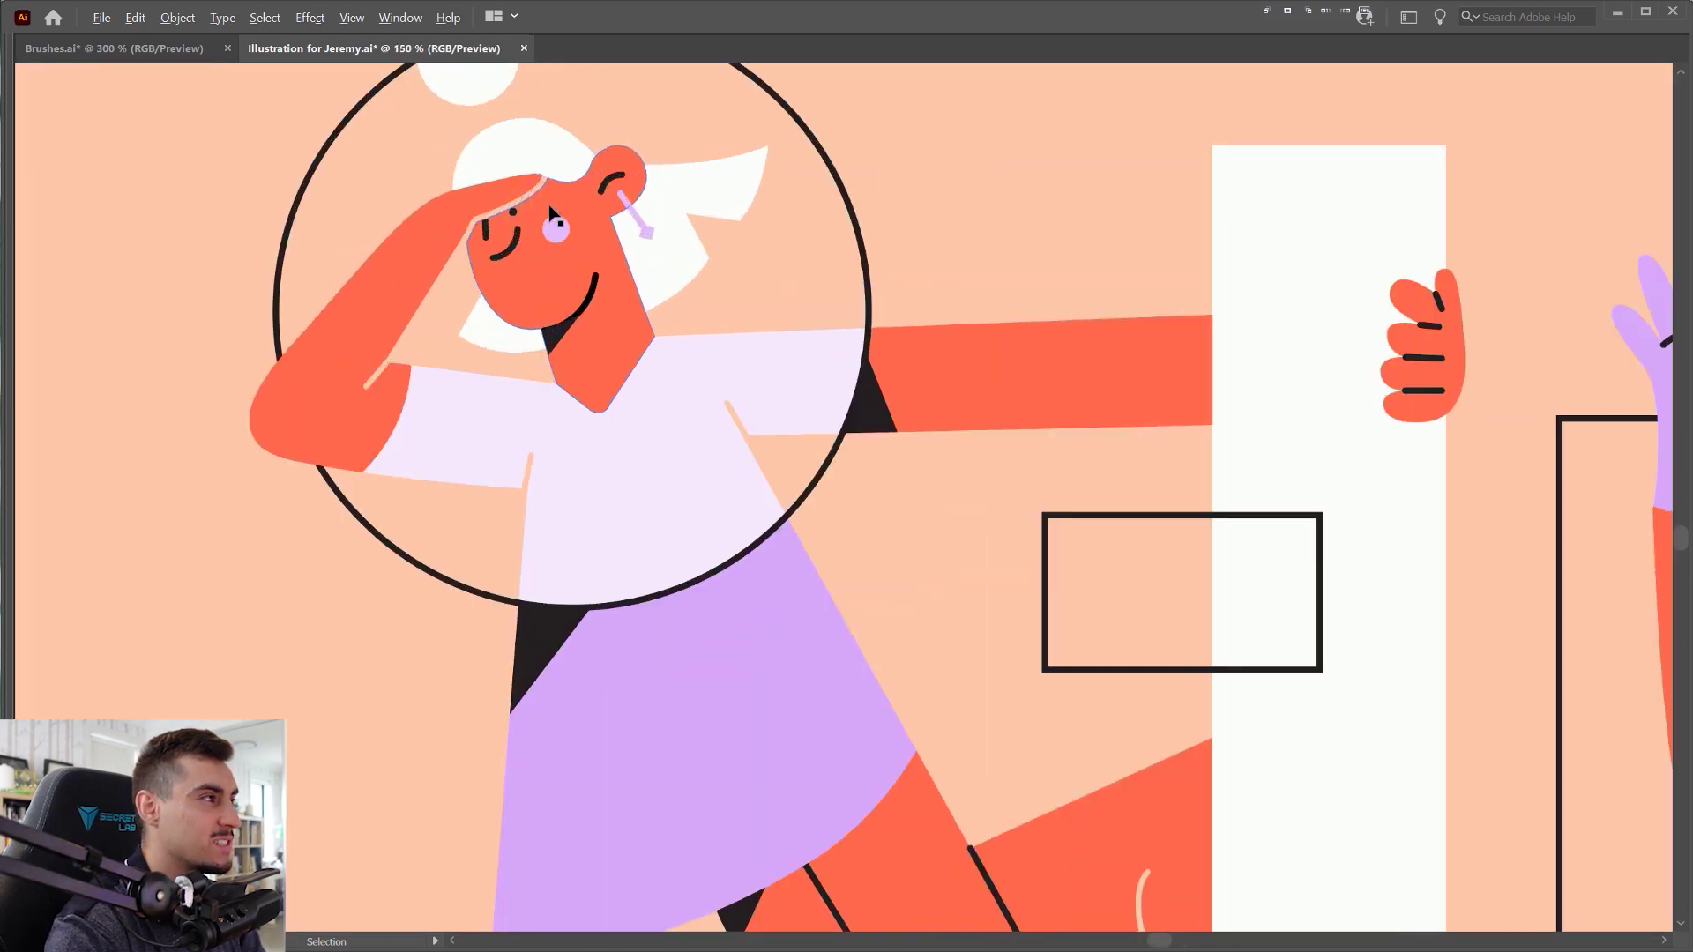
pyautogui.scroll(-3, 1432, 351)
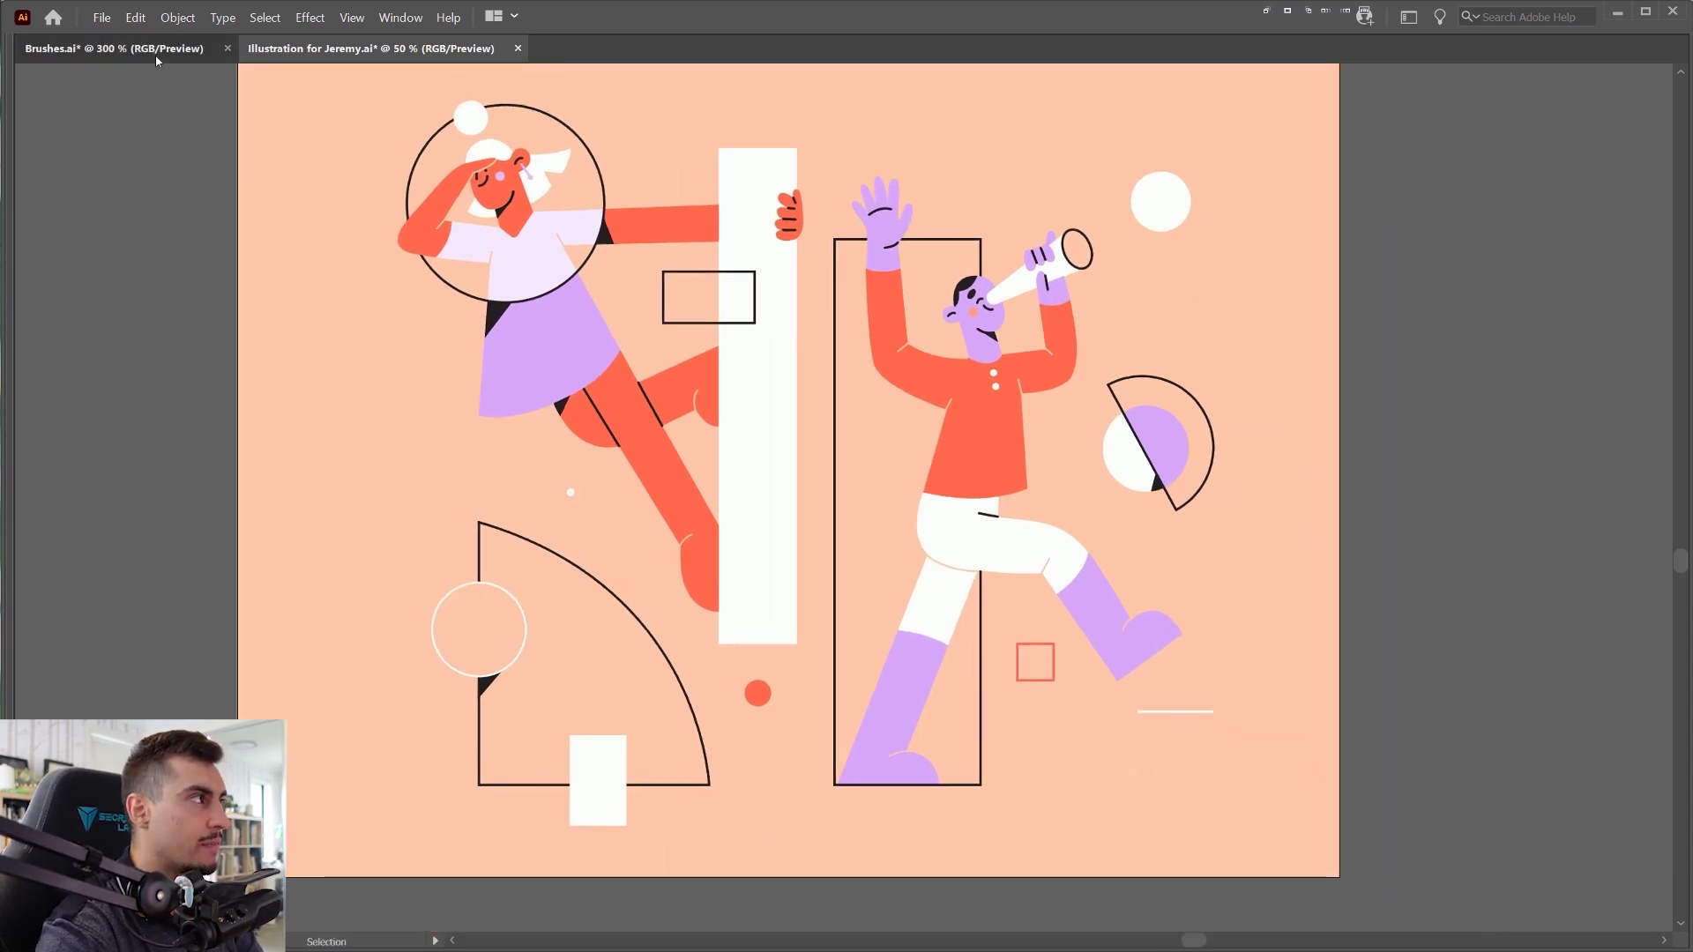
pyautogui.click(132, 49)
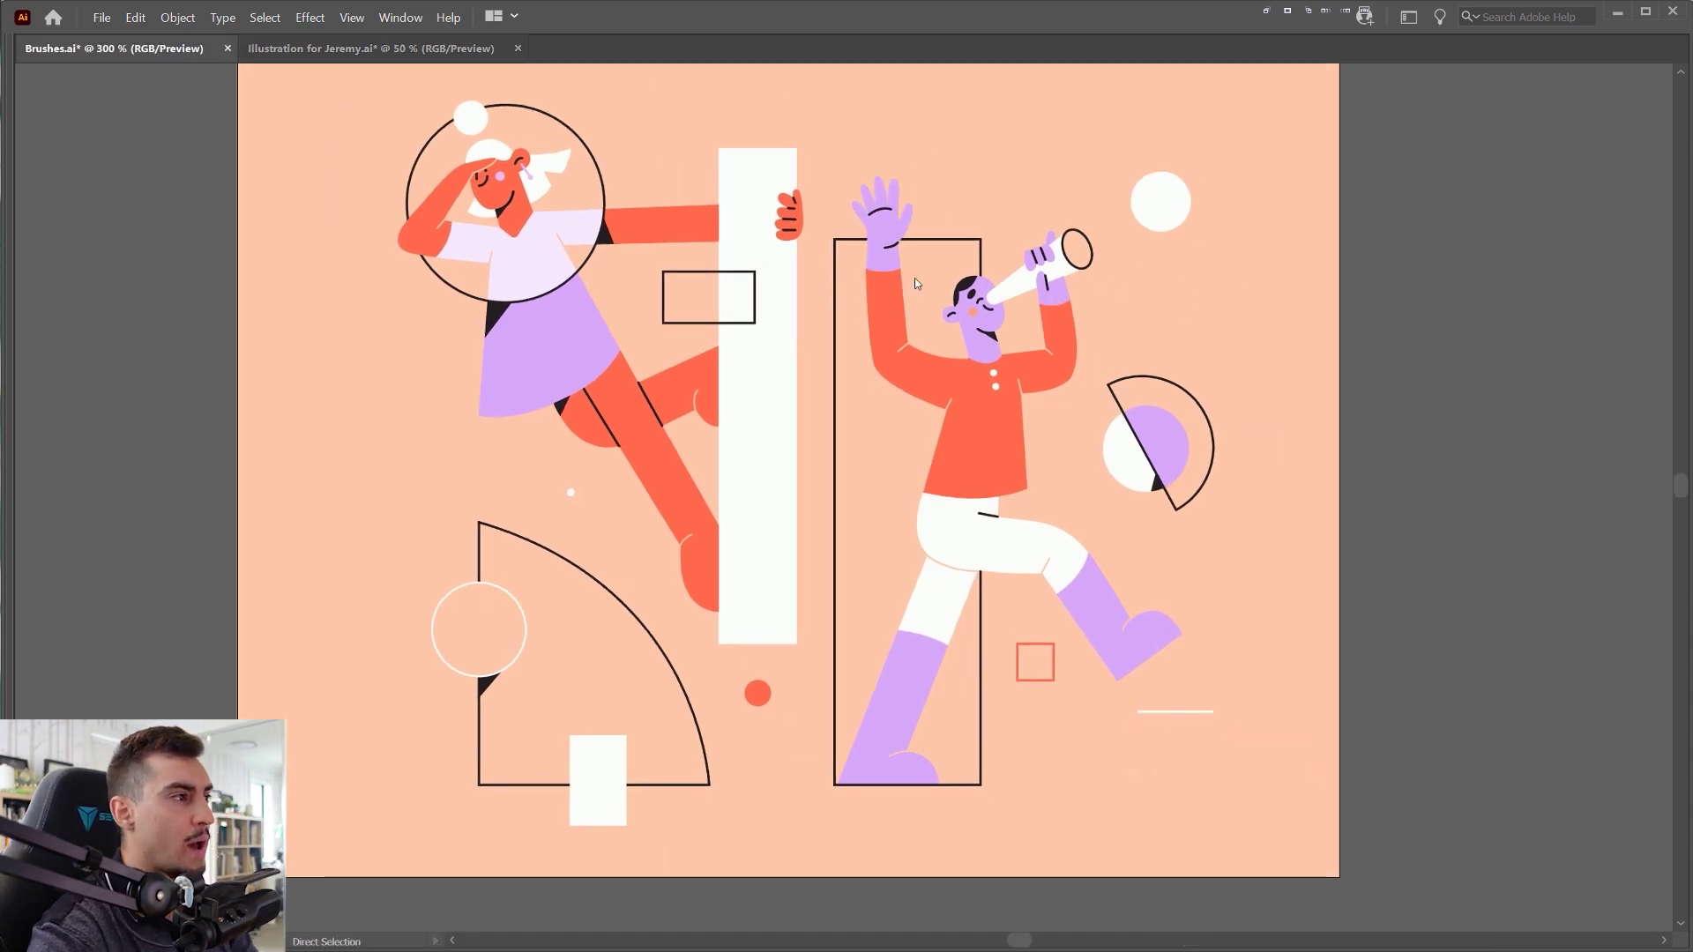
pyautogui.scroll(-6, 936, 291)
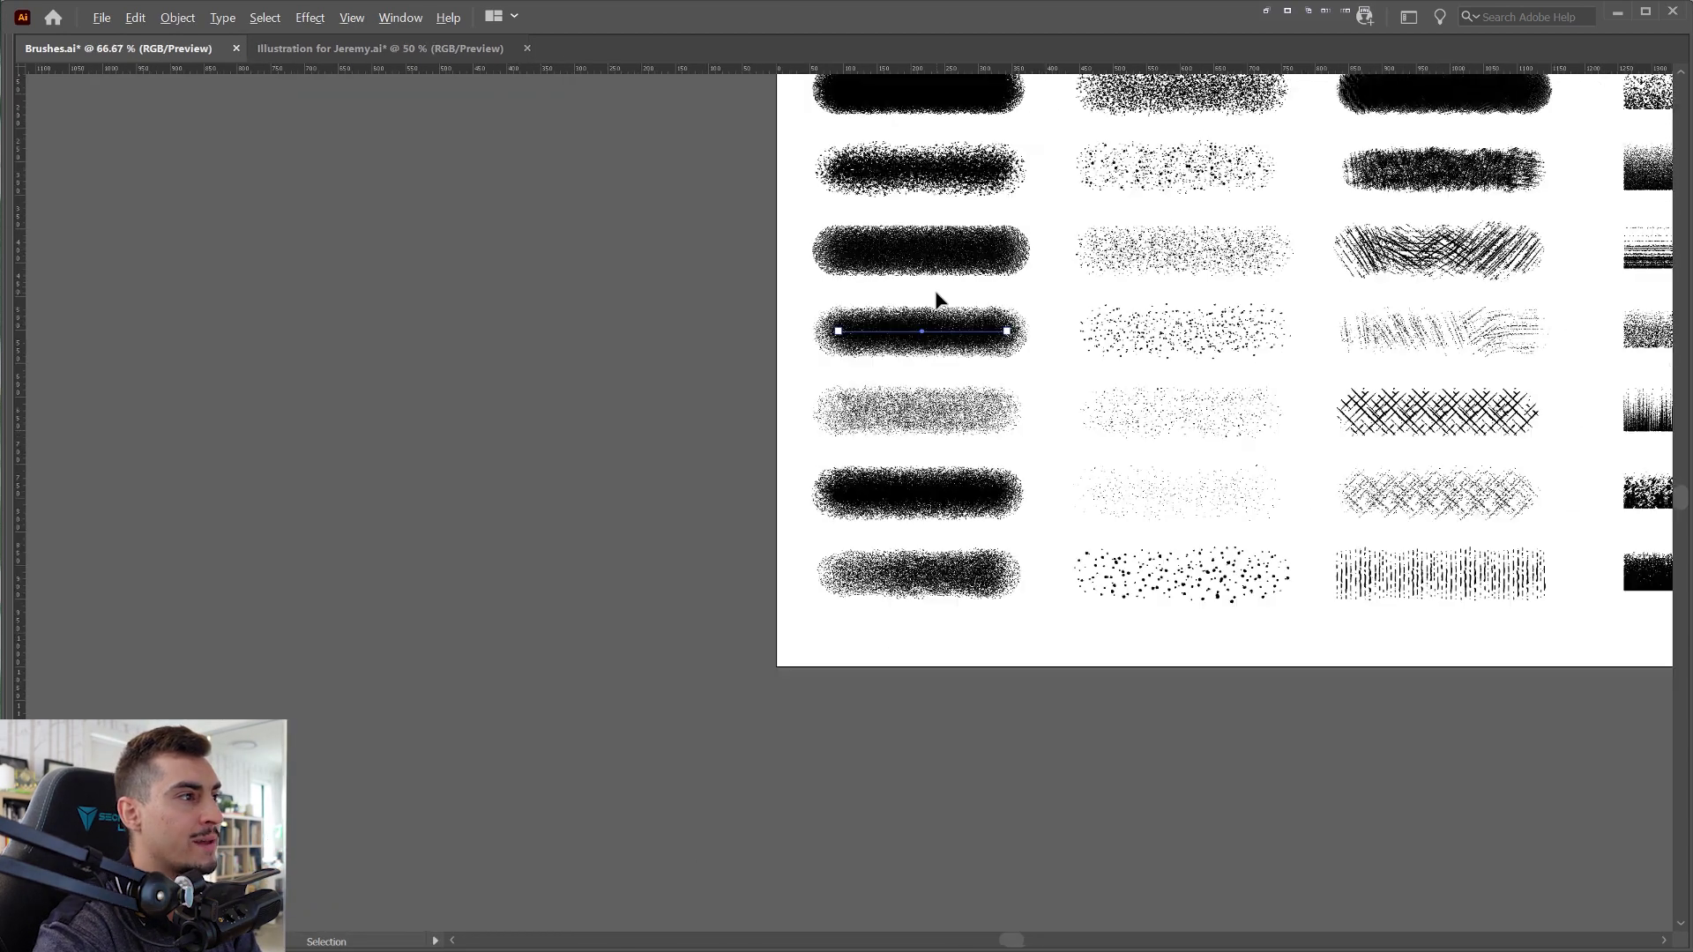
pyautogui.scroll(2, 1014, 291)
pyautogui.moveTo(1025, 295); pyautogui.dragTo(723, 420)
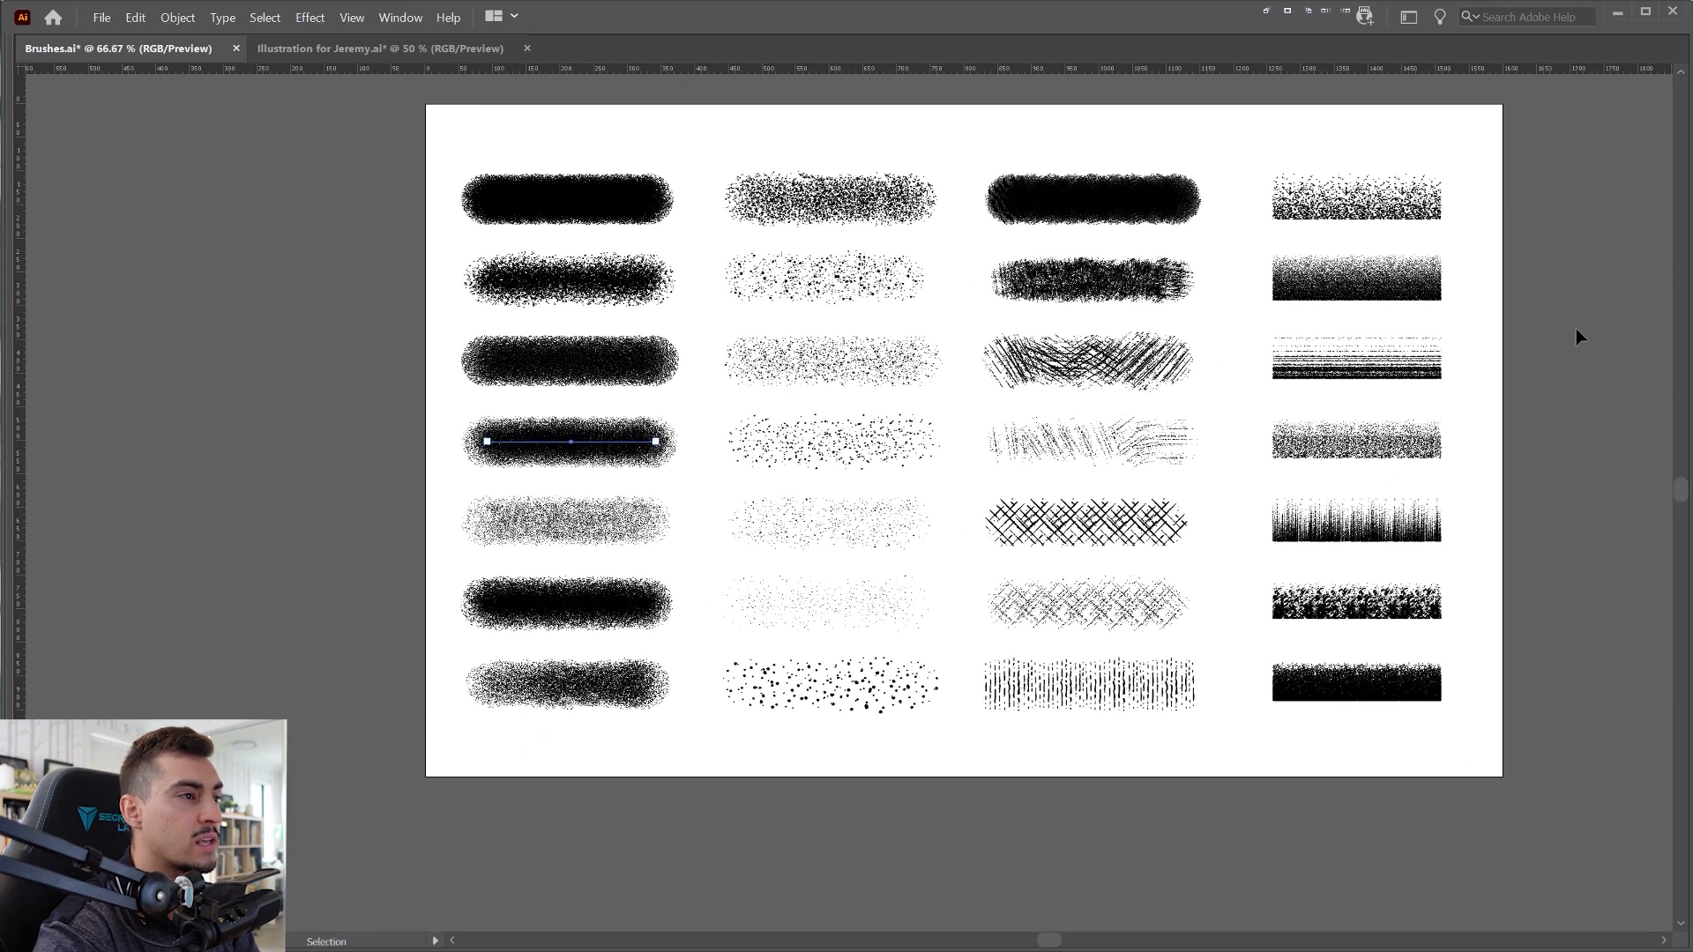
pyautogui.click(1577, 334)
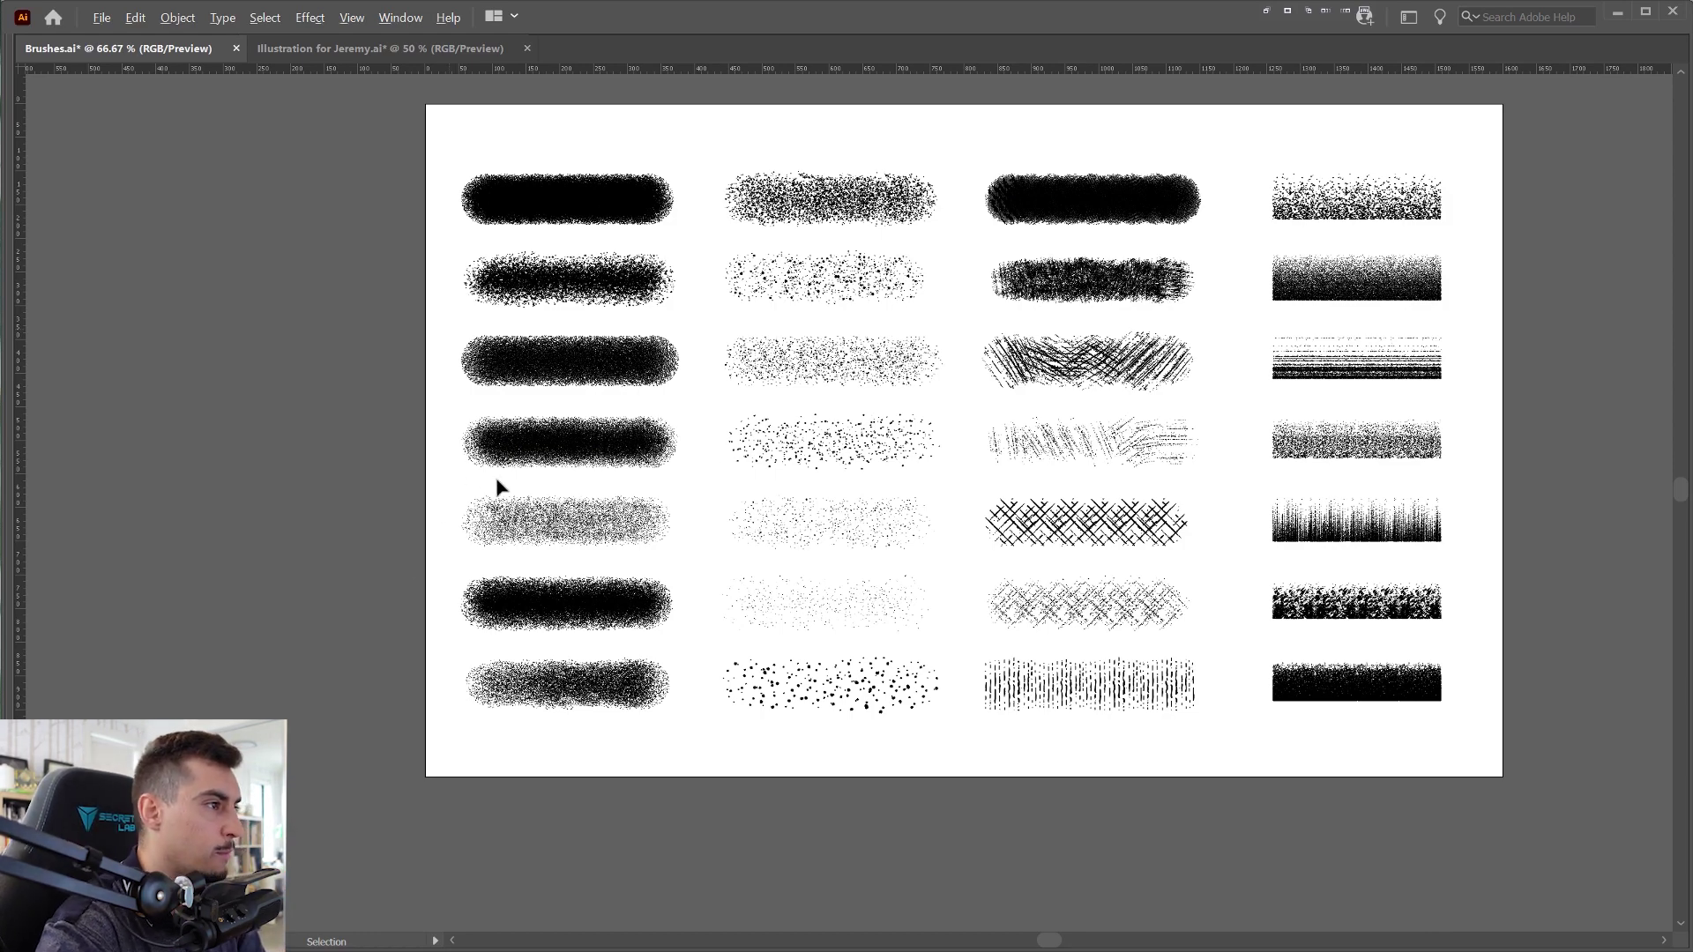
# - Examine the grain, speckle and hatching brush samples in the first three columns up close
pyautogui.scroll(4, 518, 305)
pyautogui.scroll(-1, 798, 527)
pyautogui.moveTo(806, 546); pyautogui.dragTo(704, 235)
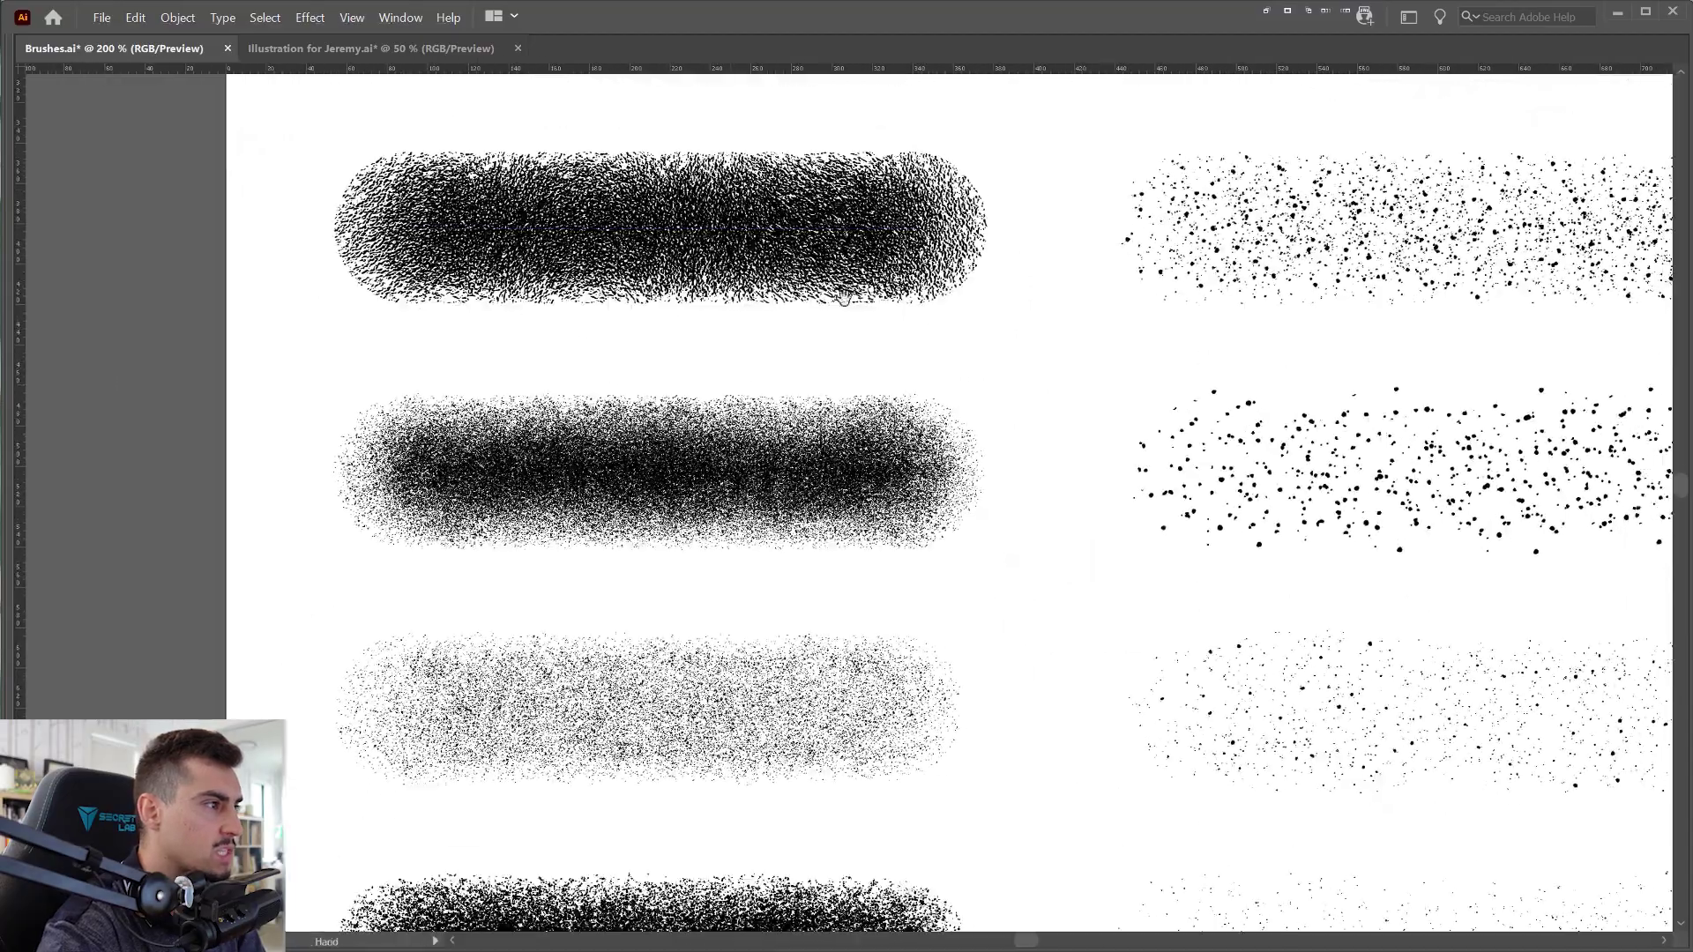
pyautogui.moveTo(1513, 423); pyautogui.dragTo(913, 408)
pyautogui.scroll(2, 1023, 441)
pyautogui.scroll(-2, 940, 466)
pyautogui.moveTo(948, 335); pyautogui.dragTo(952, 798)
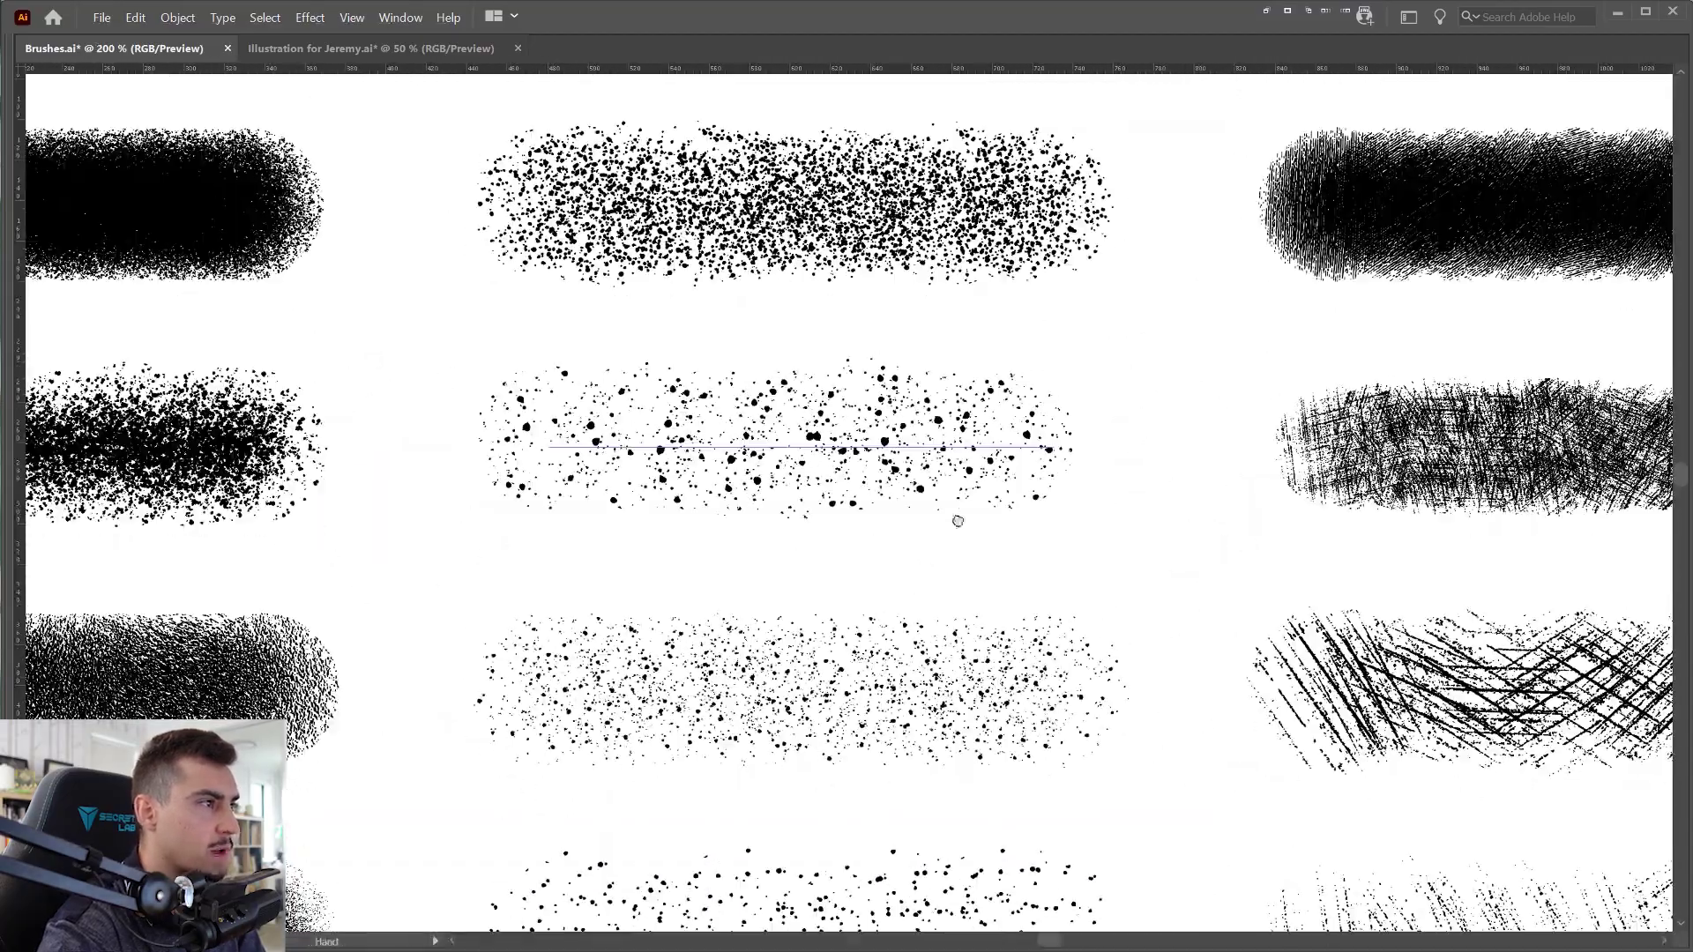
pyautogui.moveTo(952, 213); pyautogui.dragTo(951, 335)
pyautogui.scroll(2, 950, 333)
pyautogui.moveTo(1159, 373); pyautogui.dragTo(301, 356)
pyautogui.moveTo(1054, 397); pyautogui.dragTo(609, 438)
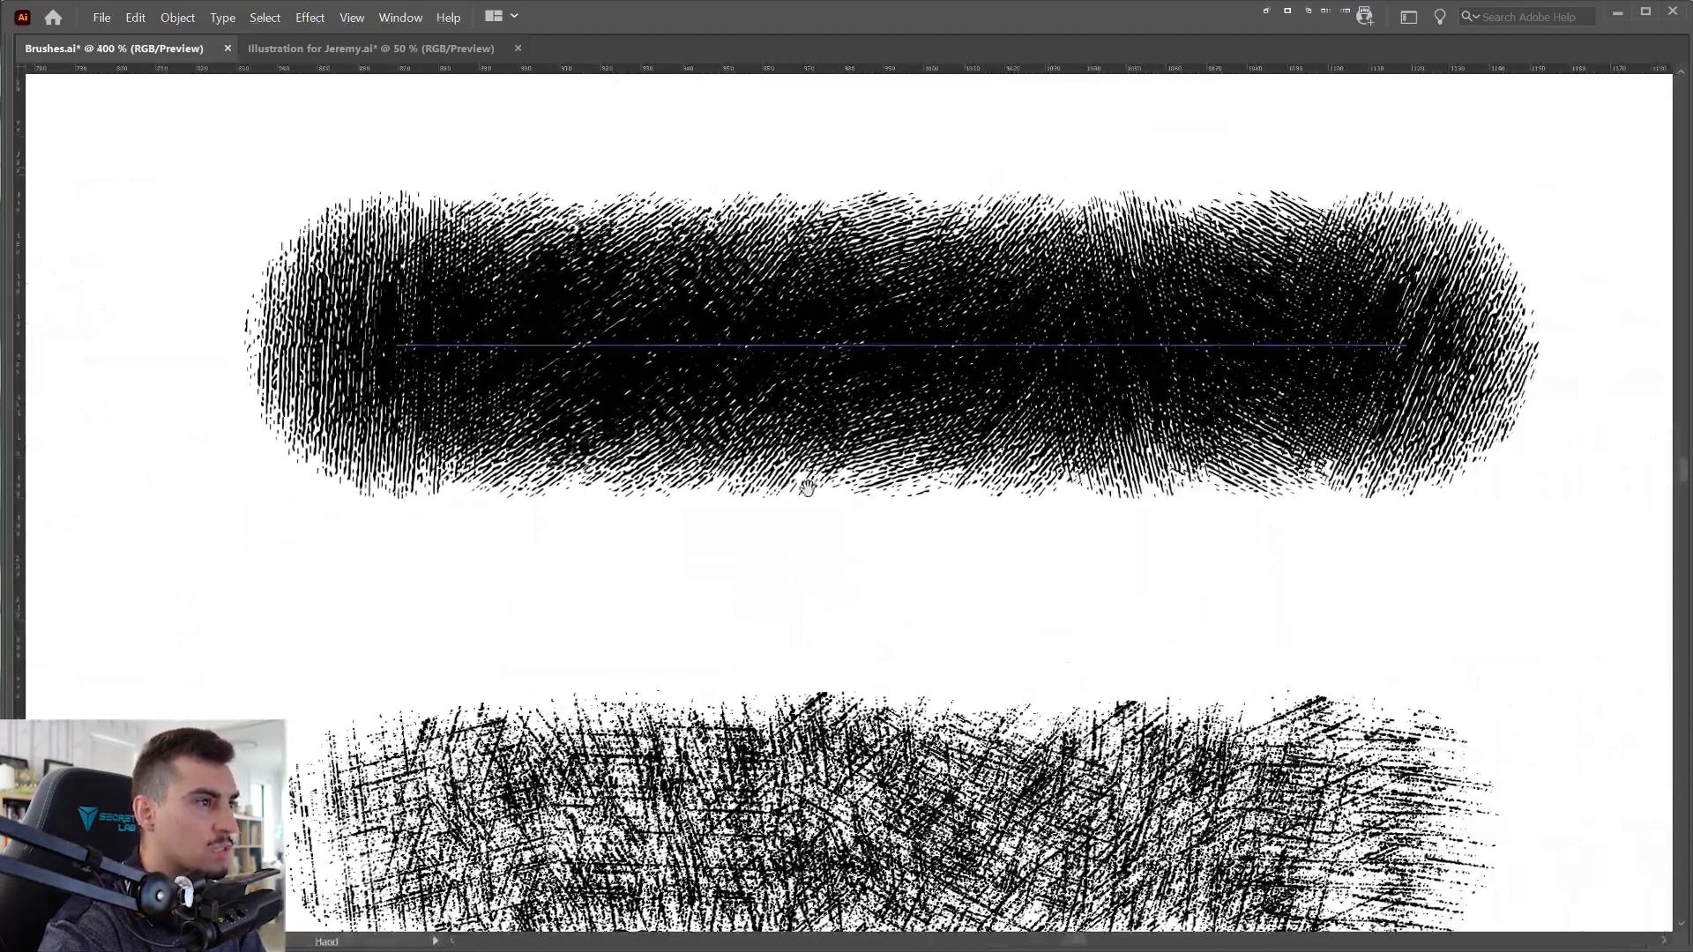
pyautogui.scroll(-1, 996, 256)
pyautogui.moveTo(1001, 244); pyautogui.dragTo(1000, 238)
pyautogui.scroll(-10, 1000, 238)
pyautogui.scroll(-2, 1111, 291)
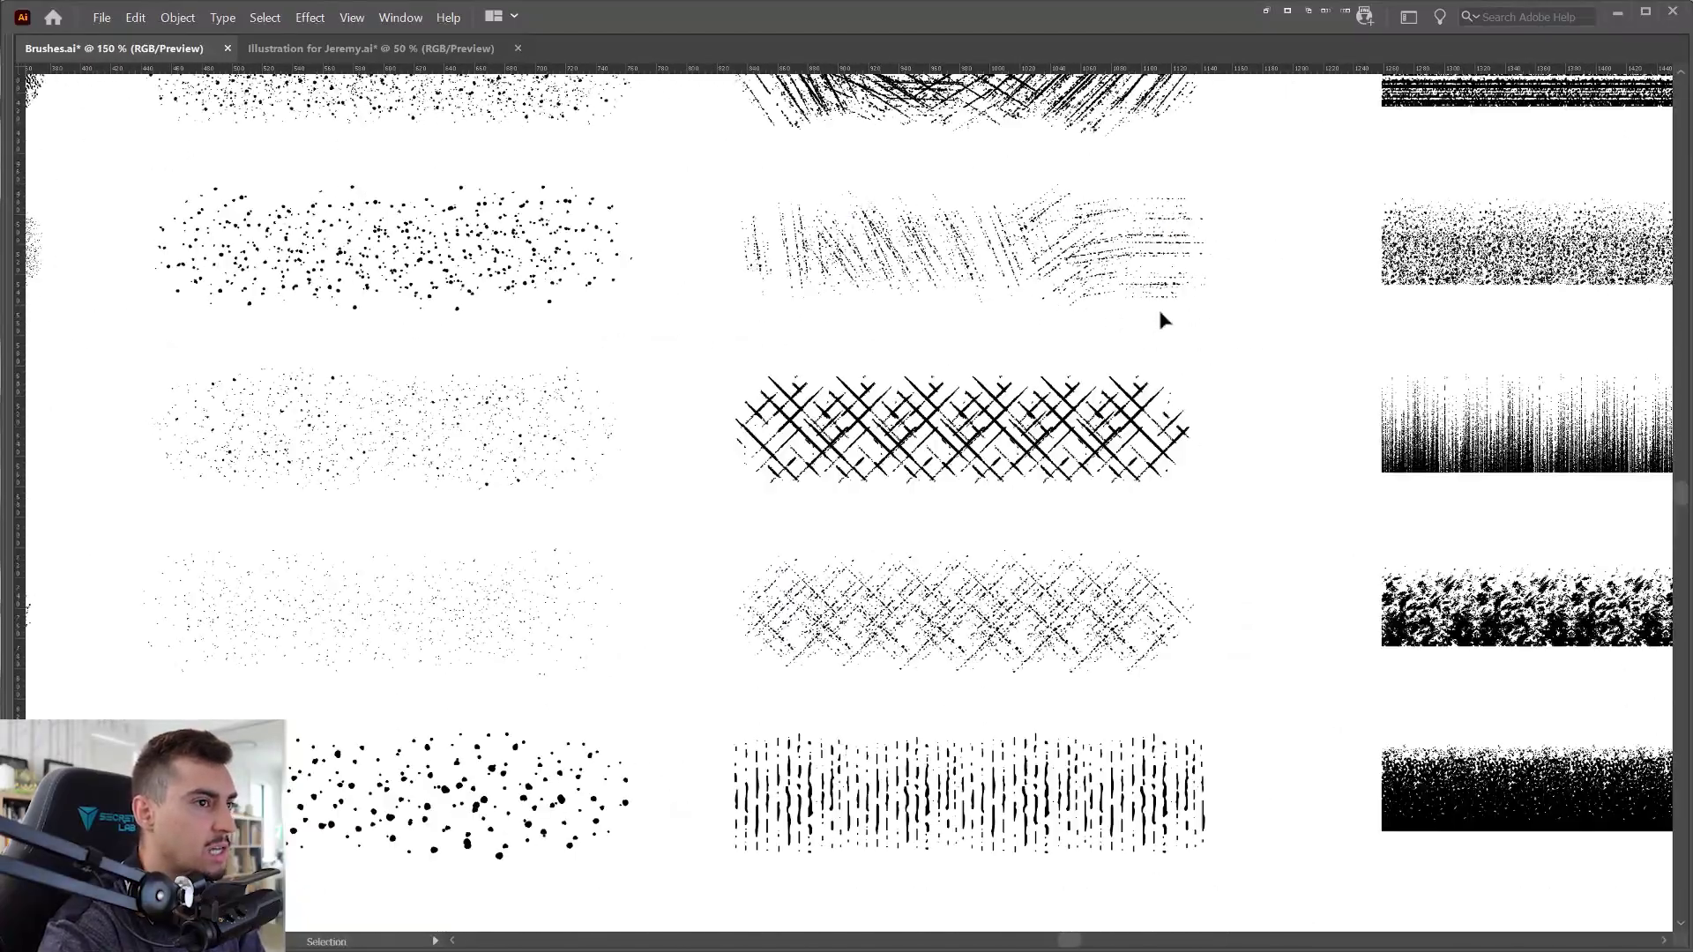
# - Examine the textured samples in the last column and the soft grain sample in the first column up close
pyautogui.moveTo(1160, 317); pyautogui.dragTo(525, 271)
pyautogui.scroll(3, 944, 562)
pyautogui.moveTo(1001, 635)
pyautogui.mouseDown()
pyautogui.moveTo(1045, 422)
pyautogui.moveTo(1036, 242)
pyautogui.moveTo(962, 665)
pyautogui.mouseUp()
pyautogui.scroll(-2, 1007, 265)
pyautogui.moveTo(969, 292); pyautogui.dragTo(989, 644)
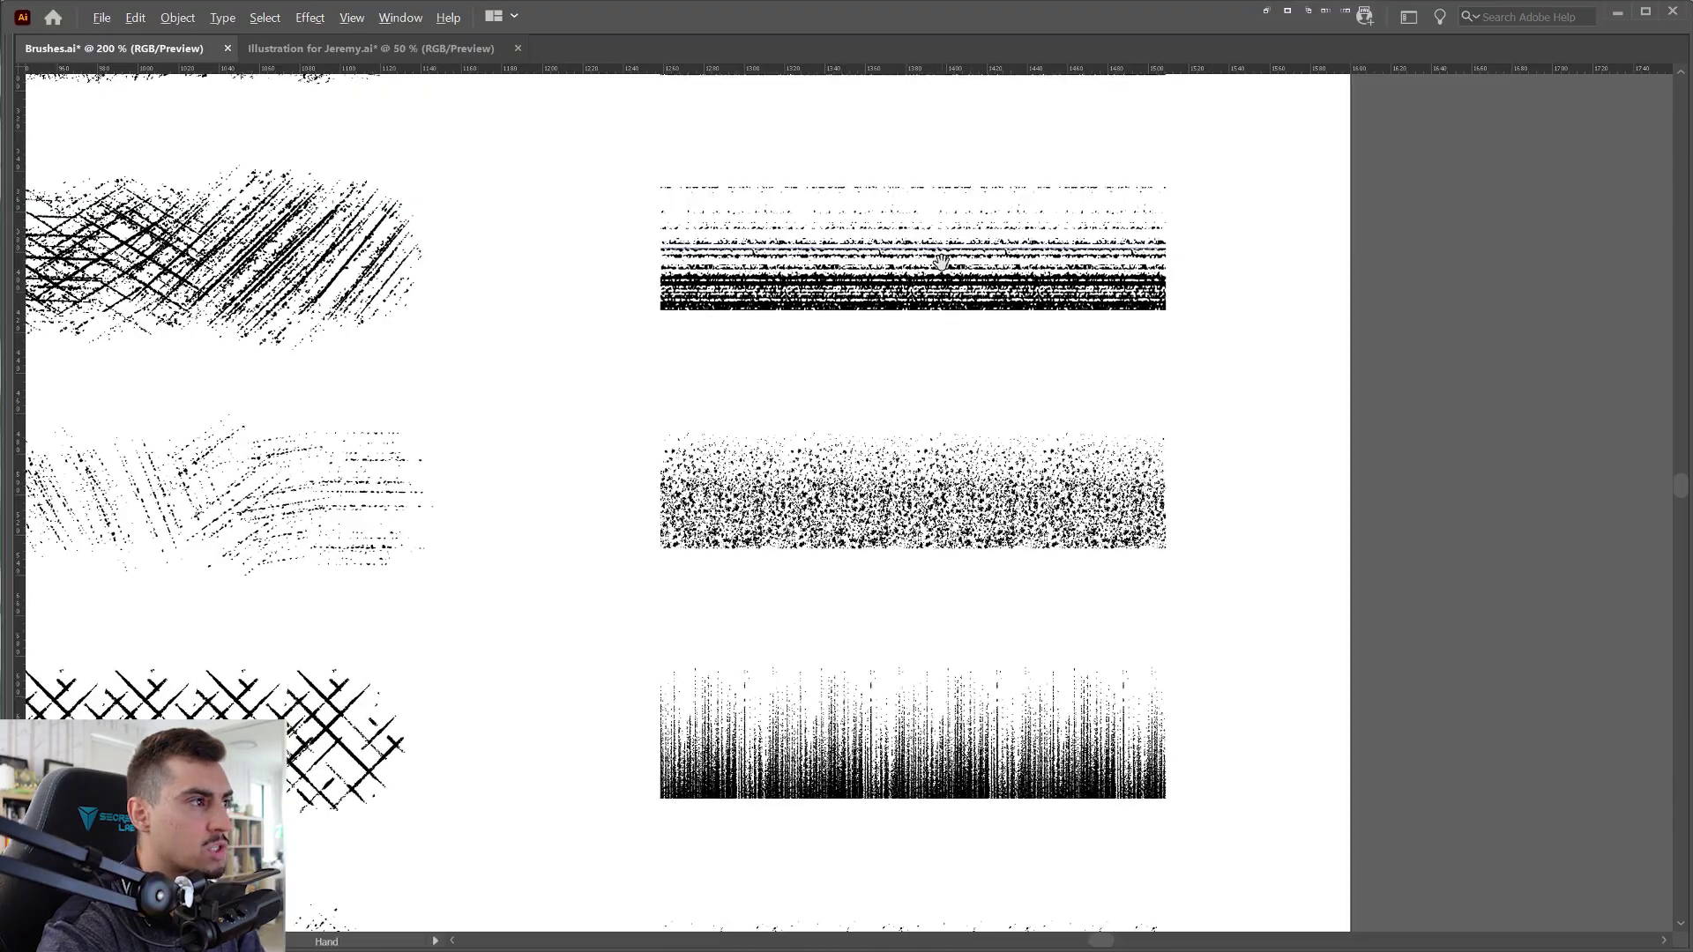
pyautogui.scroll(-3, 941, 264)
pyautogui.moveTo(599, 358); pyautogui.dragTo(1141, 487)
pyautogui.scroll(2, 416, 487)
pyautogui.moveTo(1013, 562); pyautogui.dragTo(831, 453)
pyautogui.scroll(2, 849, 407)
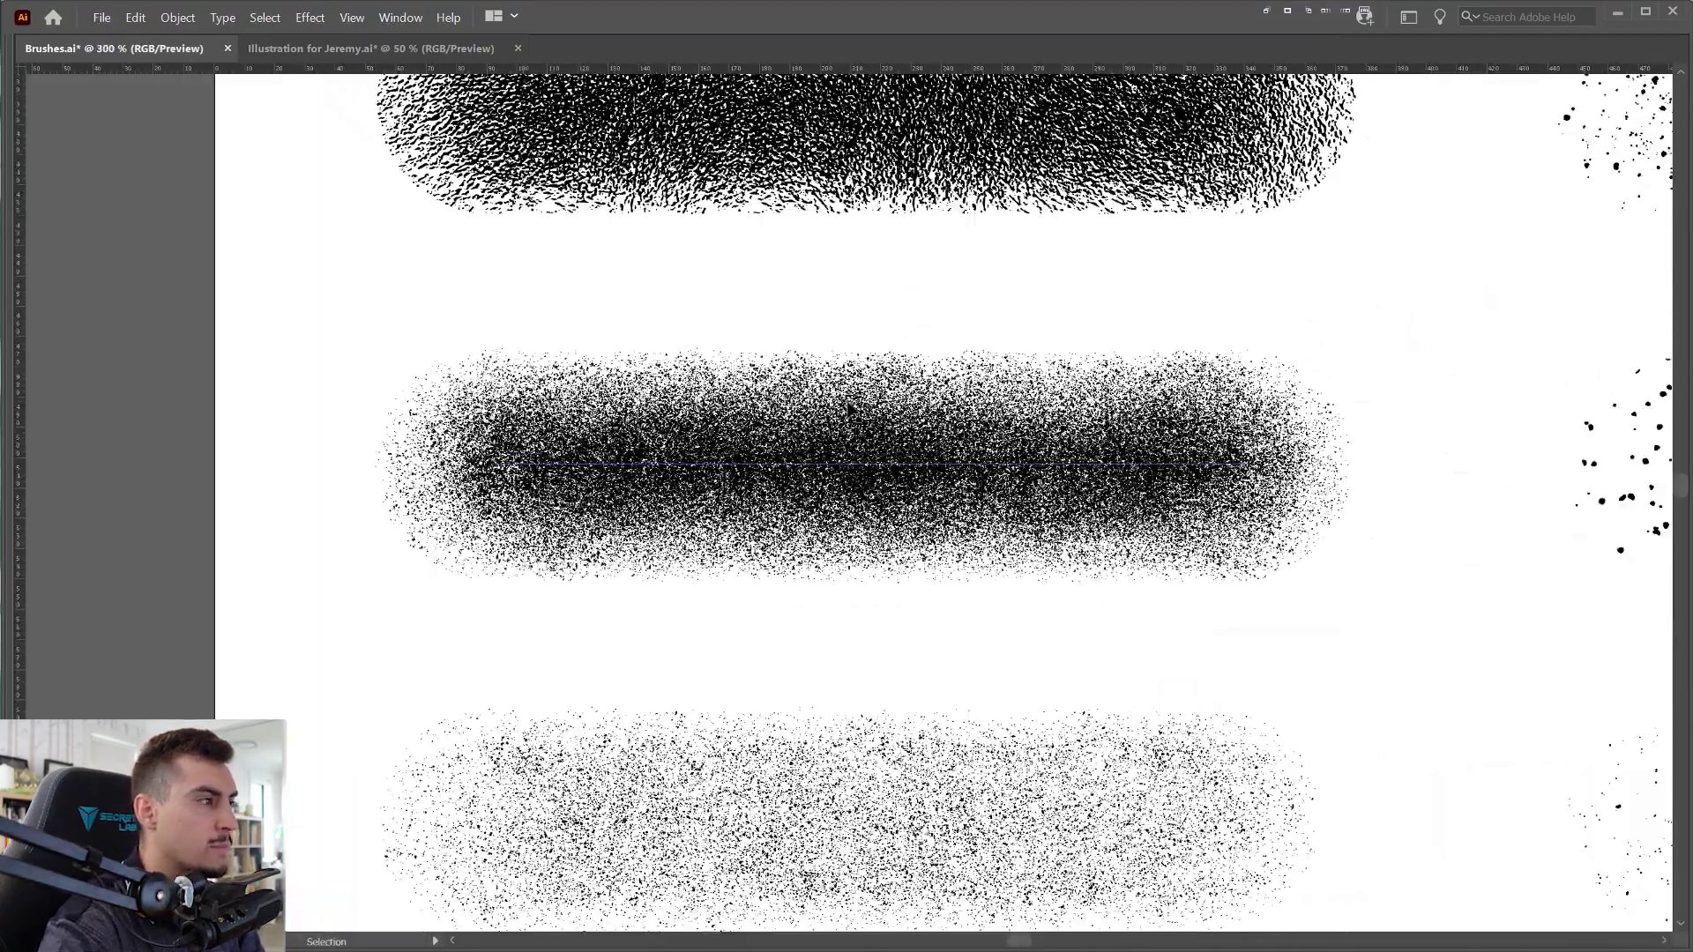
pyautogui.scroll(4, 751, 450)
pyautogui.scroll(-2, 752, 450)
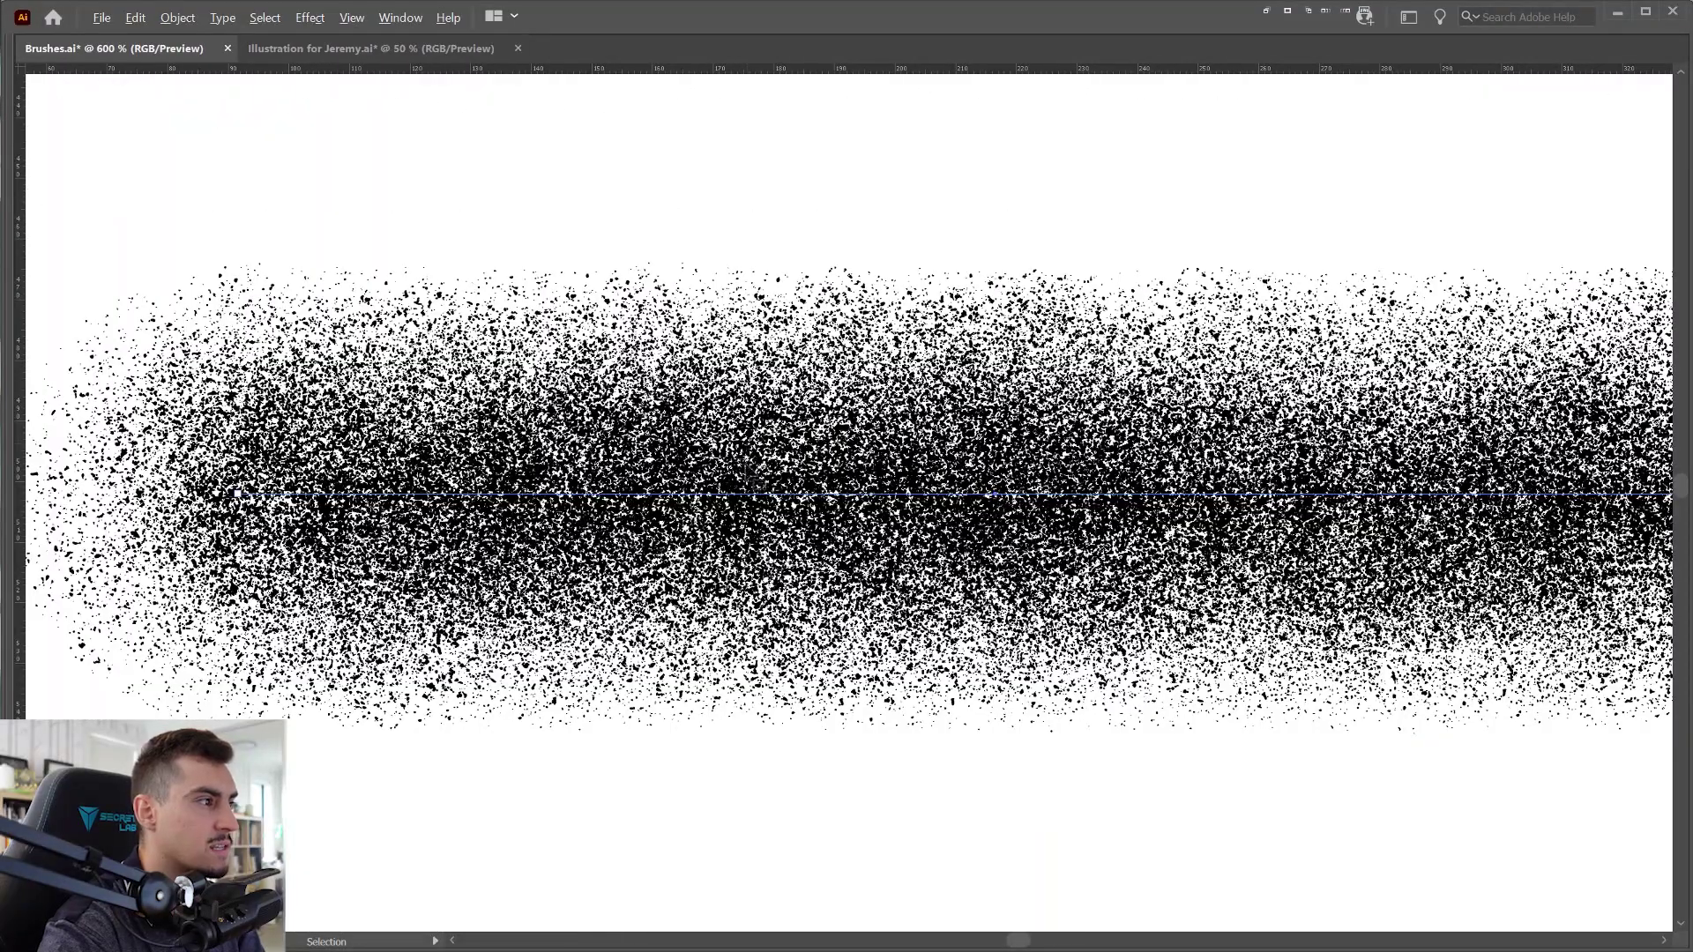
# - Switch back to the illustration document, paste the copied brush stroke and place it outside the artboard, beside the artwork
pyautogui.press('a')
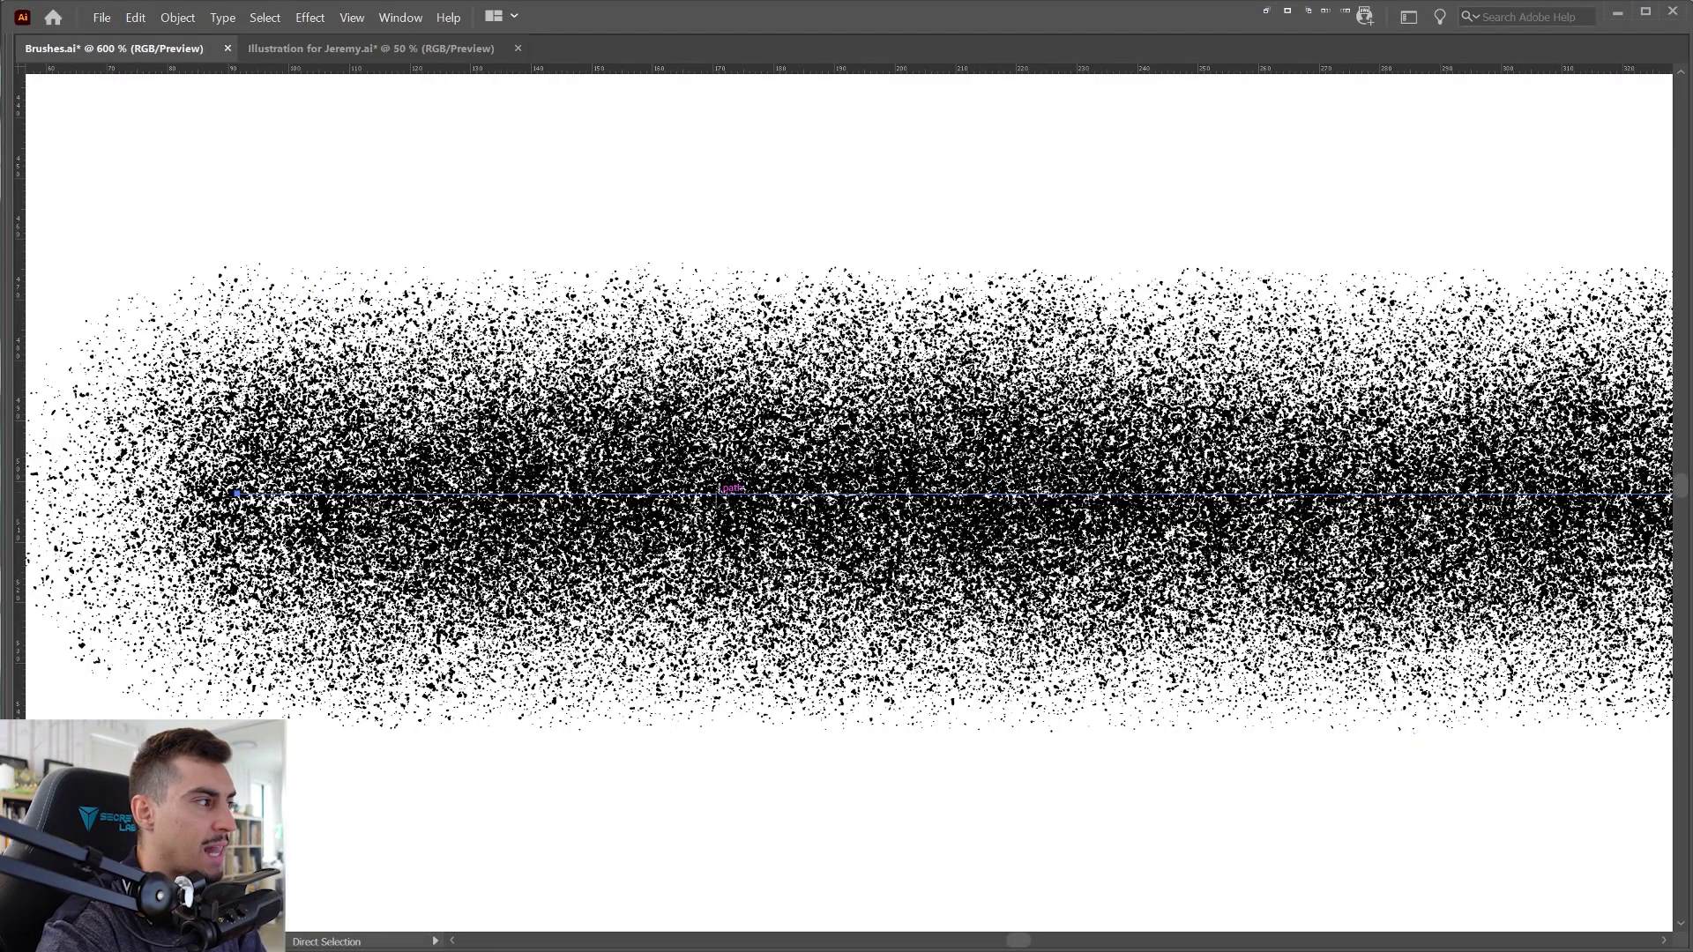
pyautogui.click(399, 59)
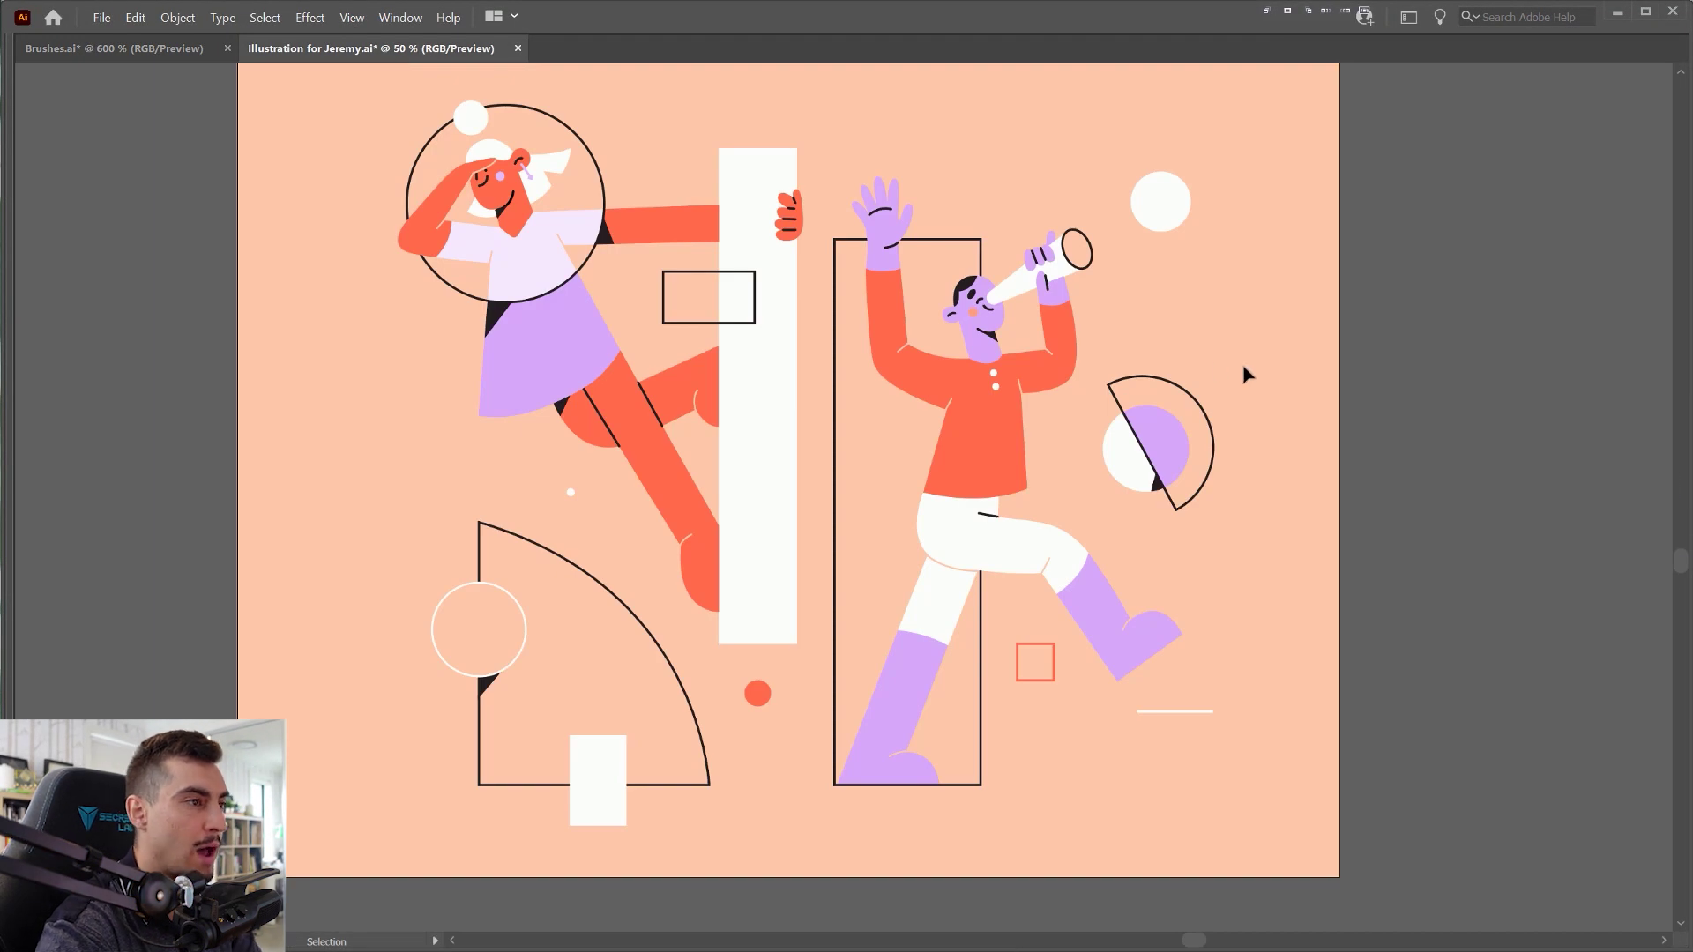
pyautogui.scroll(-1, 987, 353)
pyautogui.moveTo(1232, 287); pyautogui.dragTo(1013, 344)
pyautogui.press('a')
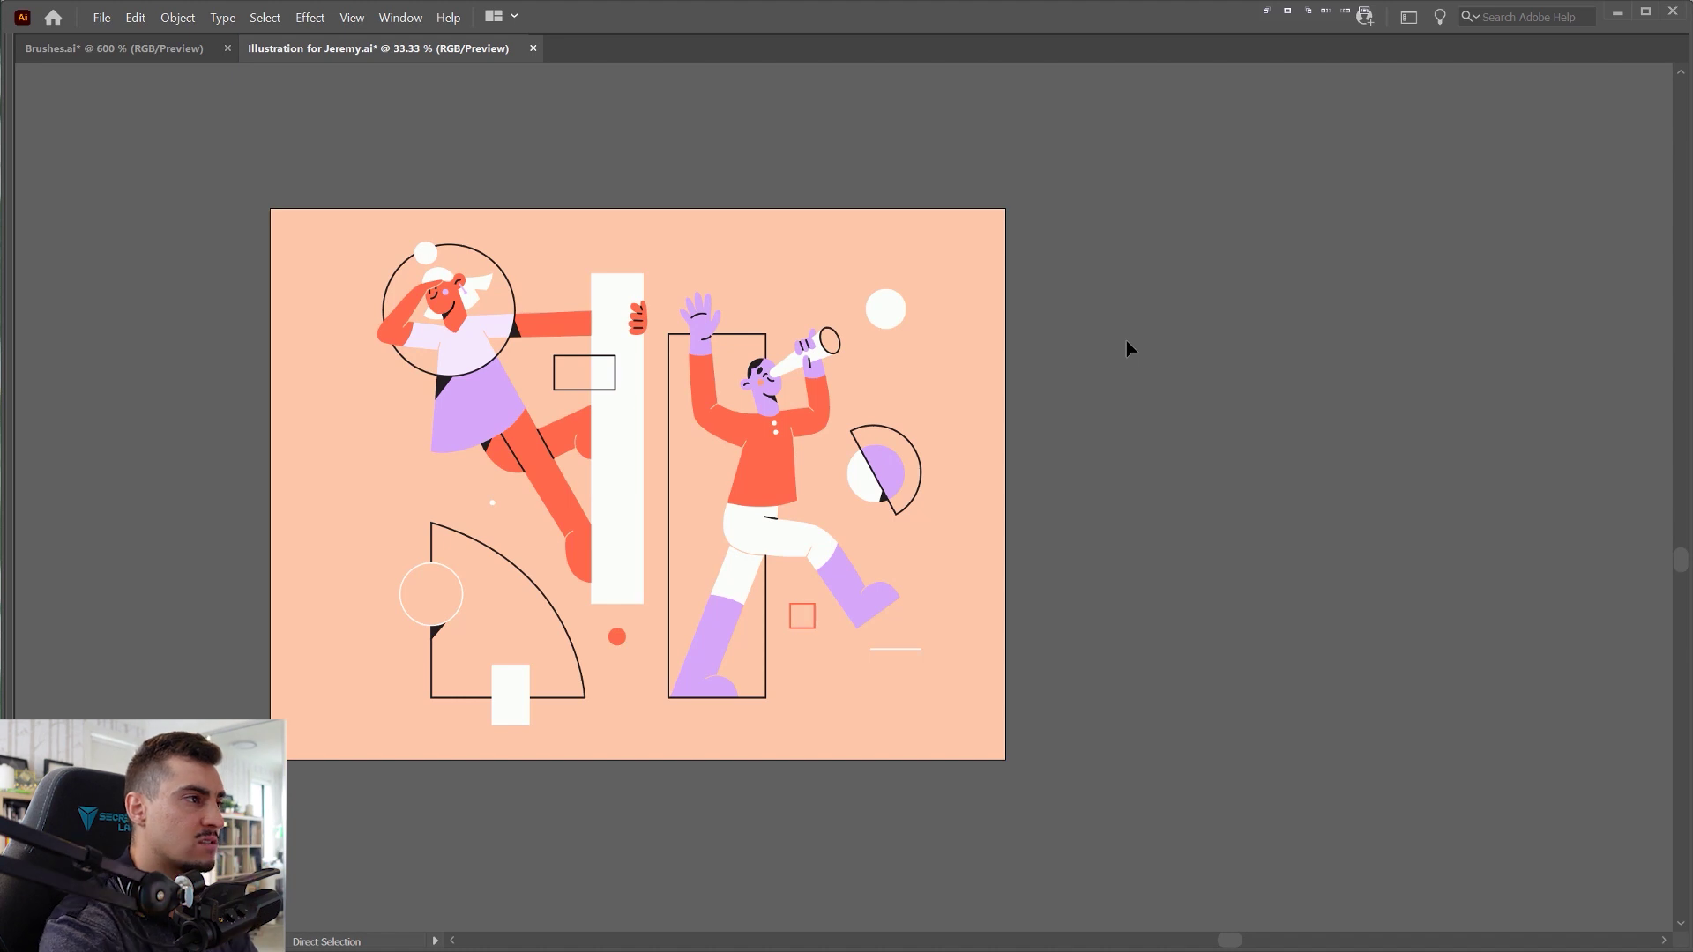
pyautogui.hotkey('ctrl', 'v')
pyautogui.press('v')
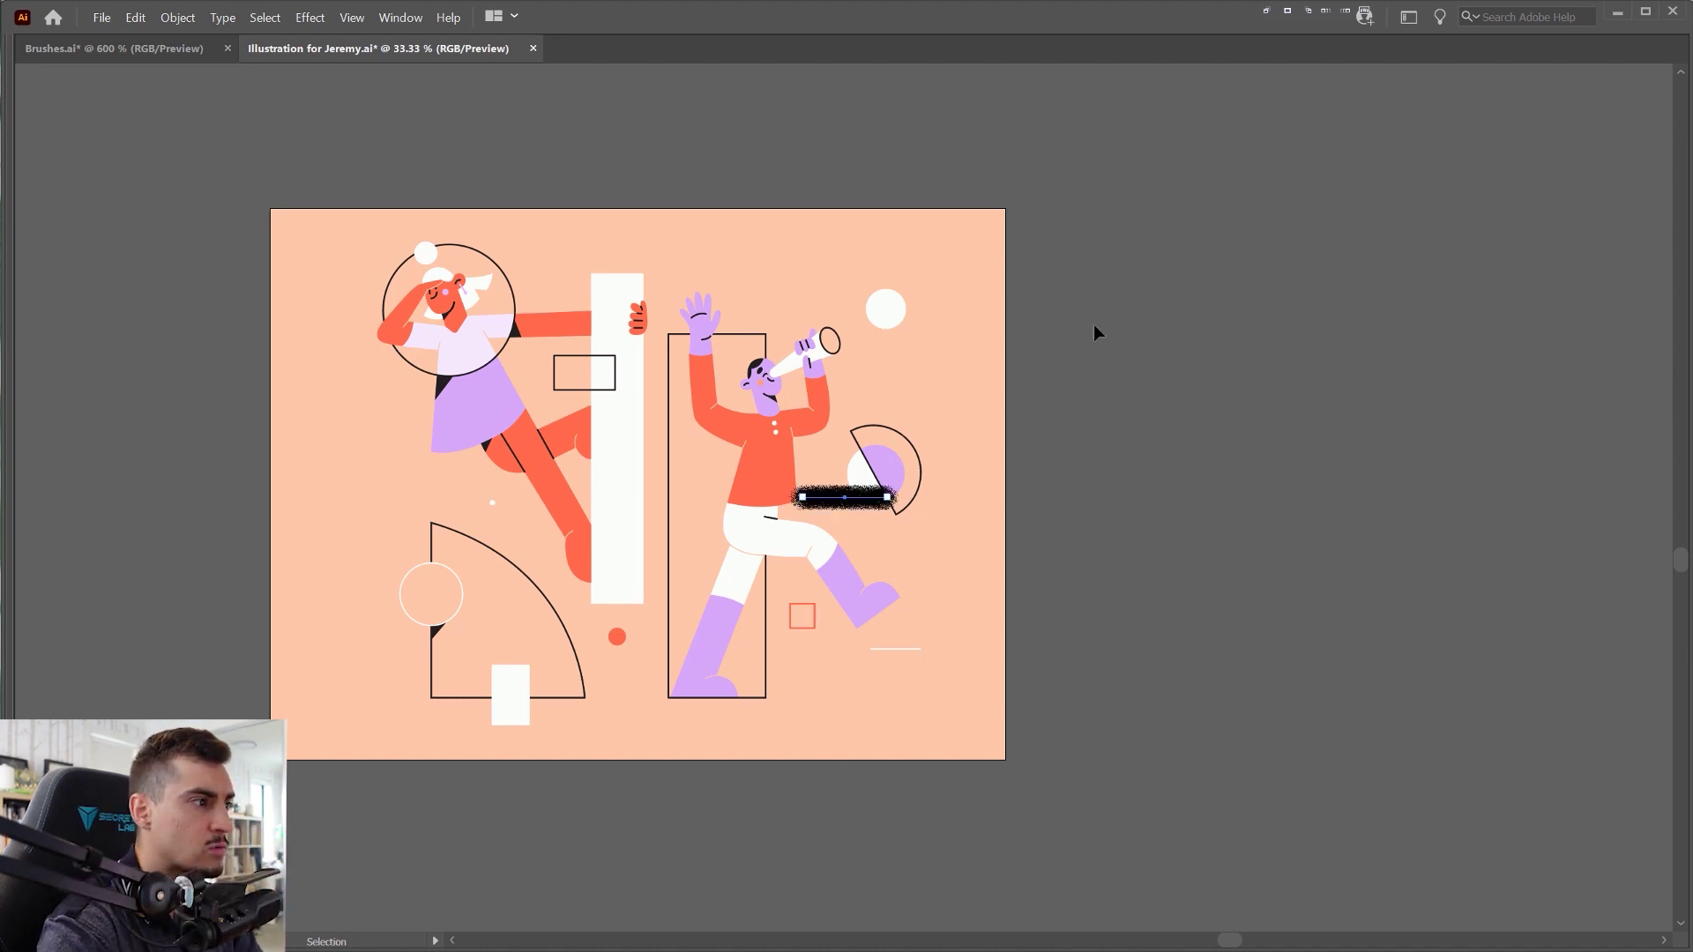
pyautogui.moveTo(815, 499)
pyautogui.mouseDown()
pyautogui.moveTo(1095, 476)
pyautogui.moveTo(1123, 453)
pyautogui.moveTo(1095, 465)
pyautogui.mouseUp()
# - Show the hidden tools and panels, shorten the Brushes panel and deselect the pasted stroke
pyautogui.press('Tab')
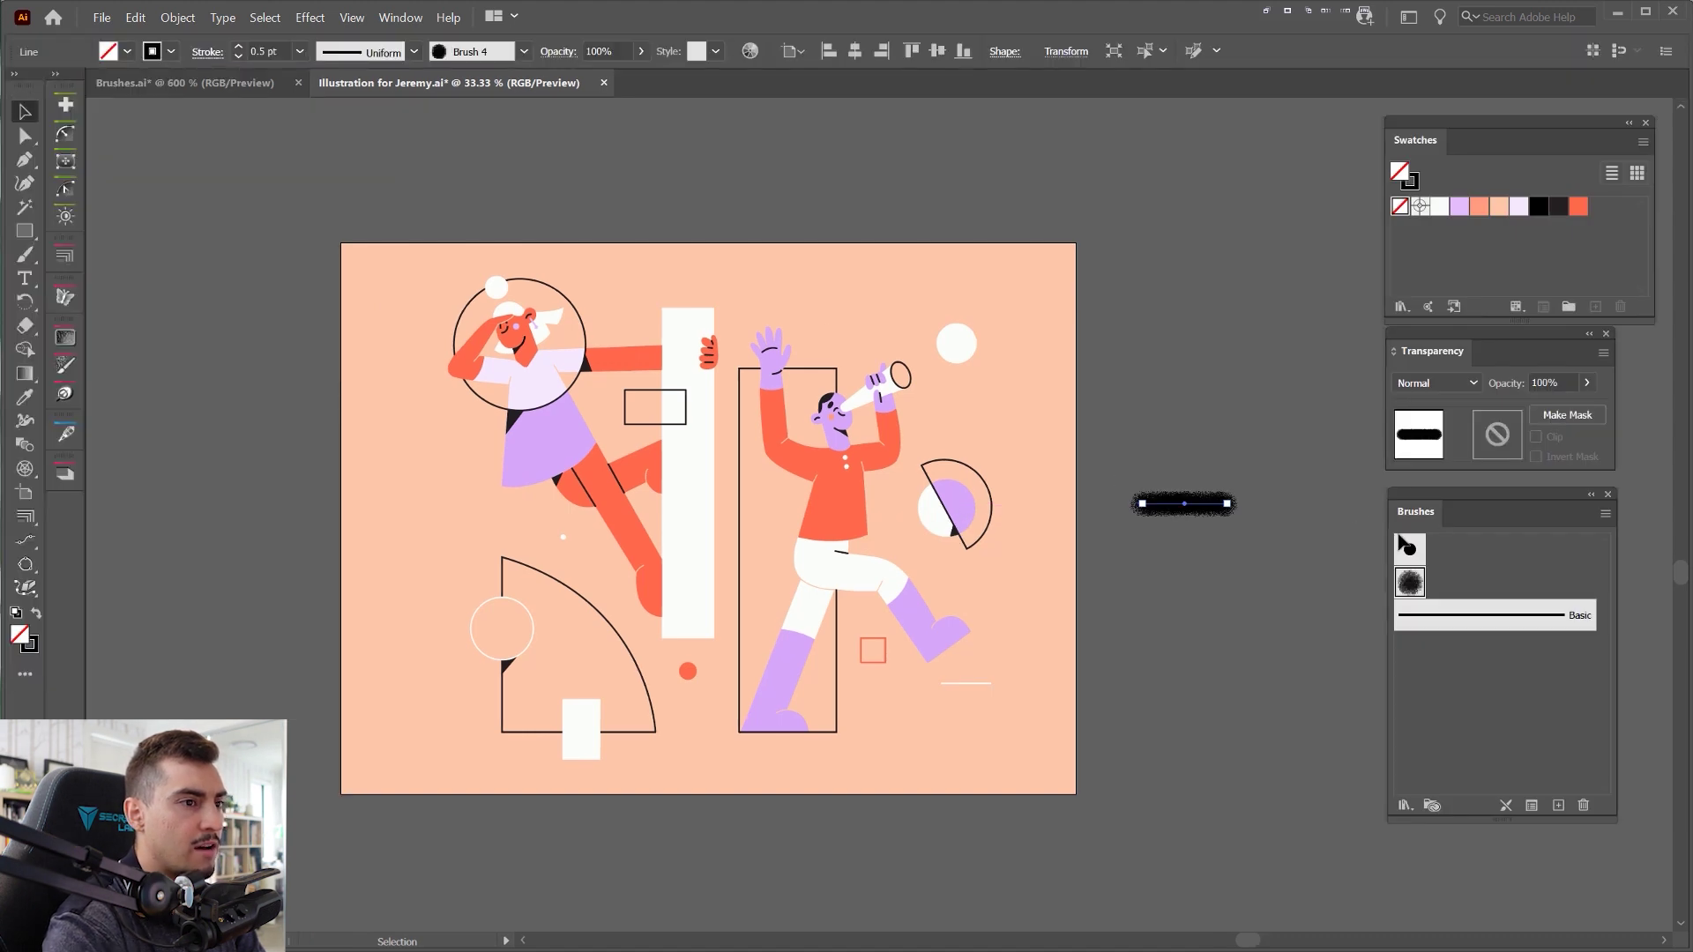
pyautogui.moveTo(1480, 822); pyautogui.dragTo(1479, 688)
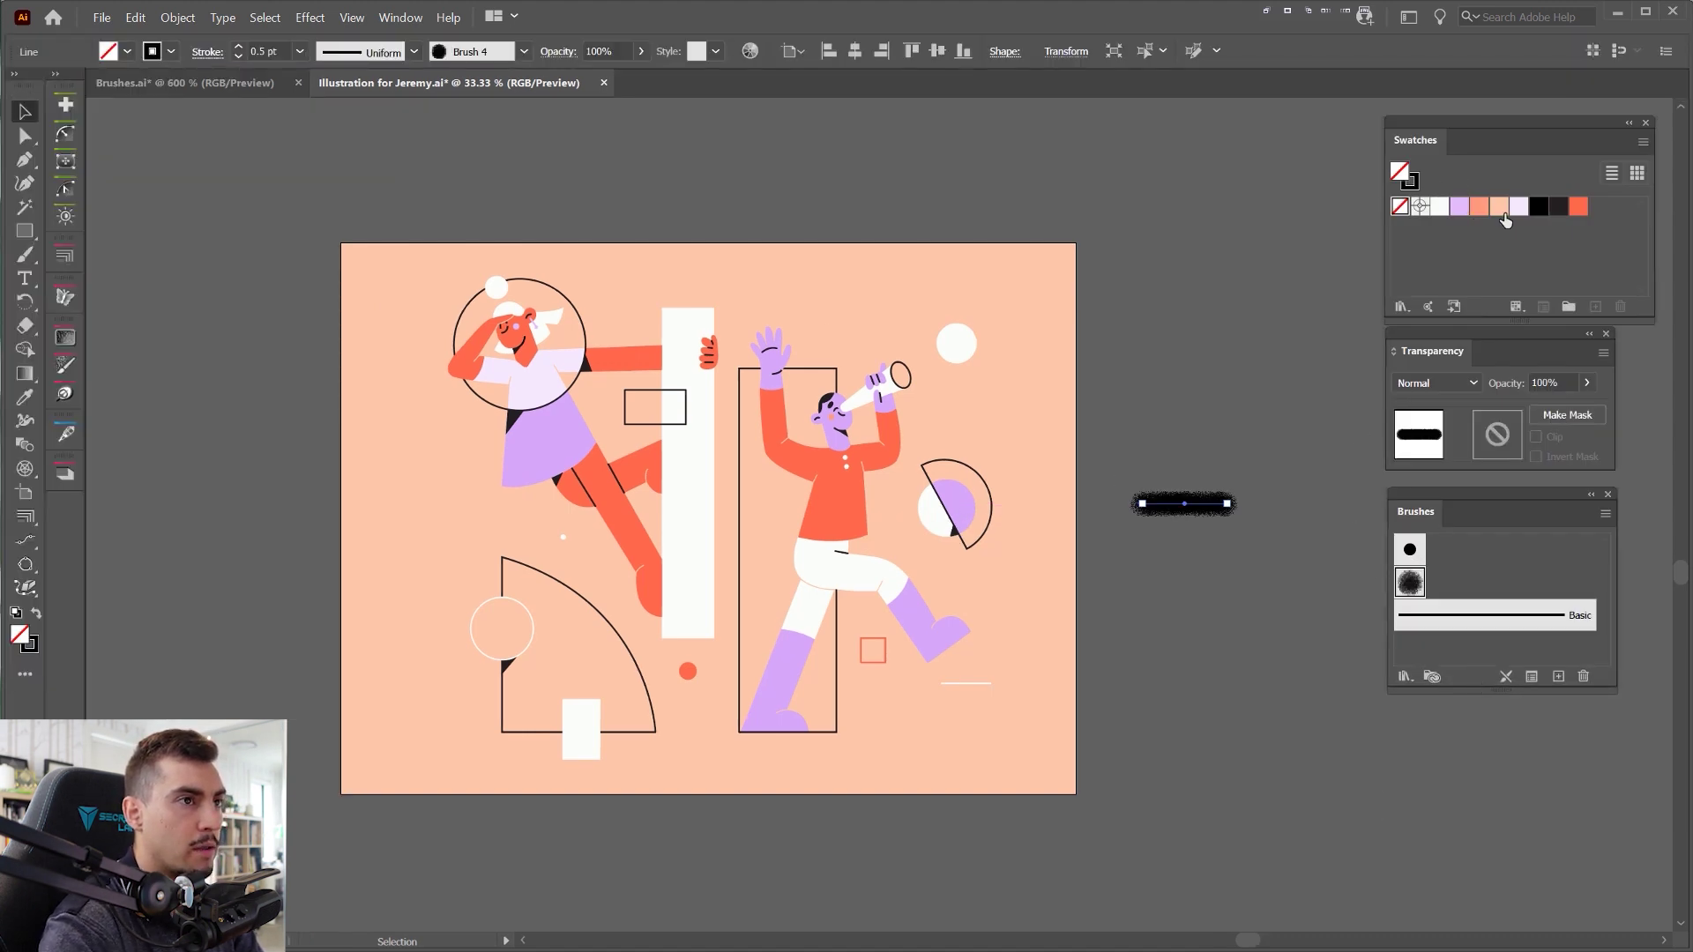
pyautogui.click(1168, 411)
# - Give the large white circle above the telescope a white stroke and apply Brush 4 to it
pyautogui.scroll(1, 851, 476)
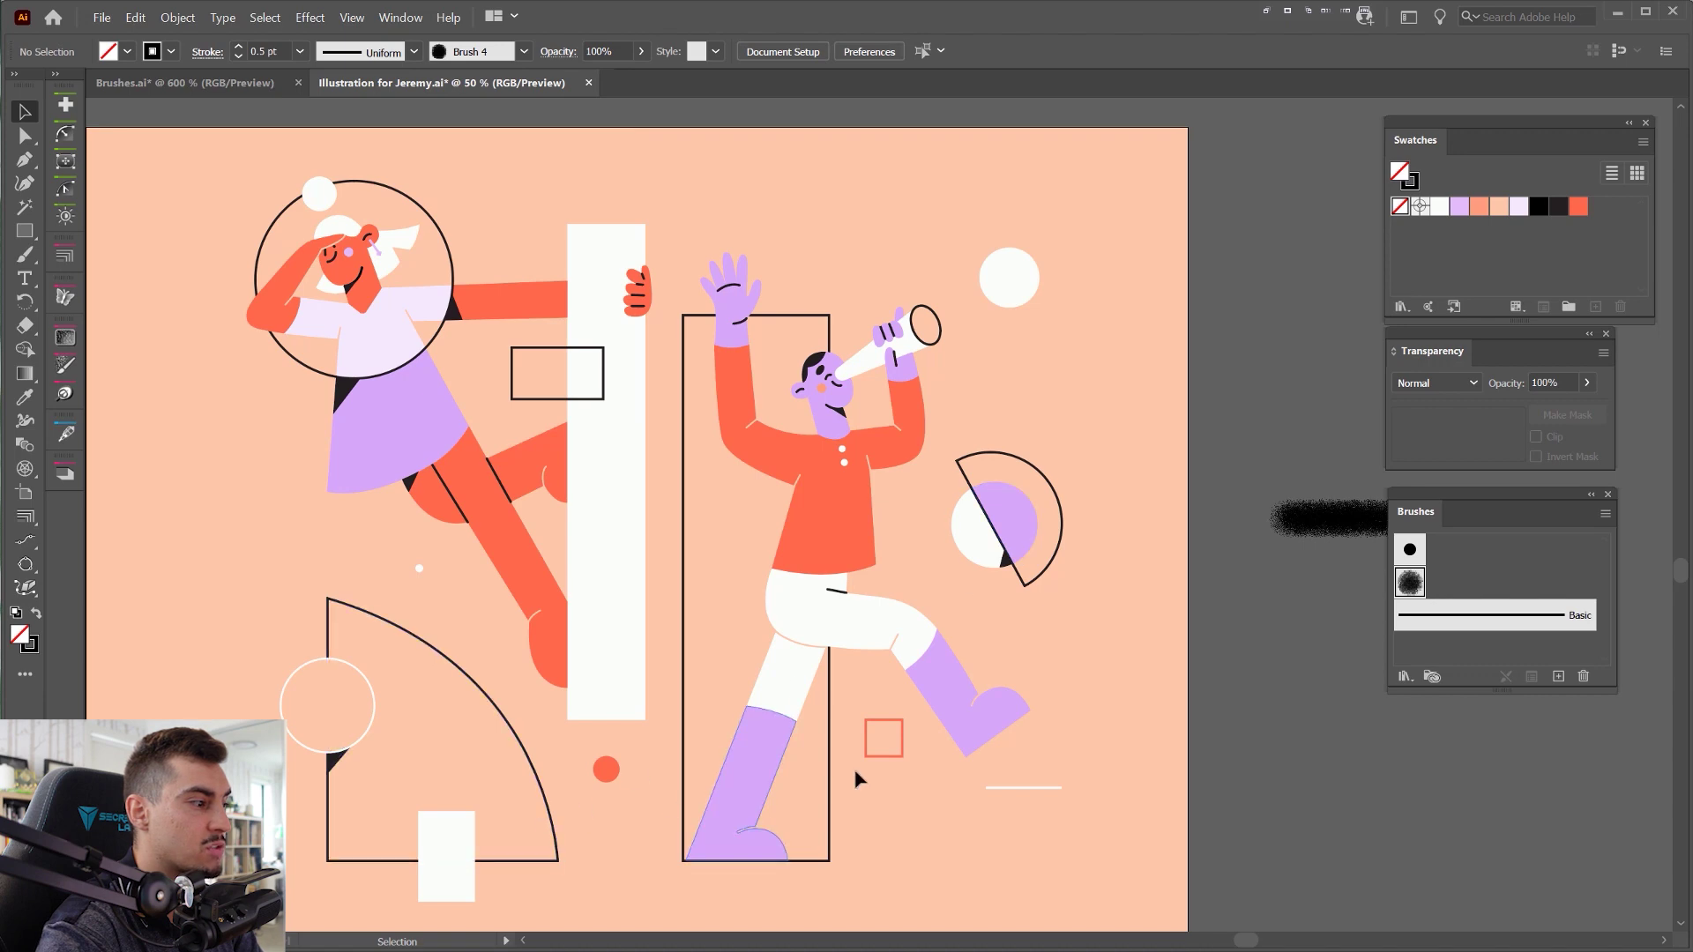
pyautogui.scroll(3, 1060, 240)
pyautogui.click(937, 284)
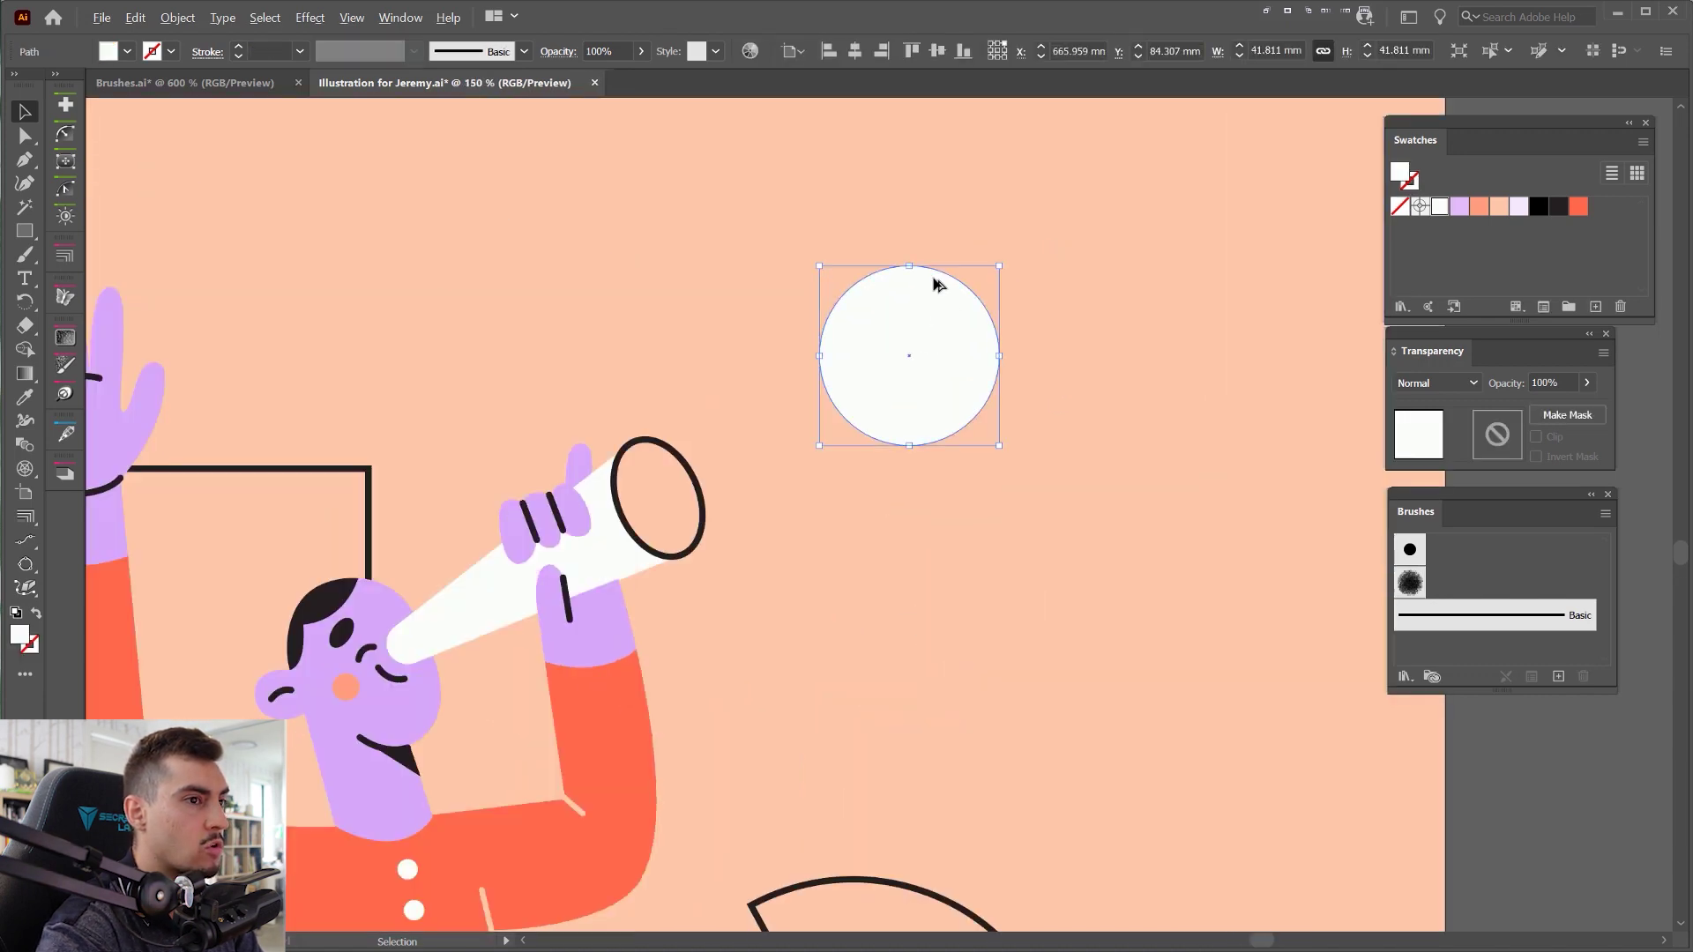
pyautogui.scroll(1, 937, 284)
pyautogui.press('x')
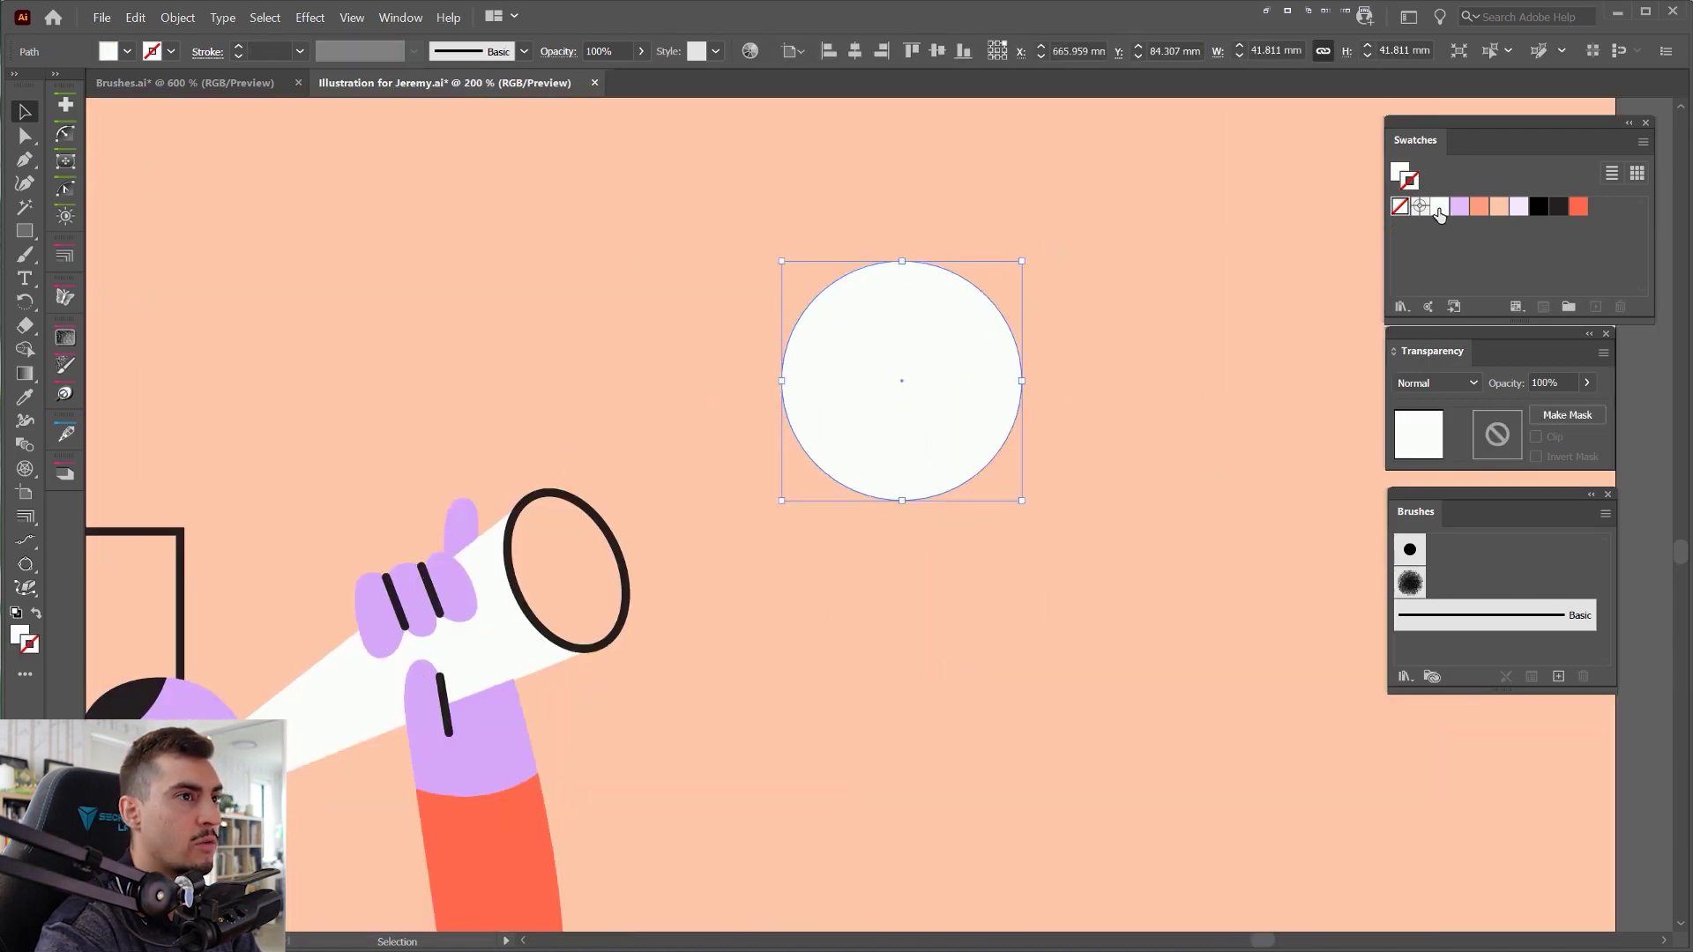
pyautogui.click(1440, 206)
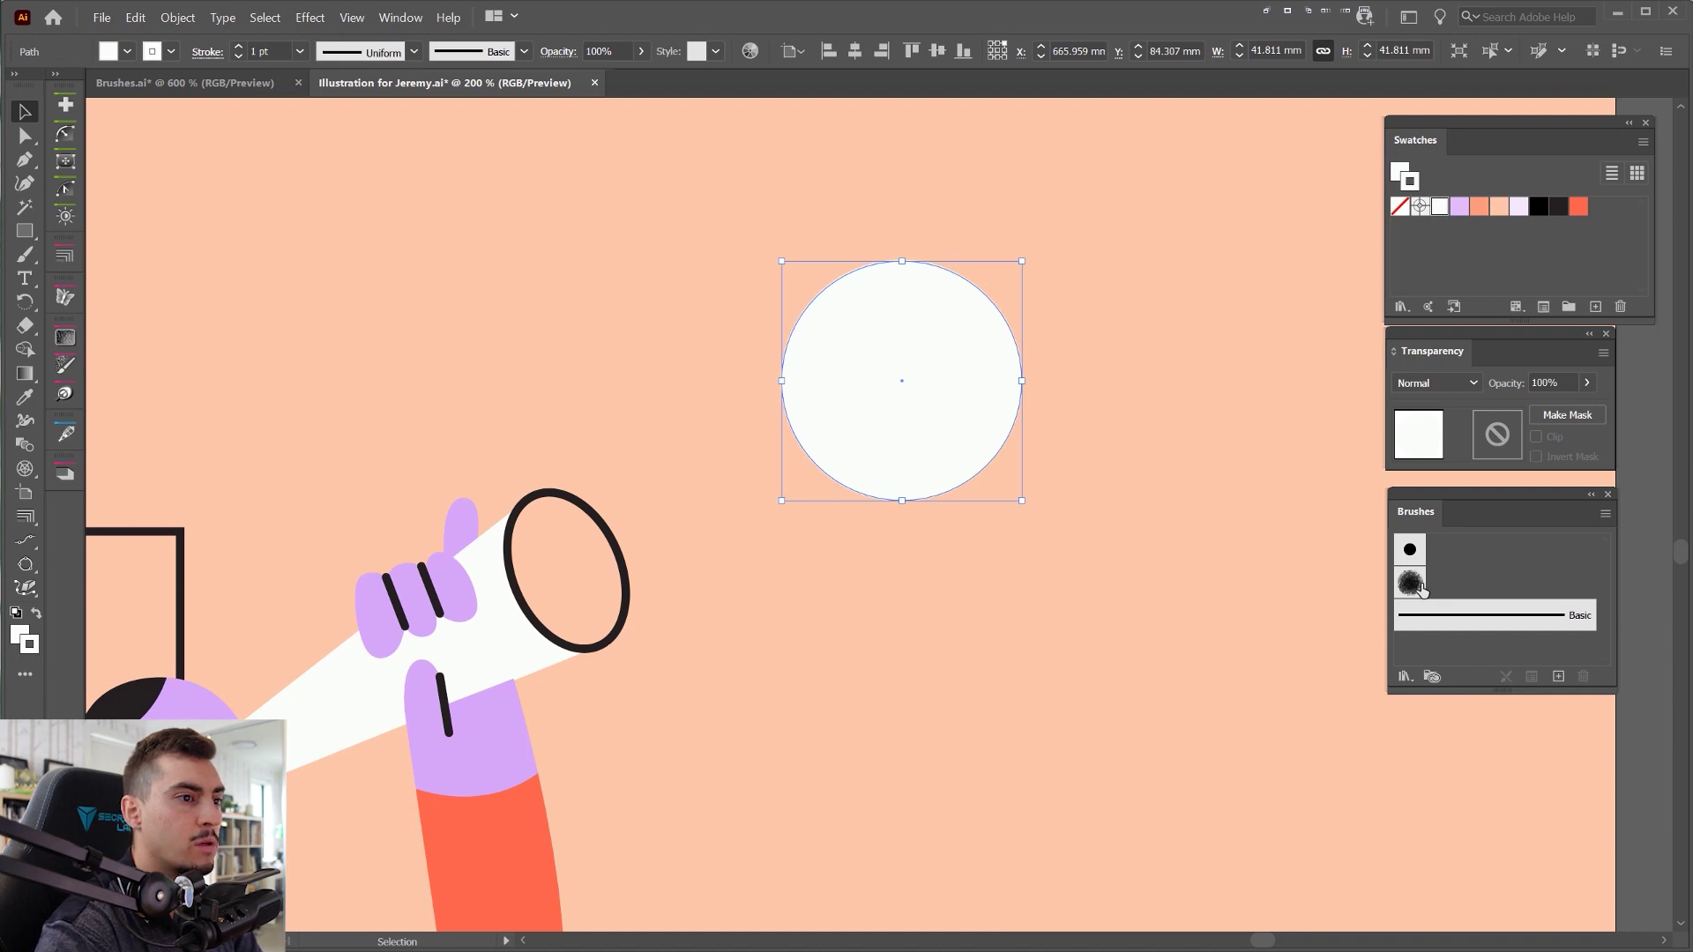
pyautogui.click(1410, 582)
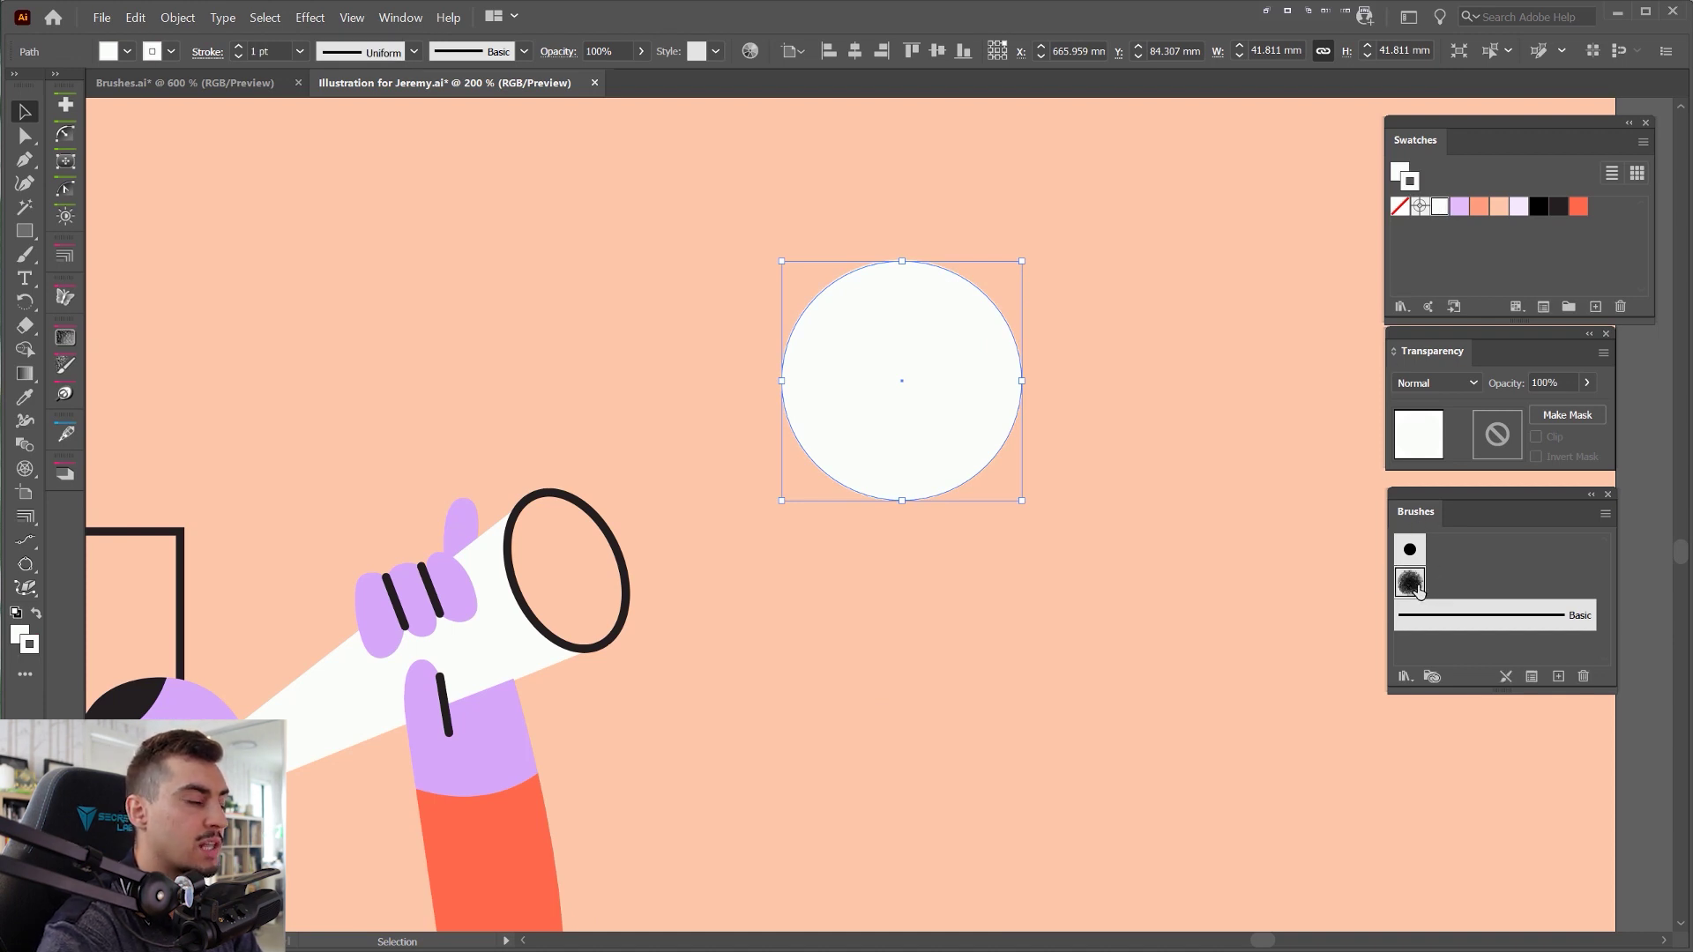
pyautogui.click(1414, 584)
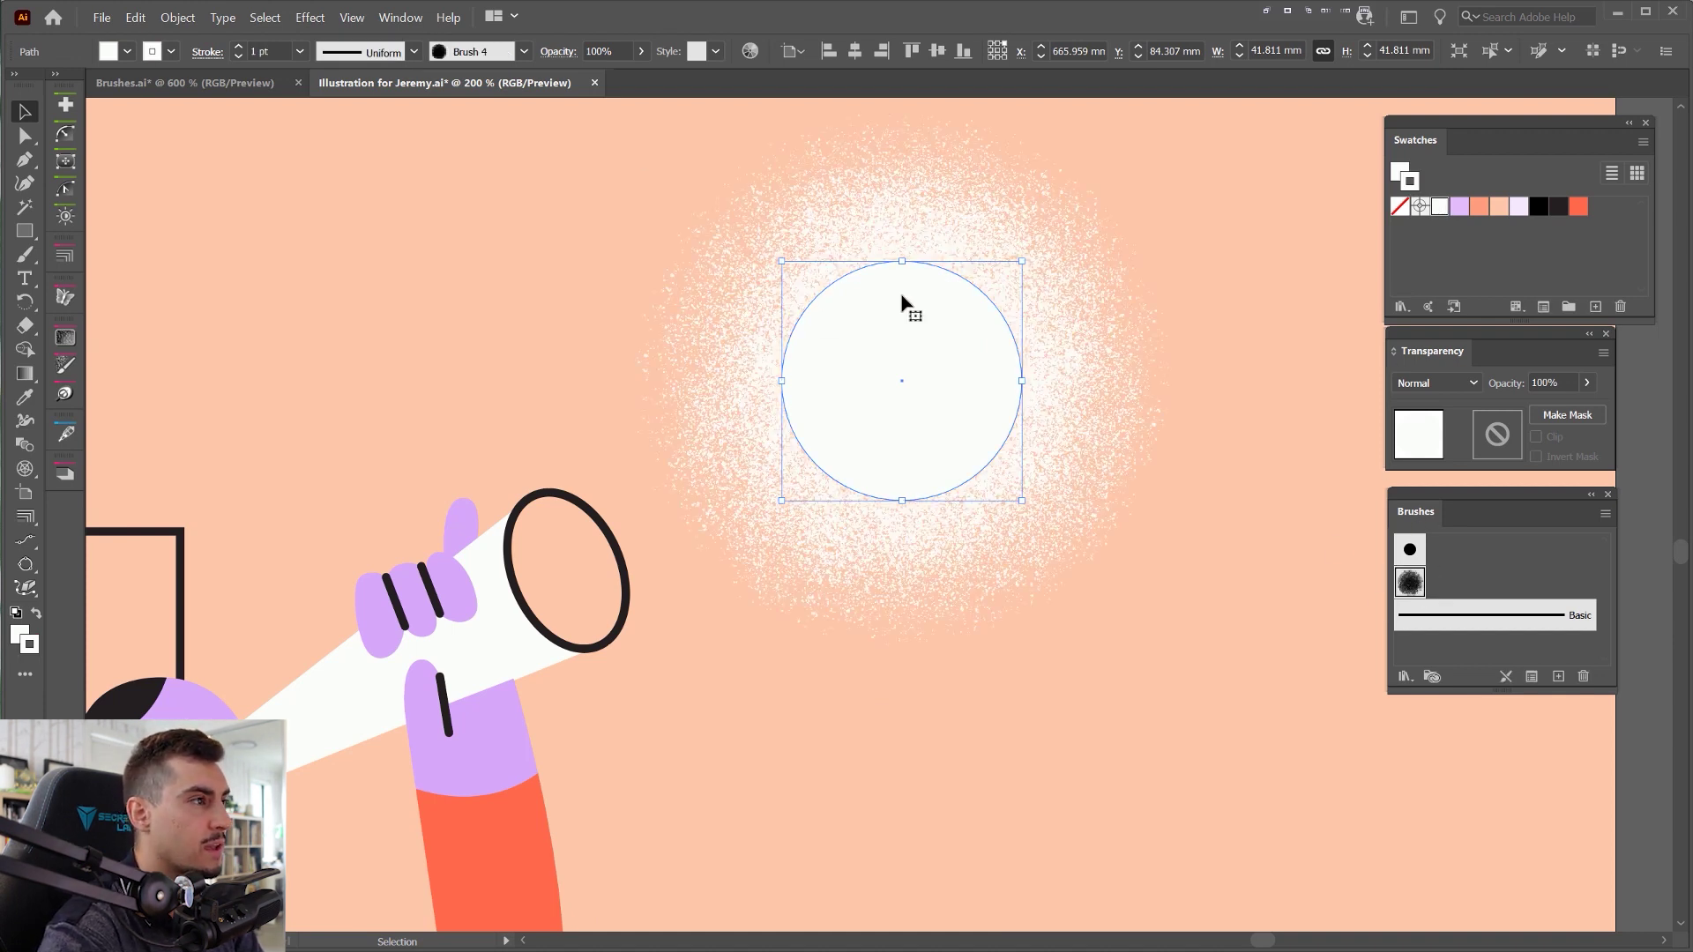
# - Set the circle's stroke weight to 0.5 pt and deselect the circle
pyautogui.scroll(2, 812, 283)
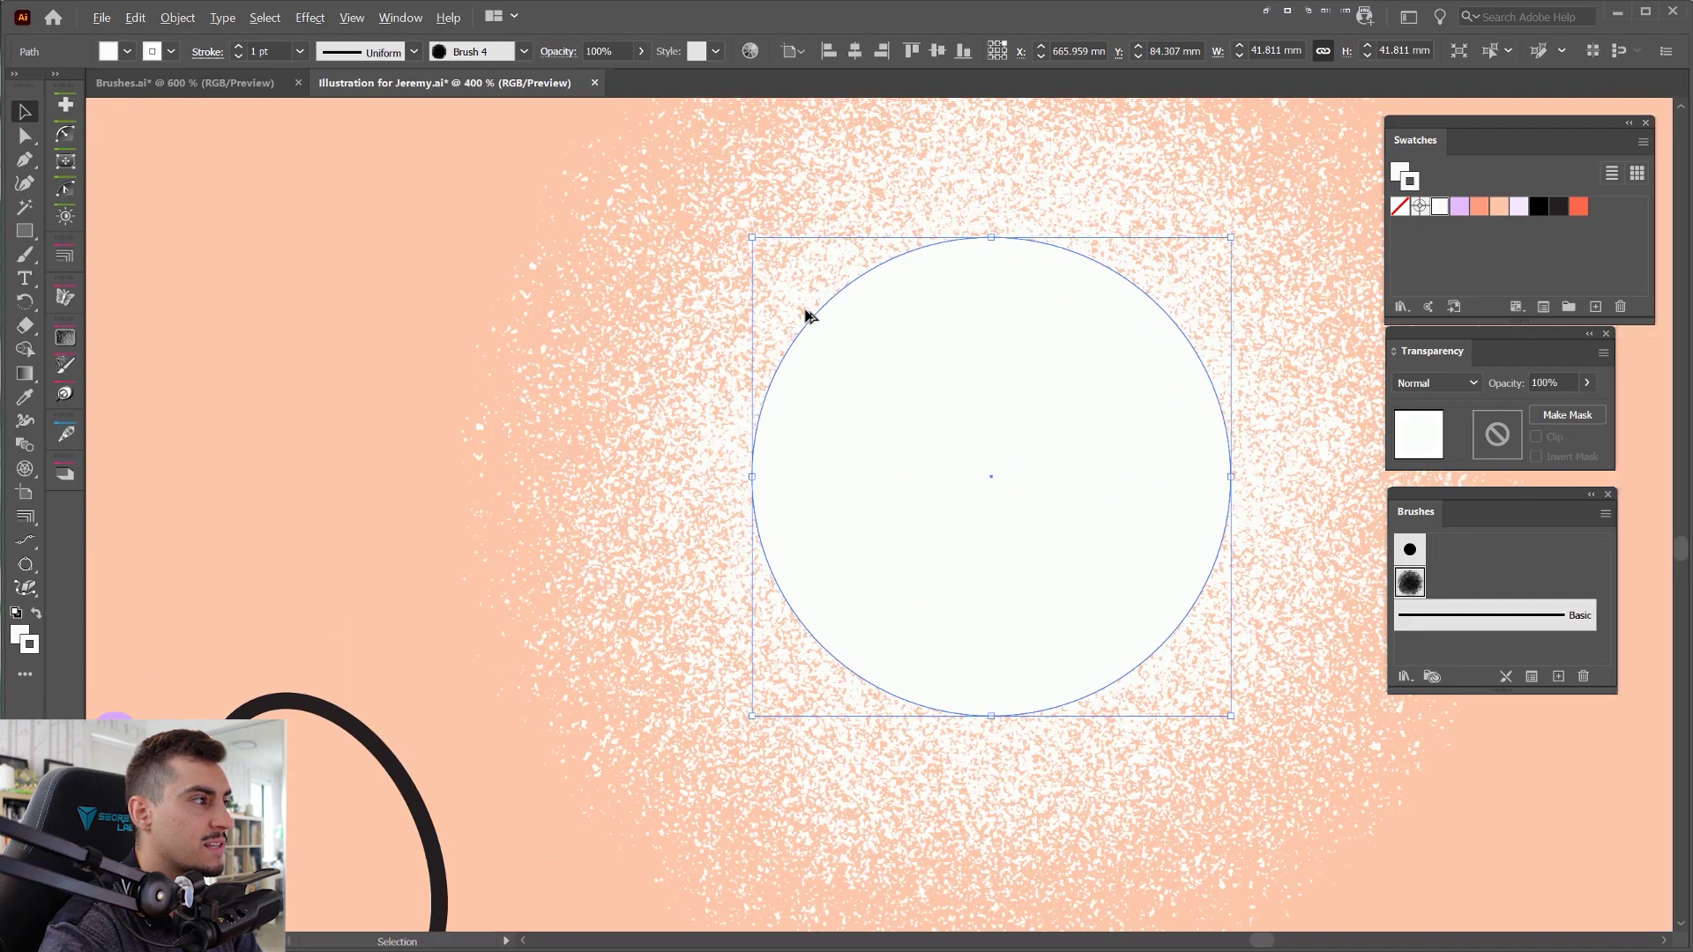
pyautogui.click(300, 52)
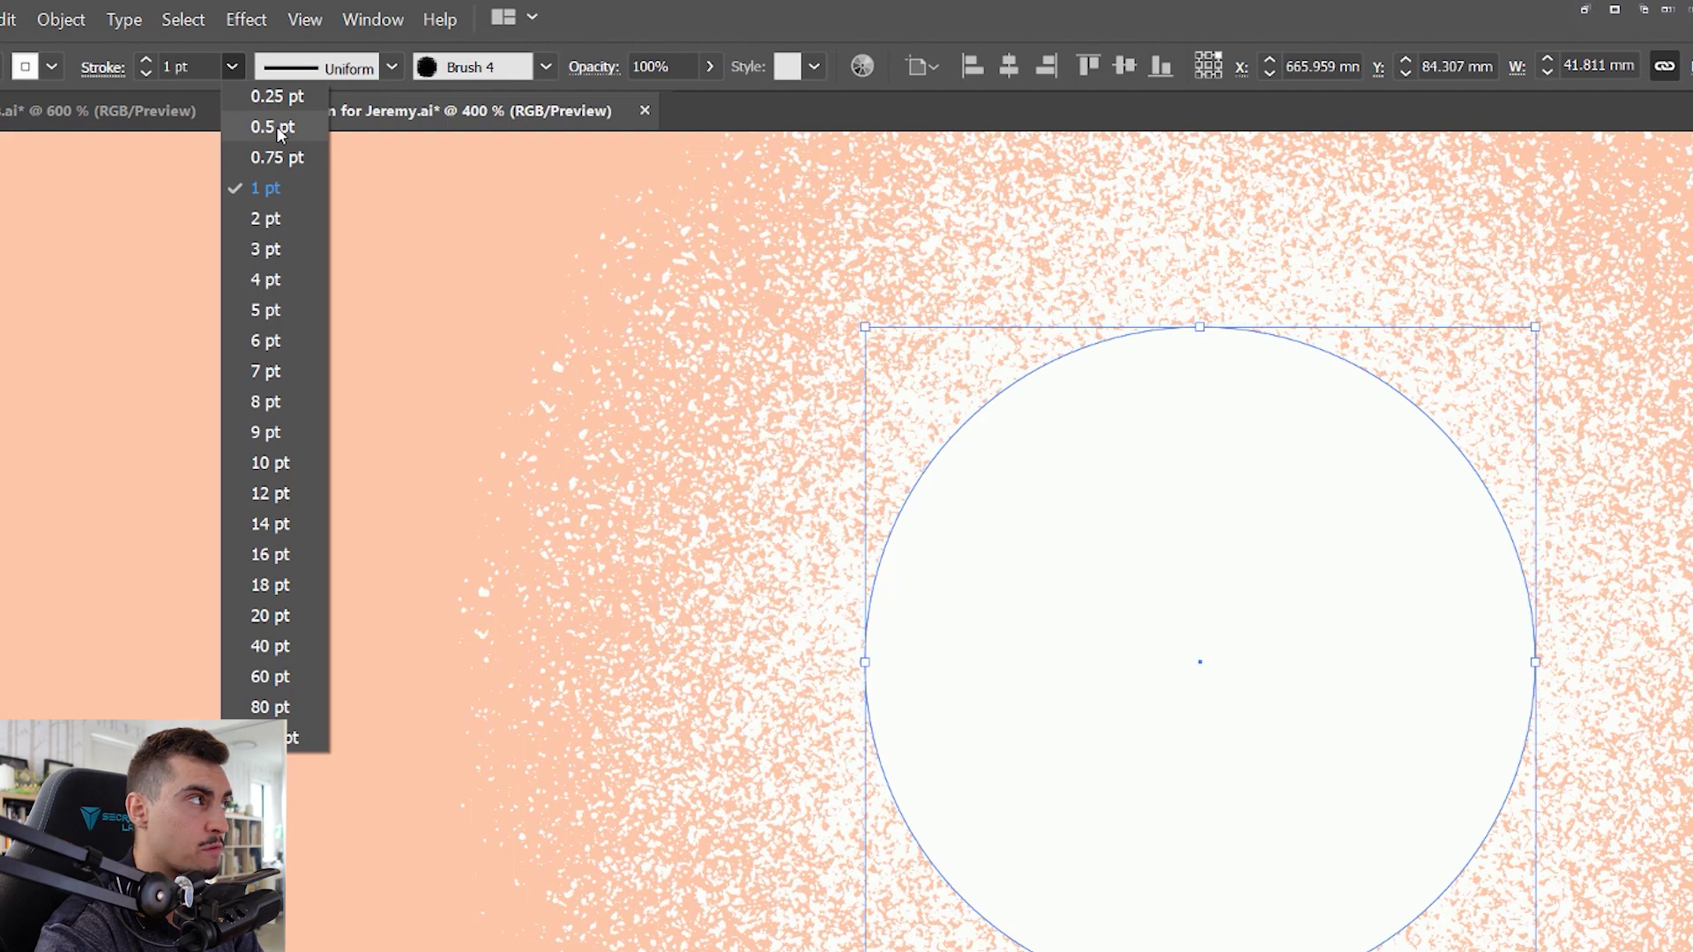
pyautogui.click(277, 126)
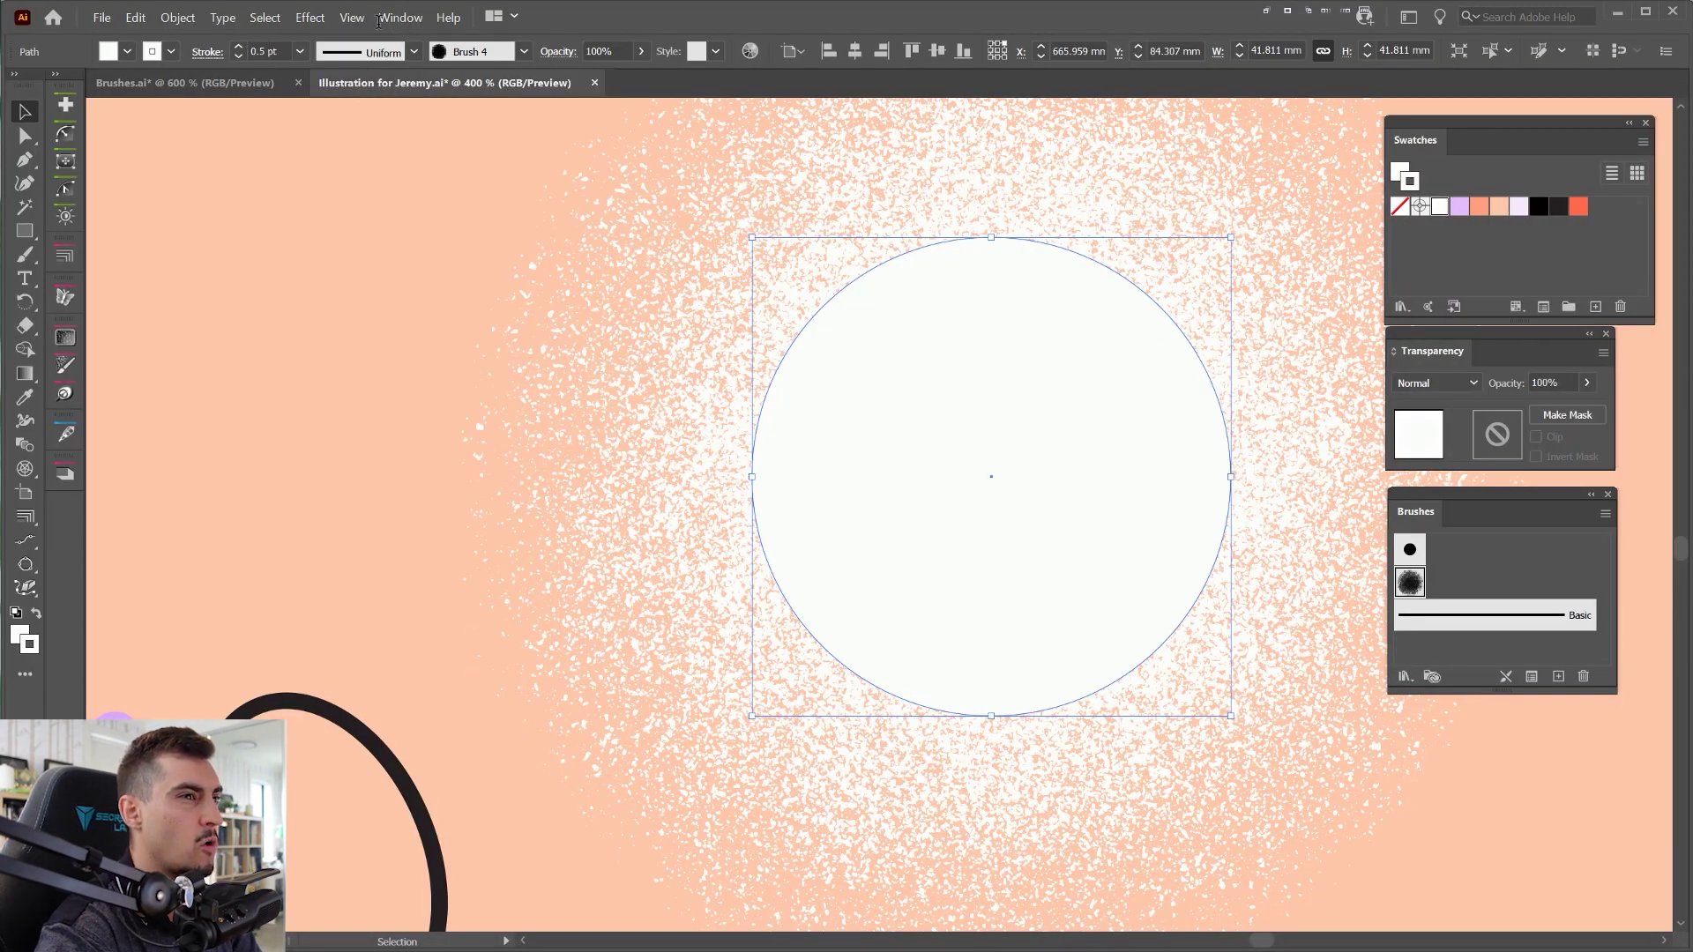
pyautogui.click(533, 309)
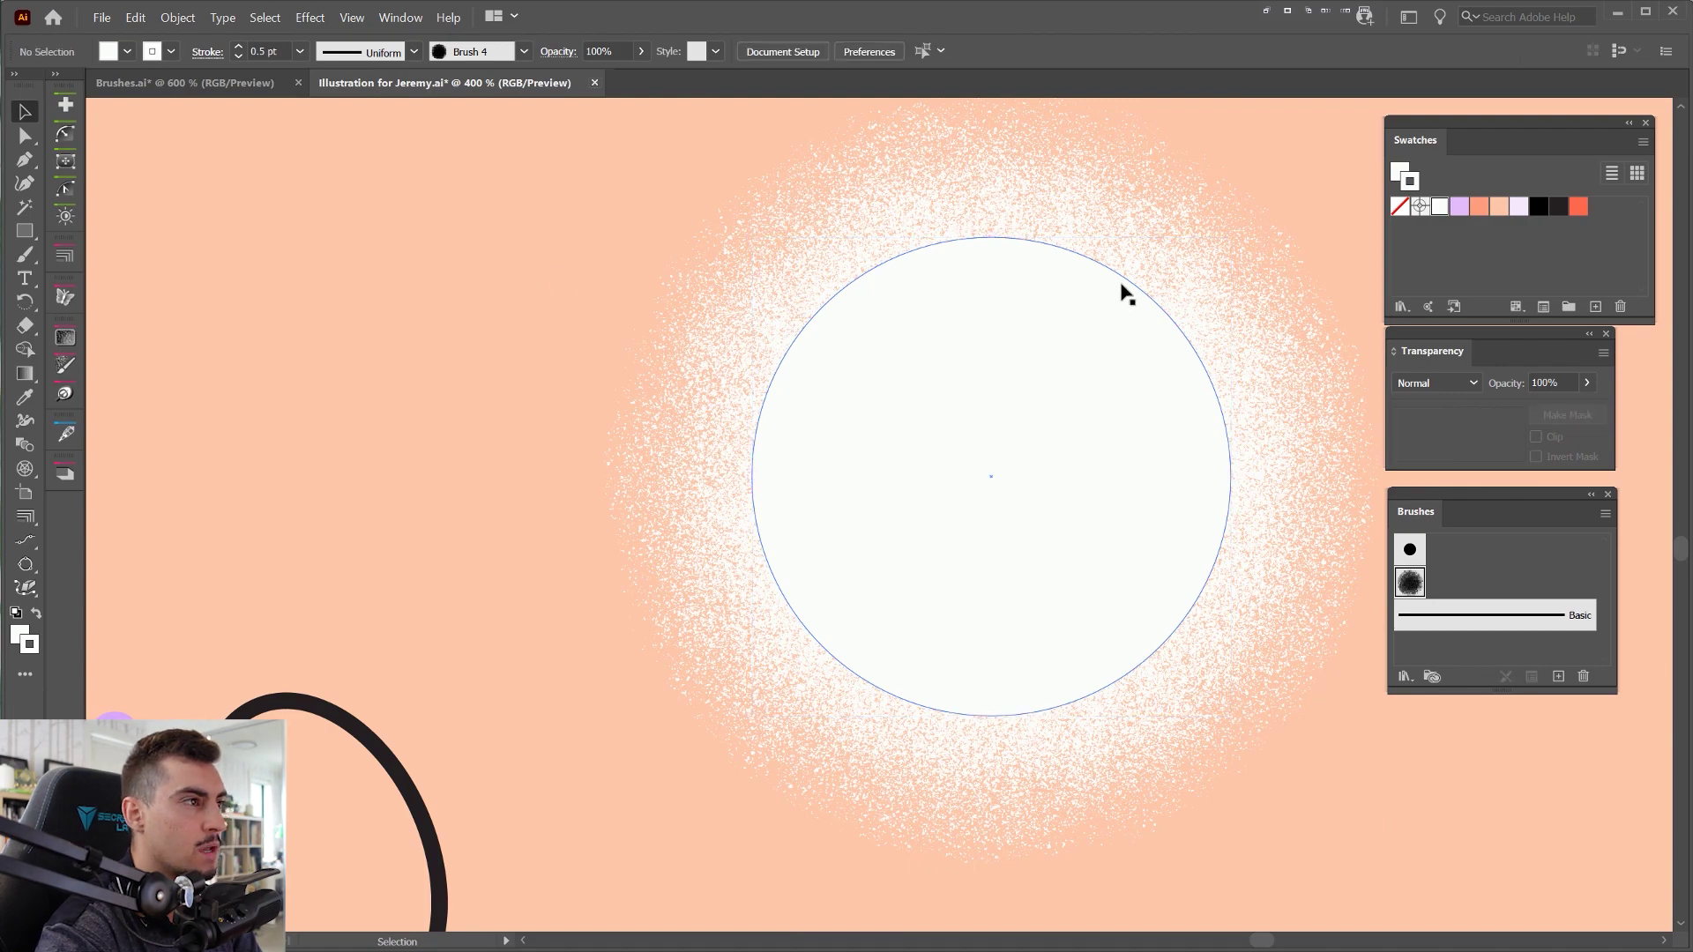
# - Inspect the grainy edge of the white circle up close and within the illustration
pyautogui.hscroll(2, 1058, 282)
pyautogui.scroll(2, 1014, 256)
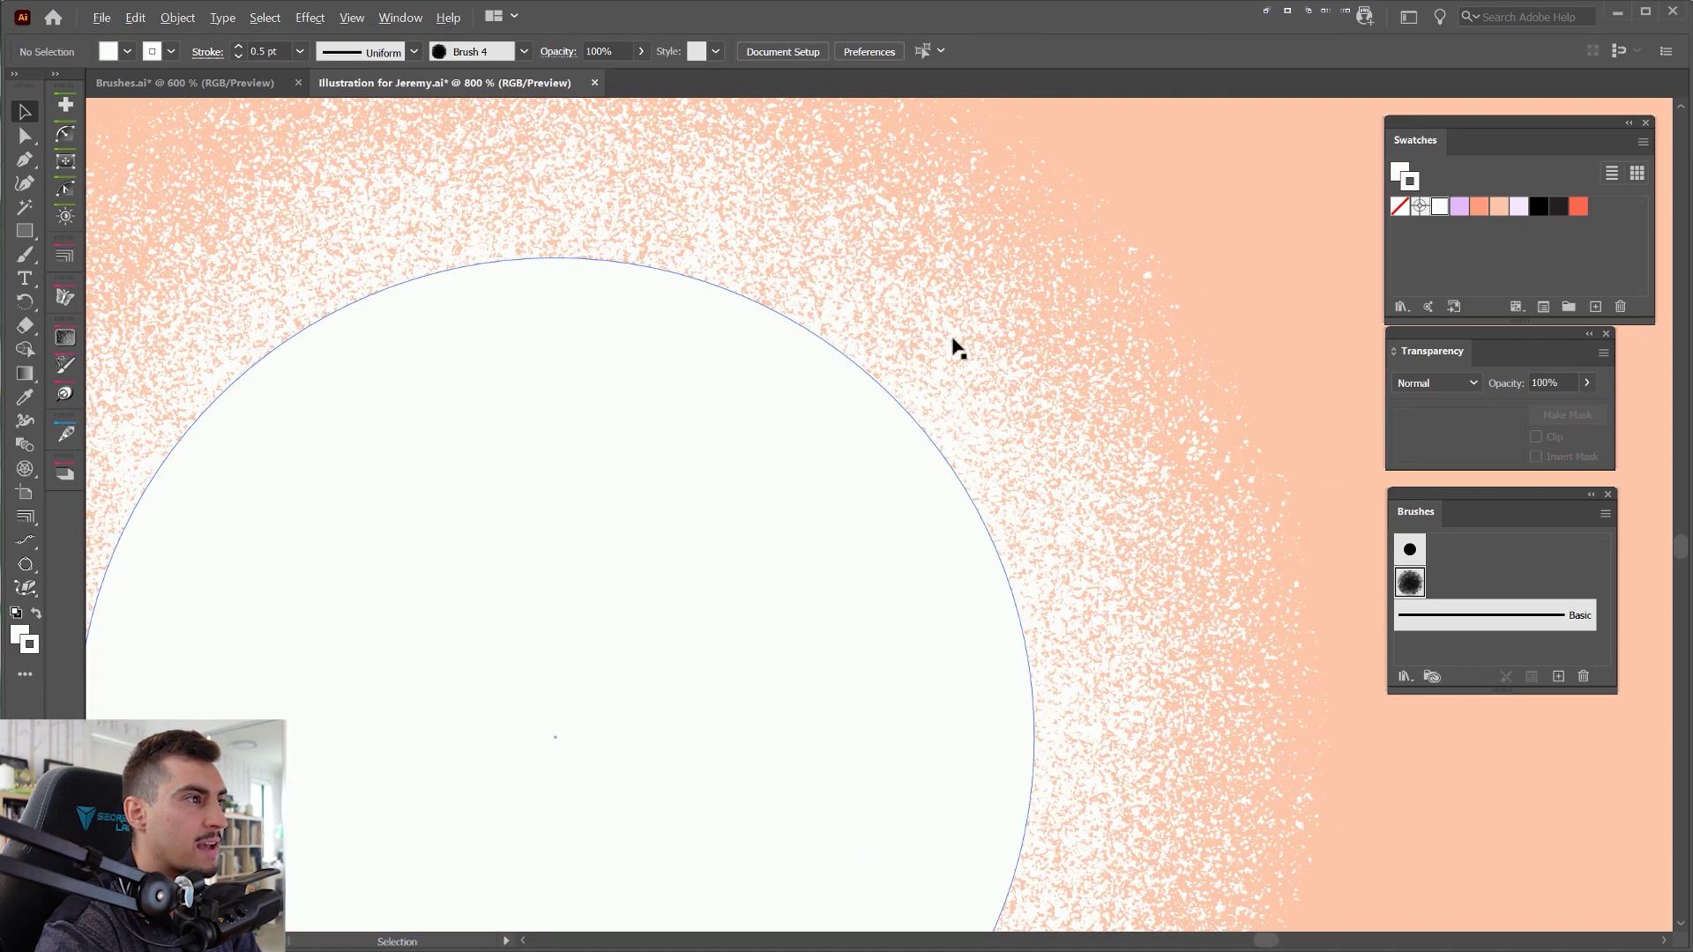
pyautogui.scroll(1, 986, 357)
pyautogui.scroll(-4, 986, 357)
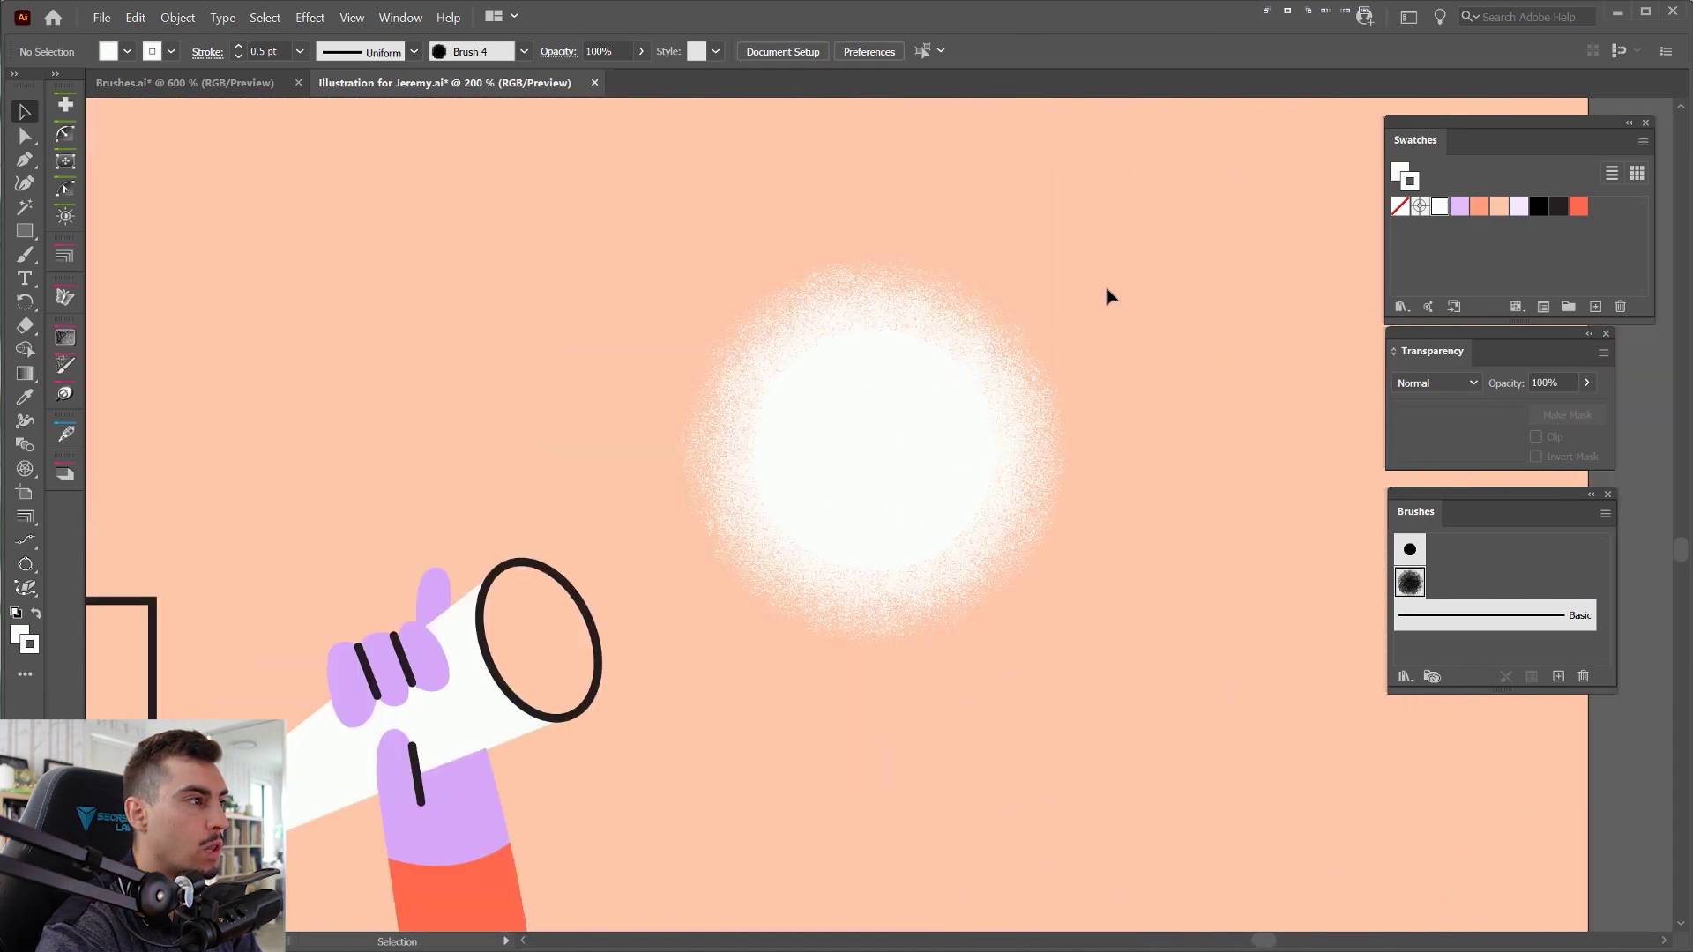
pyautogui.scroll(-4, 1109, 296)
pyautogui.scroll(3, 1158, 301)
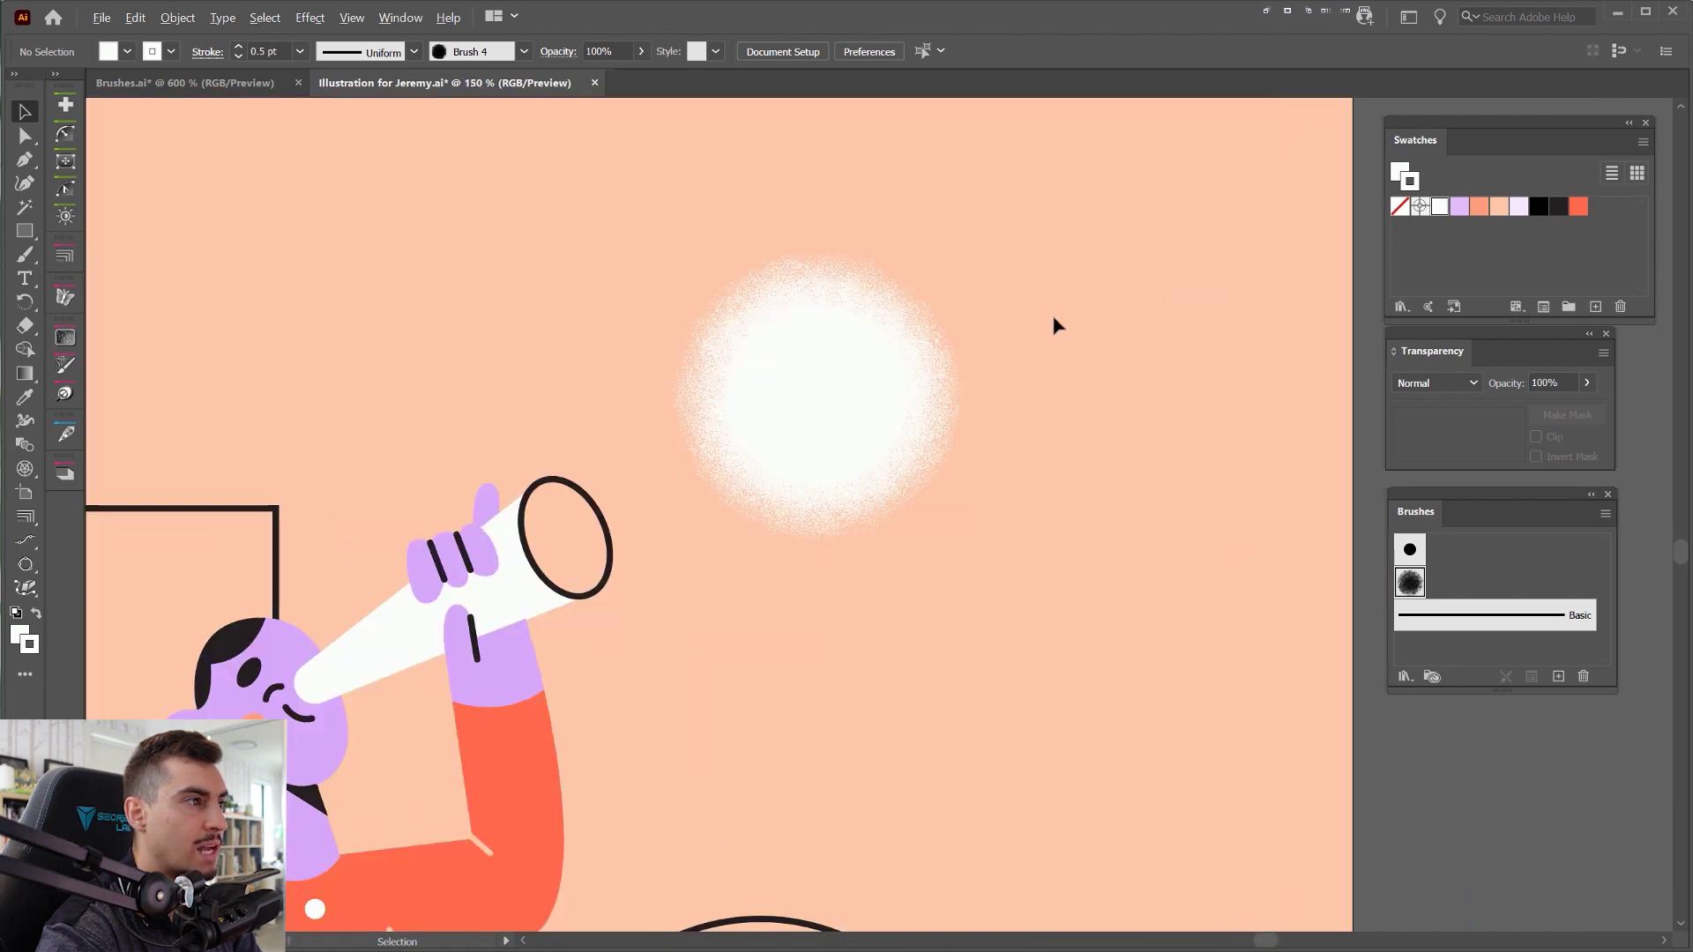
pyautogui.scroll(-2, 992, 330)
# - Apply Brush 4 to the outline of the white rectangle at the base of the quarter-circle shape
pyautogui.moveTo(685, 828); pyautogui.dragTo(1060, 485)
pyautogui.moveTo(680, 549); pyautogui.dragTo(749, 347)
pyautogui.scroll(3, 516, 603)
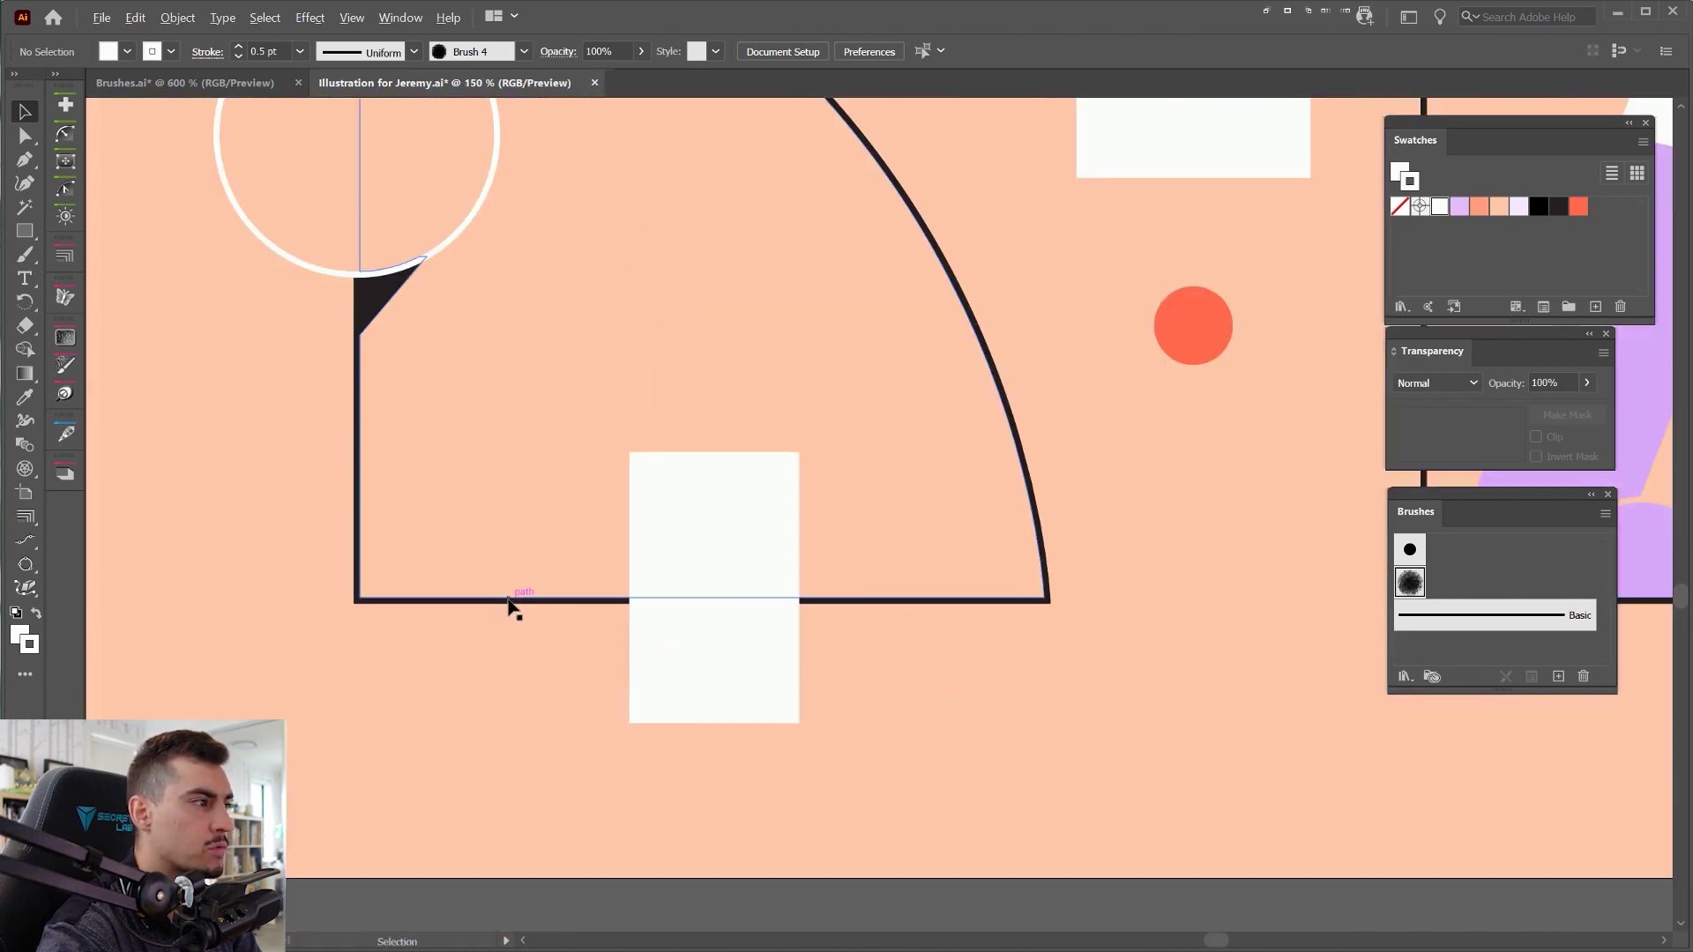
pyautogui.click(799, 465)
pyautogui.click(1410, 584)
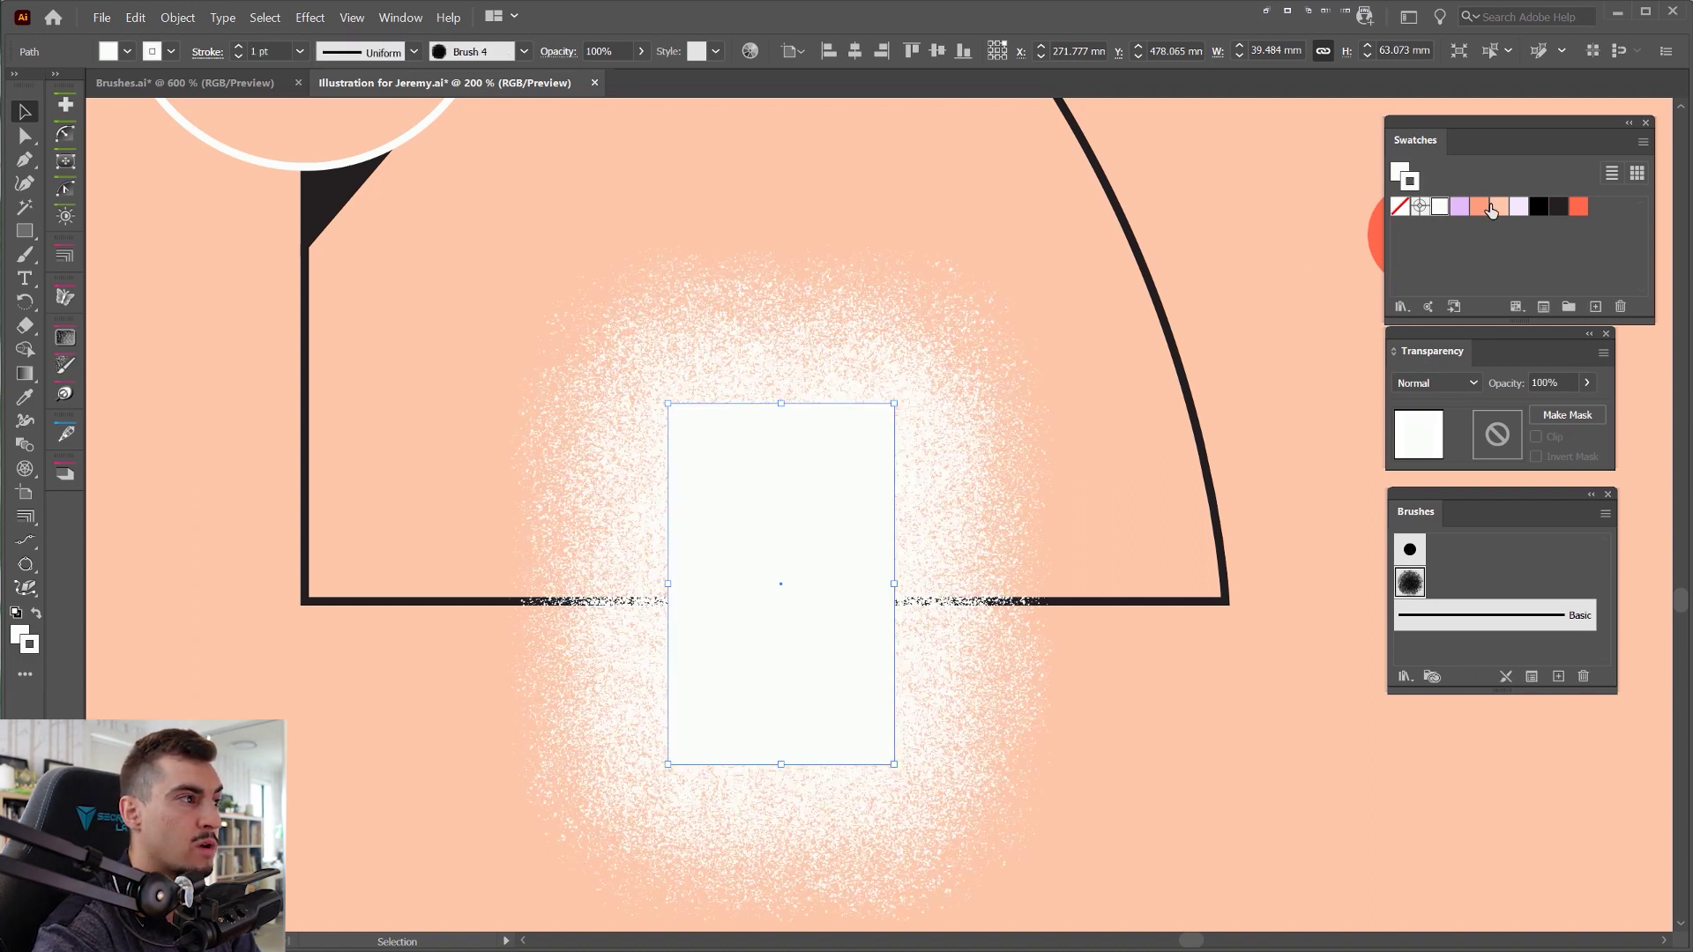
# - Set the white rectangle's stroke weight to 0.25 pt and its stroke colour to the peach of the background
pyautogui.click(300, 53)
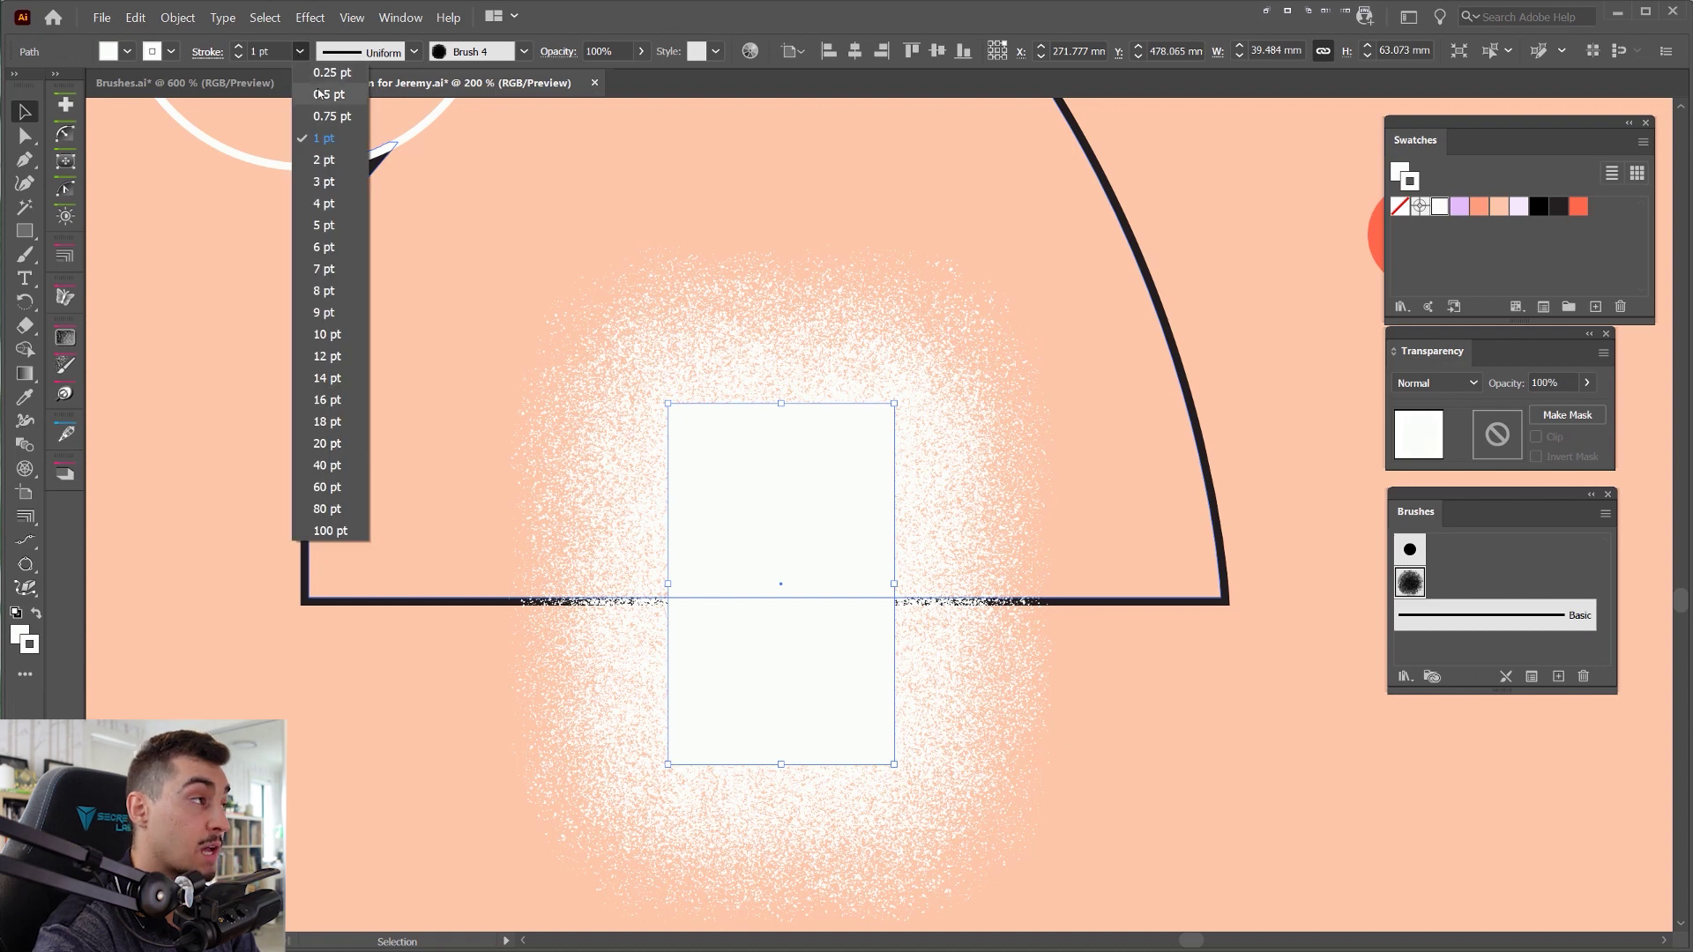
pyautogui.click(328, 74)
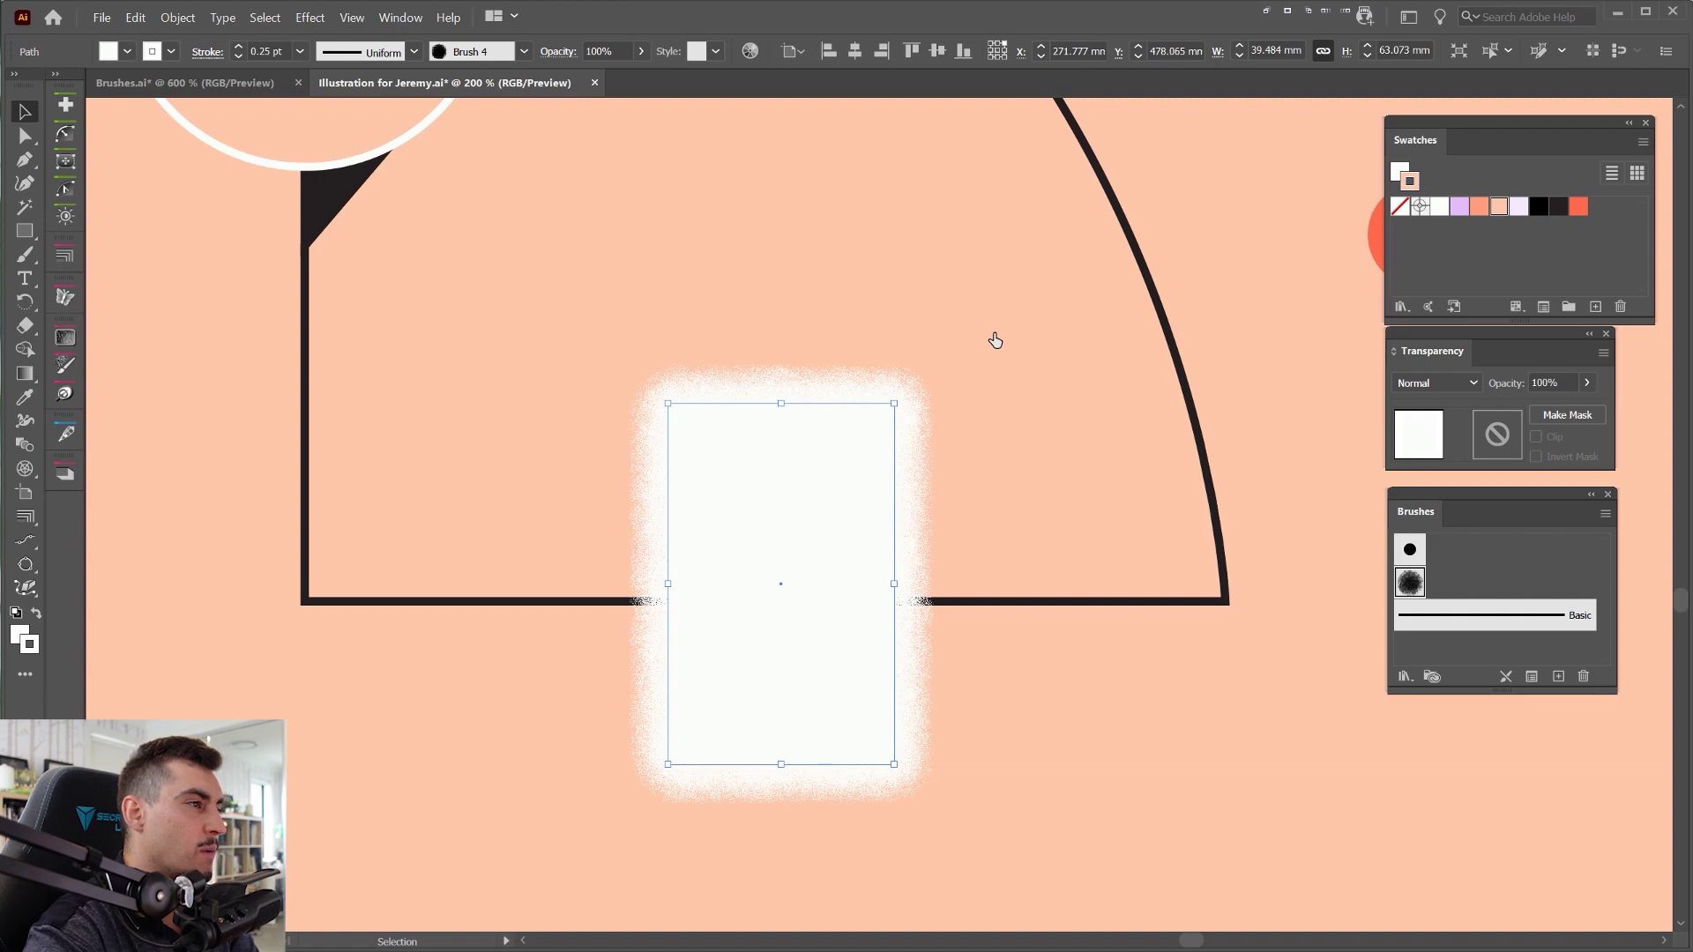
pyautogui.scroll(5, 910, 420)
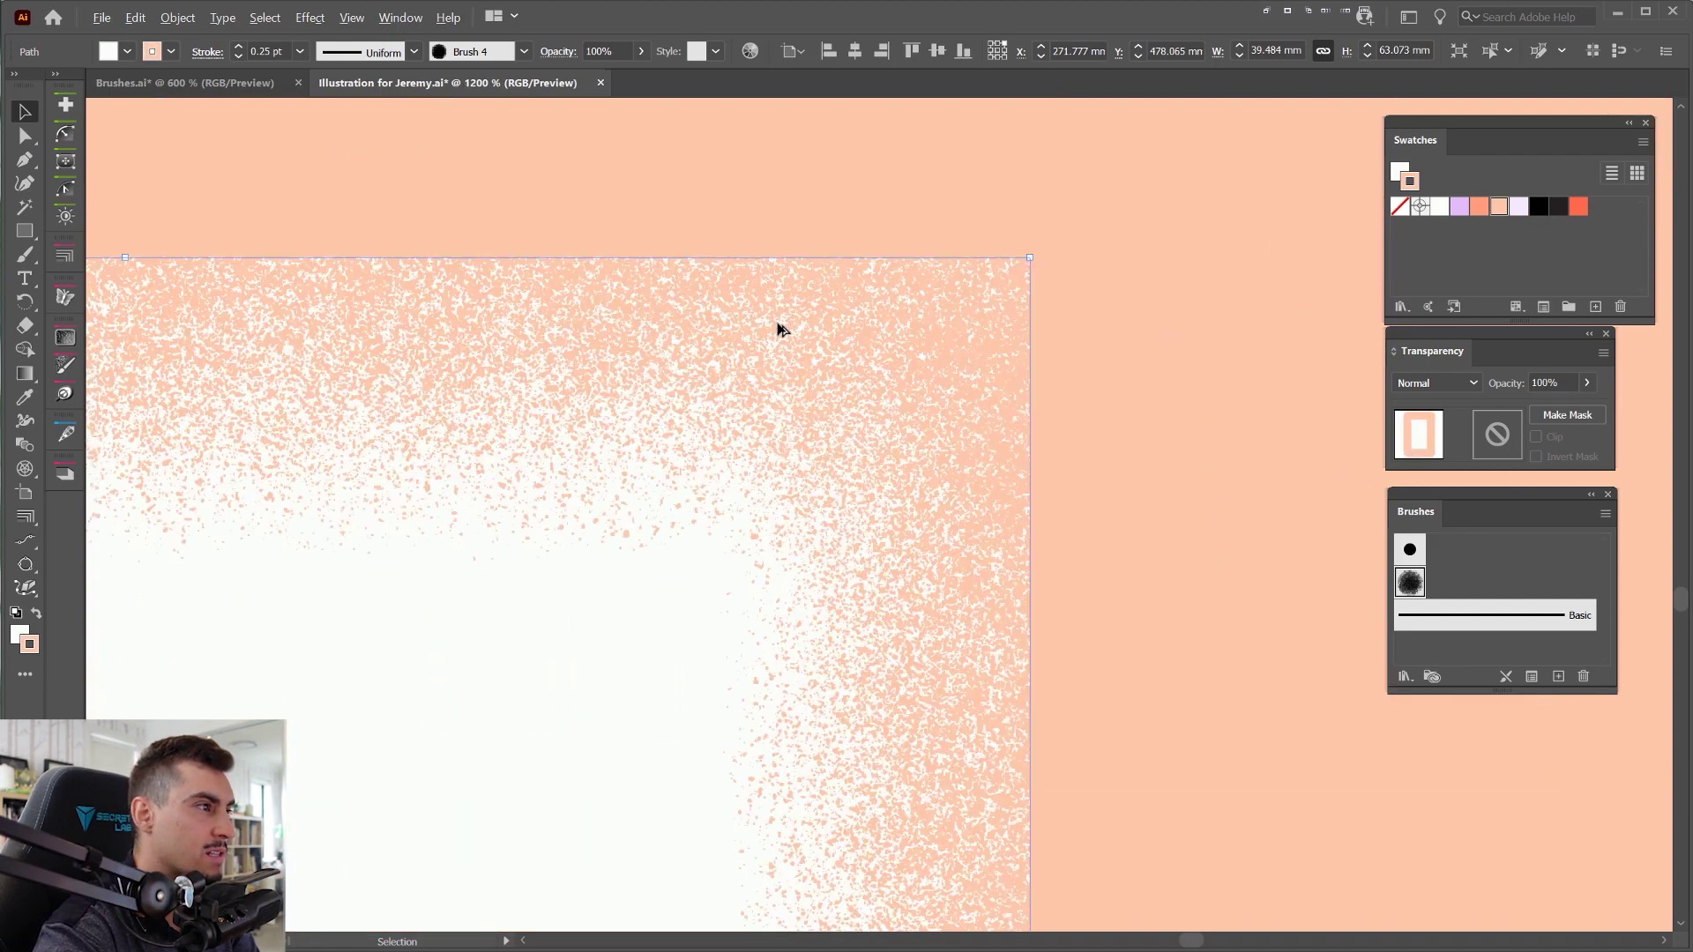
# - Examine the rectangle's grainy peach edge where it overlaps the black outline, and compare it with the textured circle
pyautogui.scroll(-5, 782, 631)
pyautogui.click(884, 580)
pyautogui.scroll(-3, 941, 329)
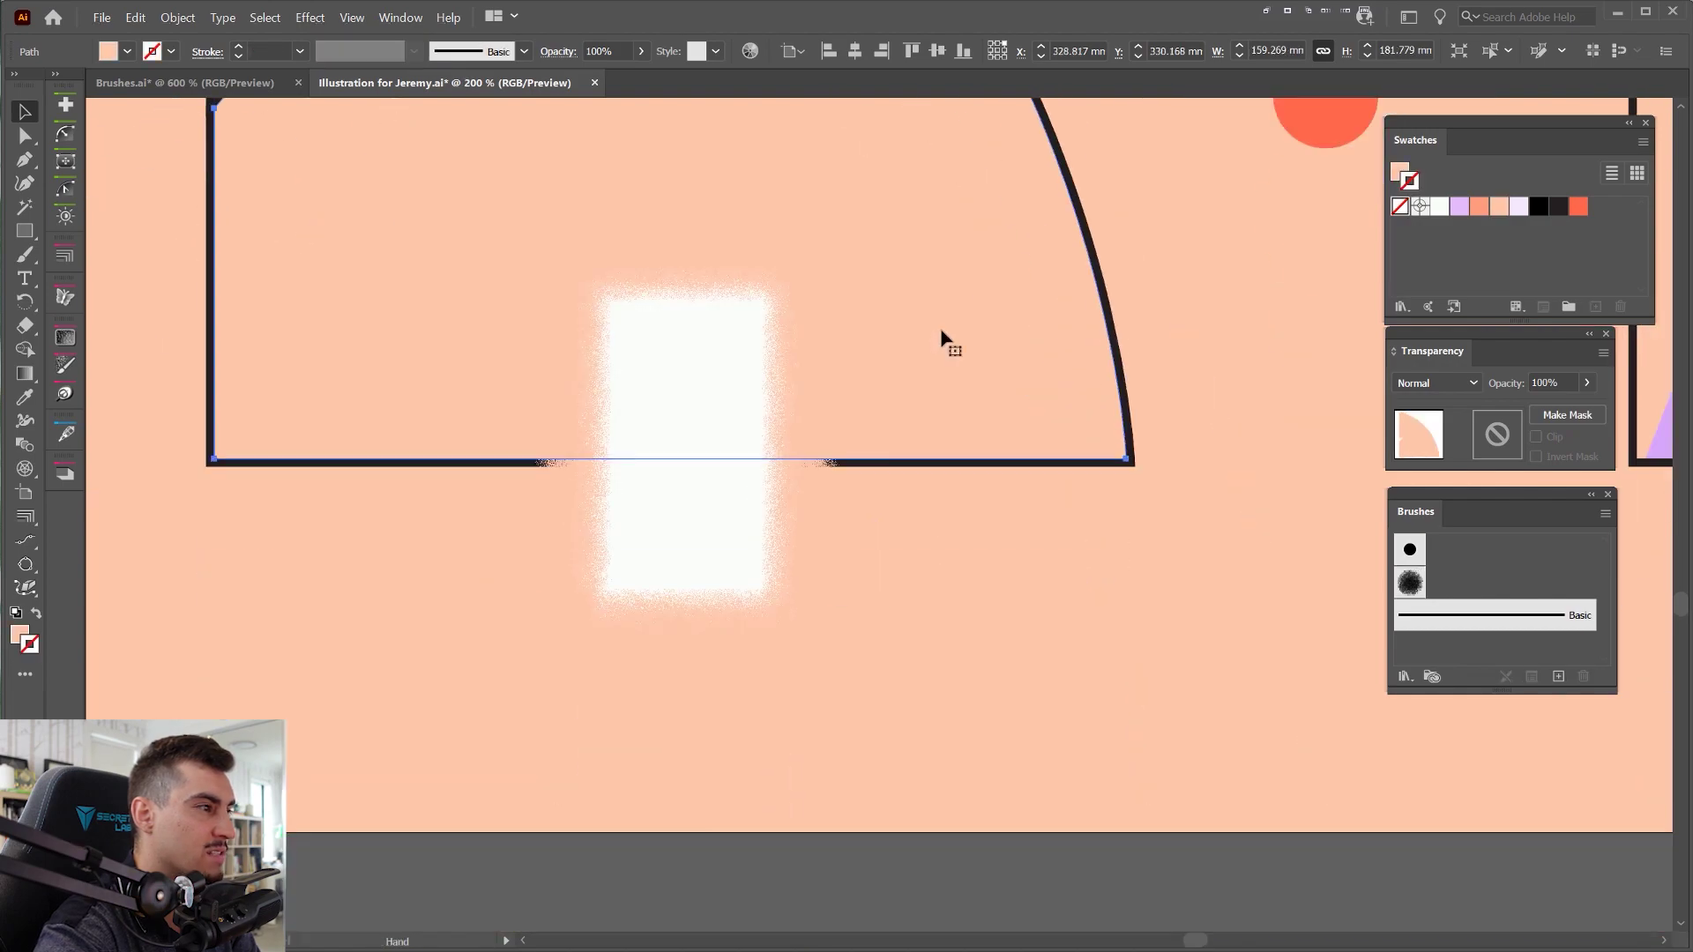
pyautogui.scroll(2, 1002, 711)
pyautogui.scroll(-1, 1097, 429)
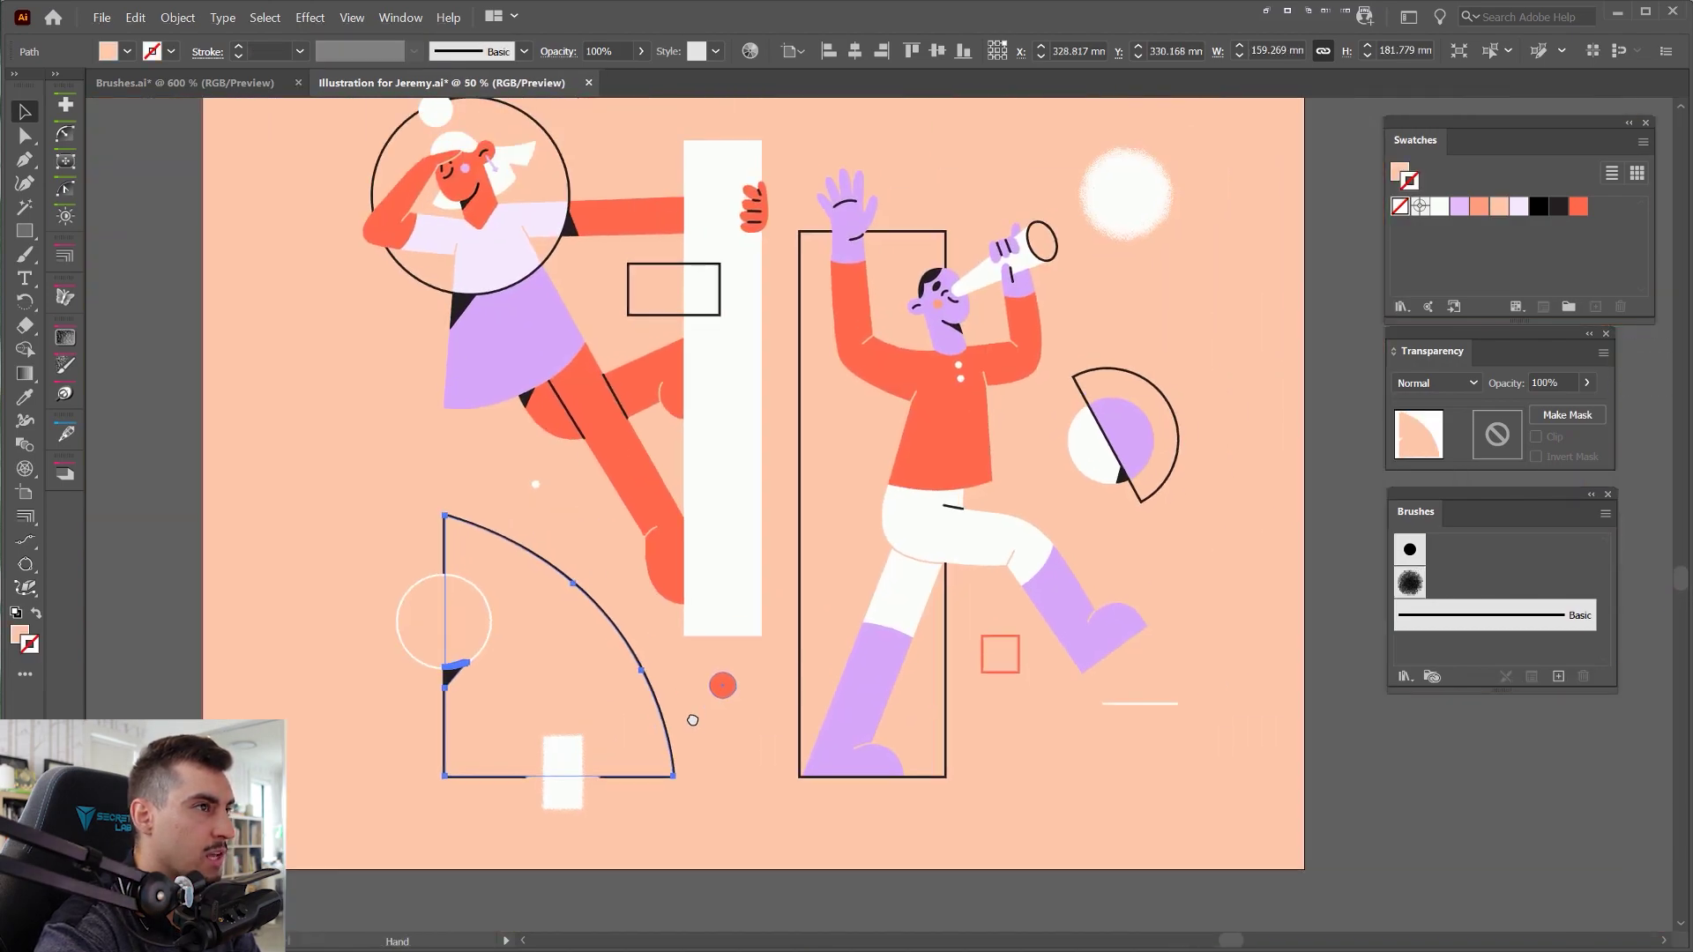
pyautogui.scroll(7, 1134, 347)
pyautogui.scroll(-5, 1120, 367)
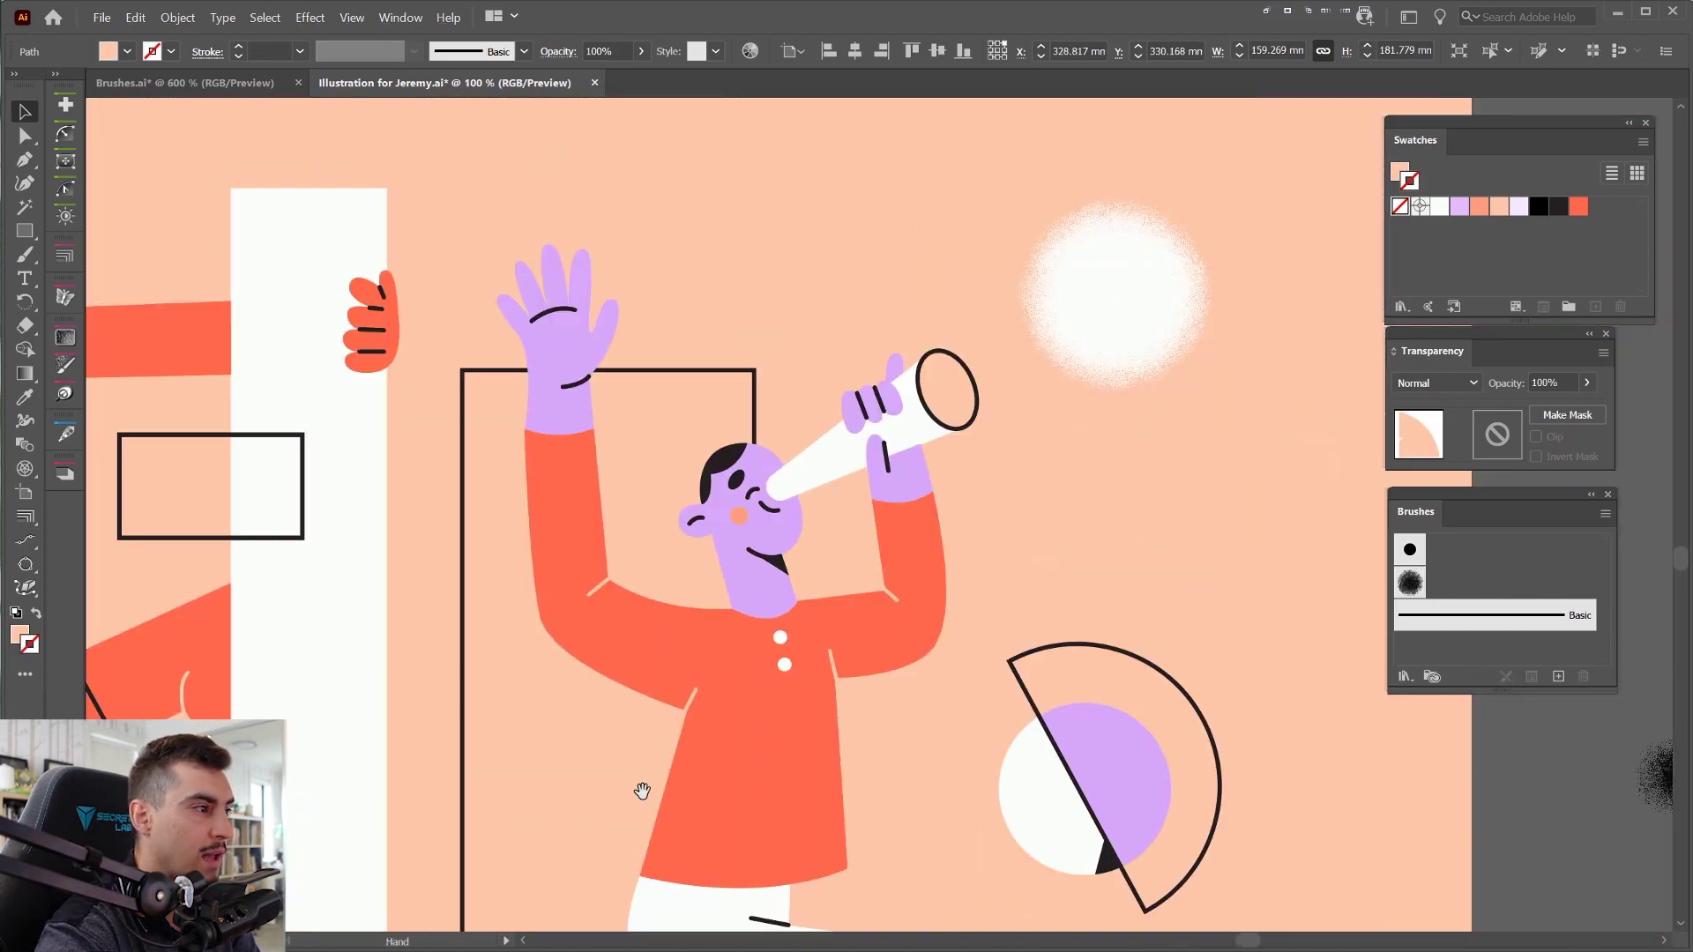
pyautogui.moveTo(665, 790); pyautogui.dragTo(1103, 200)
pyautogui.moveTo(458, 851); pyautogui.dragTo(918, 352)
pyautogui.scroll(4, 918, 353)
pyautogui.scroll(-1, 891, 540)
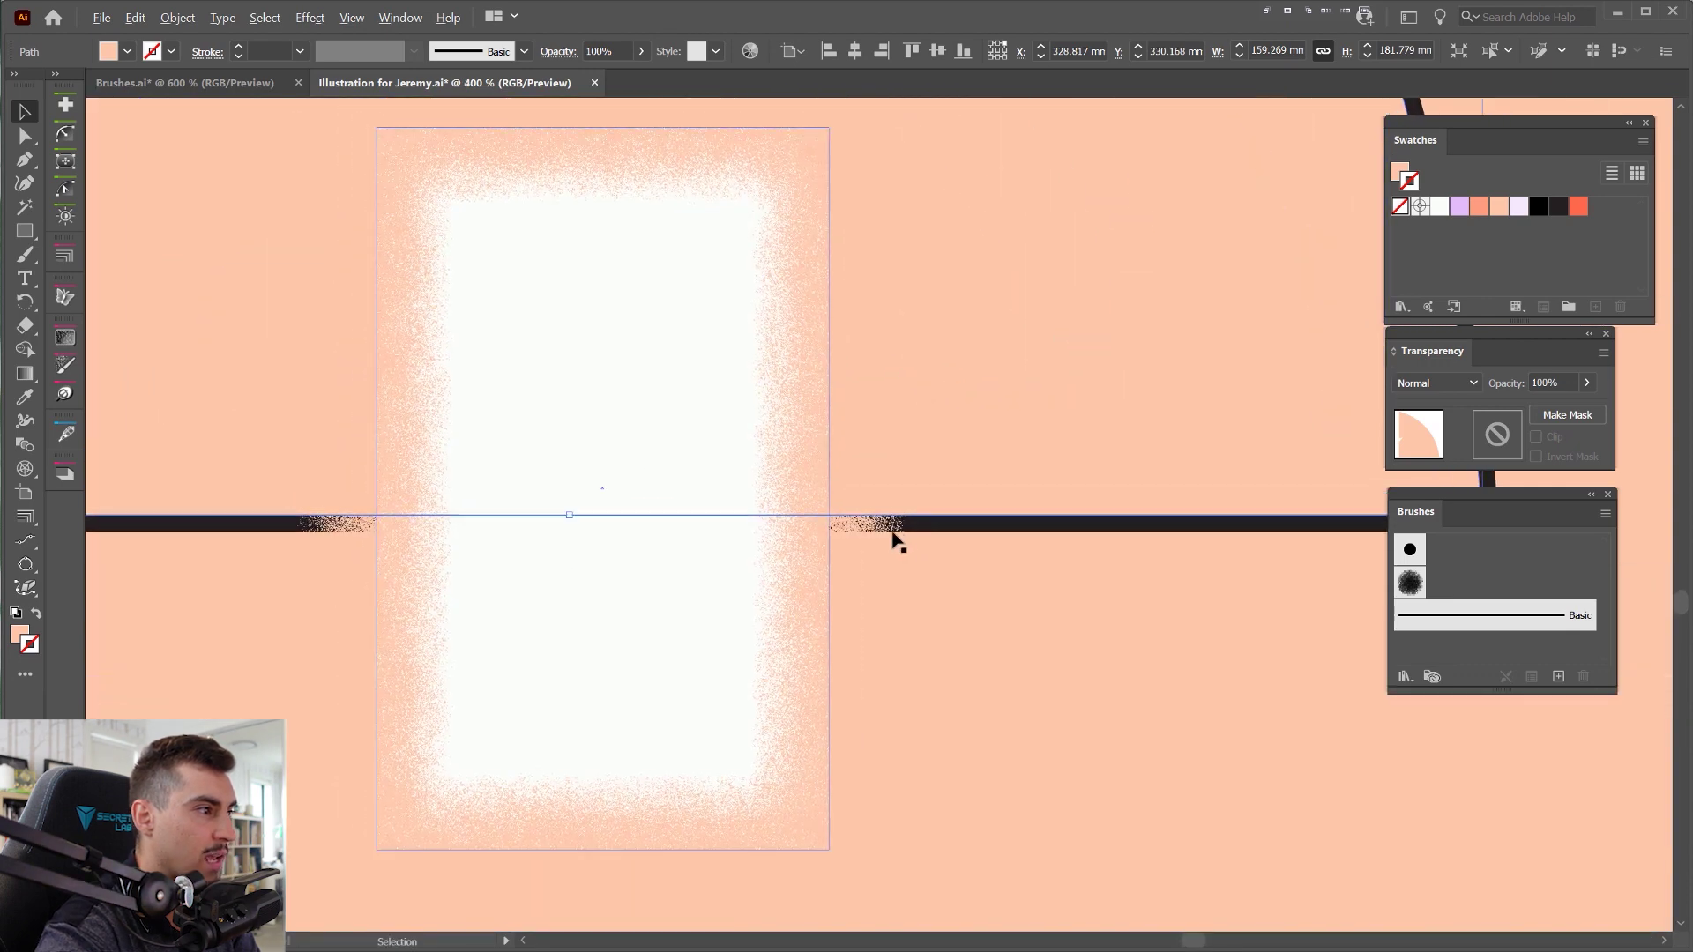
pyautogui.scroll(6, 854, 529)
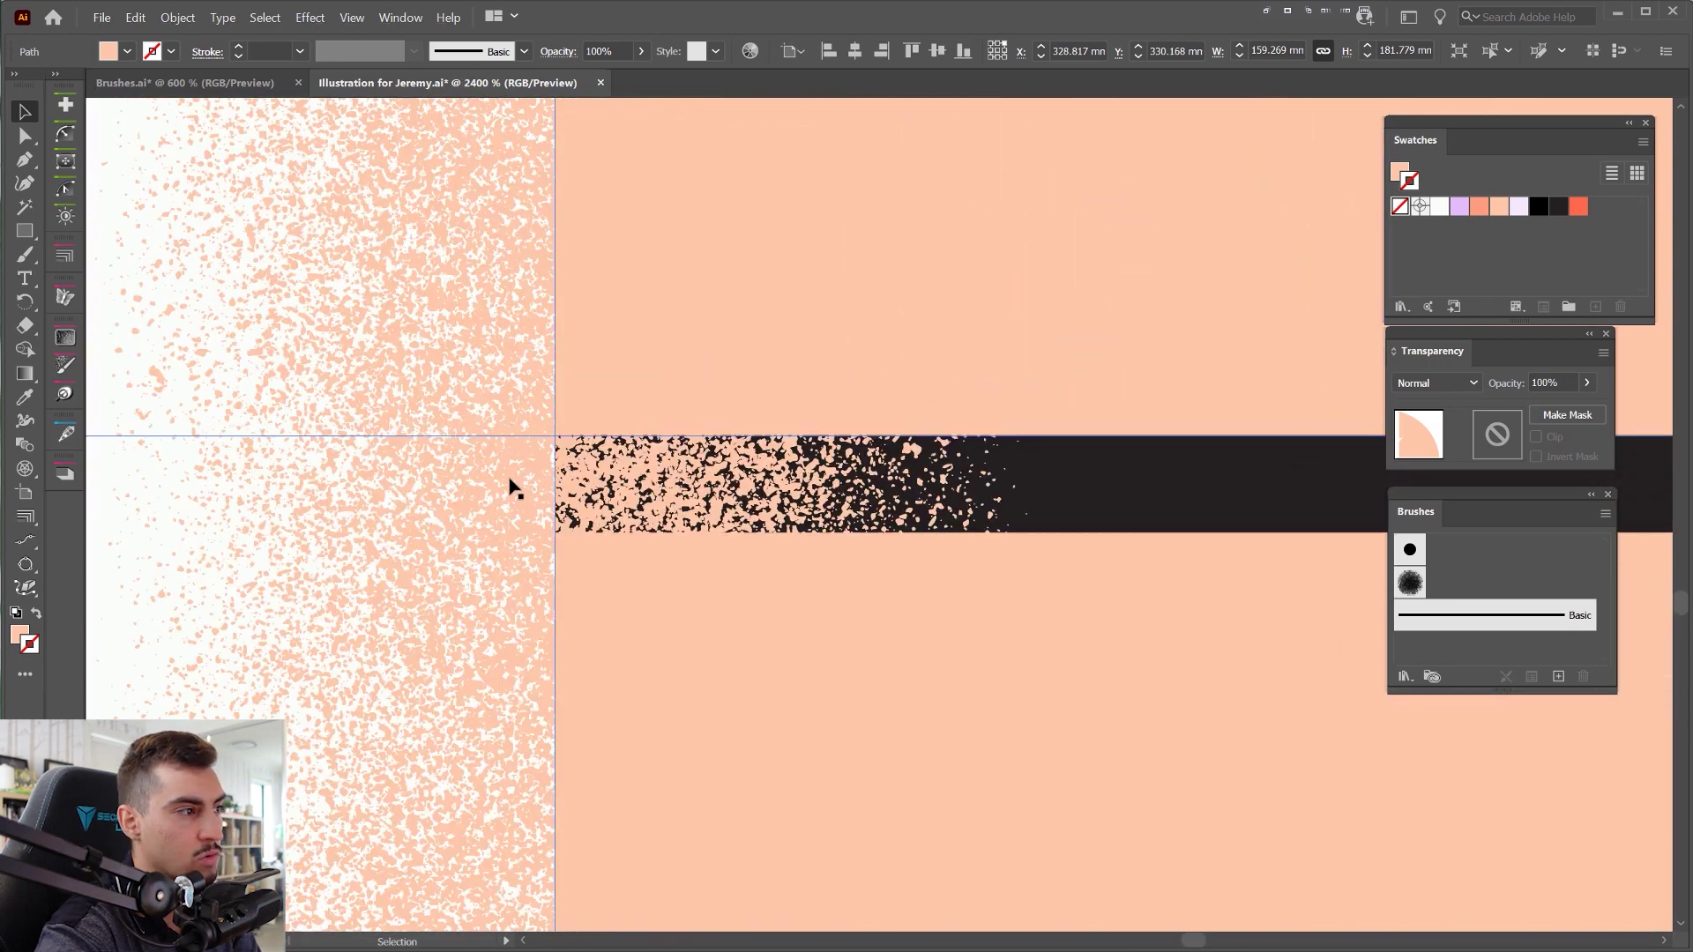
pyautogui.scroll(-9, 1023, 485)
pyautogui.moveTo(1002, 579); pyautogui.dragTo(795, 722)
pyautogui.scroll(-1, 986, 660)
pyautogui.moveTo(1014, 708); pyautogui.dragTo(732, 754)
pyautogui.moveTo(957, 683); pyautogui.dragTo(833, 760)
pyautogui.moveTo(974, 326); pyautogui.dragTo(954, 516)
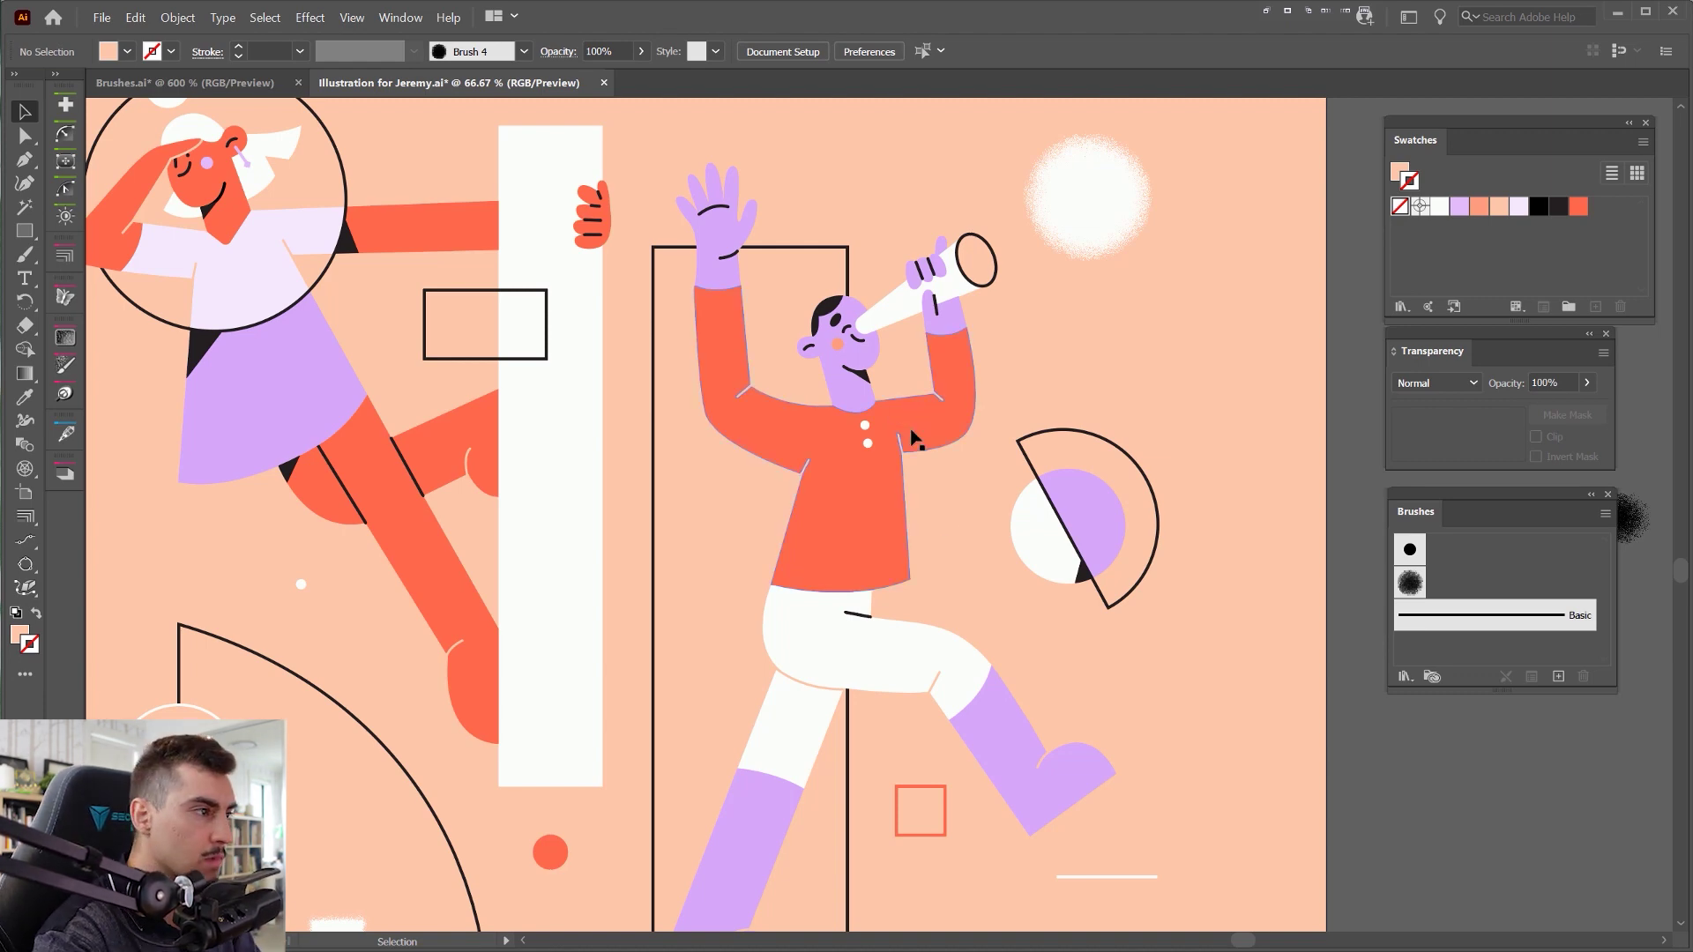
# - Select the telescope figure's red sweater, purple head, hands and boots together with the purple half-circle
pyautogui.click(894, 511)
pyautogui.scroll(-3, 833, 432)
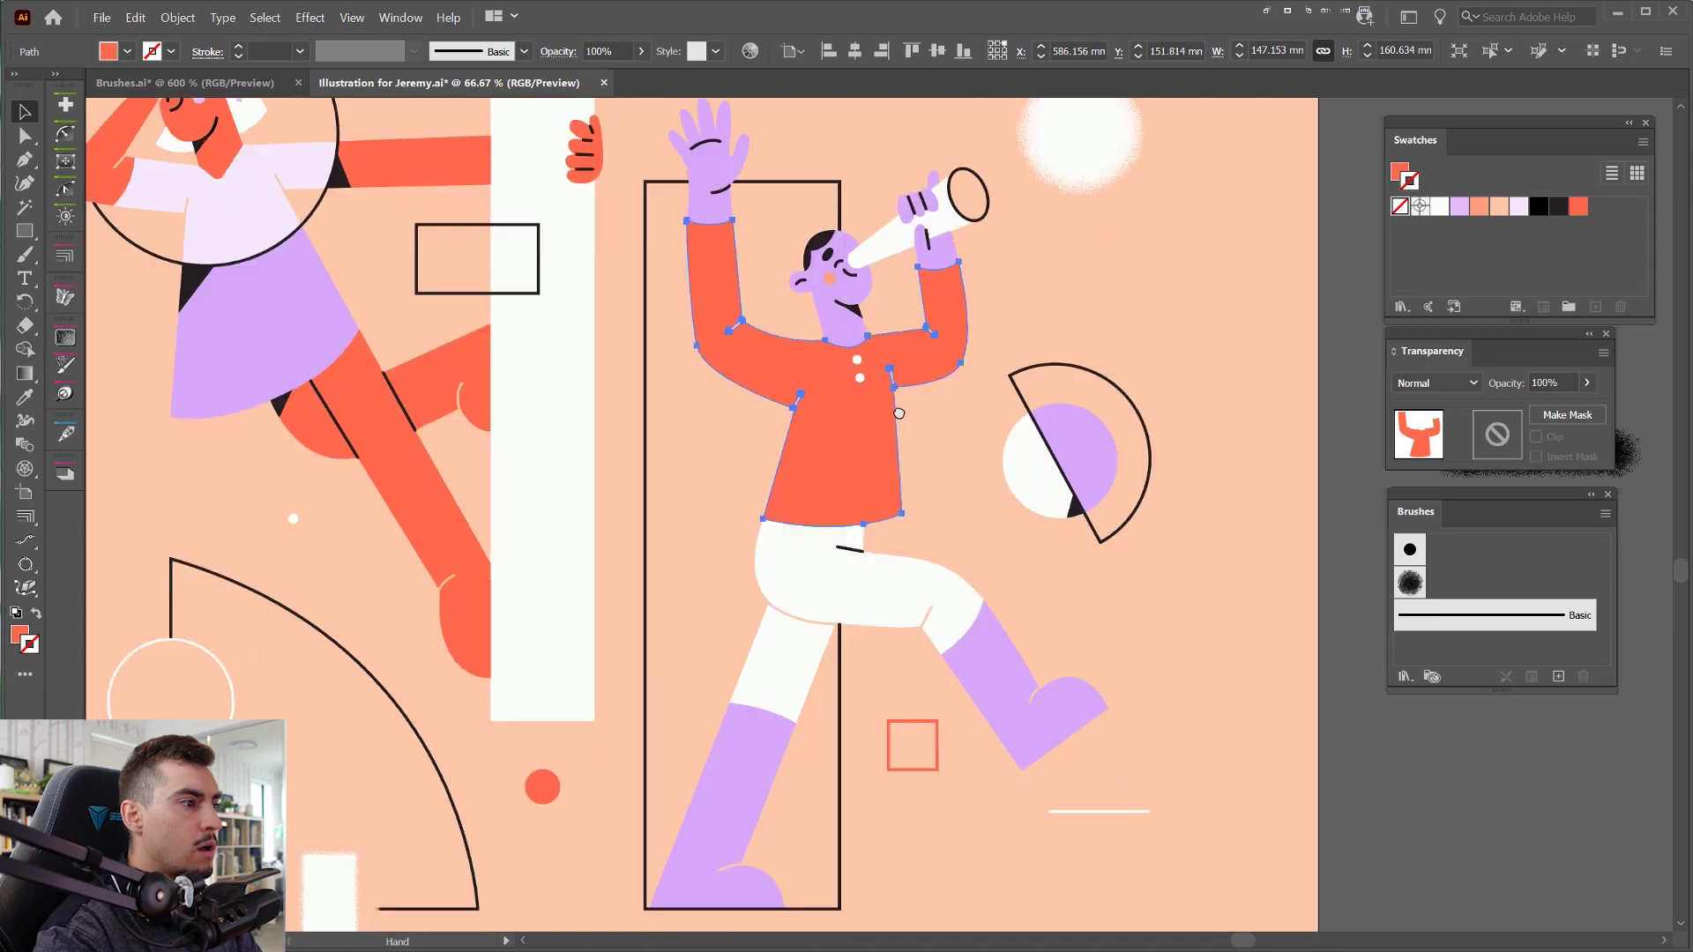
pyautogui.keyDown('shift'); pyautogui.click(767, 697); pyautogui.keyUp('shift')
pyautogui.keyDown('shift'); pyautogui.click(1038, 600); pyautogui.keyUp('shift')
pyautogui.moveTo(966, 403); pyautogui.dragTo(969, 583)
pyautogui.scroll(1, 909, 347)
pyautogui.keyDown('shift'); pyautogui.click(976, 378); pyautogui.keyUp('shift')
pyautogui.keyDown('shift'); pyautogui.click(811, 428); pyautogui.keyUp('shift')
pyautogui.keyDown('shift'); pyautogui.click(633, 305); pyautogui.keyUp('shift')
pyautogui.keyDown('shift'); pyautogui.click(1178, 670); pyautogui.keyUp('shift')
# - Try moving the selected shapes away from the figure, and undo the move
pyautogui.scroll(-1, 1120, 666)
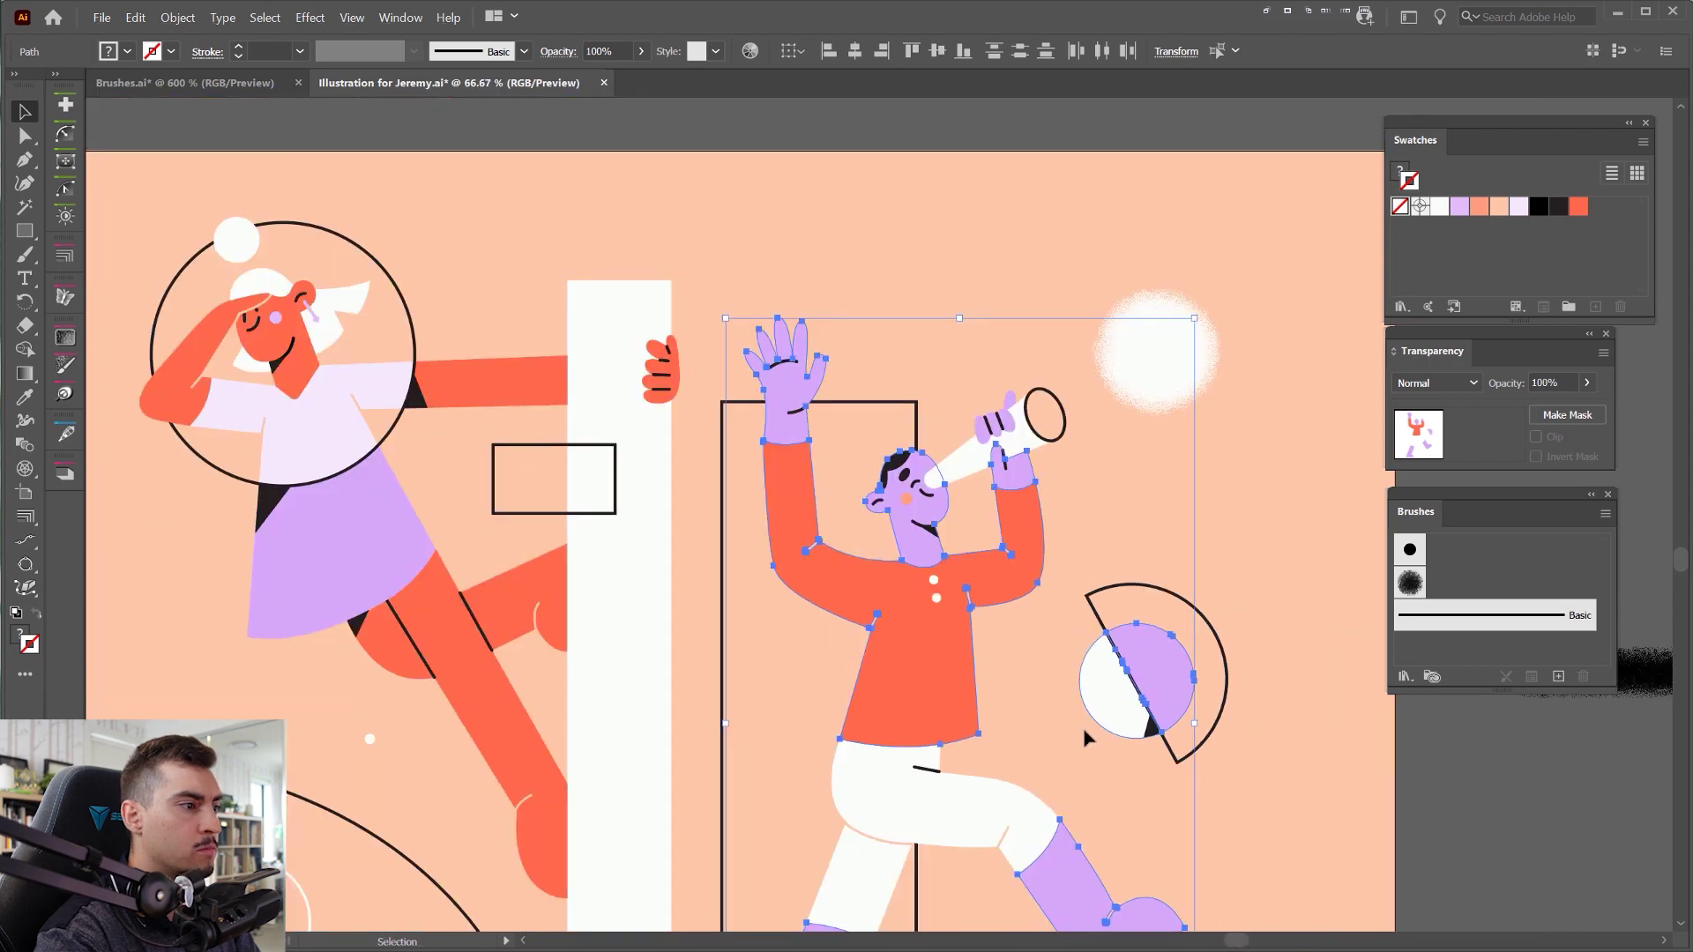
pyautogui.moveTo(1020, 729); pyautogui.dragTo(994, 490)
pyautogui.scroll(-1, 807, 404)
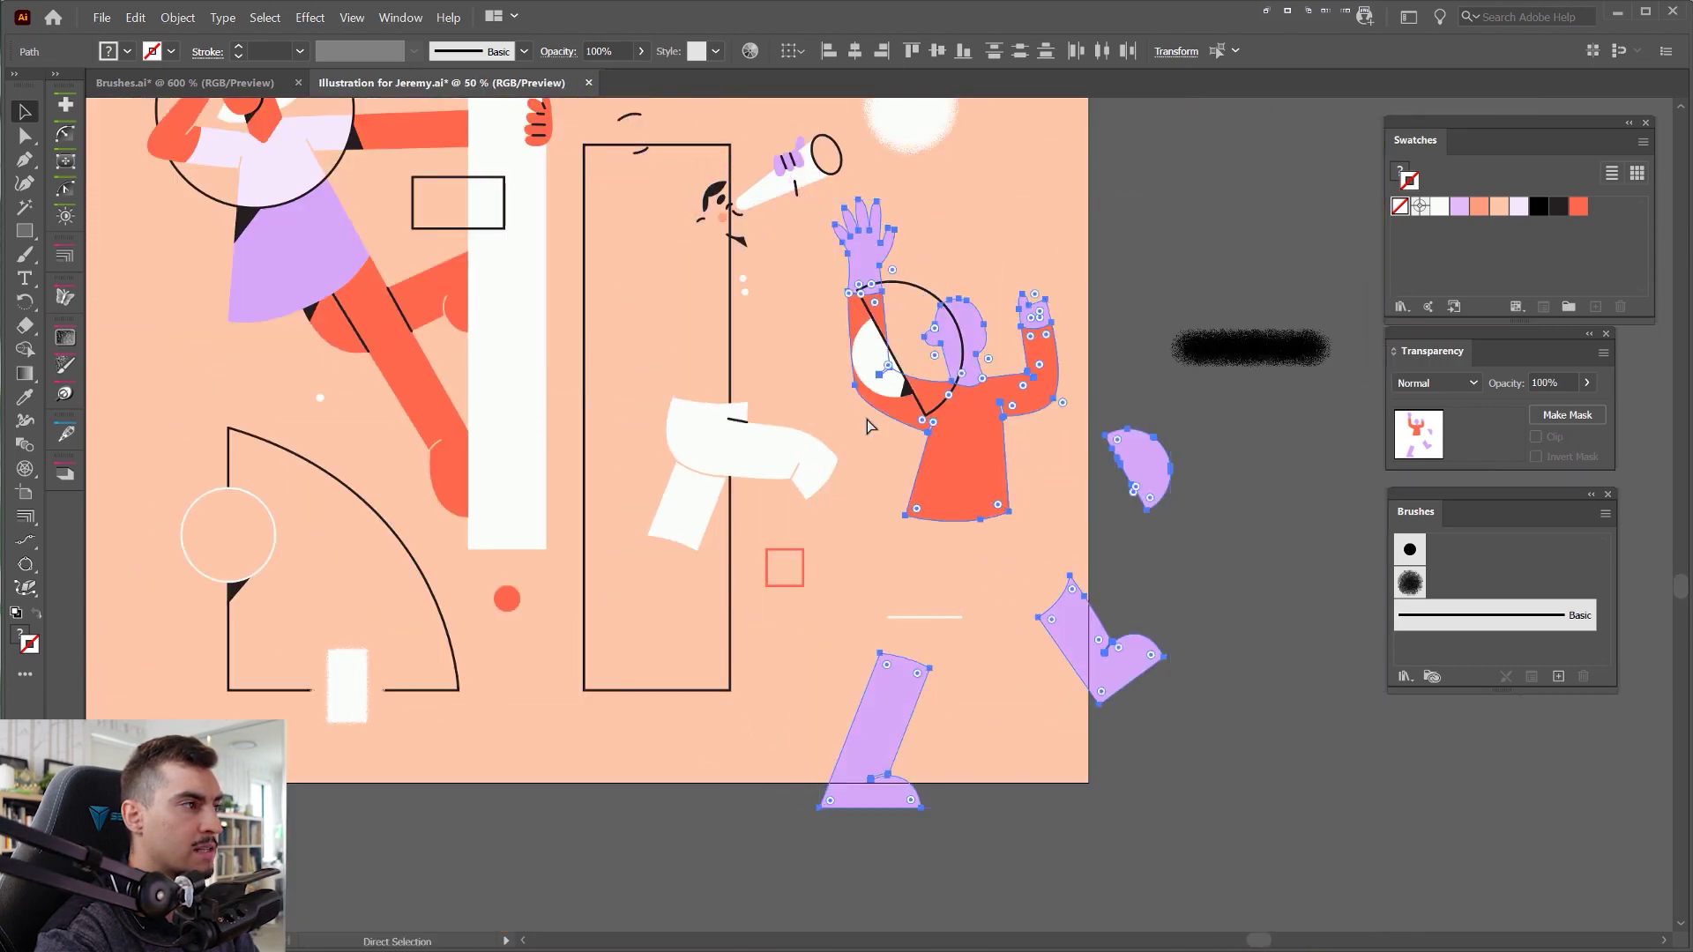
pyautogui.hotkey('ctrl', 'z')
pyautogui.moveTo(867, 247); pyautogui.dragTo(963, 382)
# - Copy the selected sweater, head, hands, boots and half-circle and paste the copies in front in the same place
pyautogui.scroll(1, 826, 391)
pyautogui.scroll(1, 829, 391)
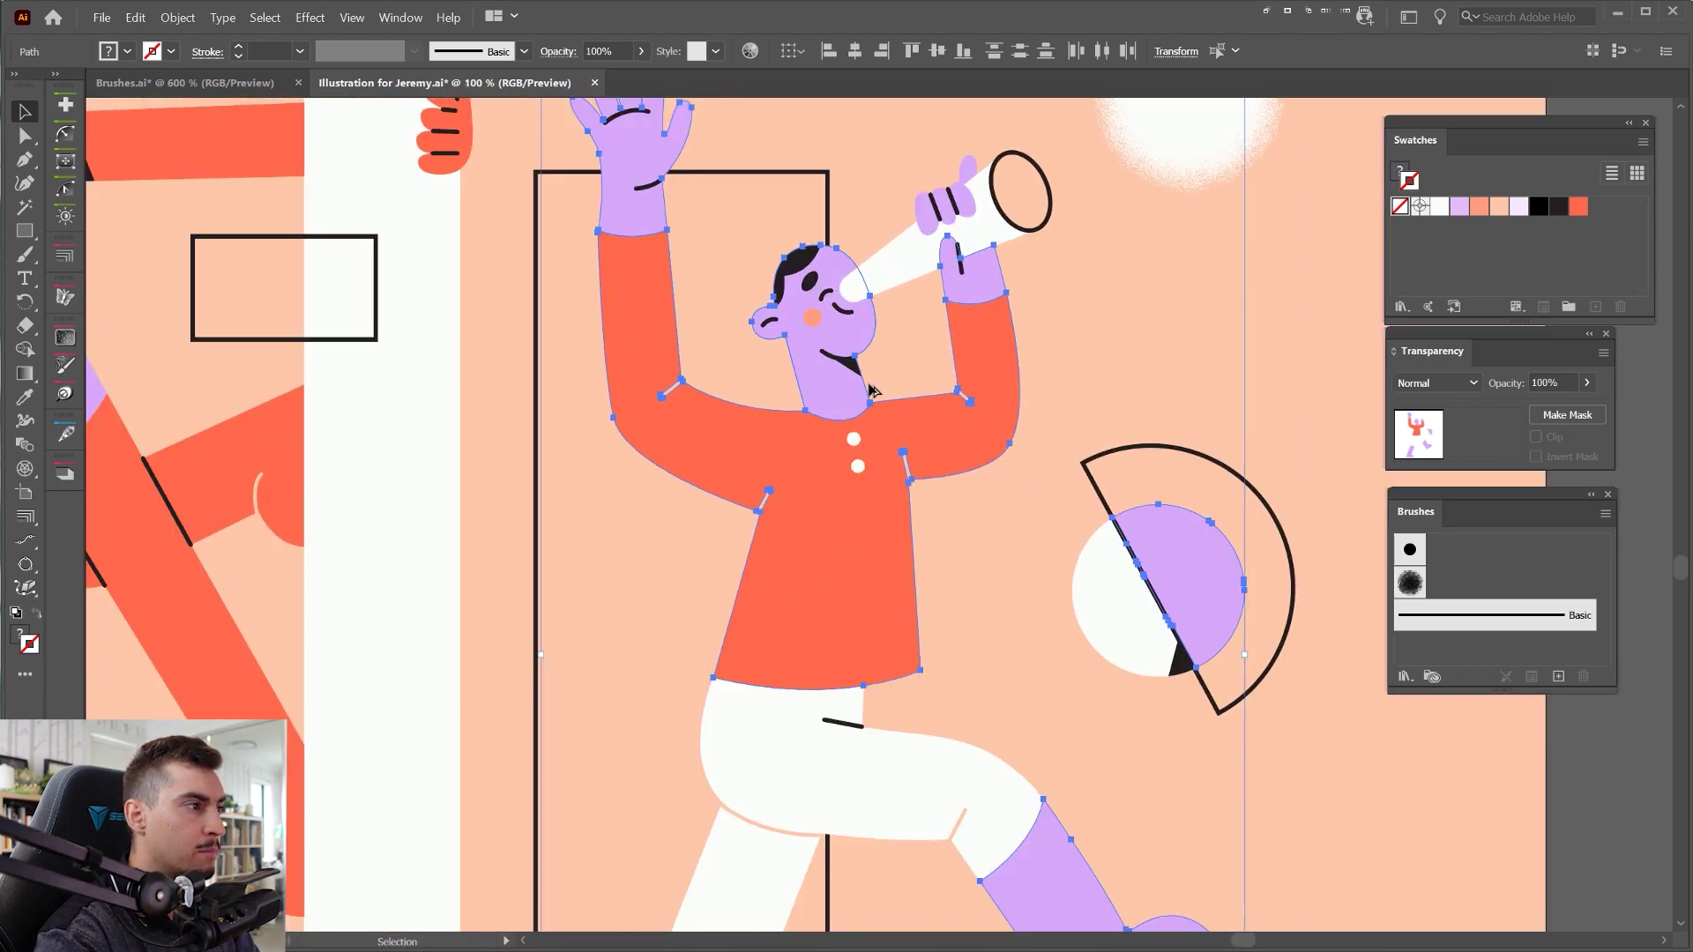
pyautogui.press('a')
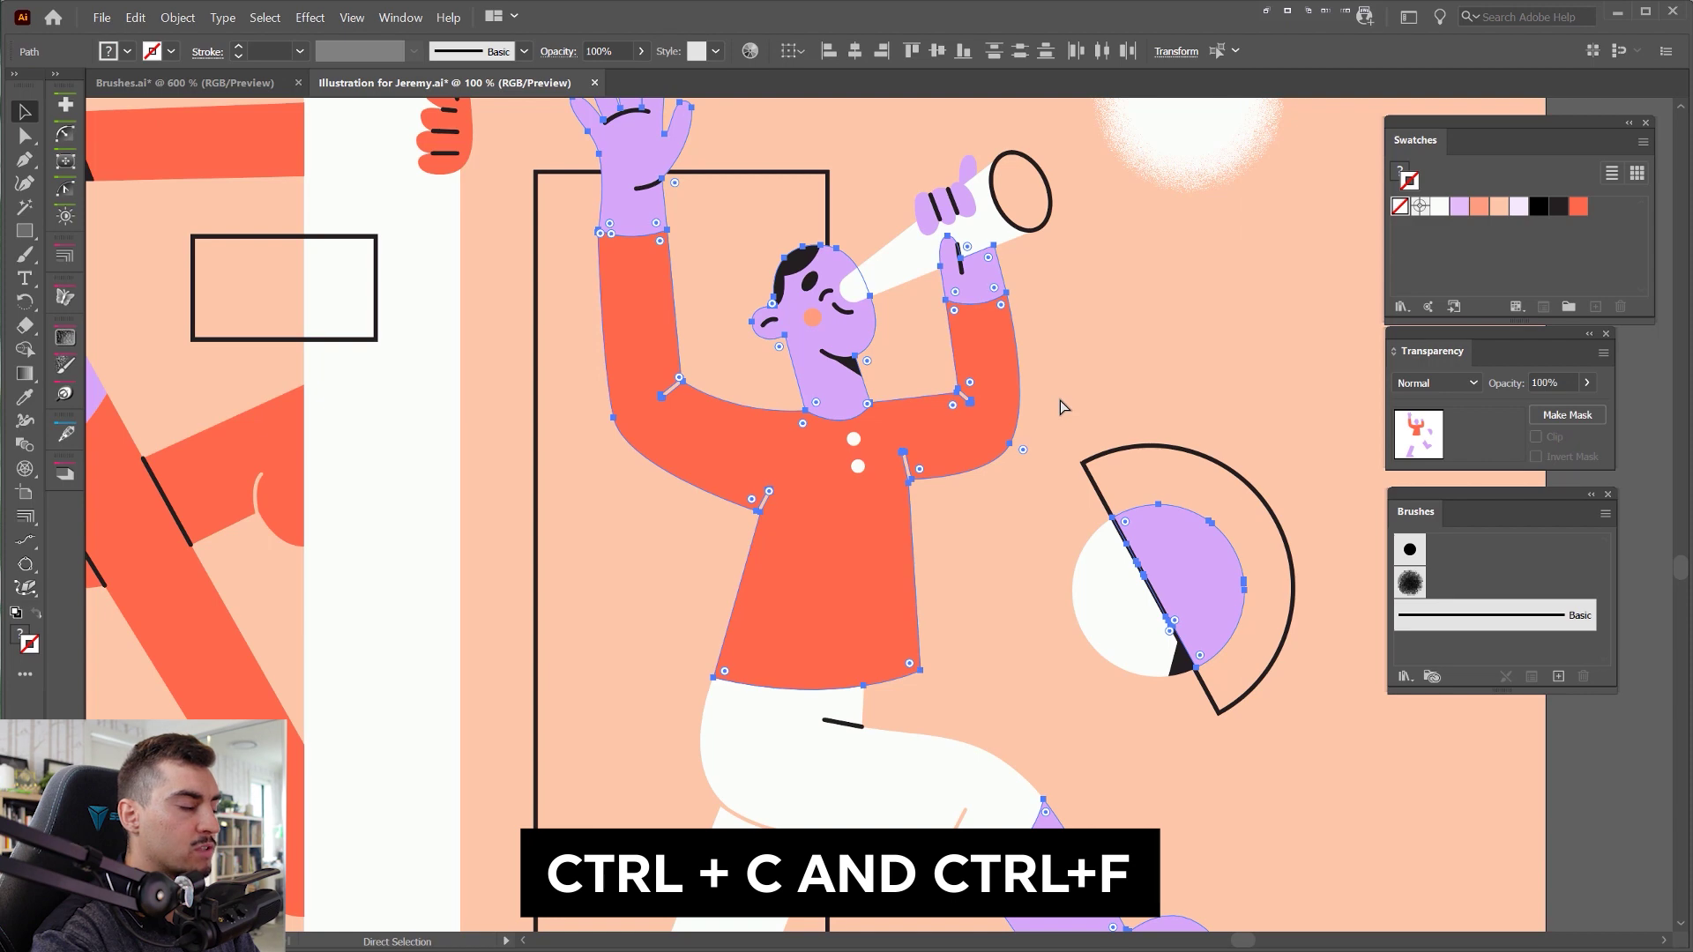
pyautogui.press('v')
# - Shift the pasted copies aside to check that the originals lie underneath, and undo the shift
pyautogui.scroll(-3, 1060, 400)
pyautogui.moveTo(1059, 400); pyautogui.dragTo(830, 469)
pyautogui.moveTo(770, 522); pyautogui.dragTo(907, 568)
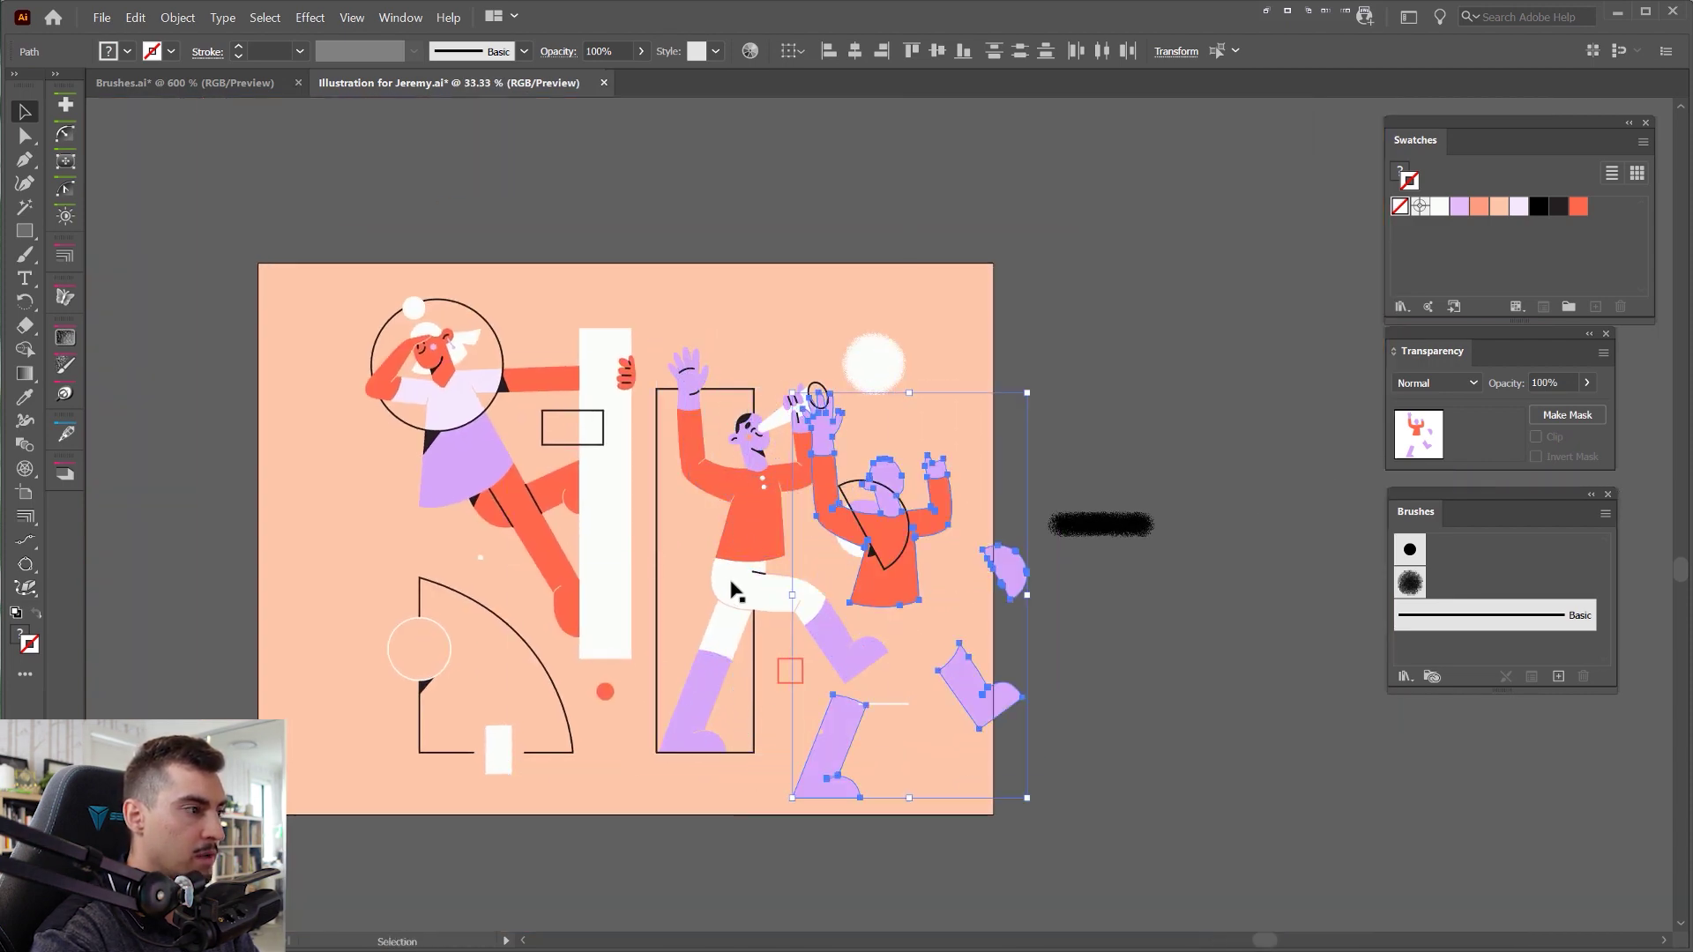
pyautogui.hotkey('ctrl', 'z')
pyautogui.press('v')
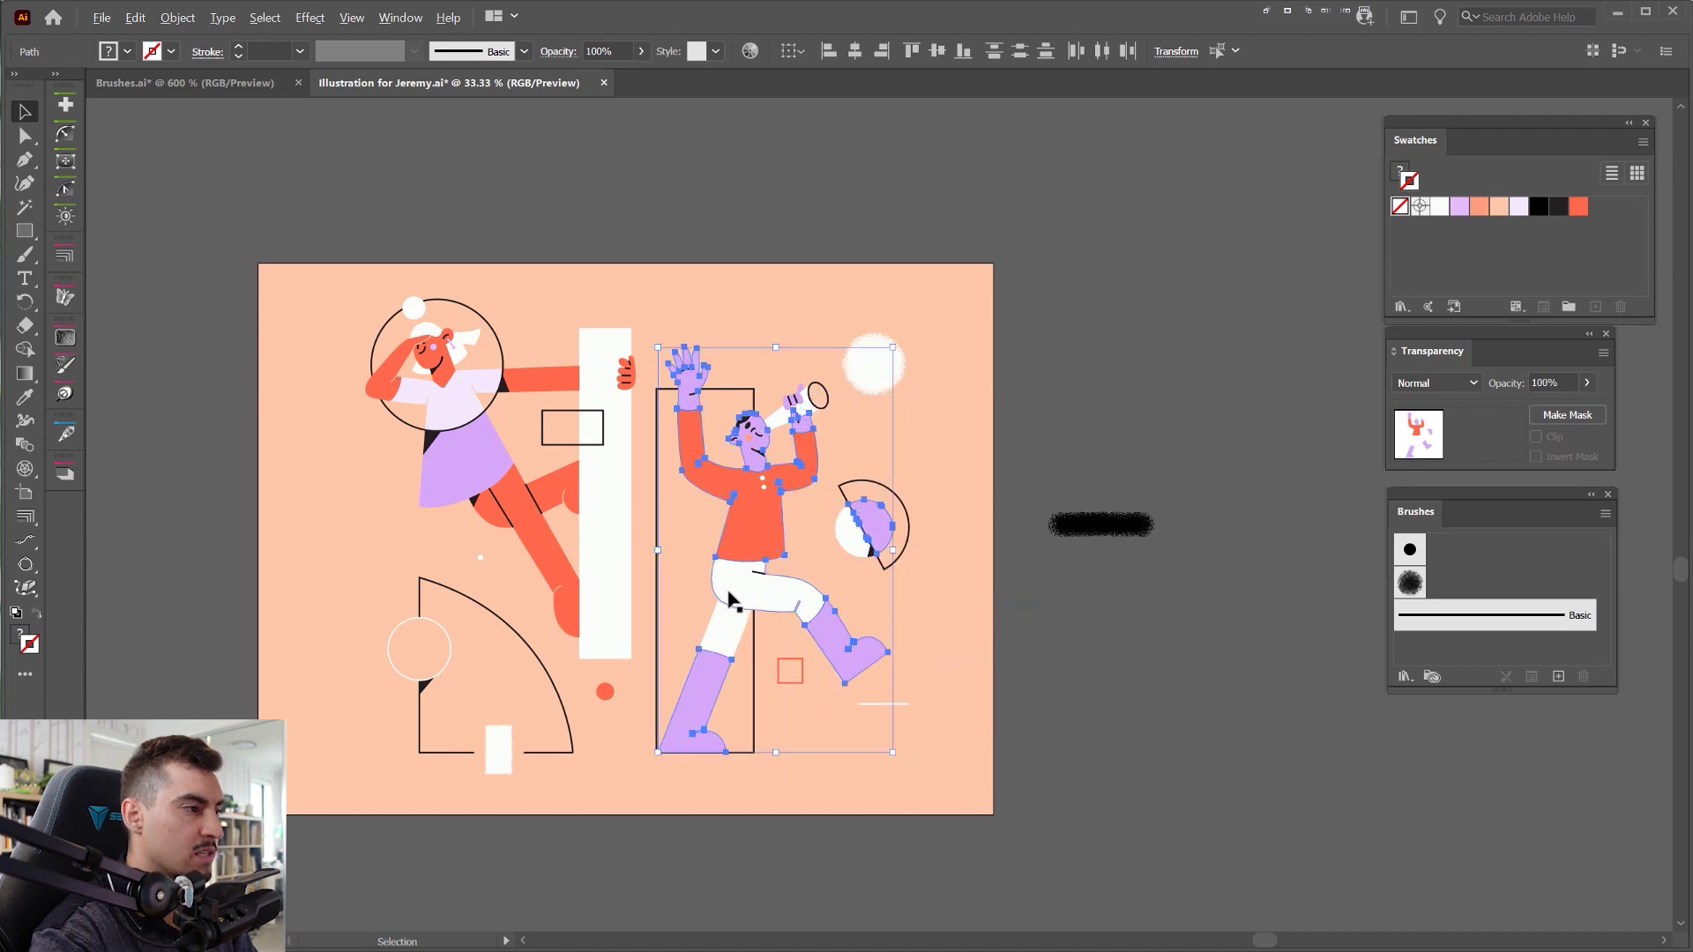
# - Create a new layer named Extra above the Design layer and move the pasted copies into it
pyautogui.scroll(2, 744, 596)
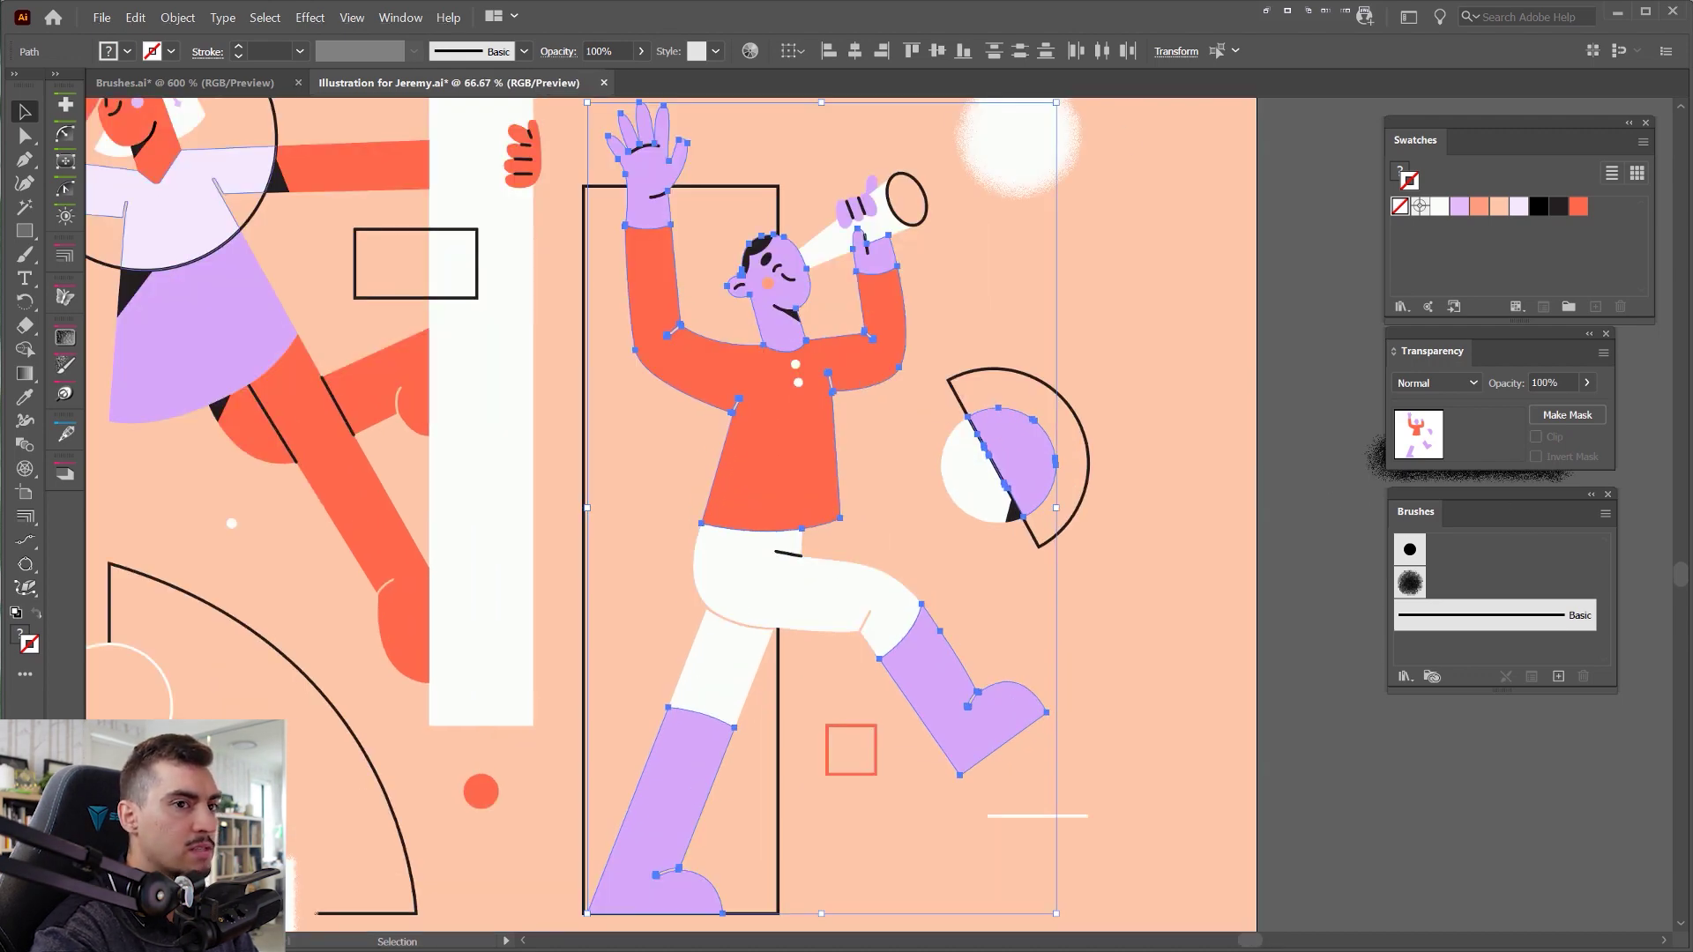
pyautogui.click(1283, 657)
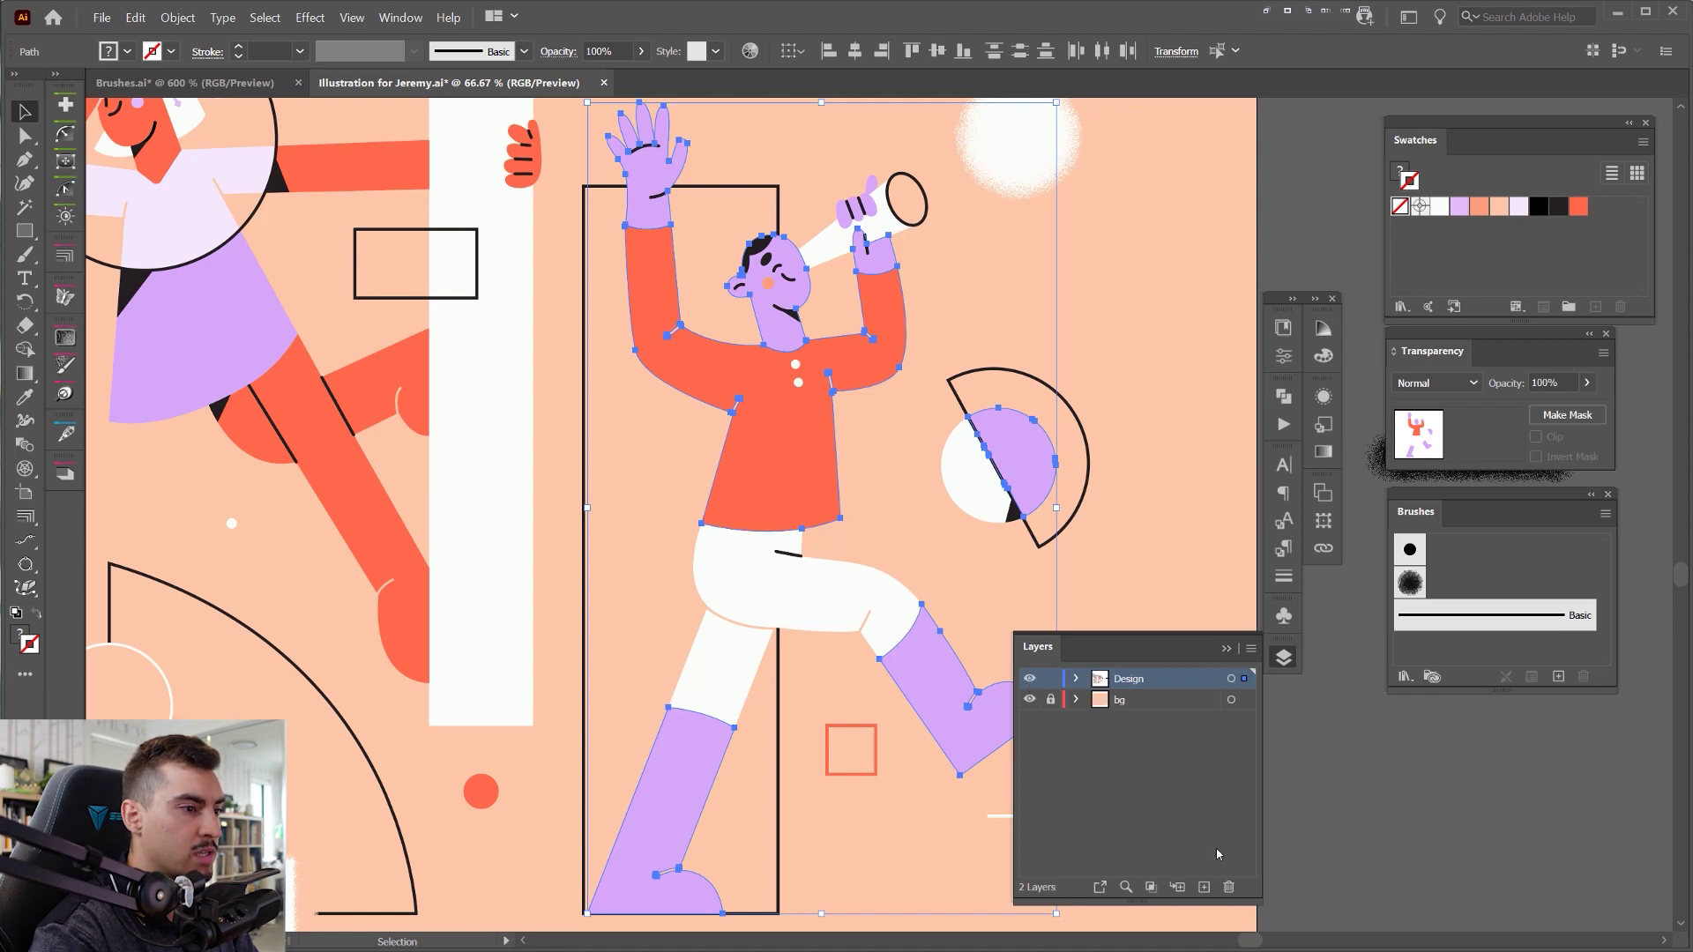
pyautogui.click(1203, 887)
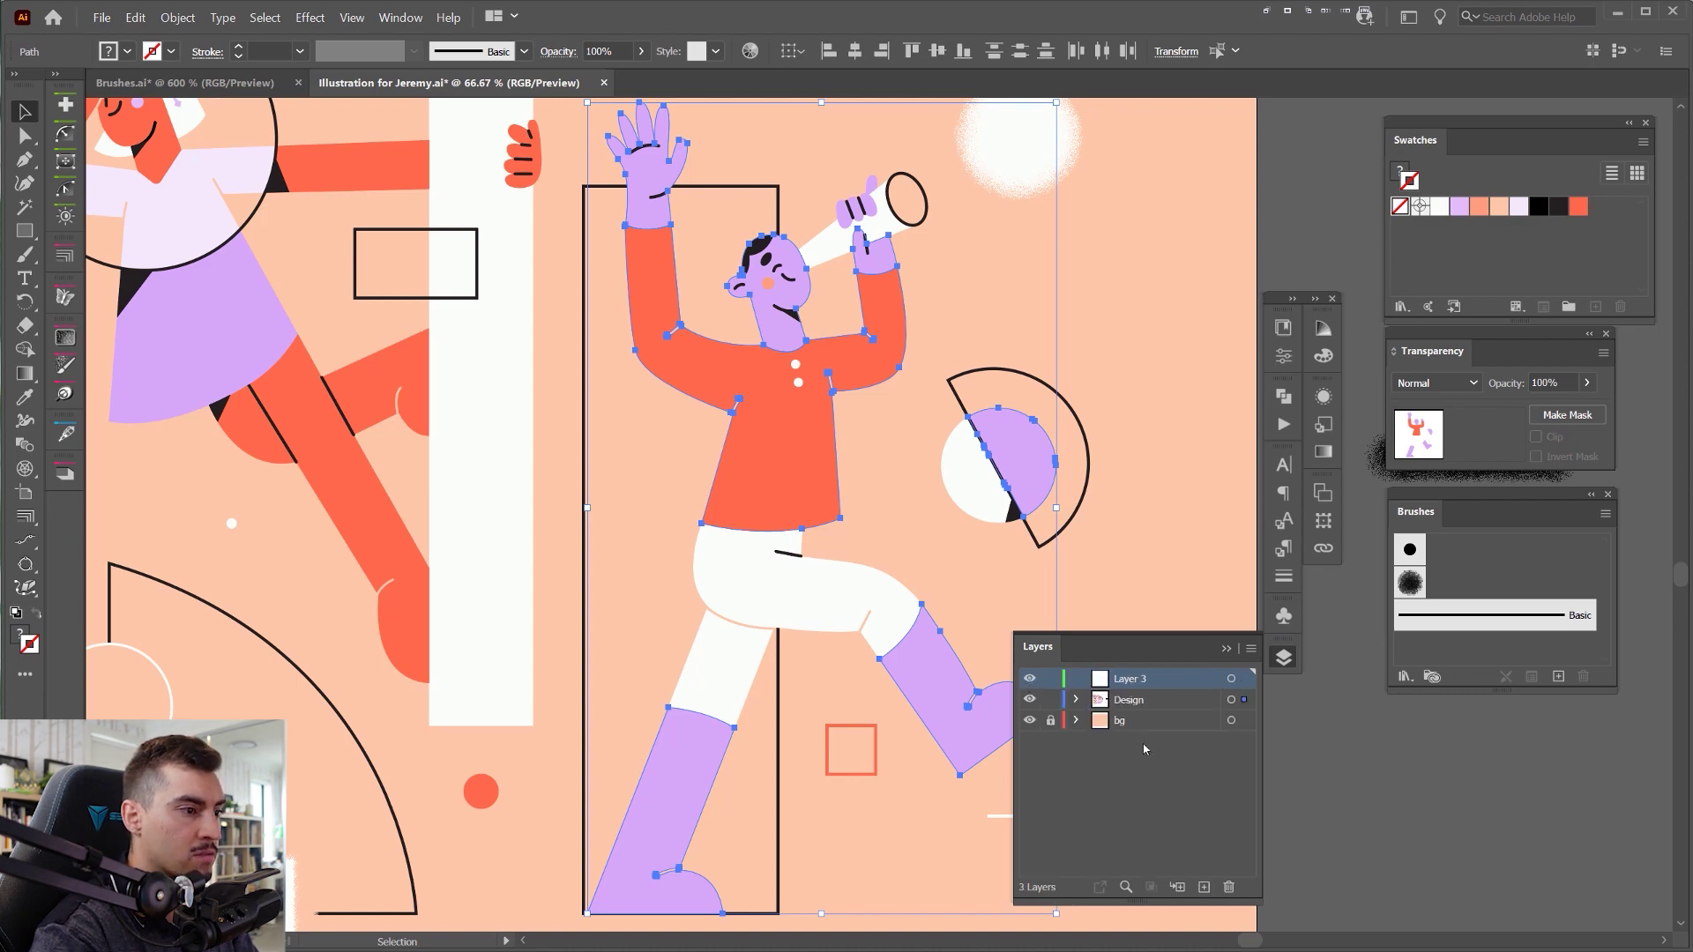
pyautogui.doubleClick(1137, 679)
pyautogui.write('Extra')
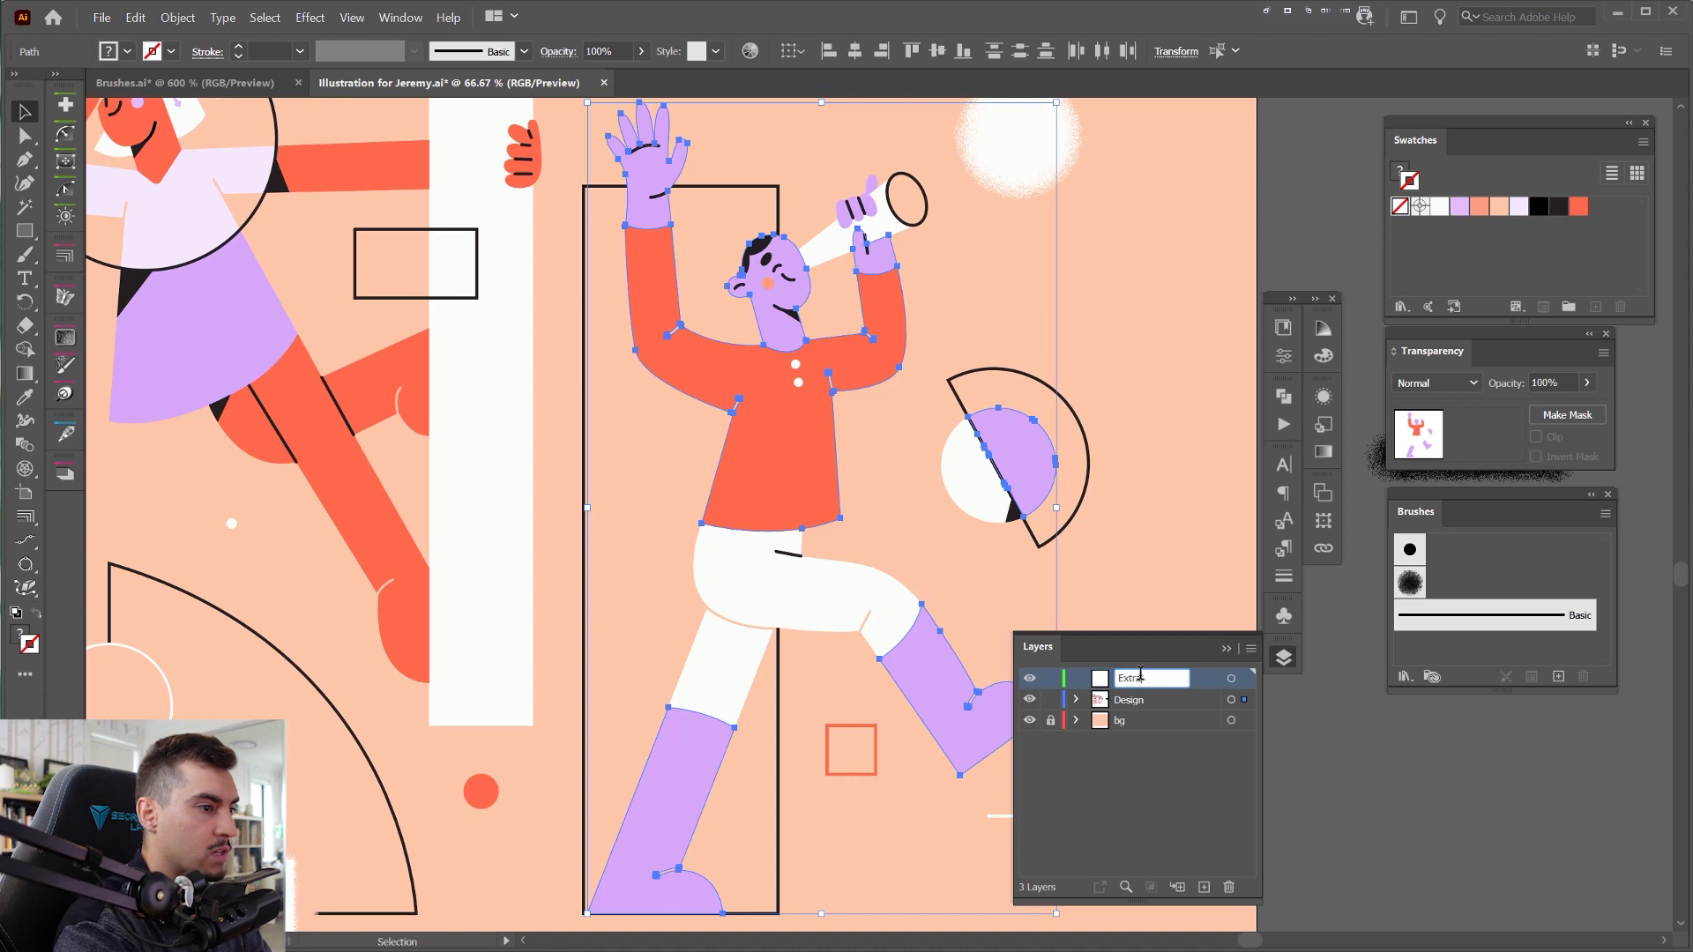
pyautogui.press('Return')
pyautogui.moveTo(1245, 701); pyautogui.dragTo(1246, 691)
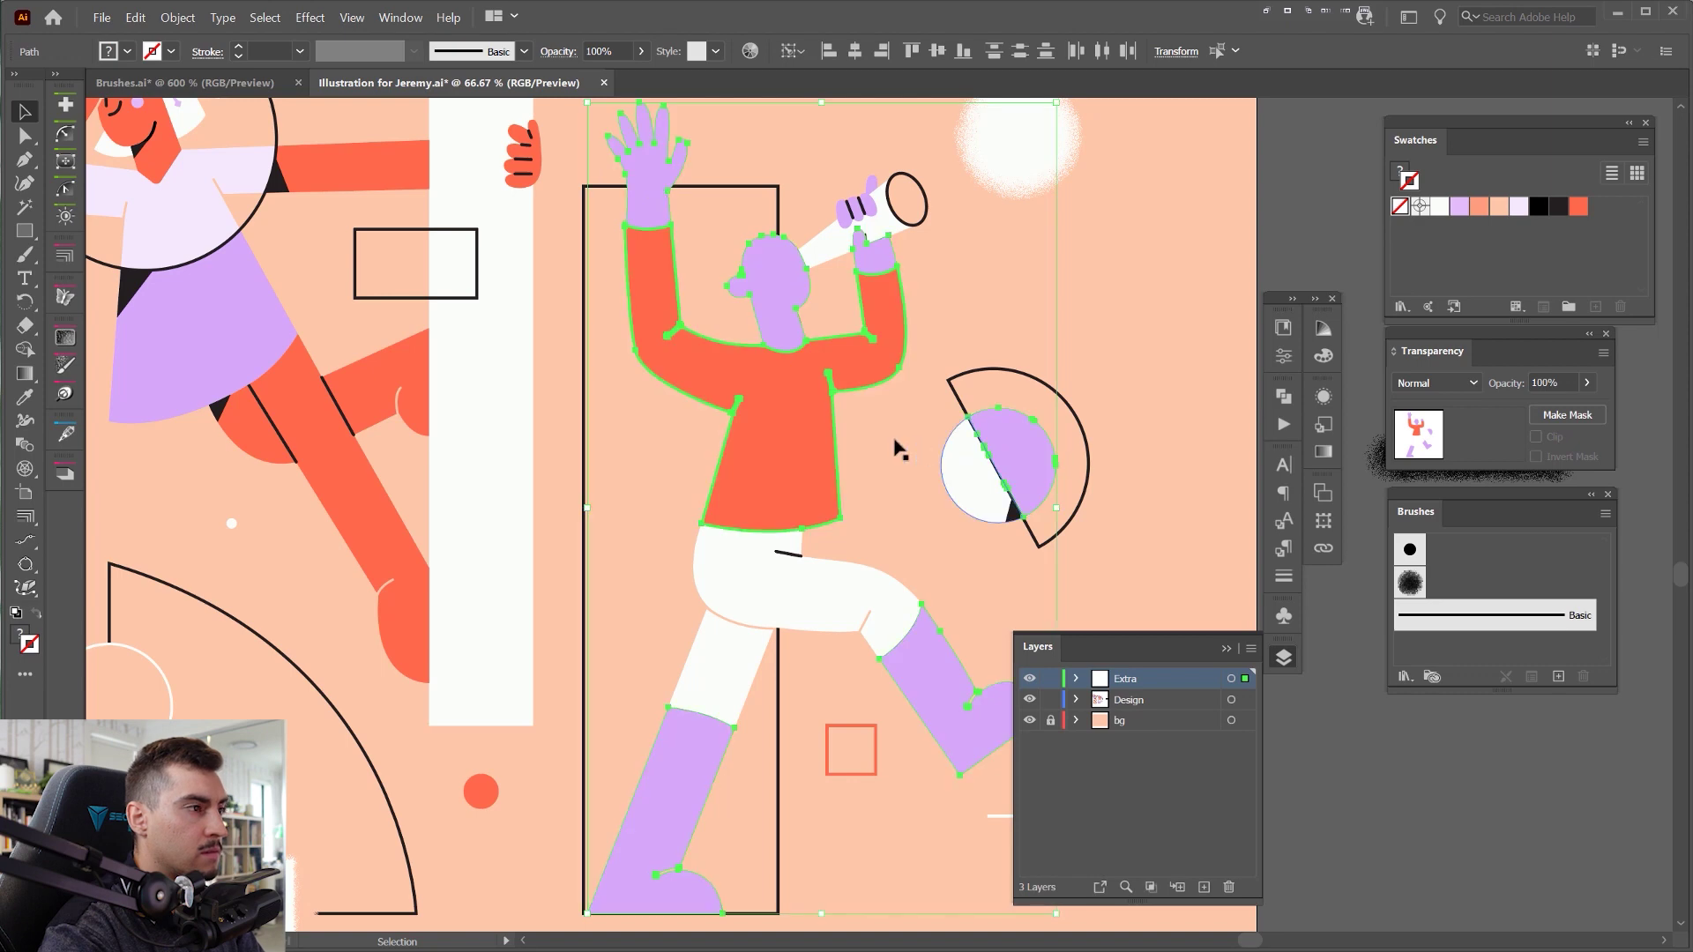
# - Try offsetting the Extra layer's shapes from the figure, and undo the offset
pyautogui.moveTo(899, 447); pyautogui.dragTo(899, 447)
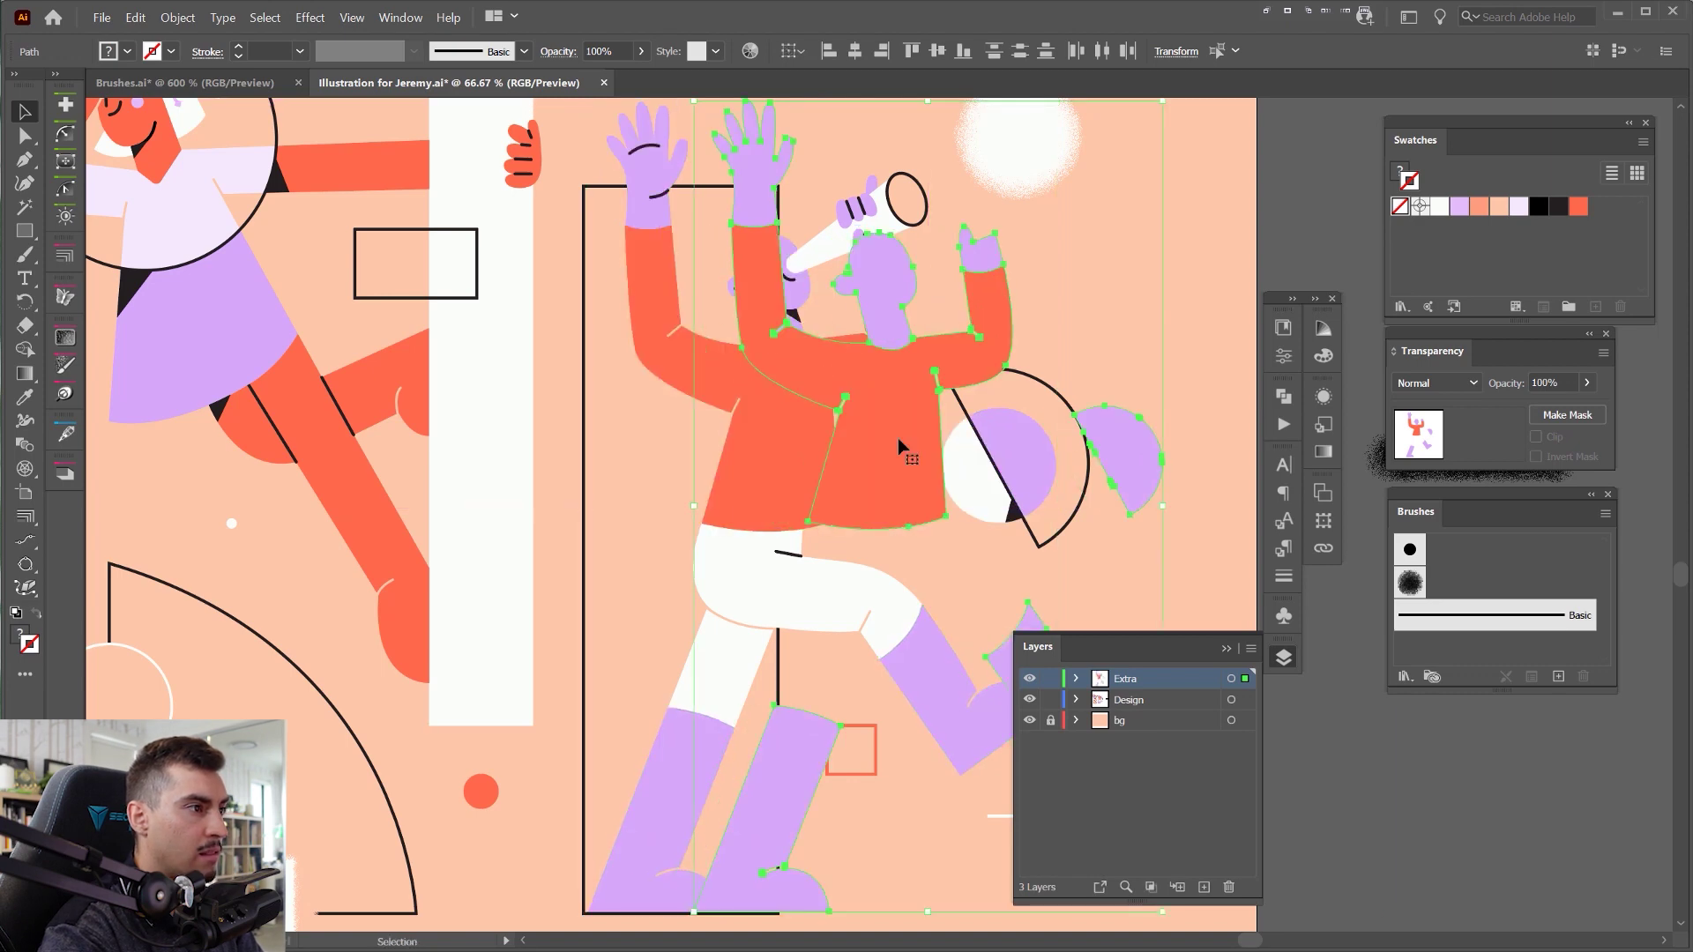
pyautogui.press('a')
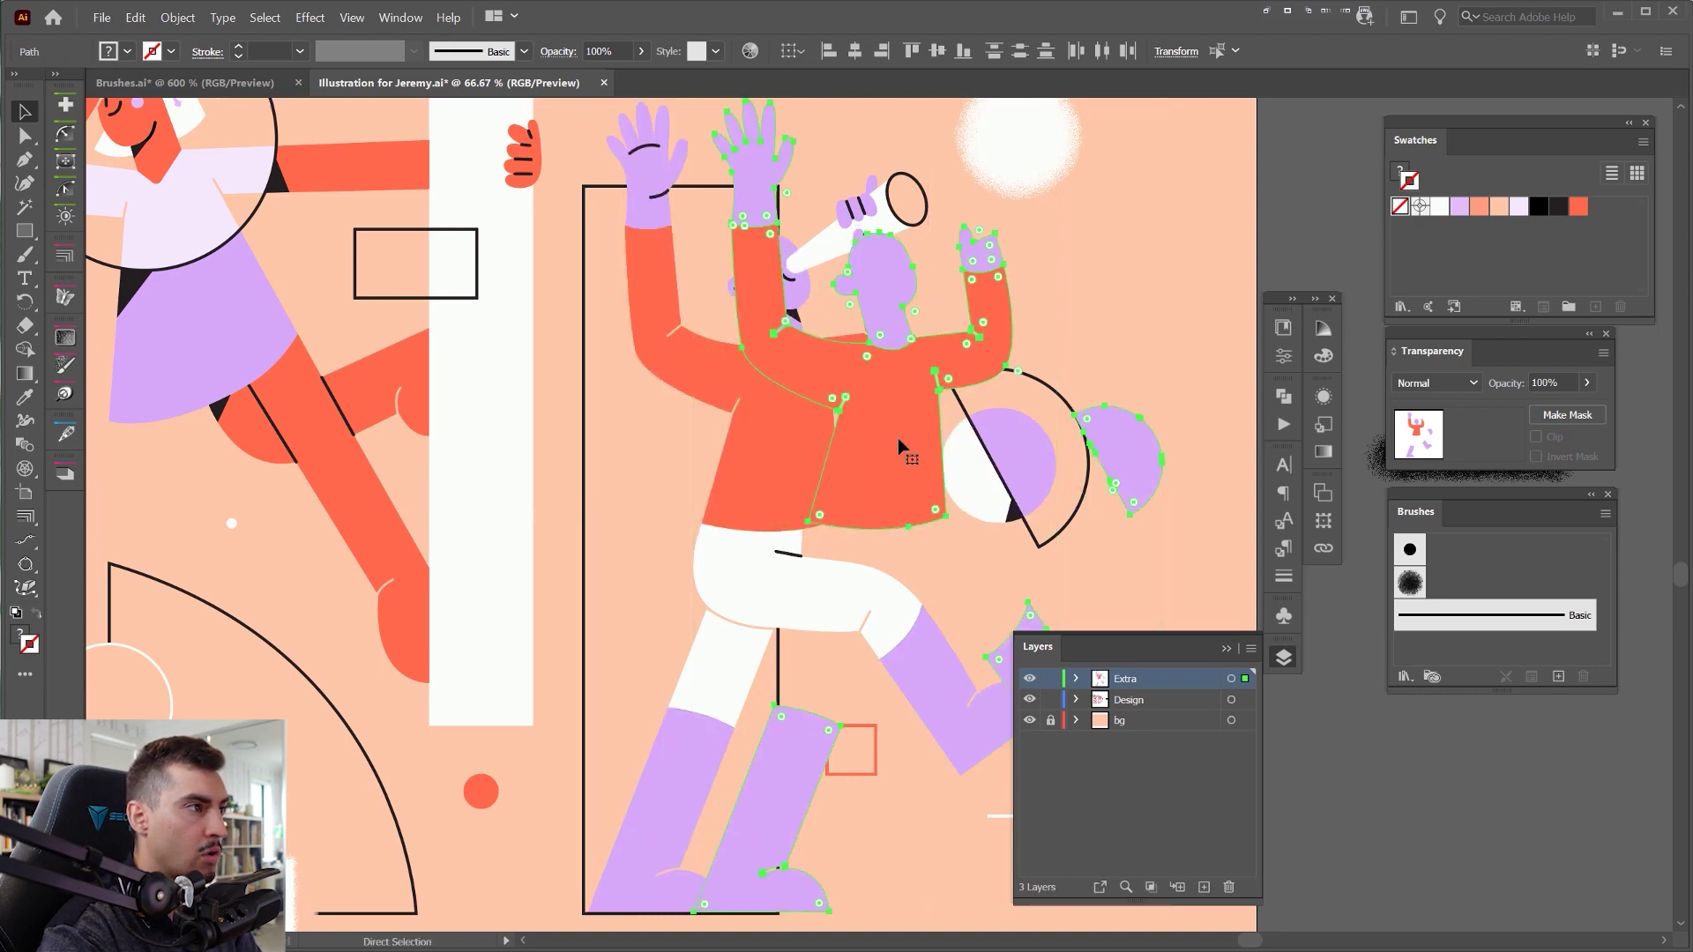
pyautogui.hotkey('ctrl', 'z')
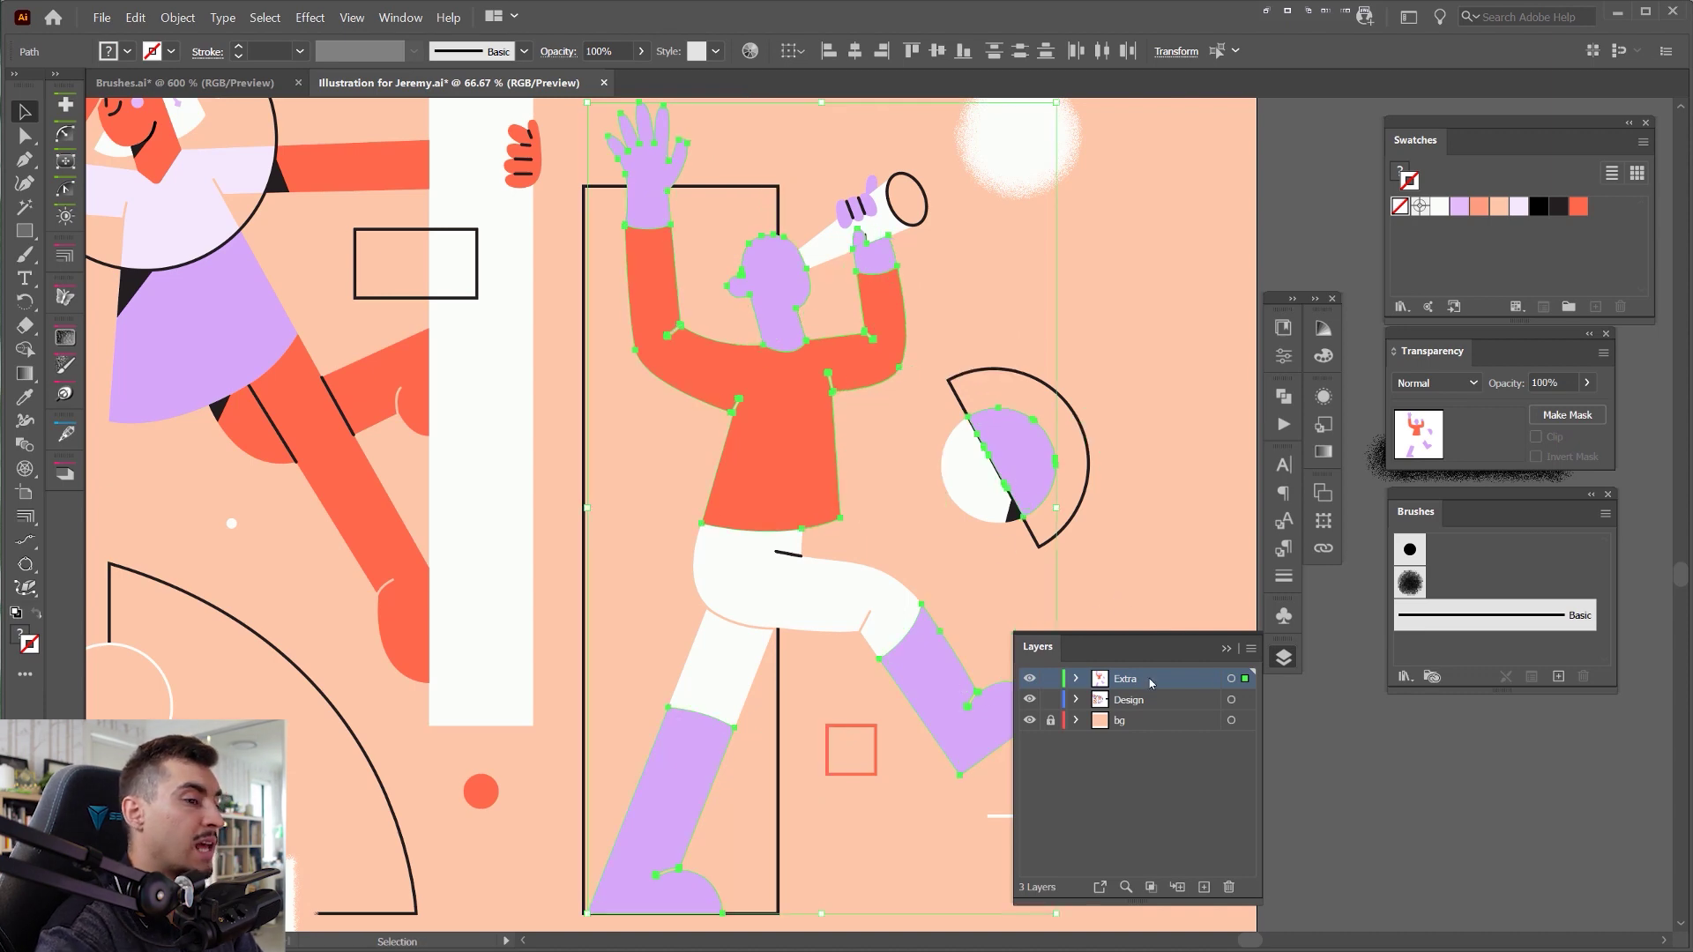
# - Close the floating dock with the Layers panel and deselect the copied shapes
pyautogui.click(1333, 299)
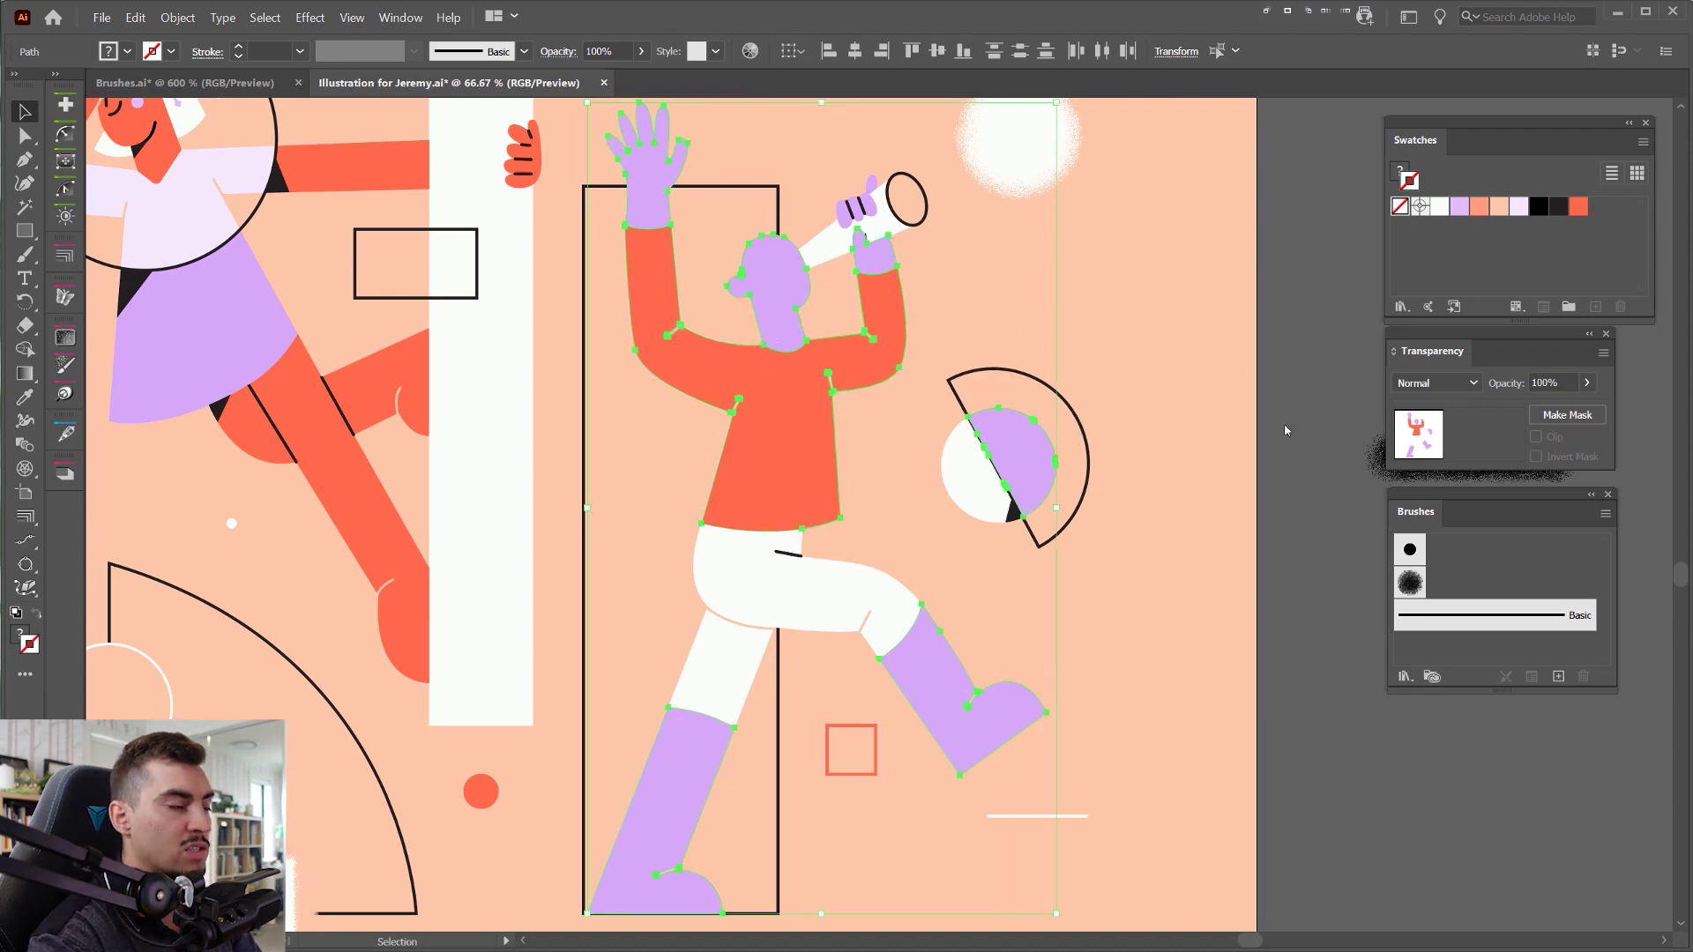
pyautogui.click(1112, 314)
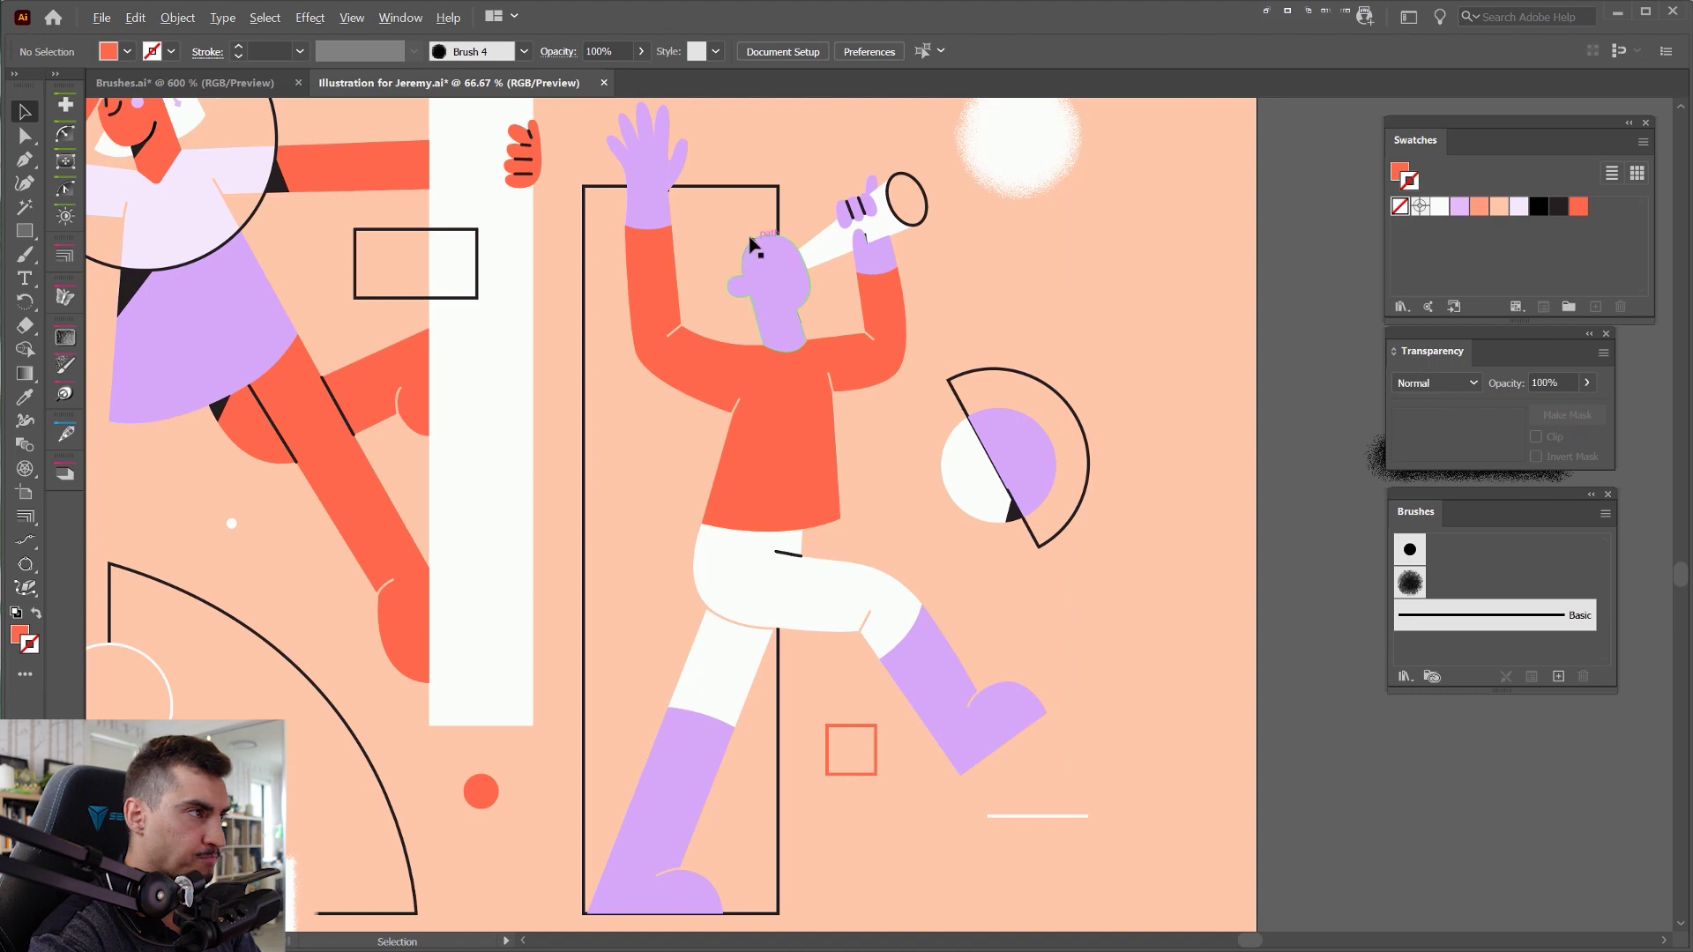
pyautogui.scroll(1, 744, 247)
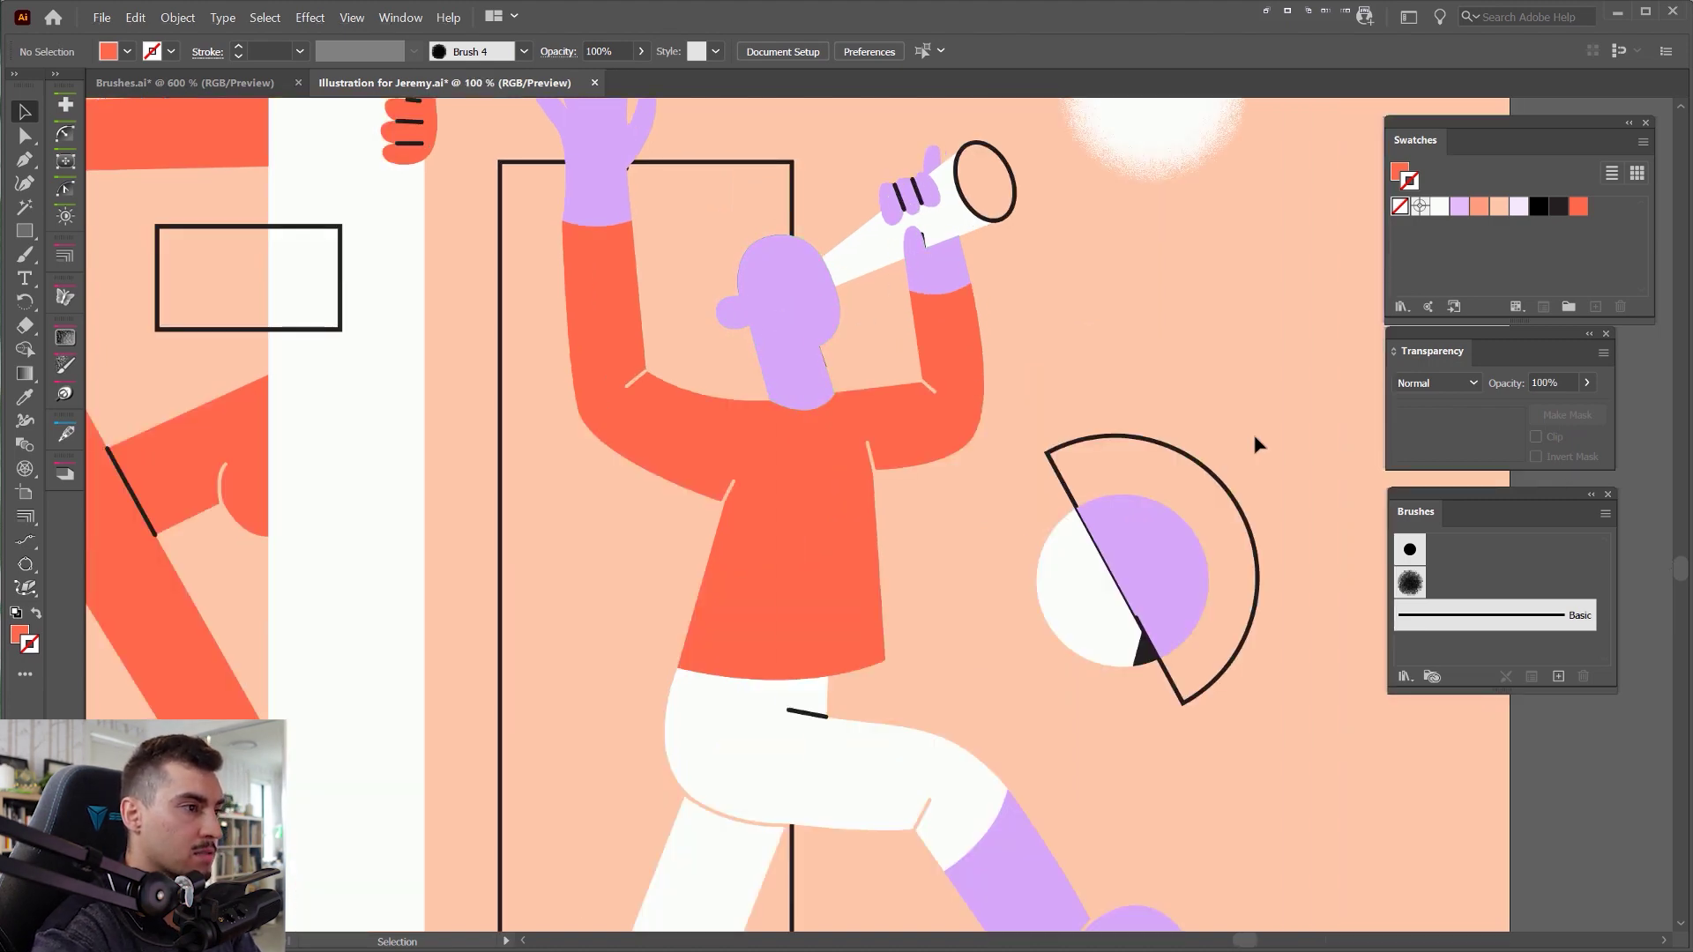
pyautogui.moveTo(1199, 490); pyautogui.dragTo(1003, 477)
pyautogui.scroll(1, 978, 518)
pyautogui.moveTo(568, 537); pyautogui.dragTo(896, 514)
pyautogui.scroll(-1, 896, 514)
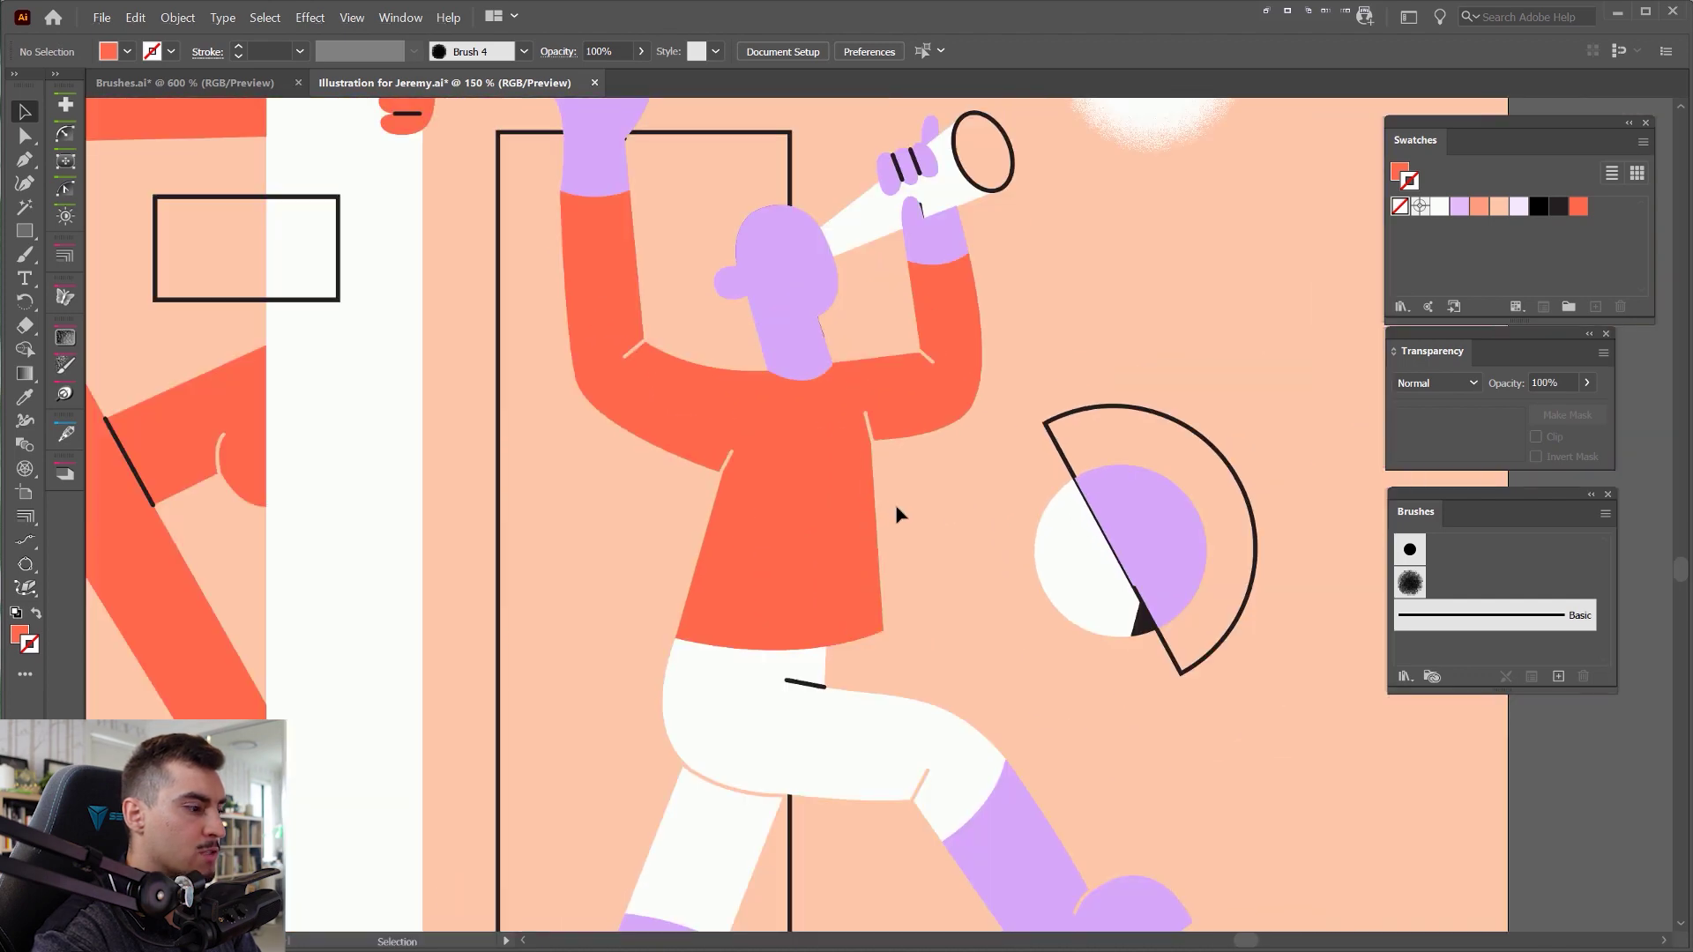
# - Paint one continuous grainy stroke with the Paintbrush along the outer edges of the red shirt's sleeves, sides and hem
pyautogui.press('b')
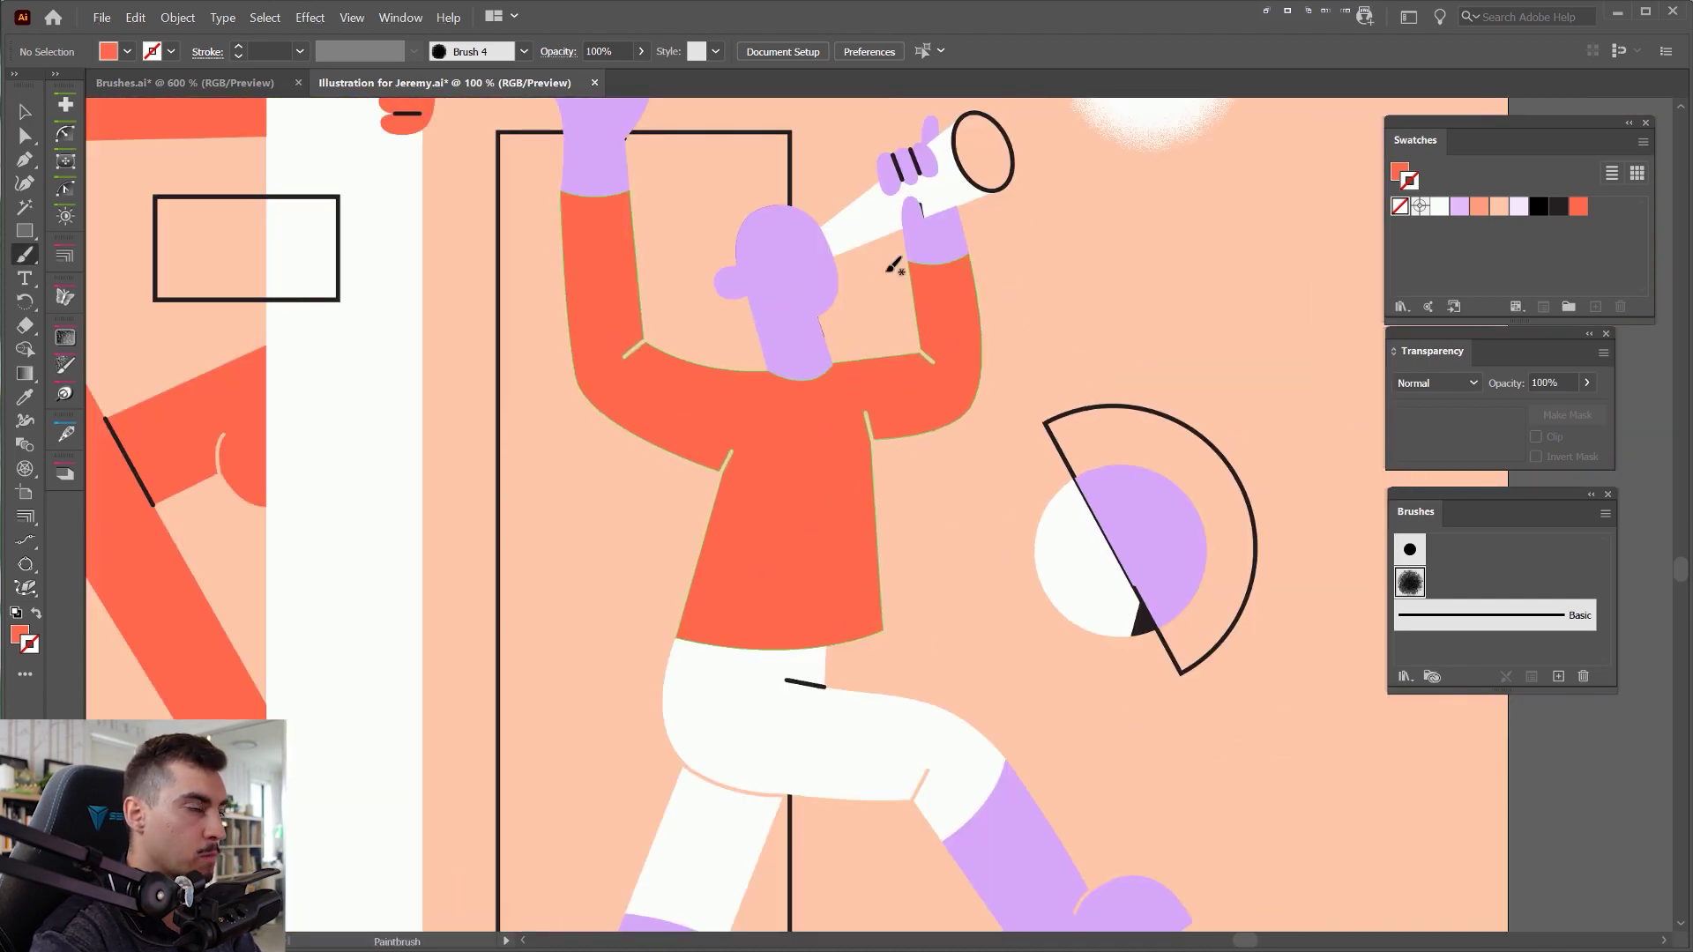
pyautogui.click(28, 256)
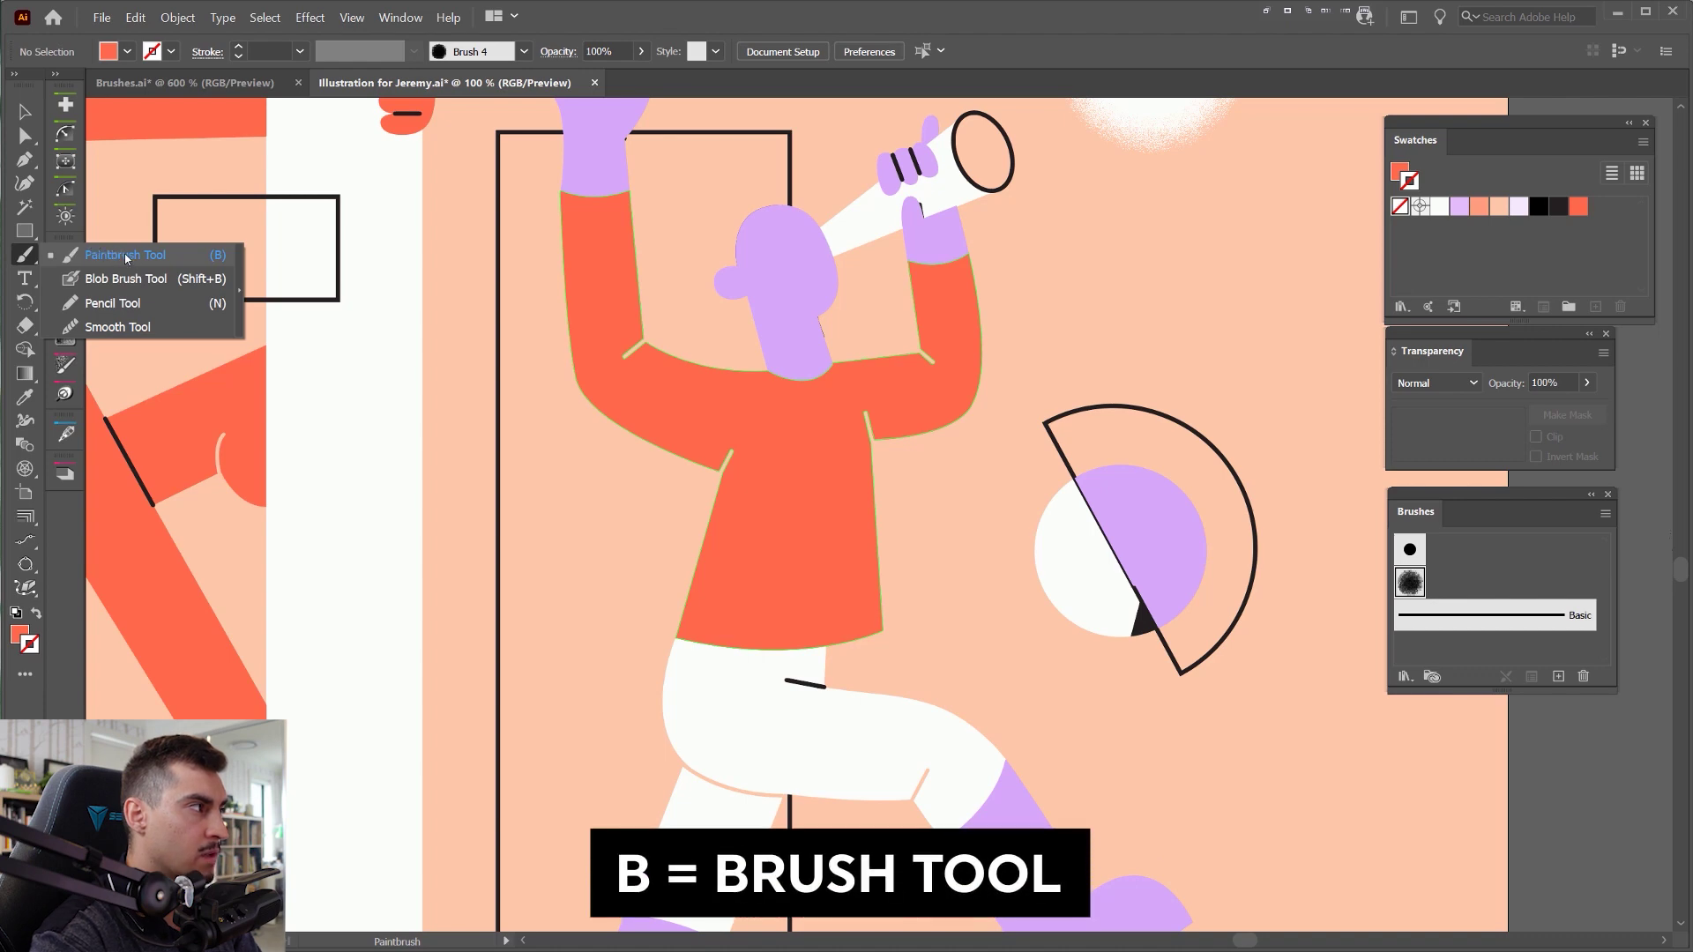
pyautogui.click(78, 262)
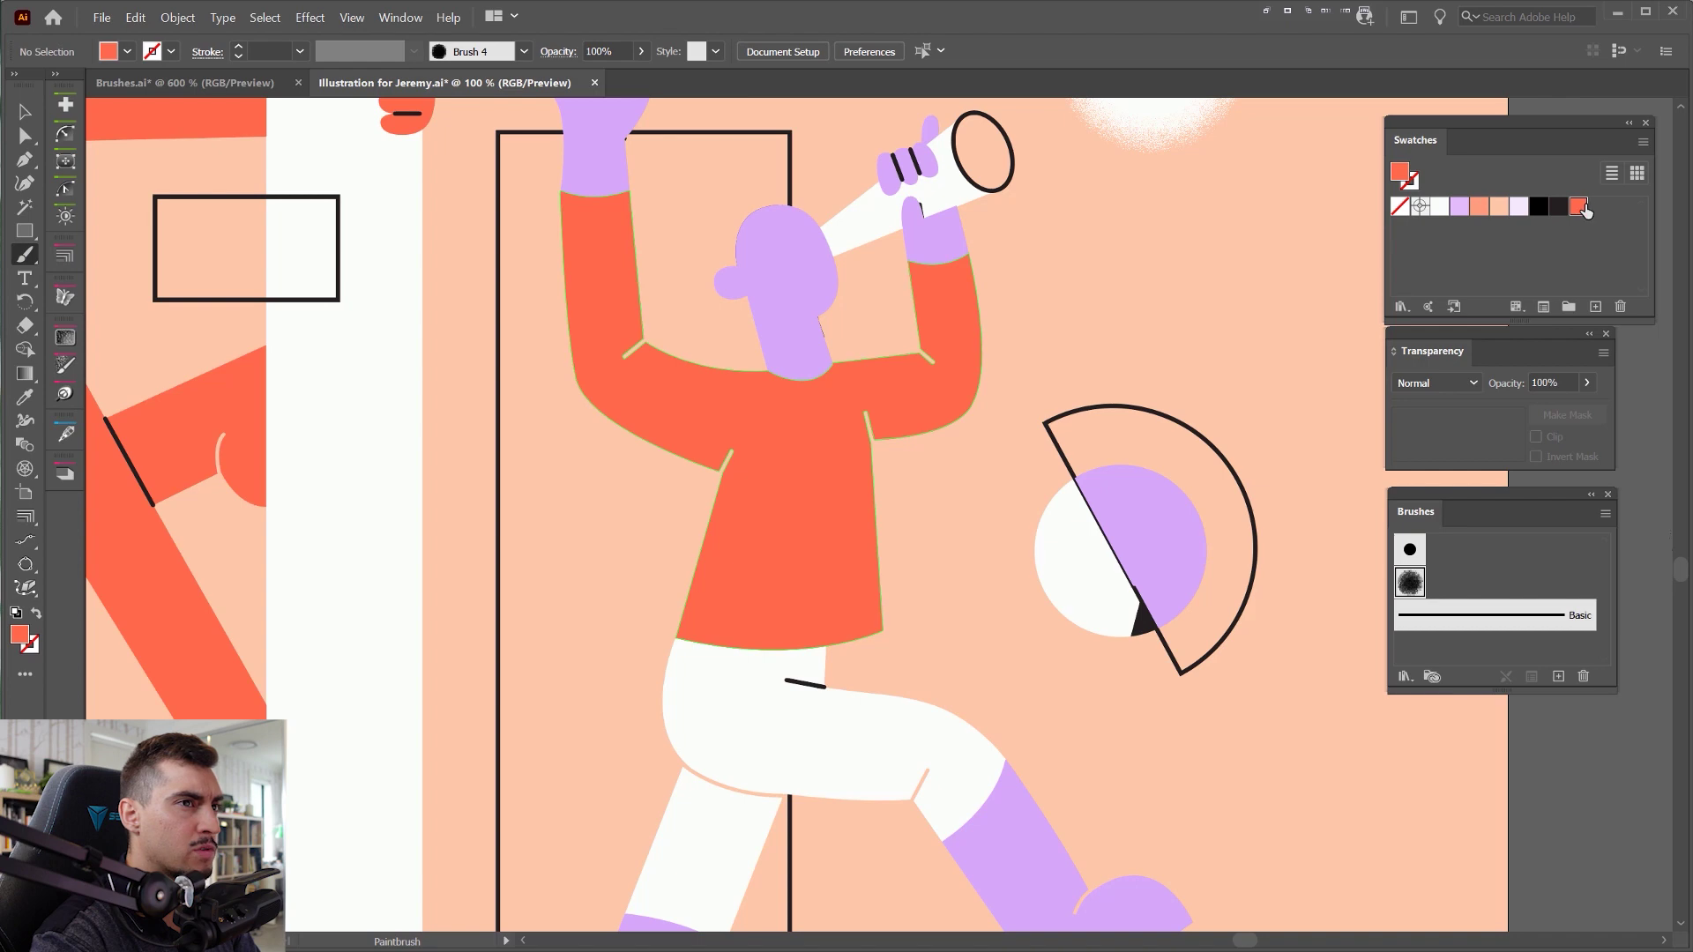
pyautogui.scroll(1, 904, 331)
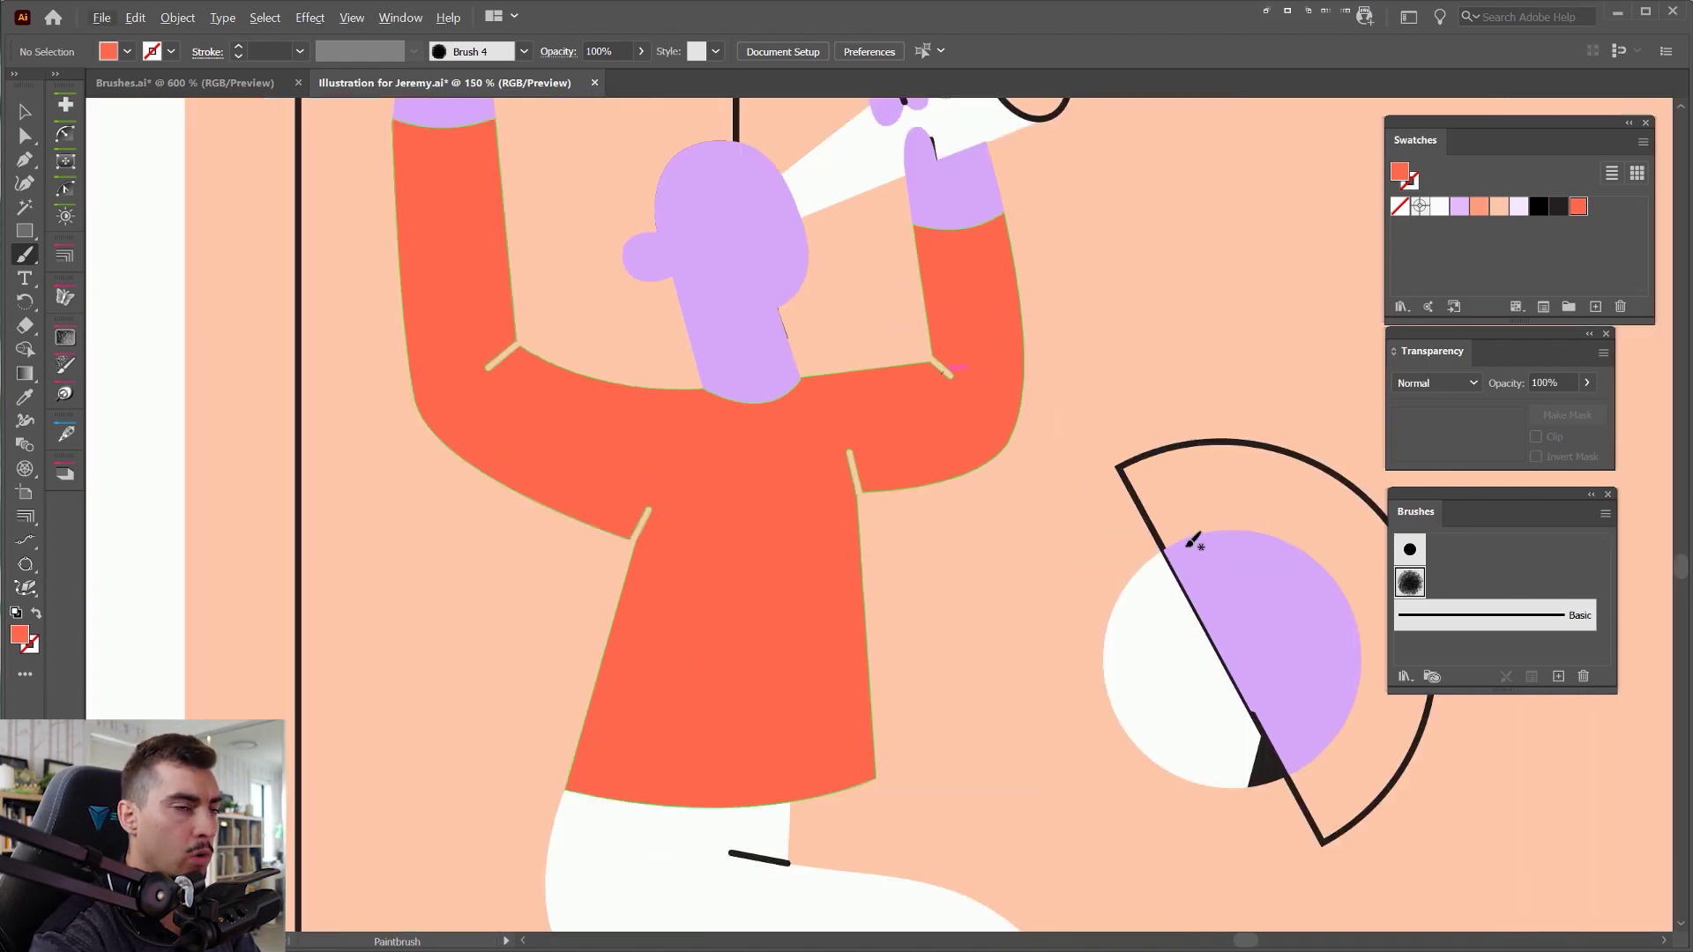
pyautogui.moveTo(1017, 217)
pyautogui.mouseDown()
pyautogui.moveTo(1038, 407)
pyautogui.moveTo(1023, 471)
pyautogui.moveTo(961, 481)
pyautogui.mouseUp()
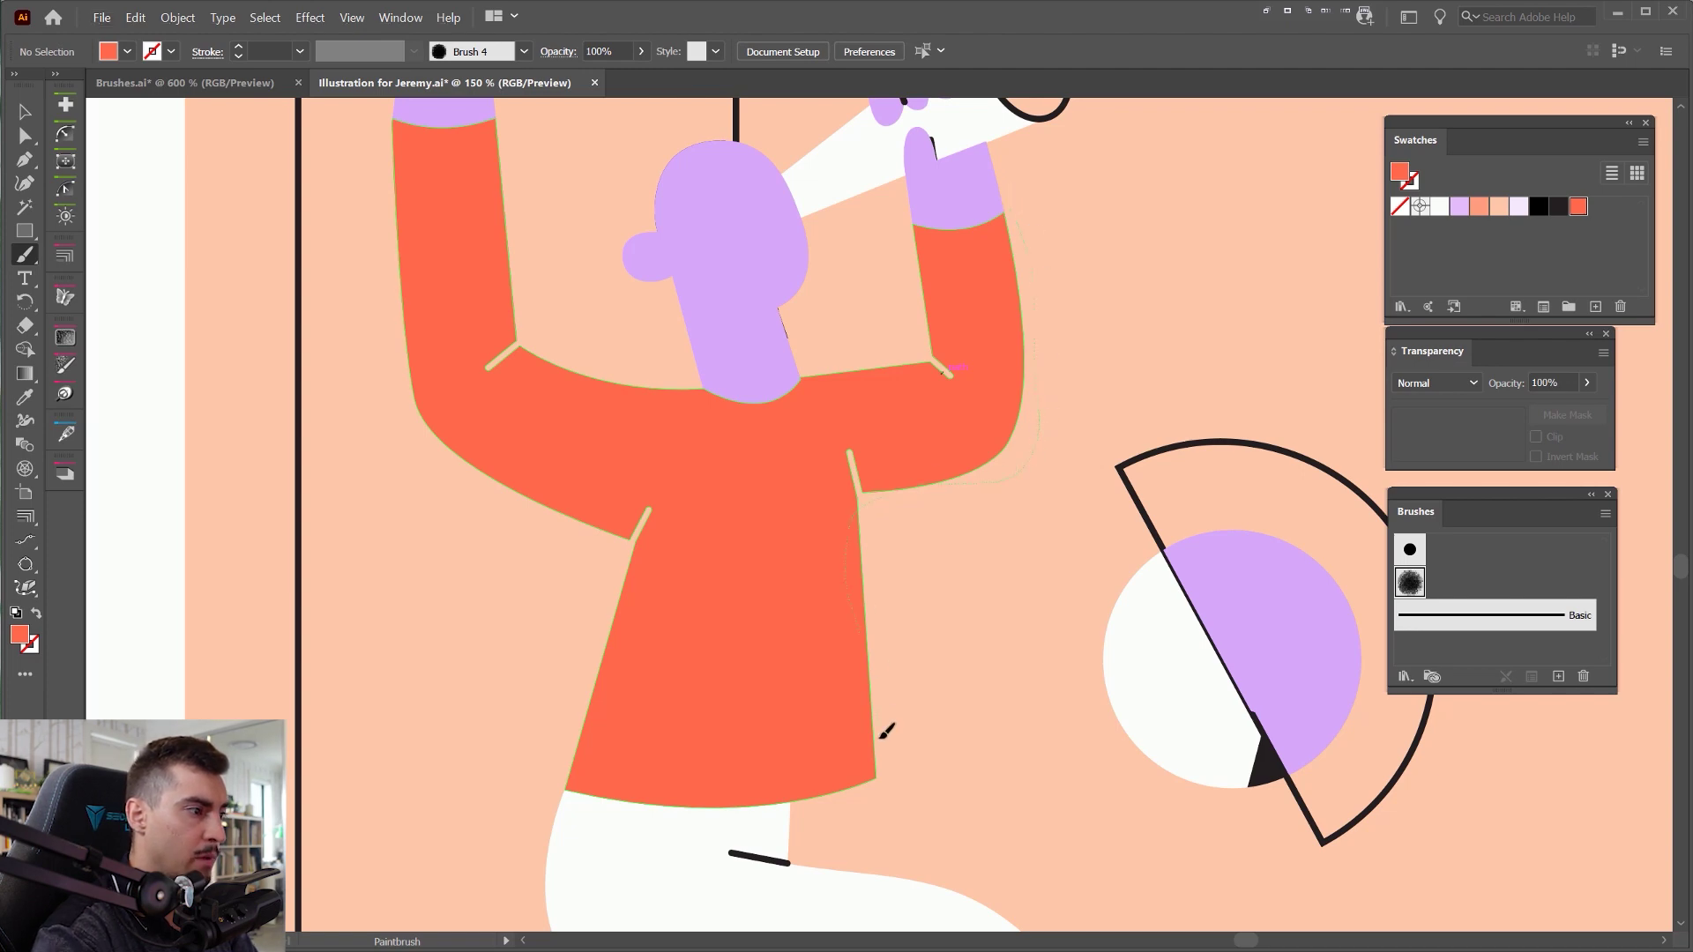
pyautogui.moveTo(668, 802)
pyautogui.mouseDown()
pyautogui.moveTo(581, 798)
pyautogui.moveTo(614, 622)
pyautogui.mouseUp()
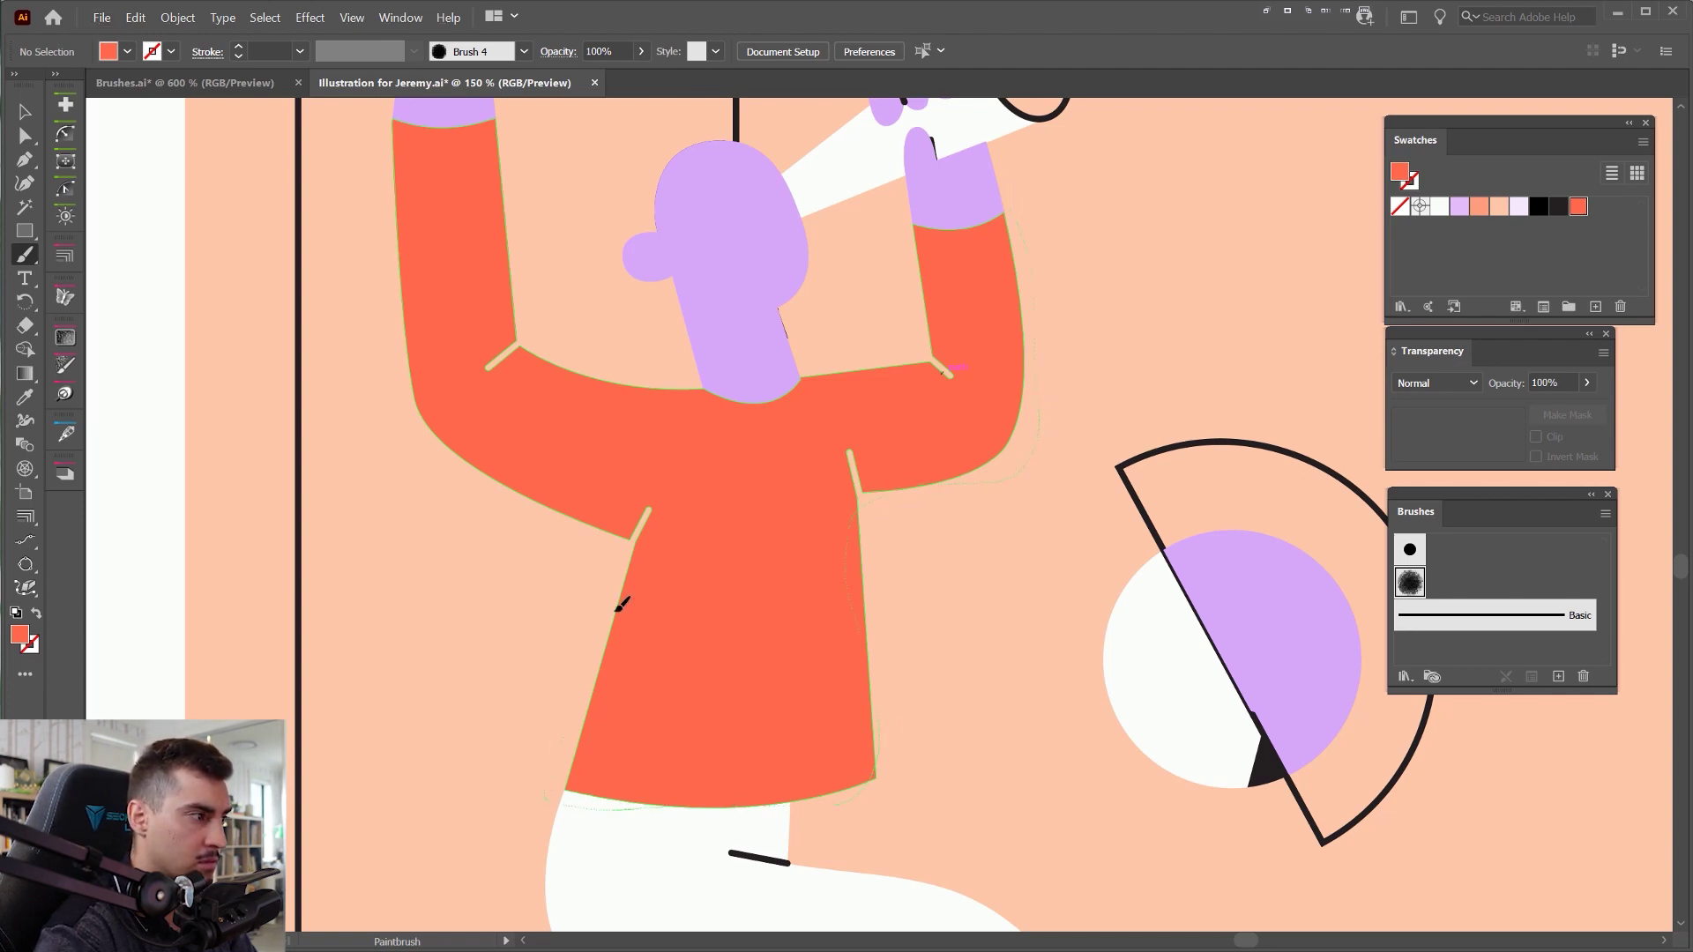
pyautogui.moveTo(392, 147); pyautogui.dragTo(386, 143)
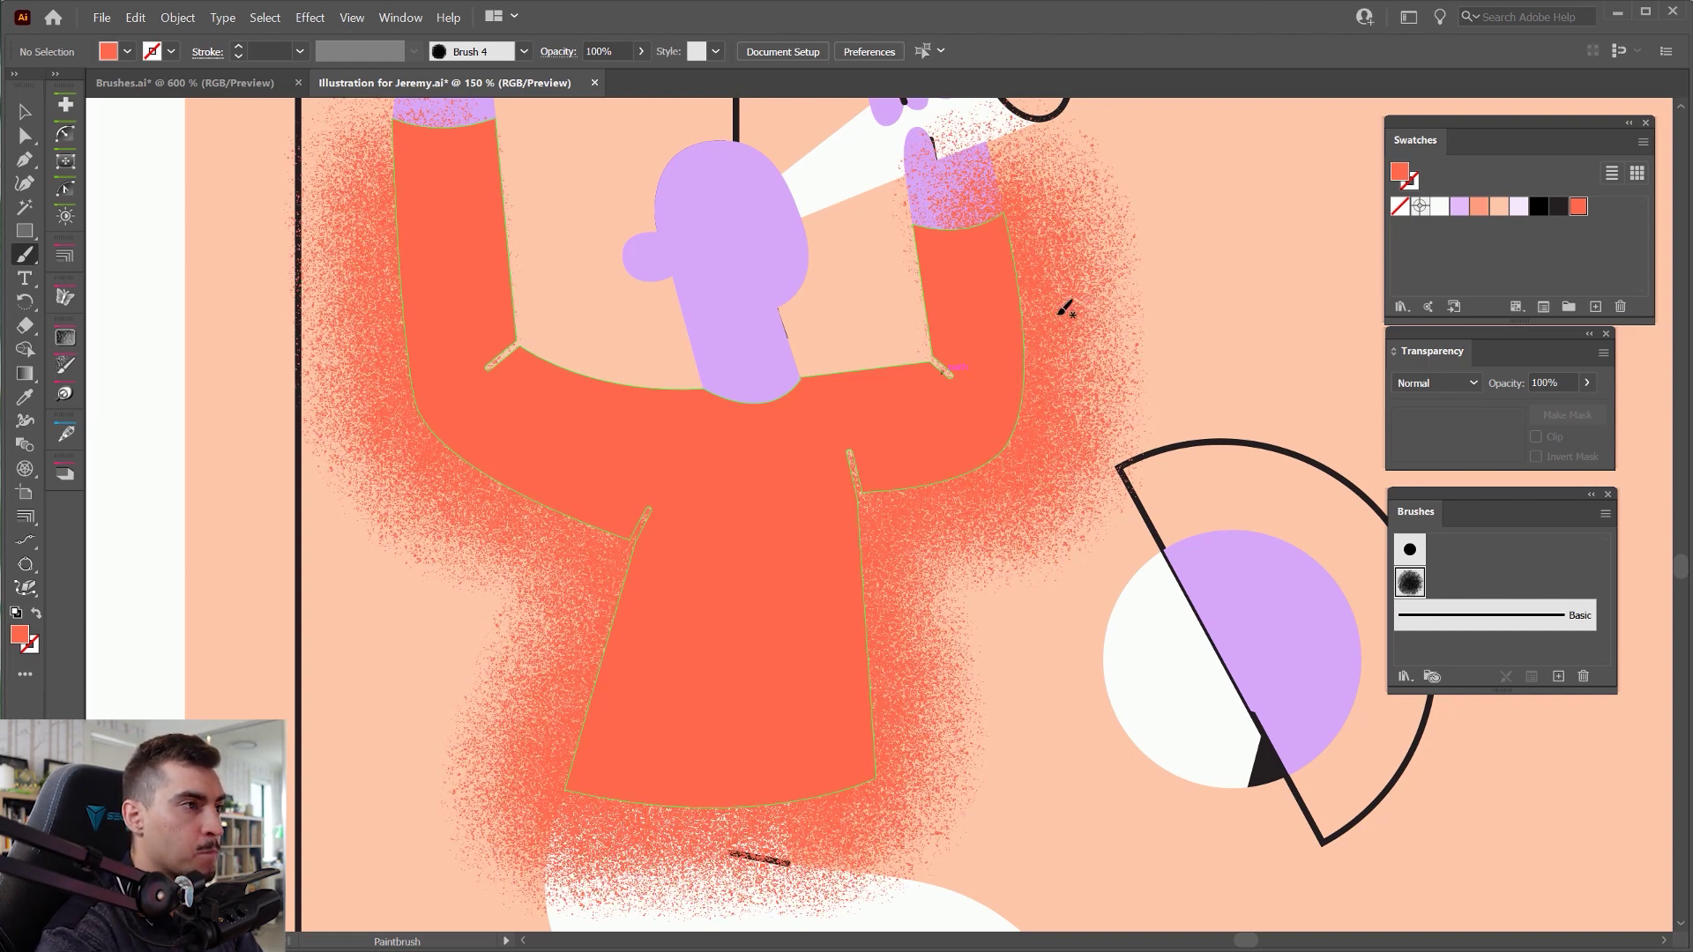
# - Set the stroke weight of the grainy path around the shirt to 0.5 pt
pyautogui.press('v')
pyautogui.click(1055, 346)
pyautogui.click(300, 51)
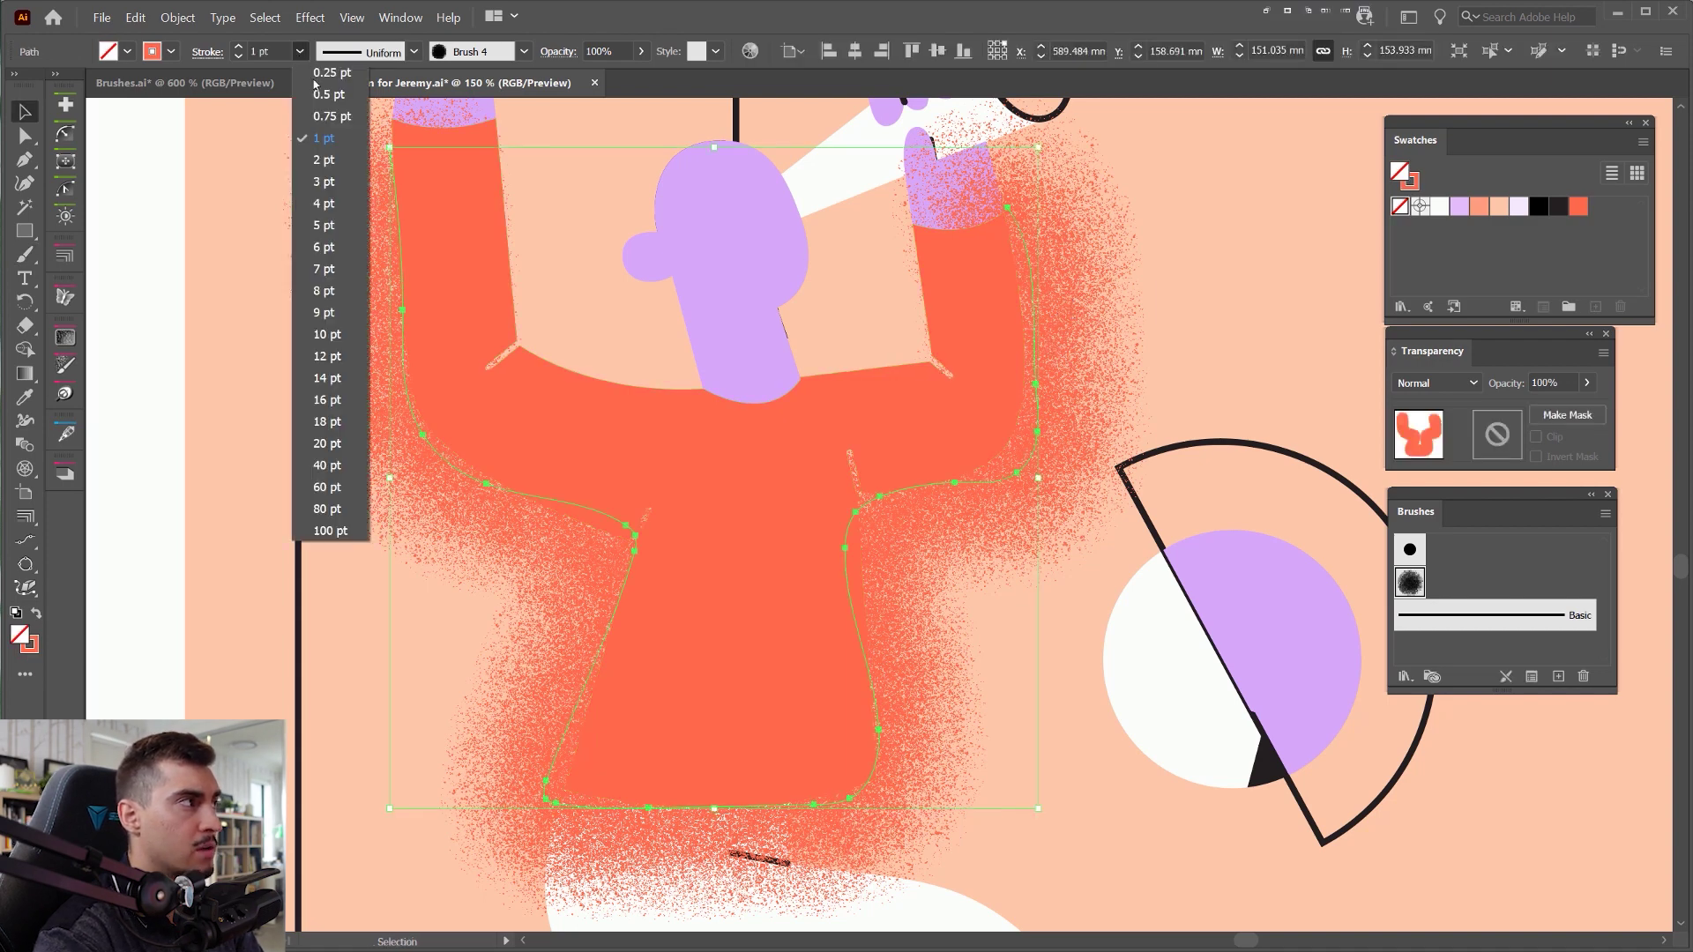
pyautogui.click(322, 96)
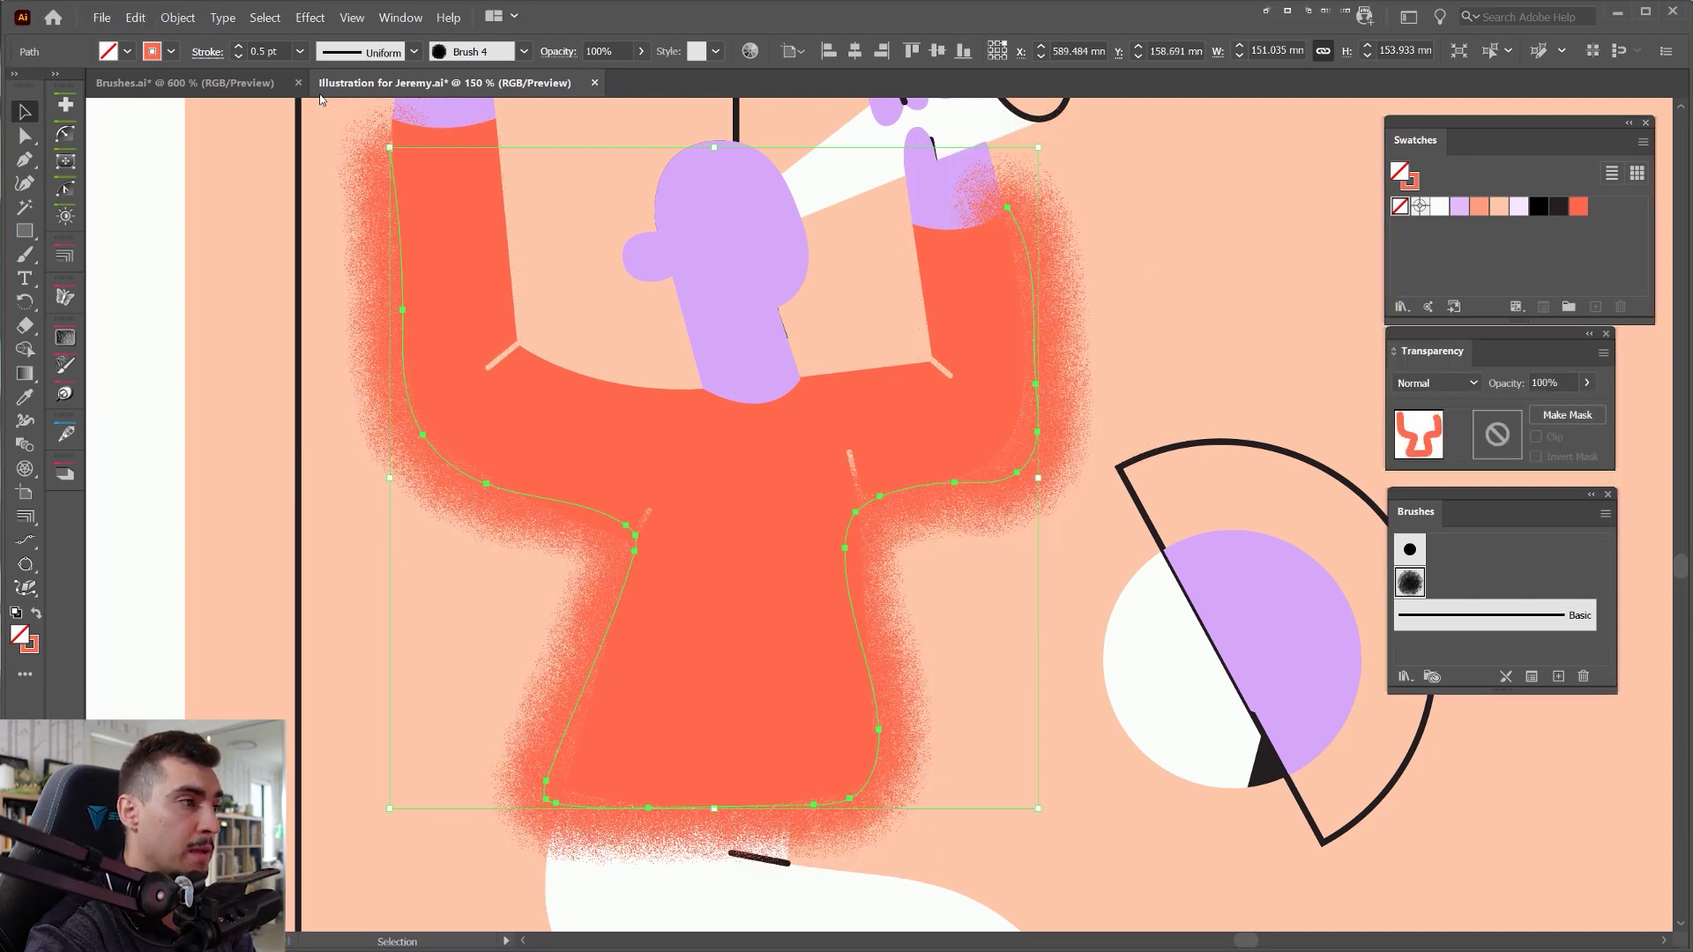
# - Bring the copied shirt shape to the front and make it a clipping mask for the grainy stroke
pyautogui.keyDown('shift'); pyautogui.click(944, 422); pyautogui.keyUp('shift')
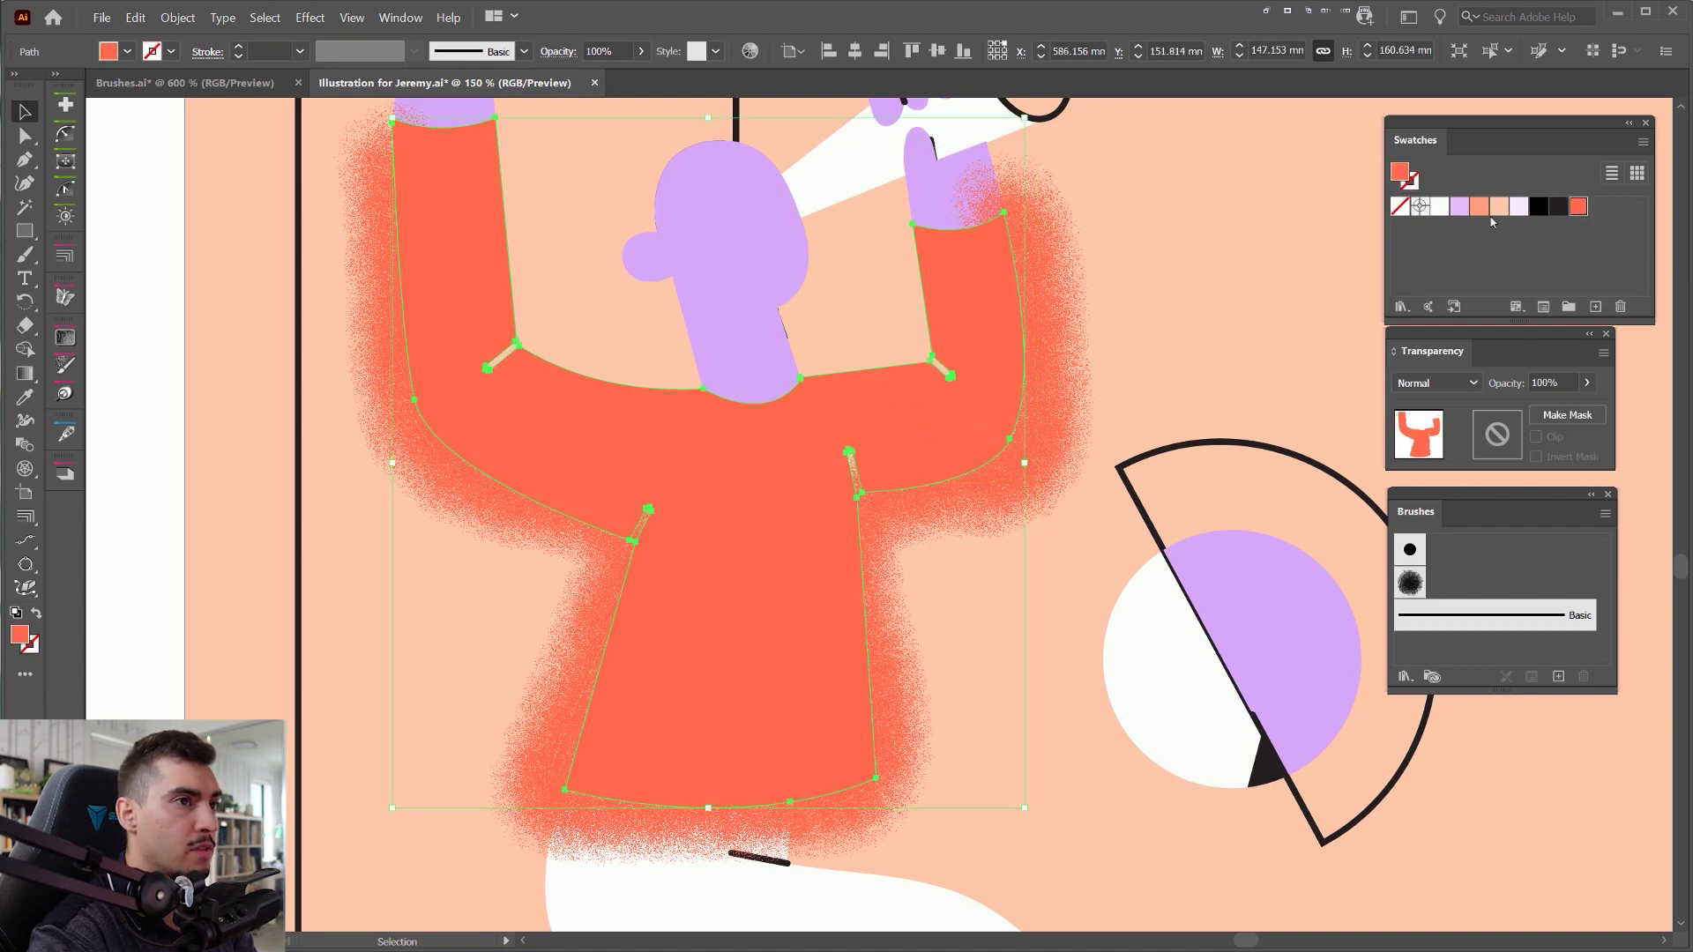
pyautogui.click(175, 17)
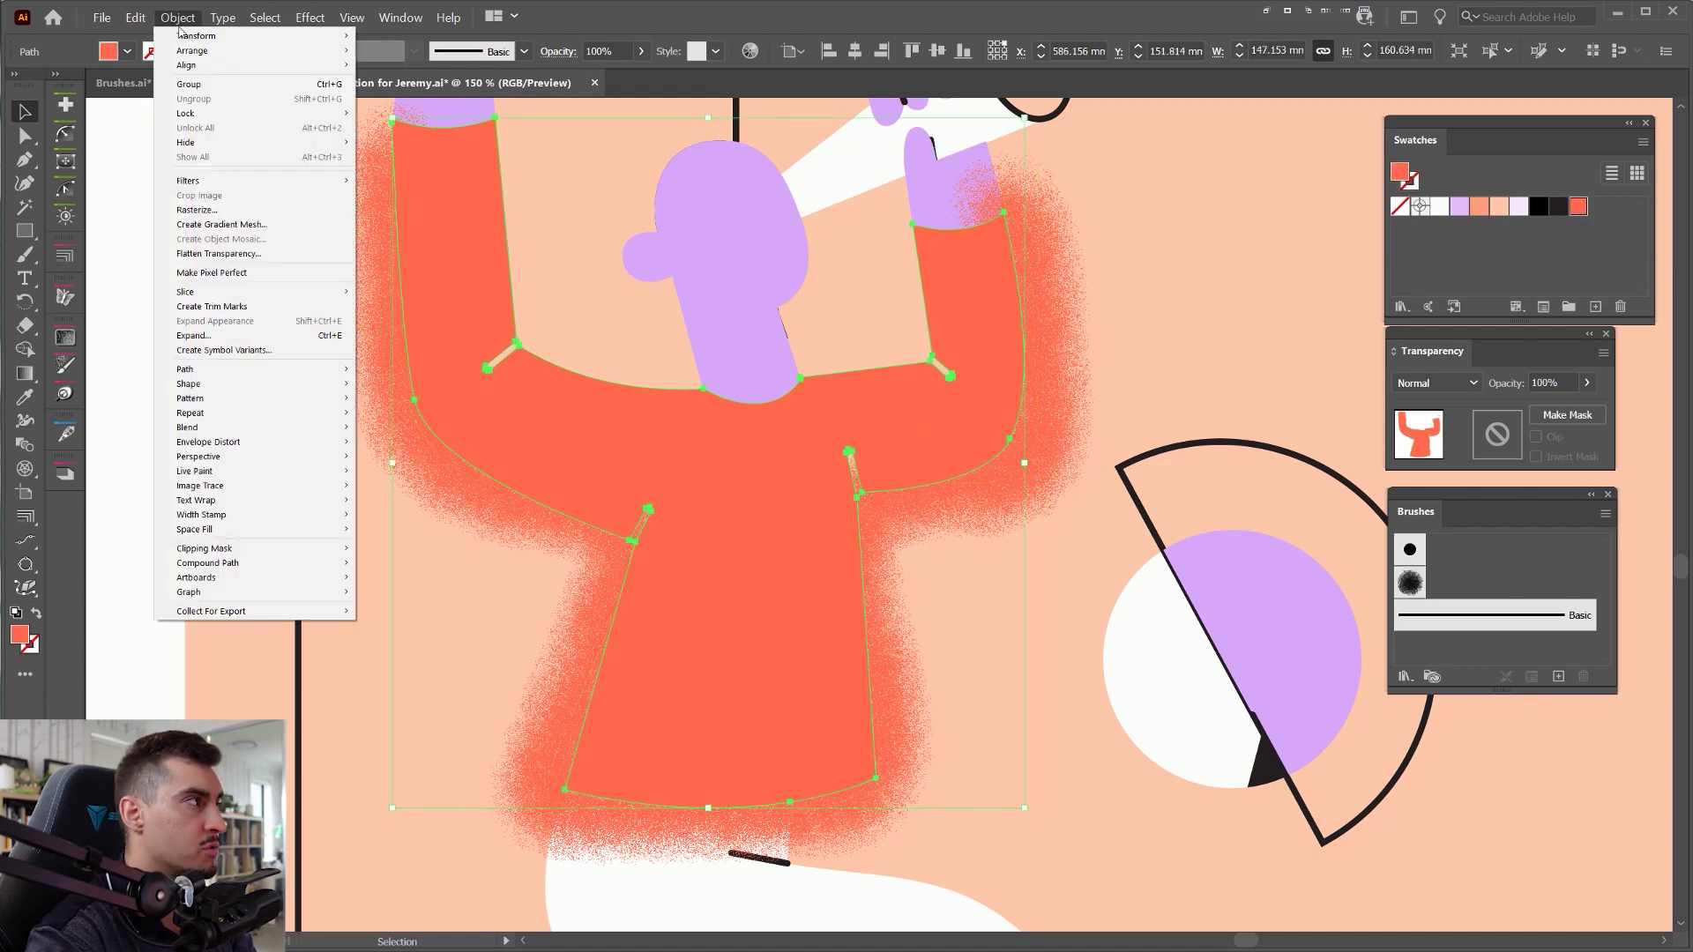
pyautogui.moveTo(192, 51)
pyautogui.click(388, 51)
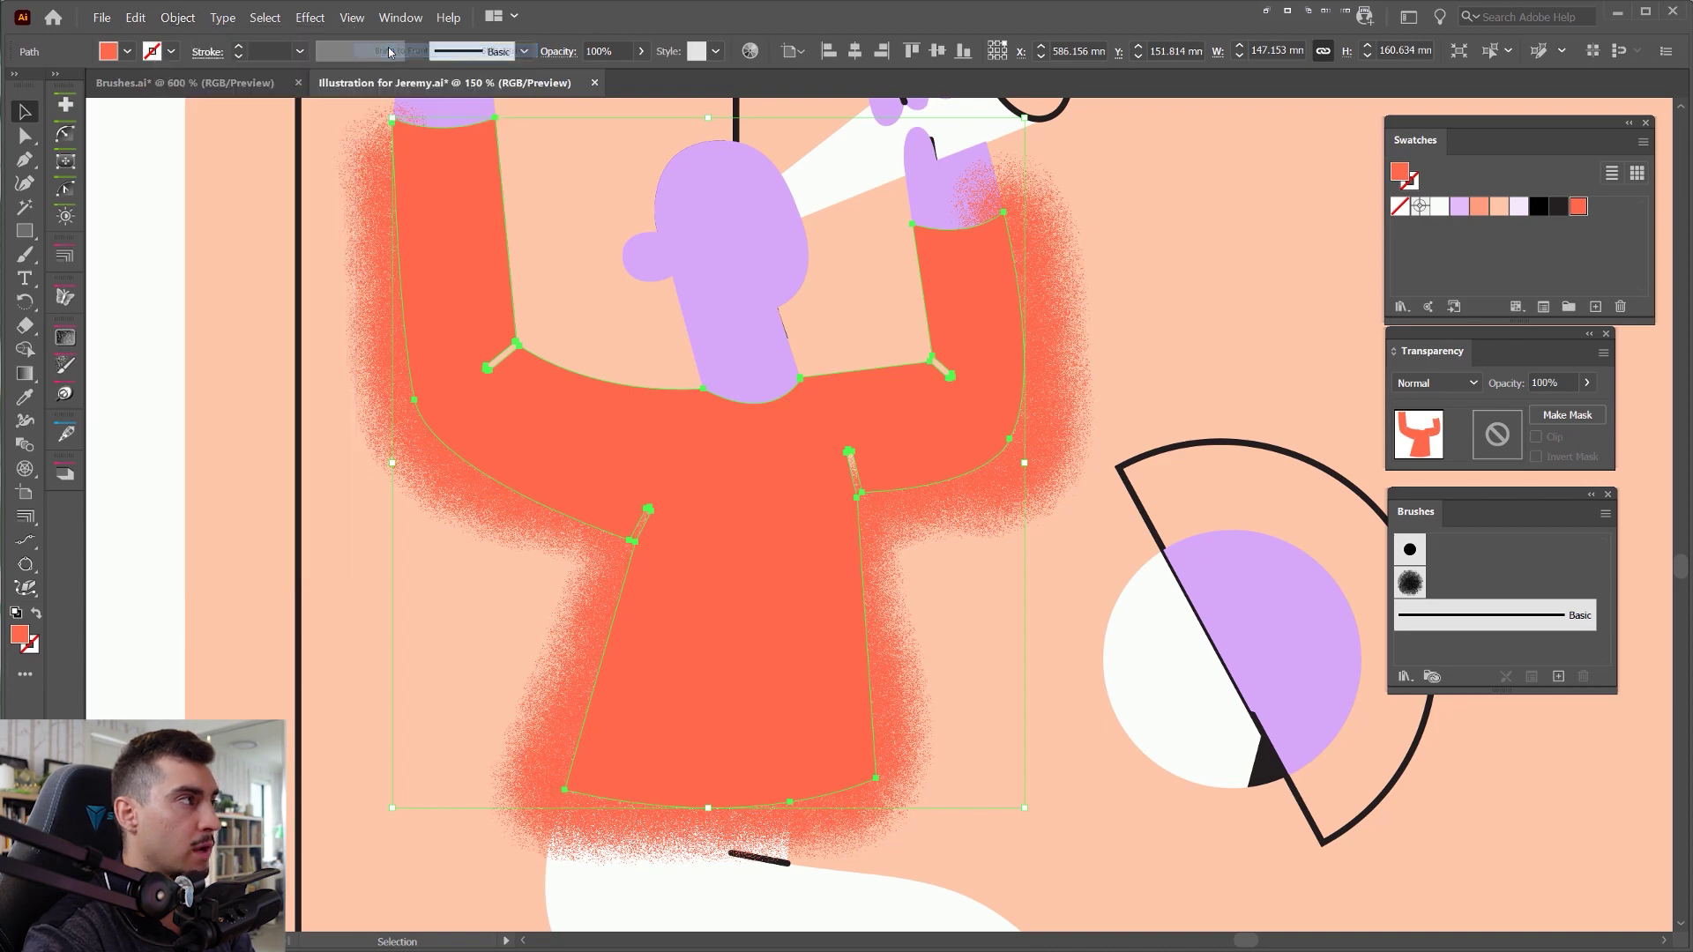
pyautogui.keyDown('shift'); pyautogui.click(1039, 416); pyautogui.keyUp('shift')
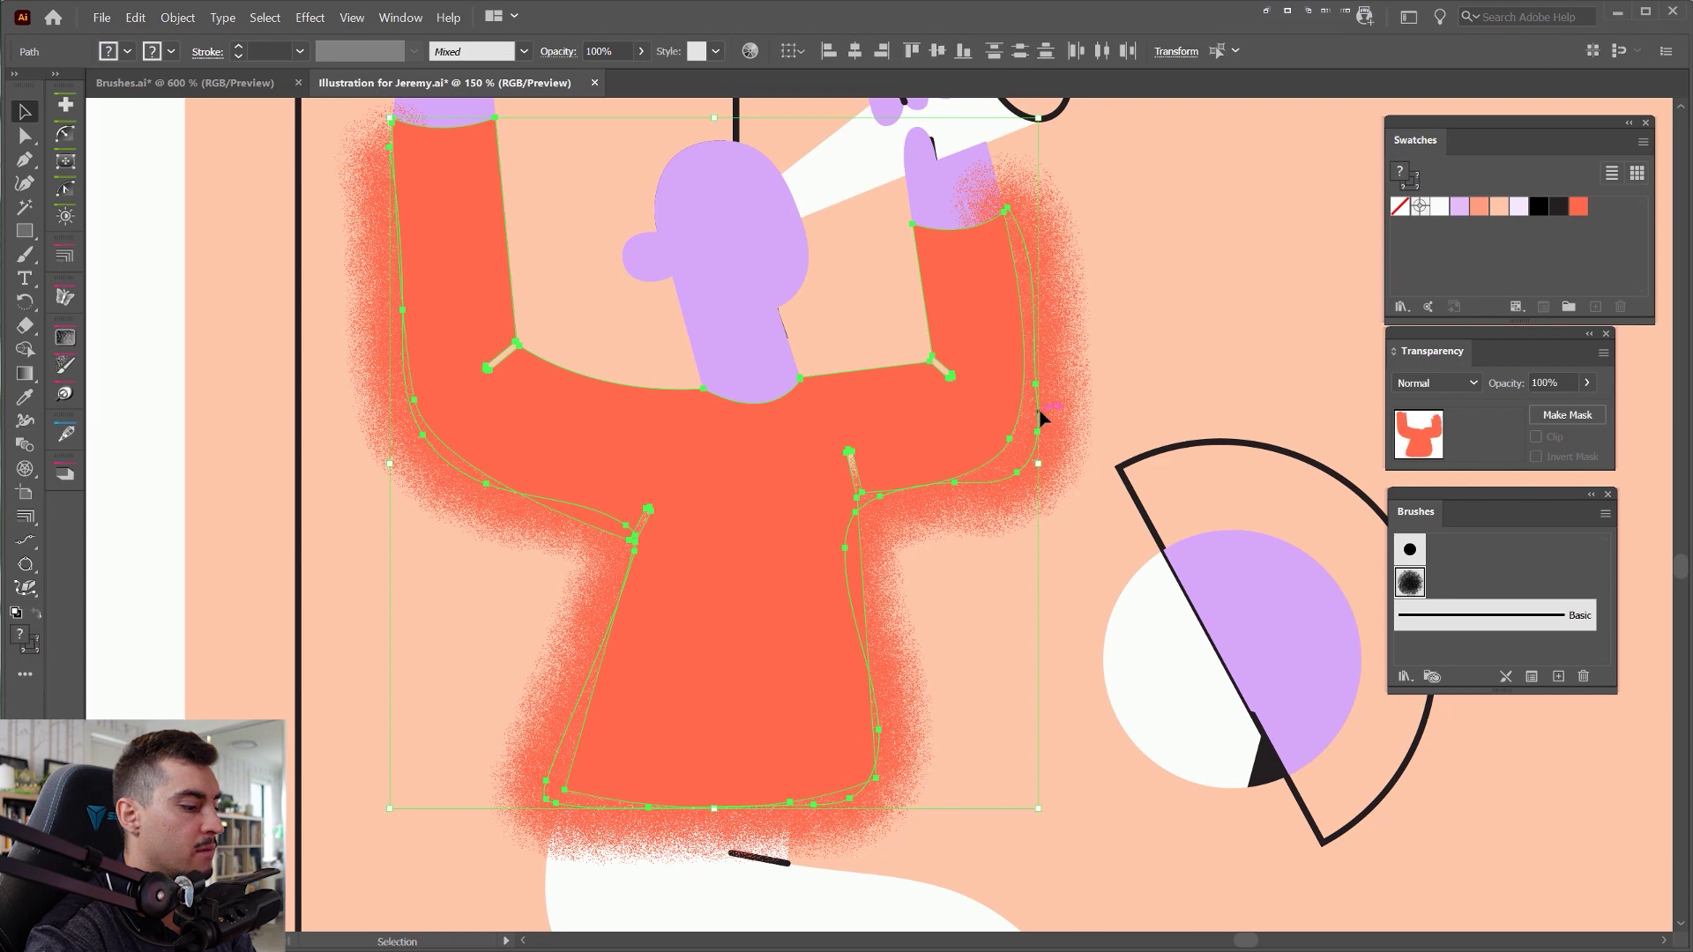
pyautogui.click(177, 17)
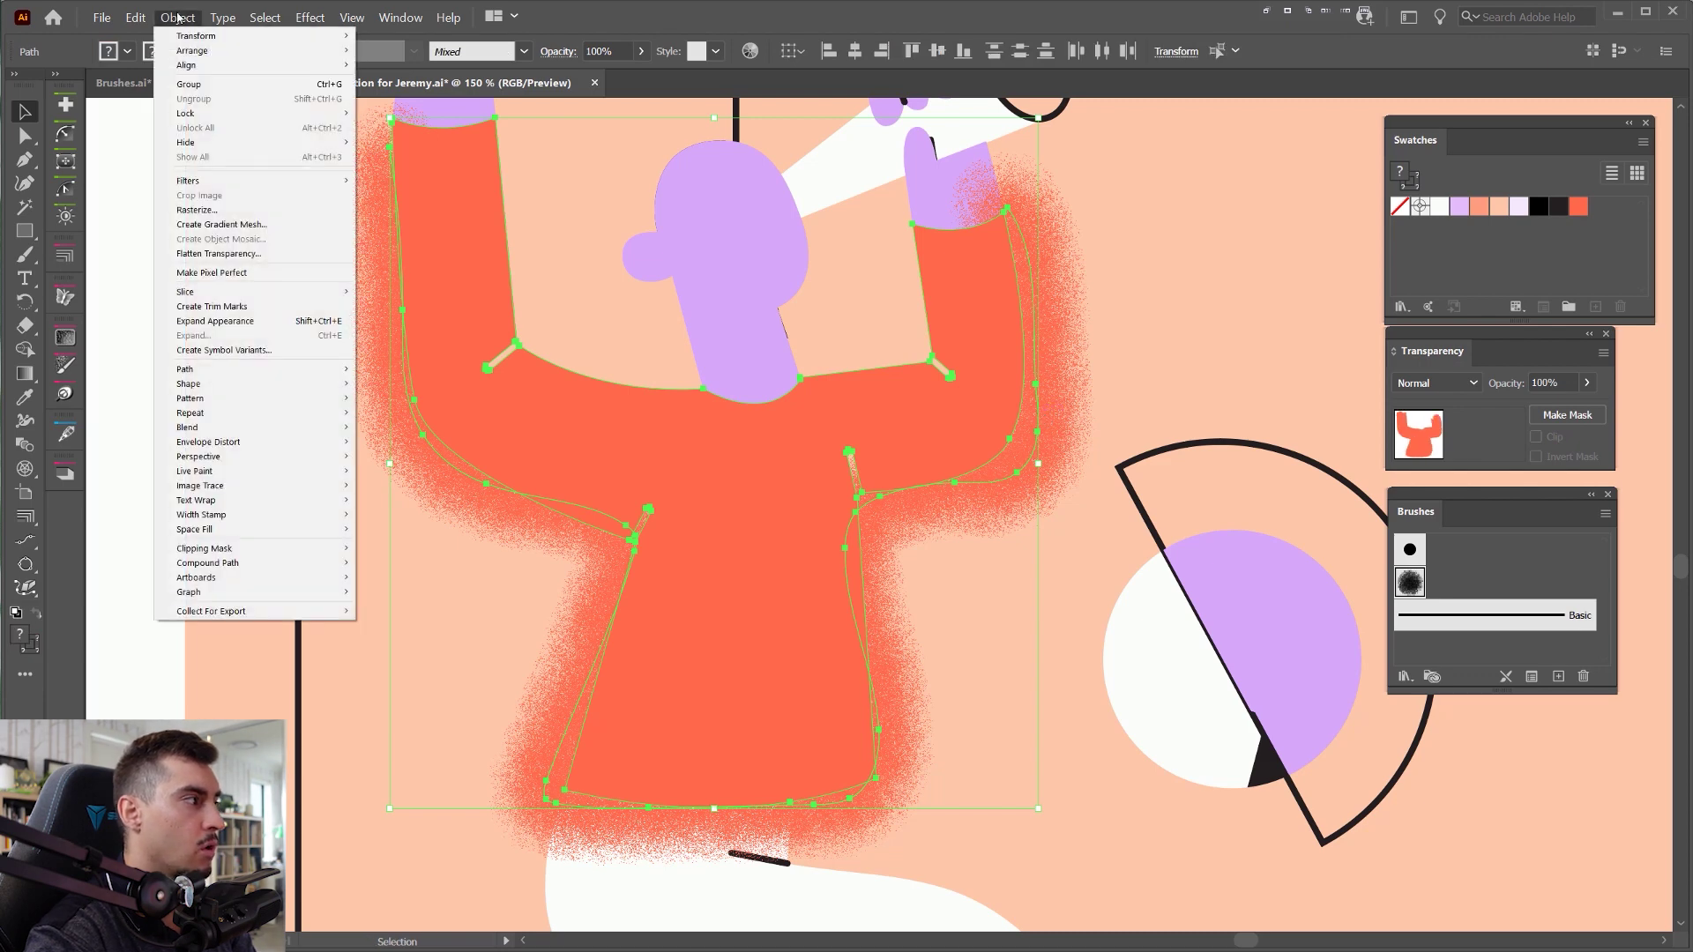
pyautogui.moveTo(326, 548)
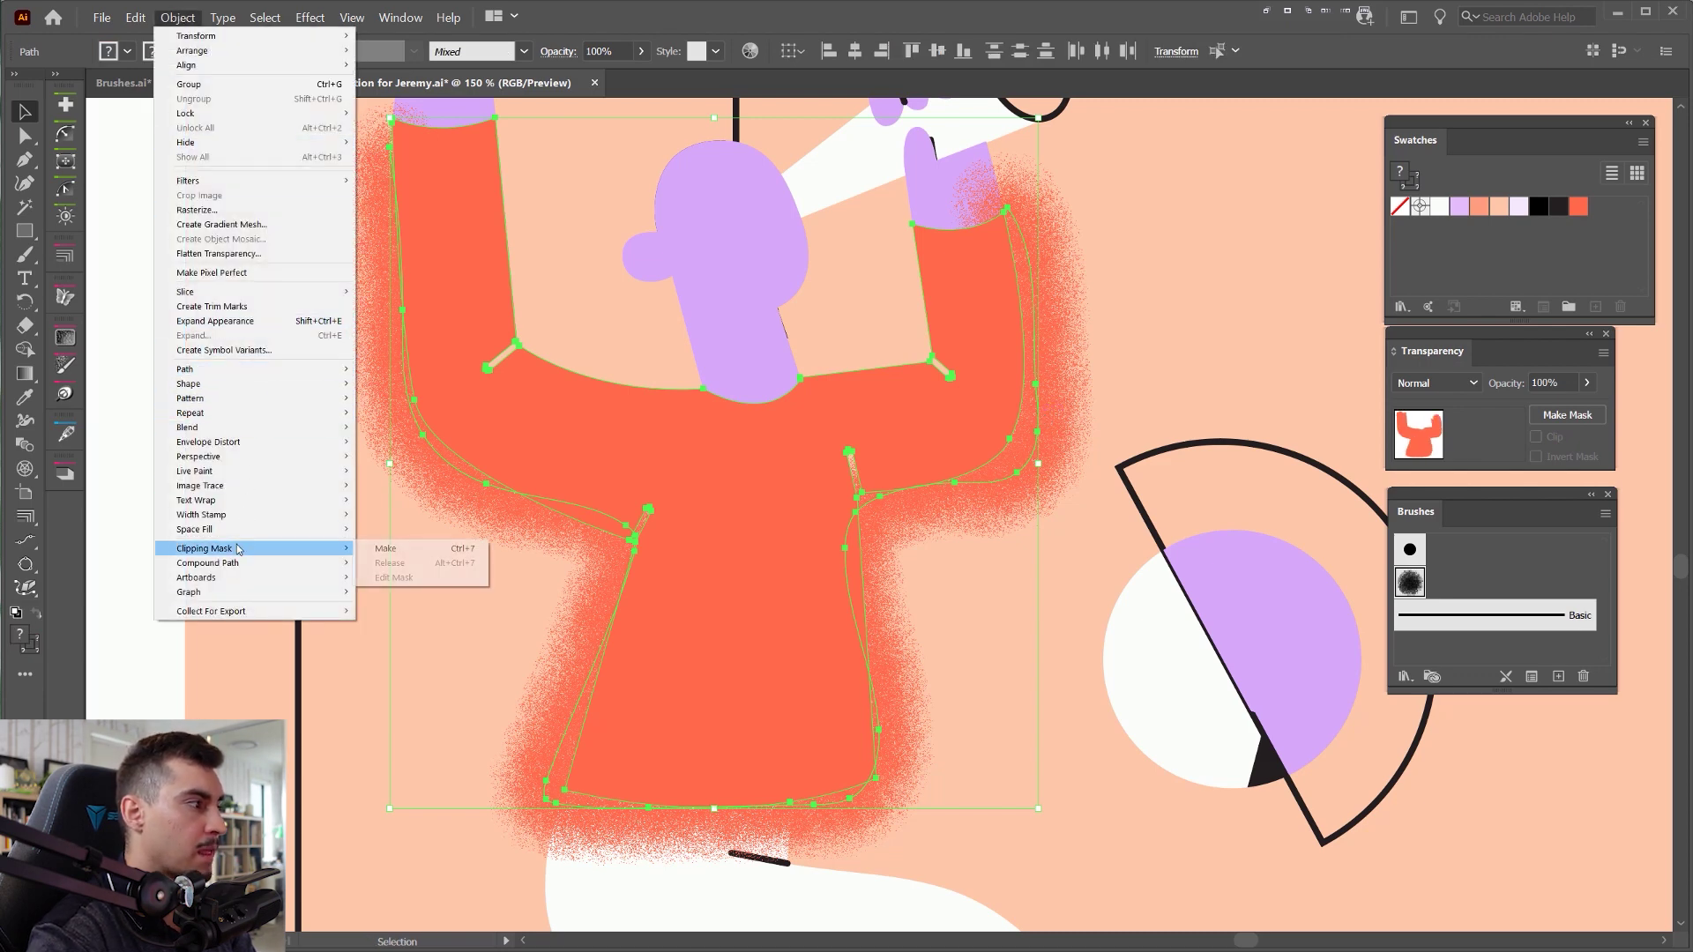
pyautogui.click(415, 548)
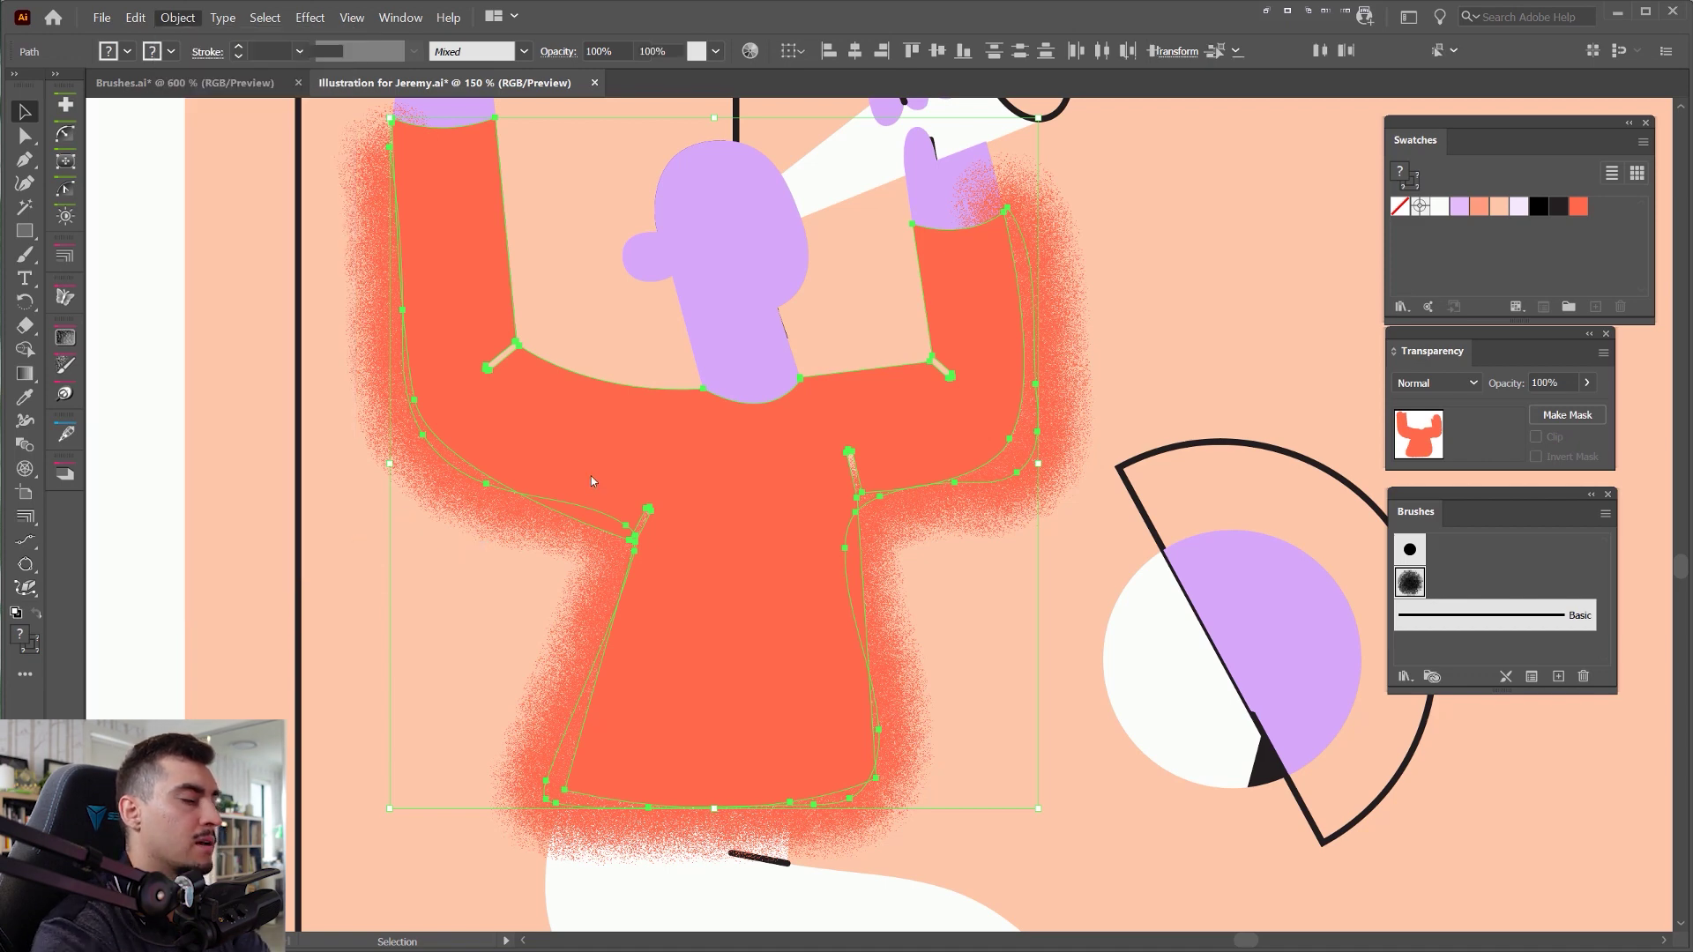
pyautogui.click(1168, 340)
# - Try nudging the clipped texture group slightly away from the shirt underneath
pyautogui.click(987, 432)
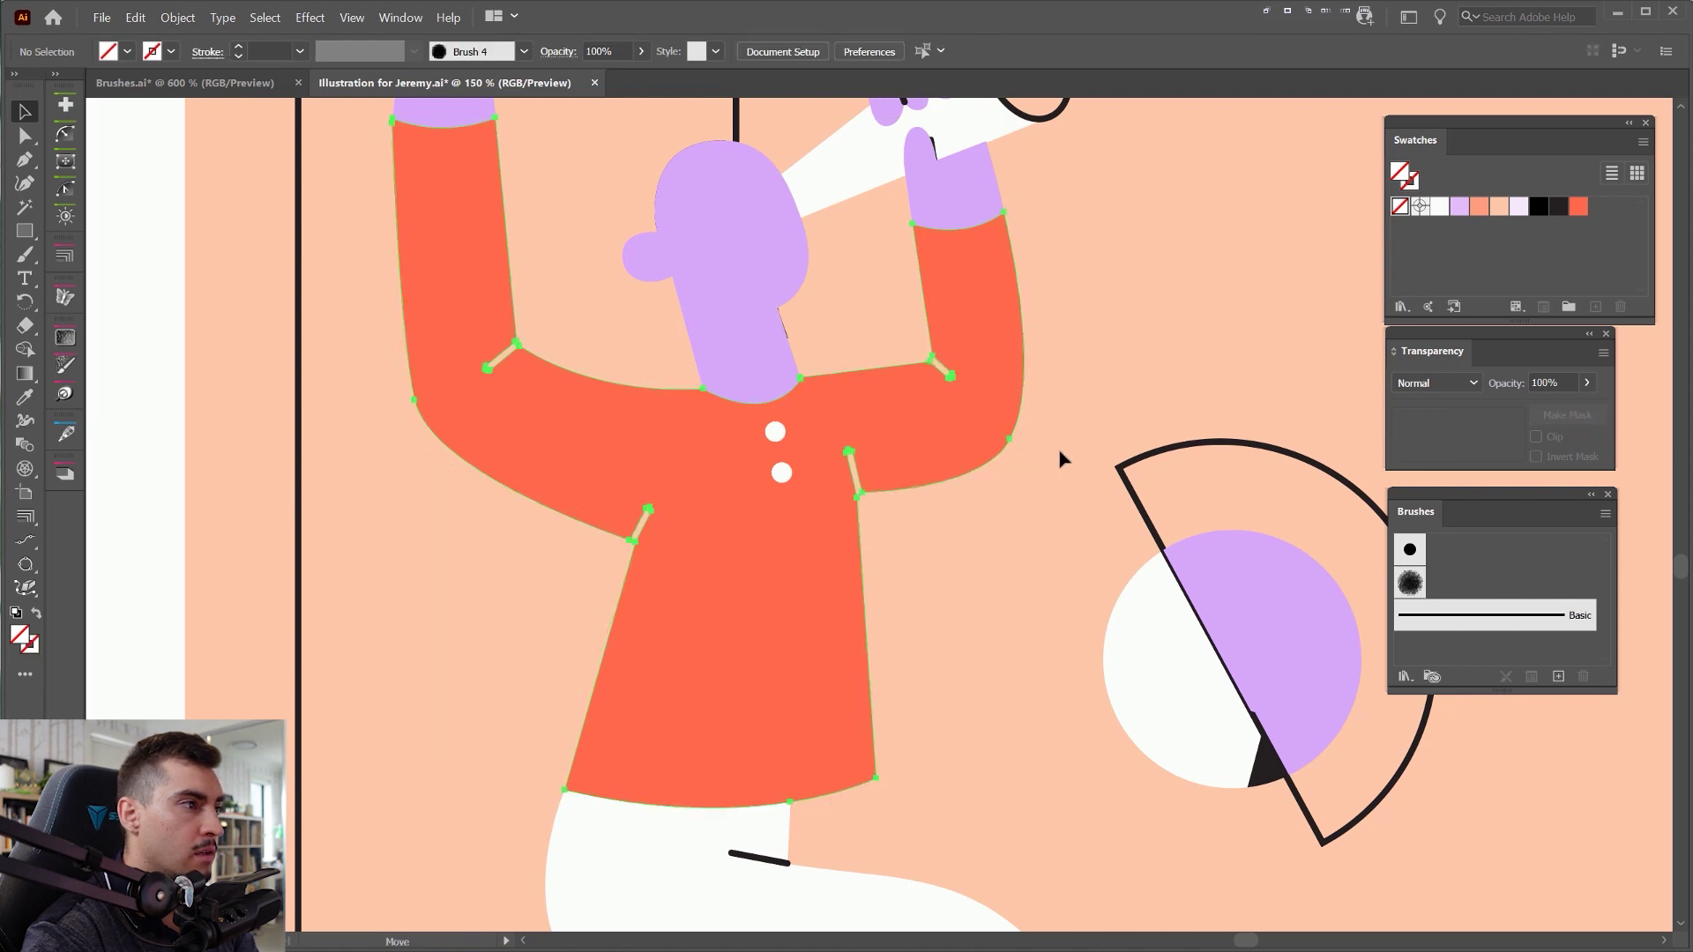
pyautogui.moveTo(982, 379); pyautogui.dragTo(989, 384)
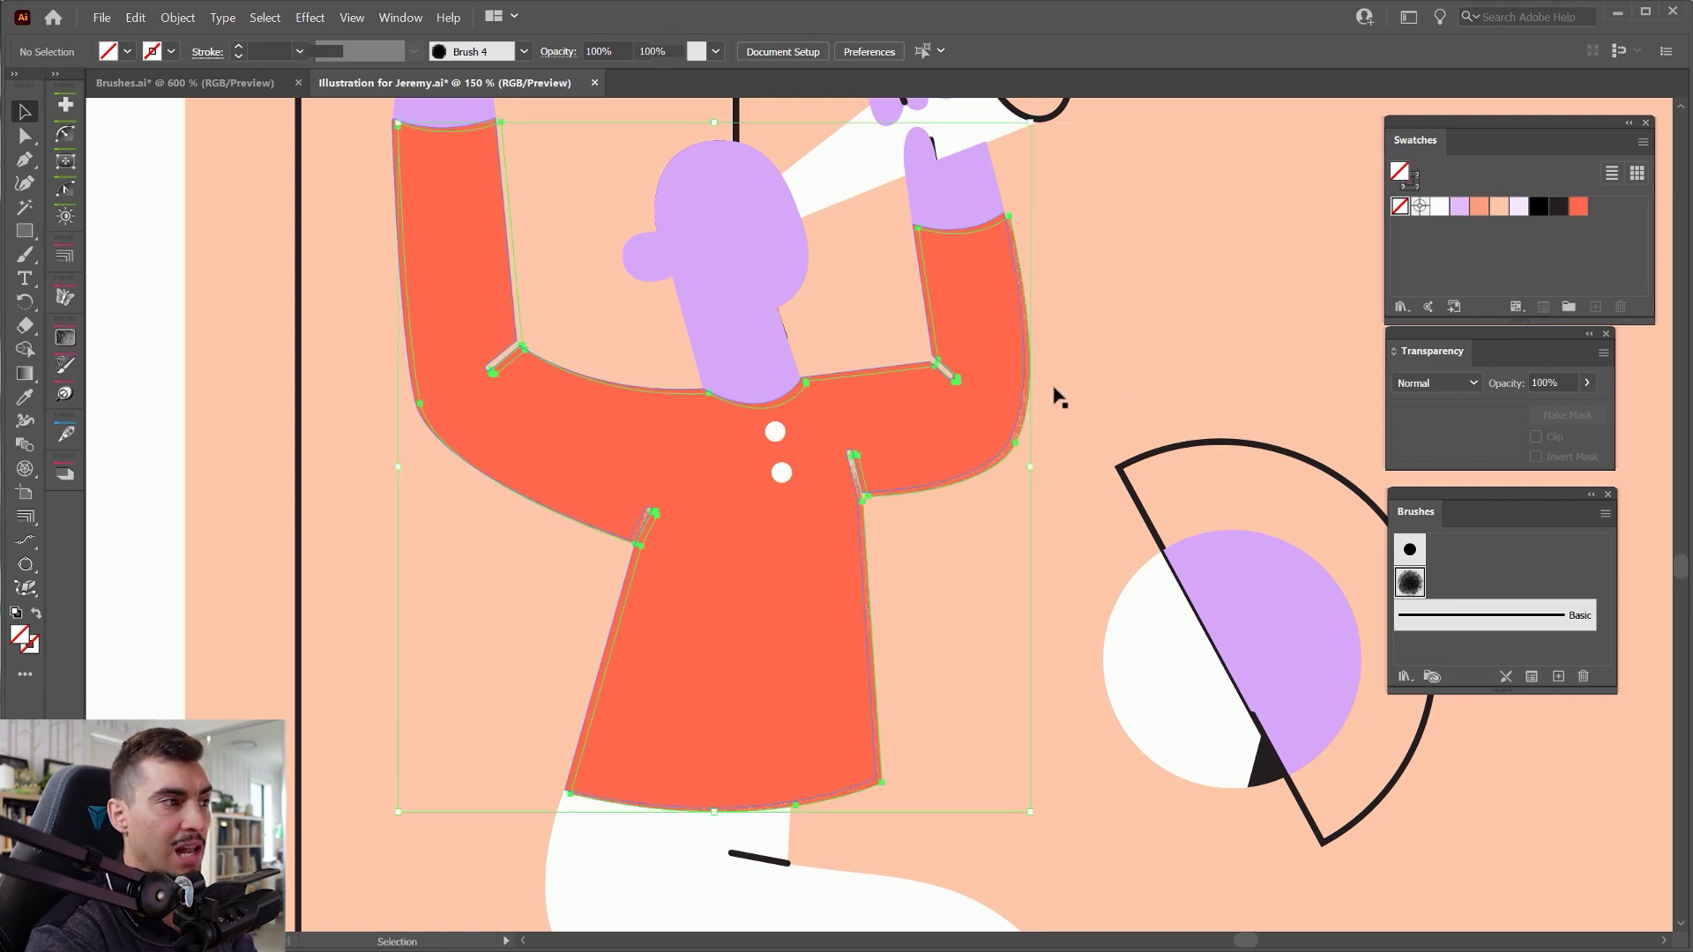
pyautogui.press('a')
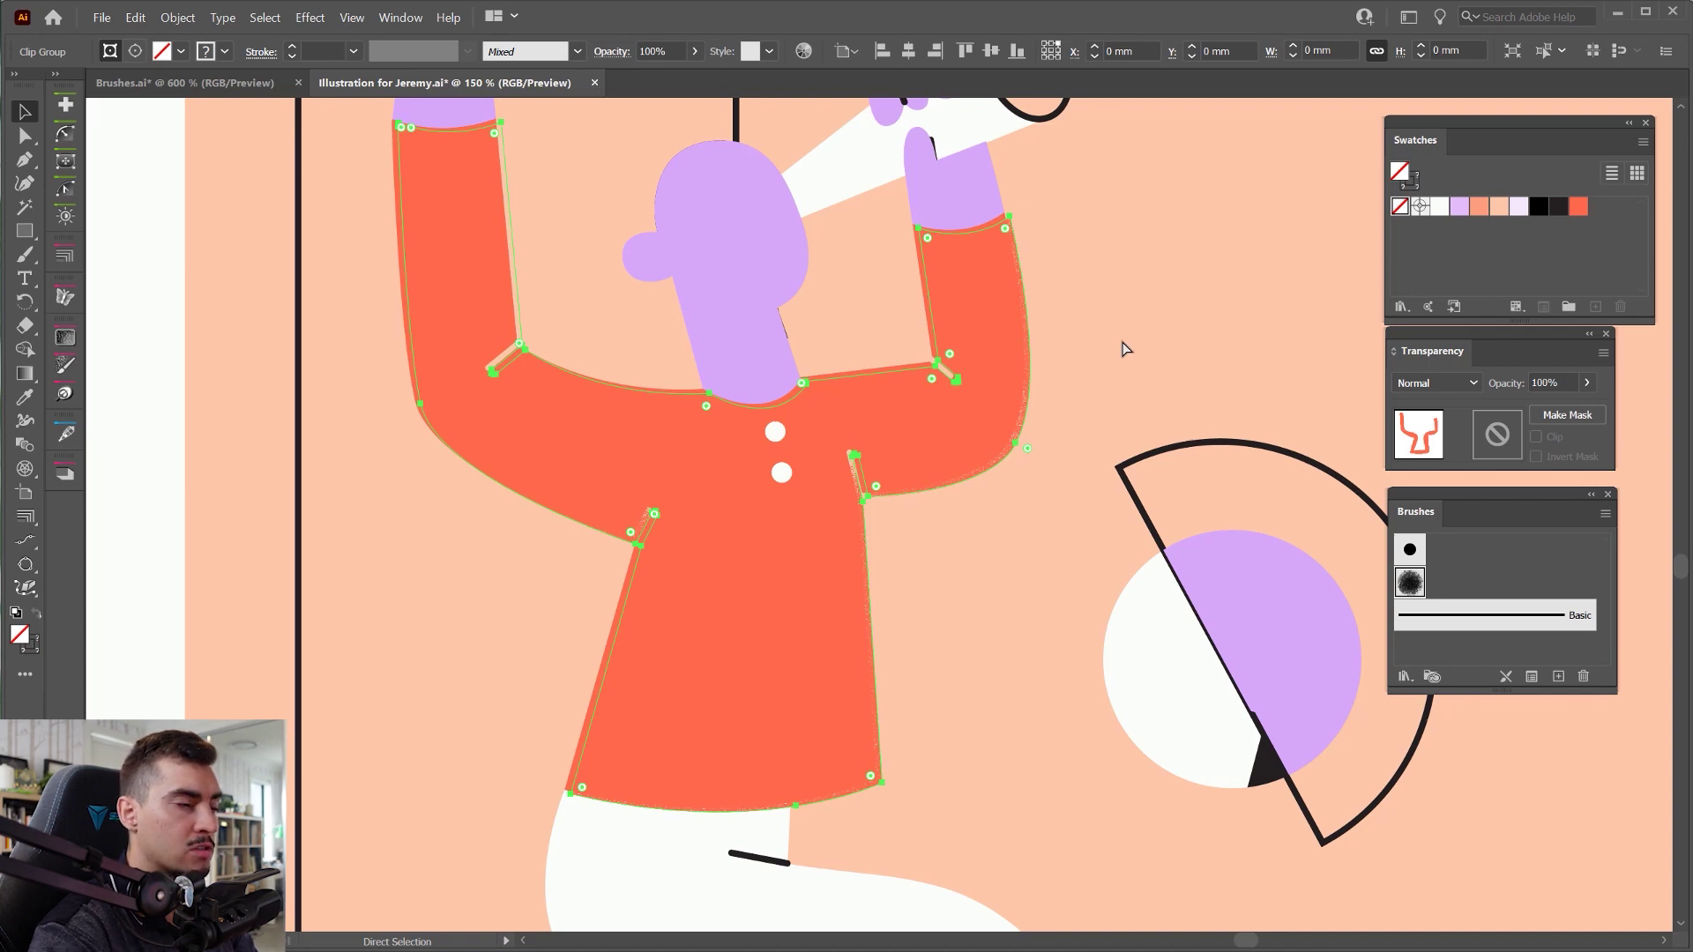
pyautogui.press('v')
# - Isolate the shirt's clip group, set its grainy stroke to Multiply at 60% opacity, and leave isolation
pyautogui.doubleClick(998, 357)
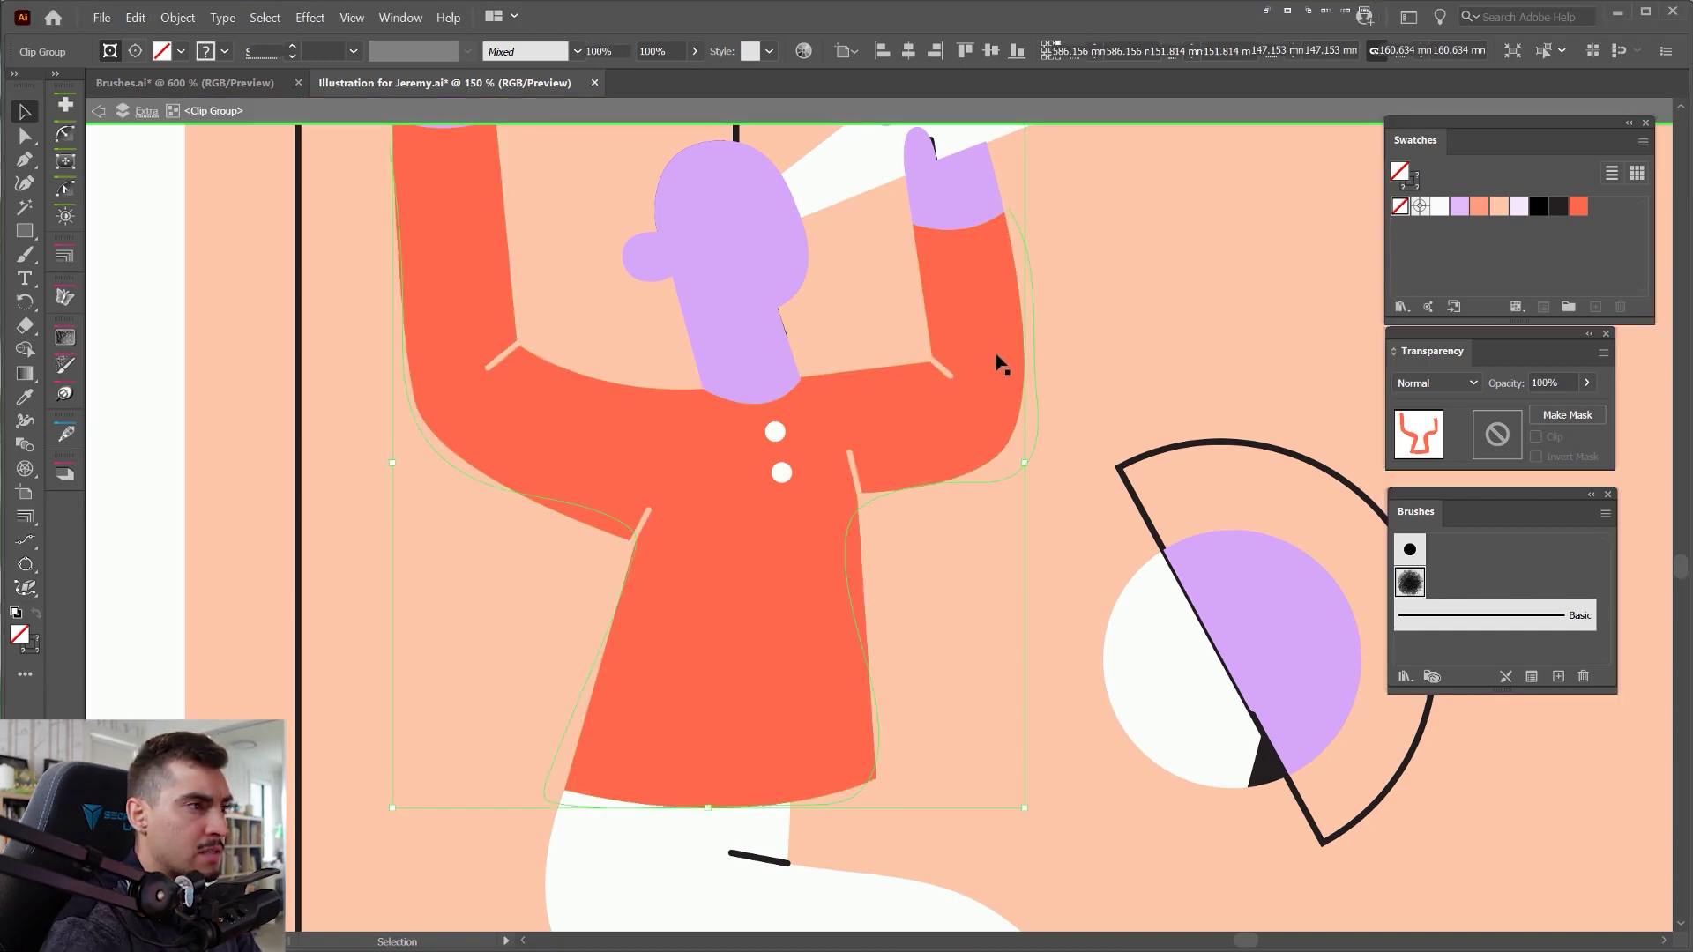
pyautogui.scroll(1, 896, 441)
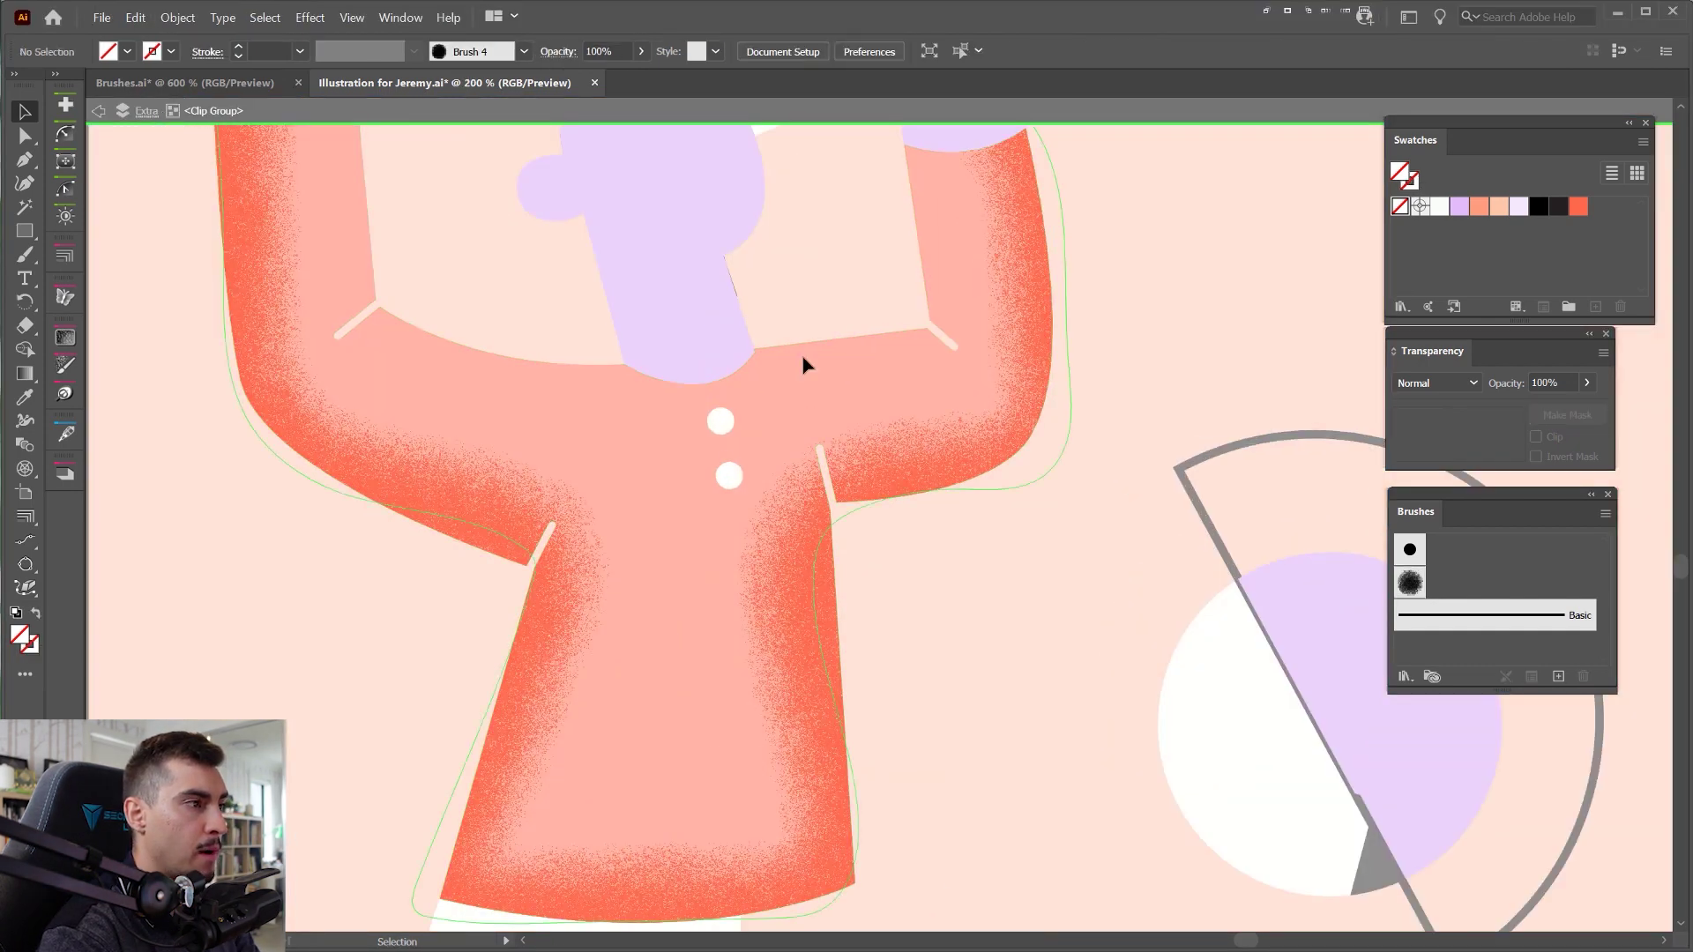
pyautogui.click(1002, 469)
pyautogui.click(1435, 383)
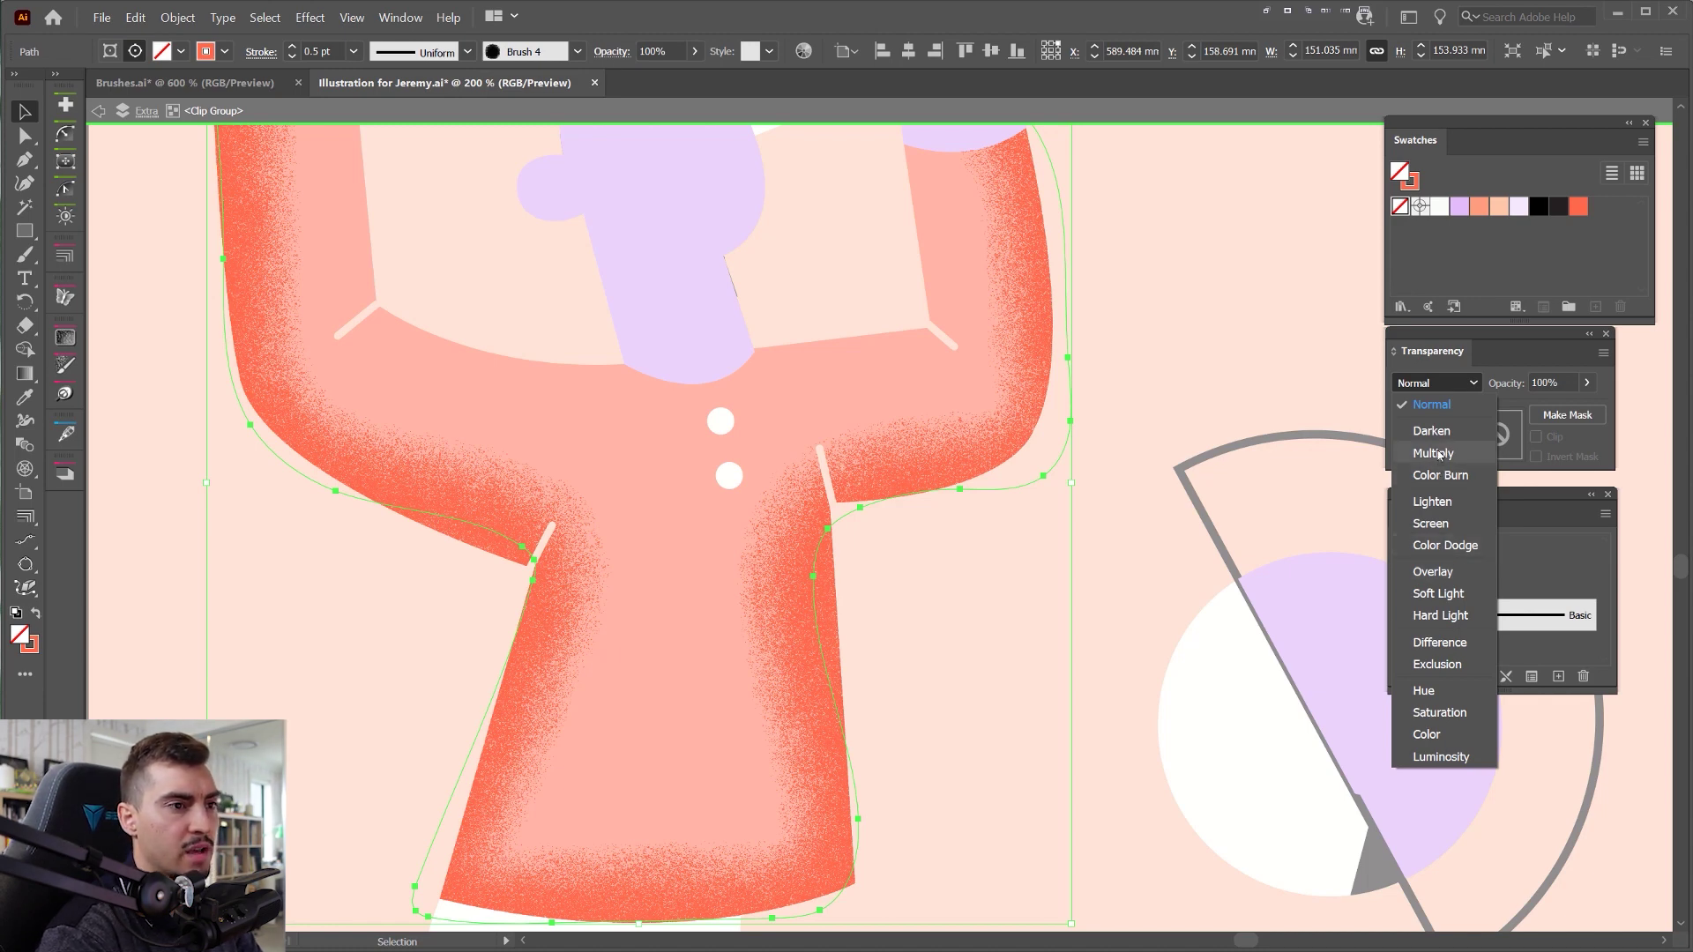
pyautogui.click(1439, 455)
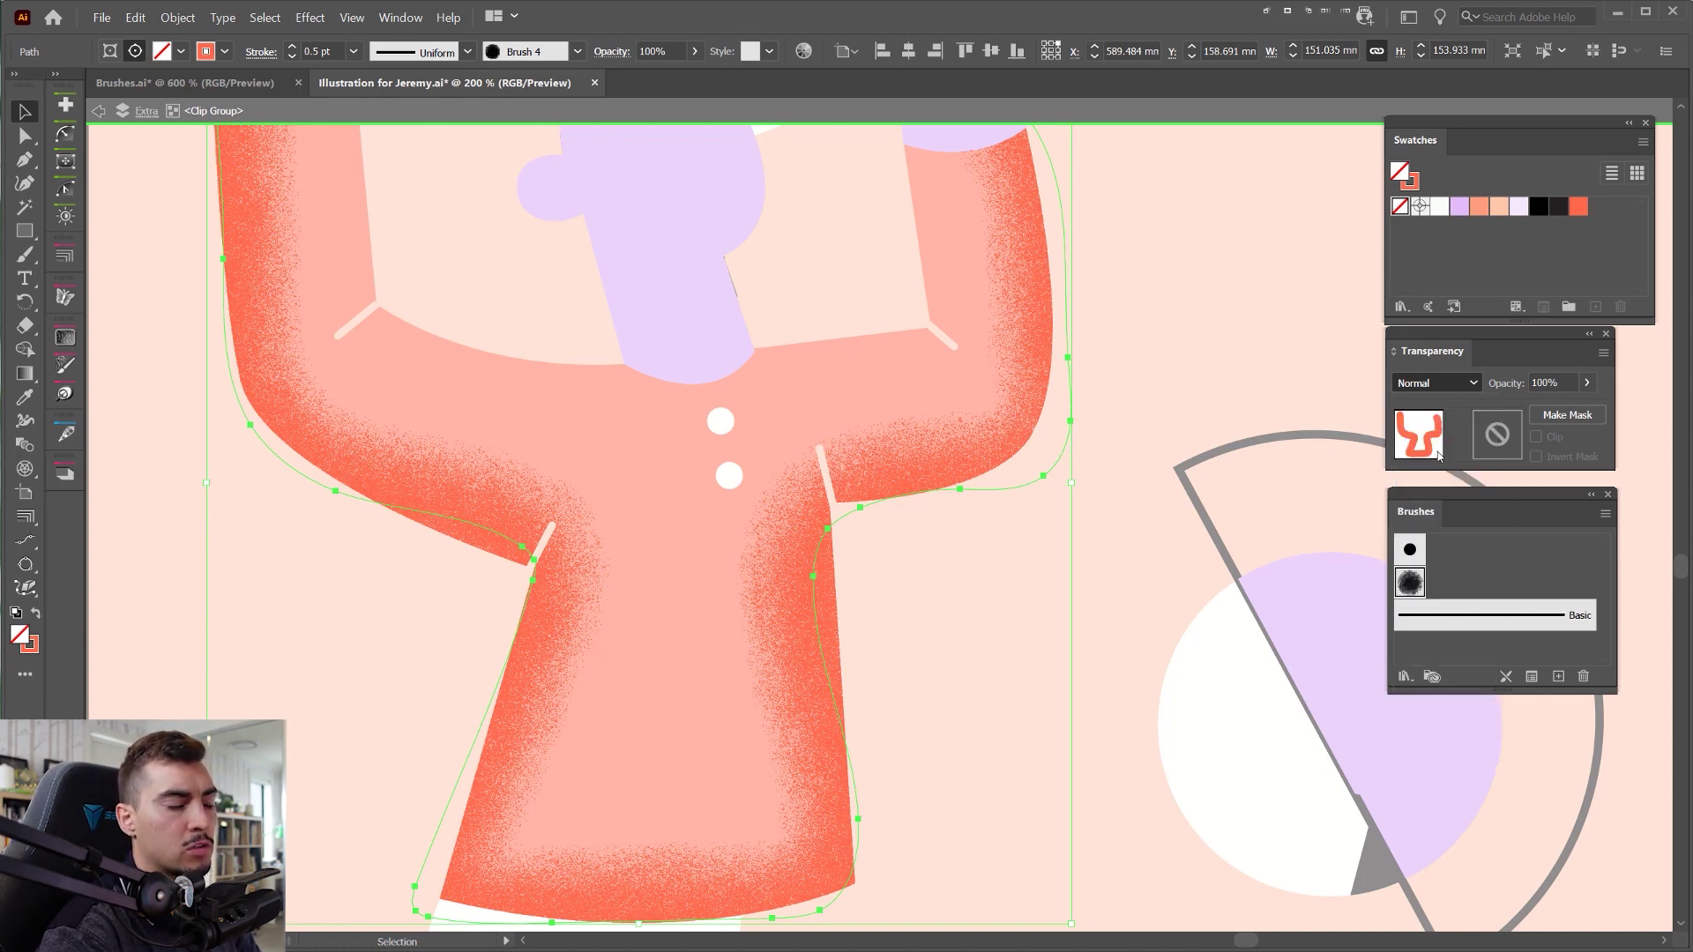
pyautogui.click(1518, 383)
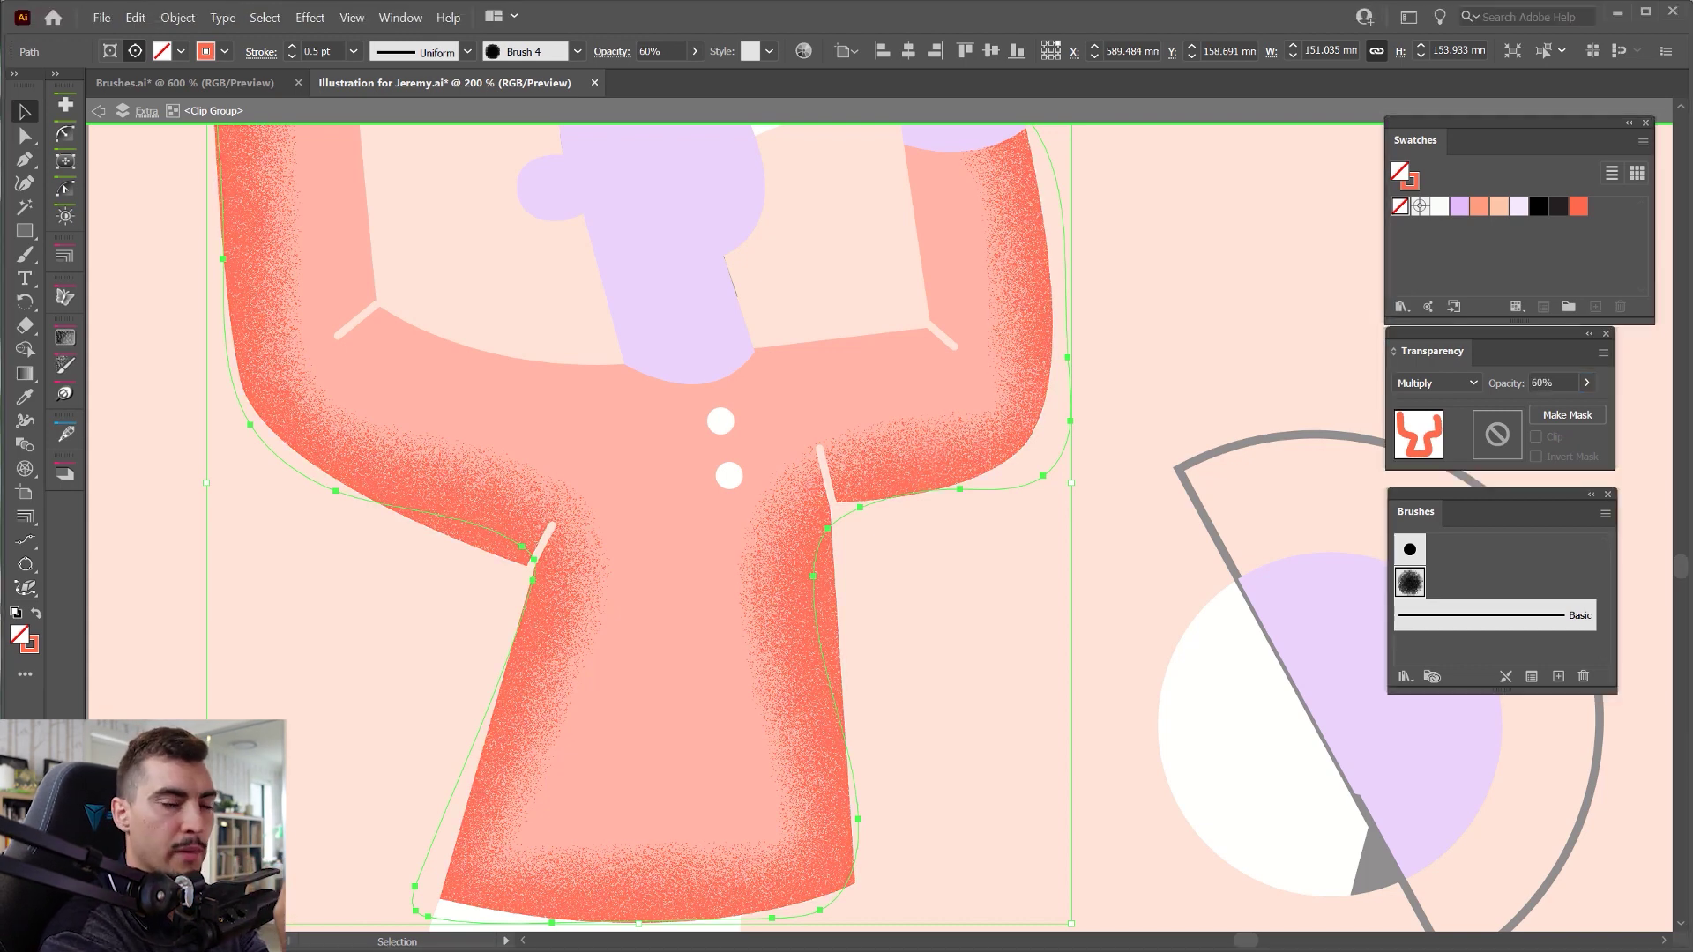
pyautogui.click(1194, 303)
# - Examine the shirt's grainy shading at high magnification and in the full artboard view
pyautogui.scroll(6, 1067, 283)
pyautogui.scroll(3, 1018, 313)
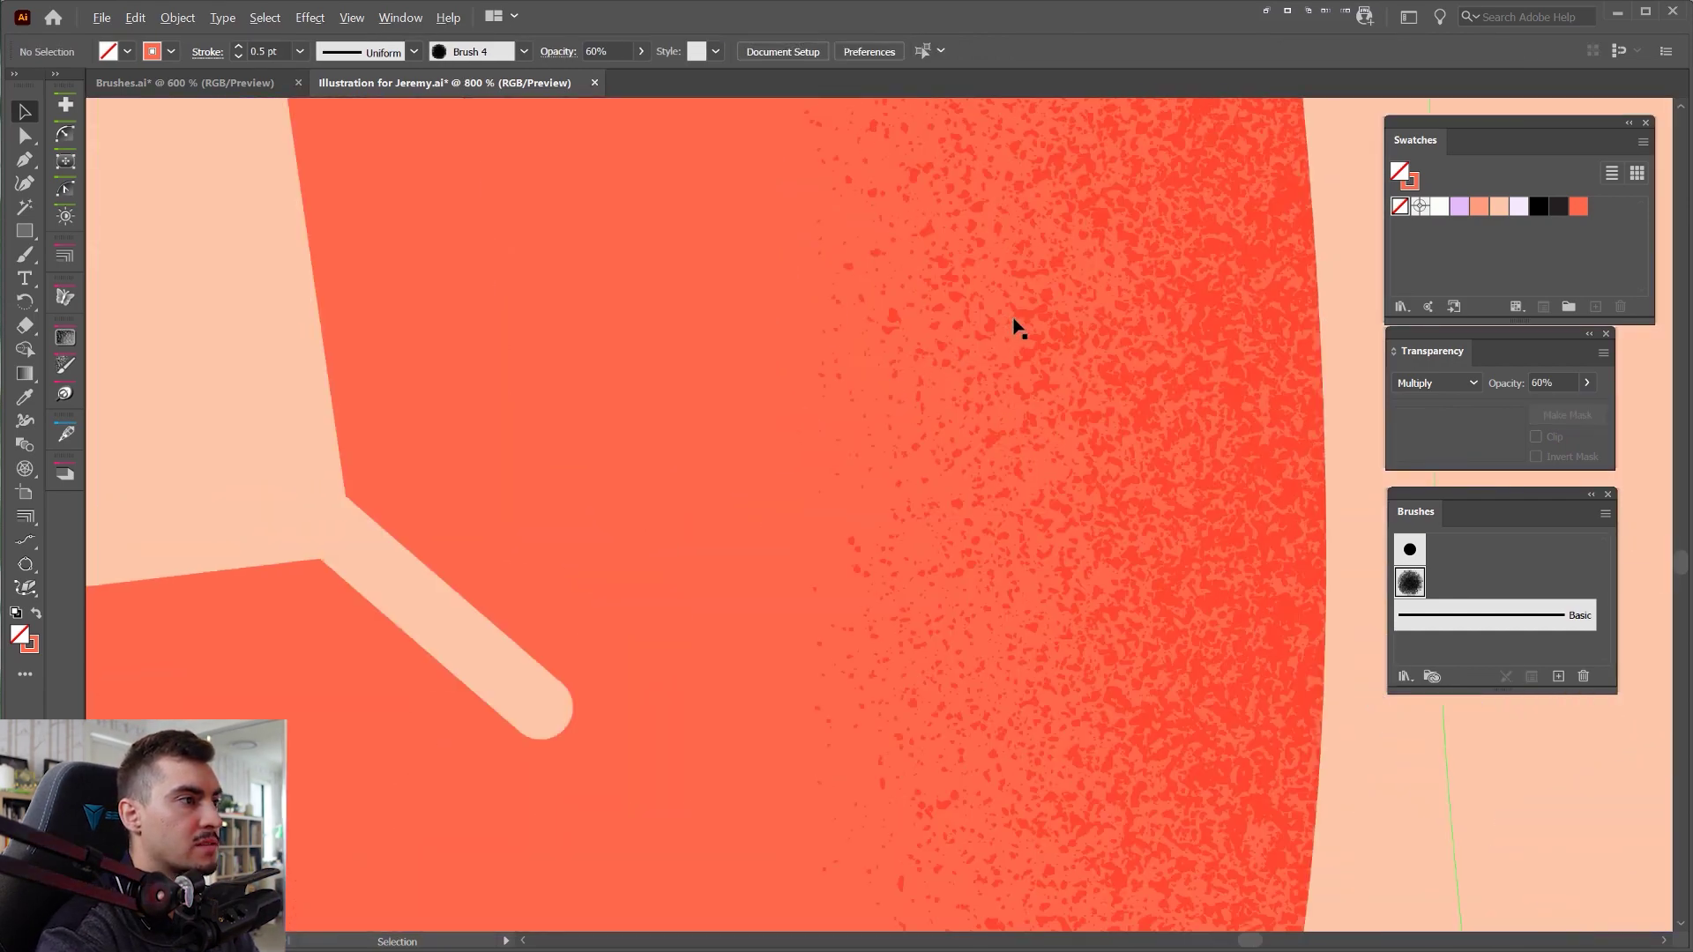
pyautogui.scroll(2, 1082, 397)
pyautogui.scroll(-6, 1020, 385)
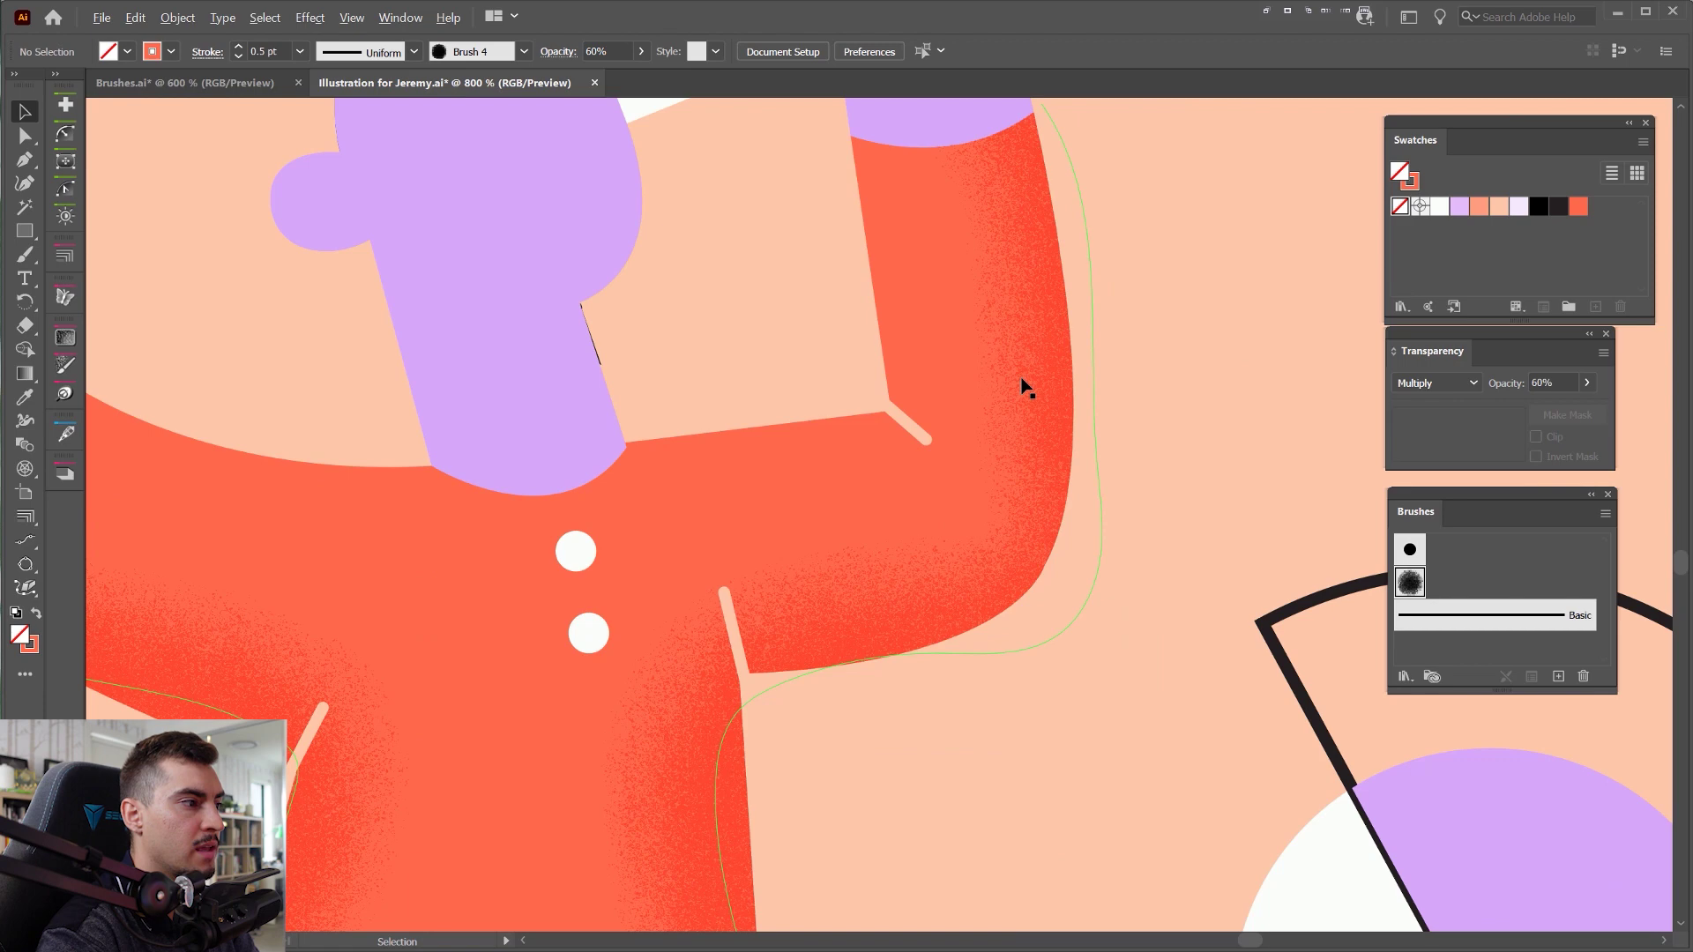
pyautogui.scroll(-2, 1025, 387)
pyautogui.scroll(-2, 1026, 388)
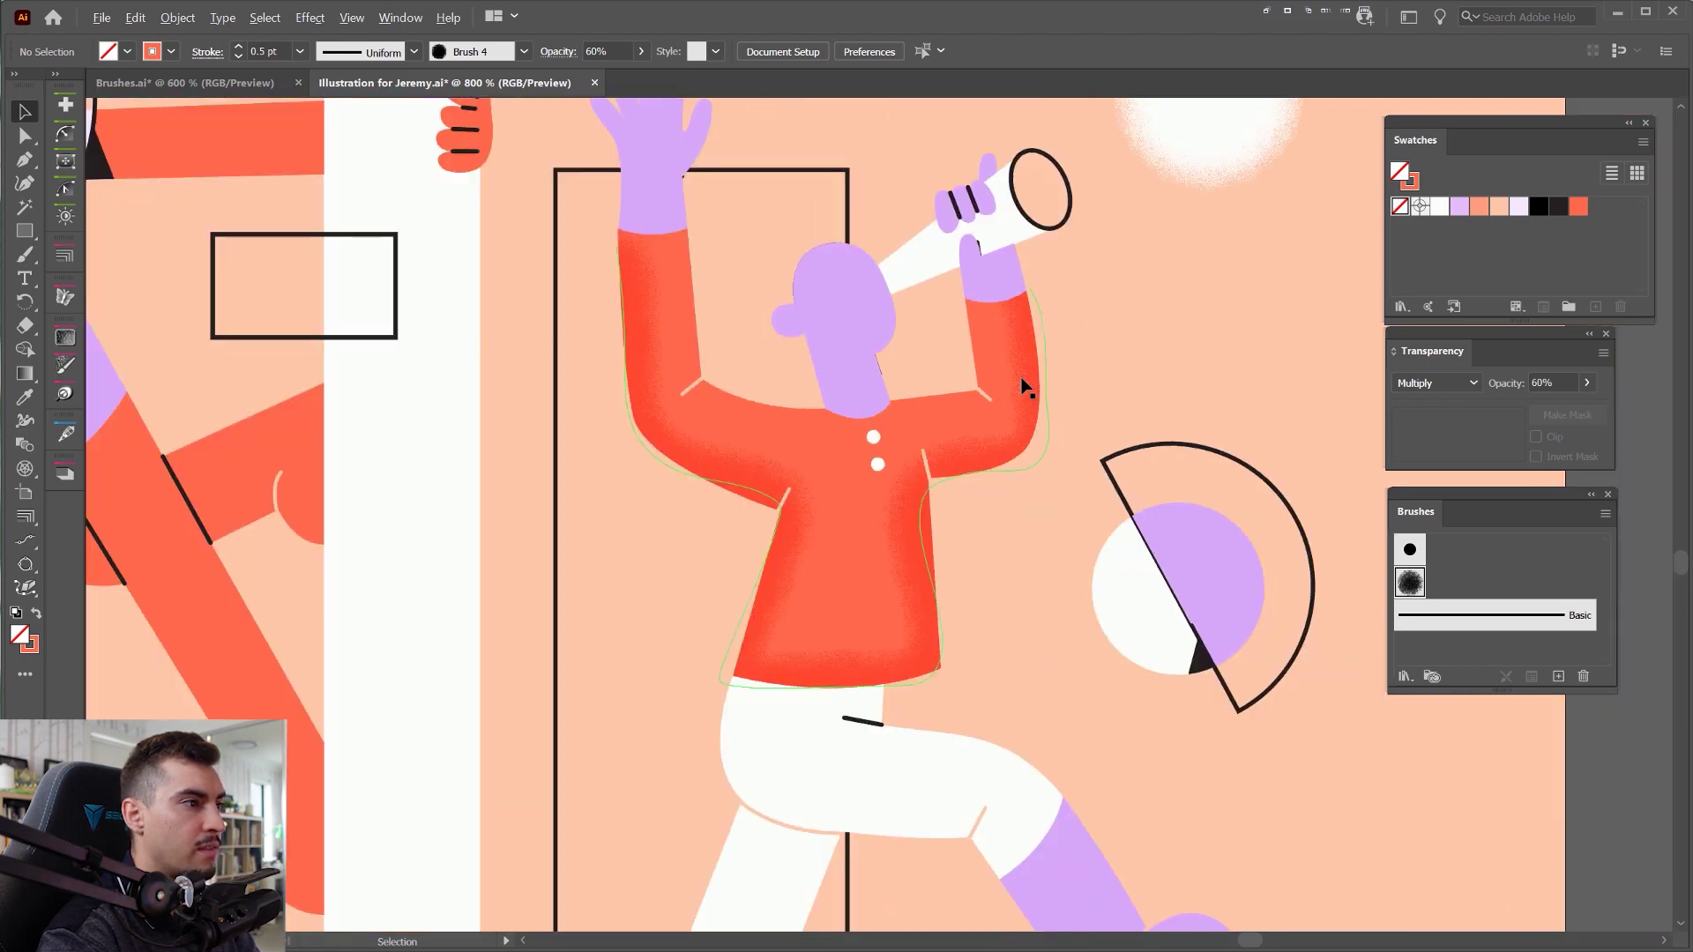
pyautogui.scroll(-2, 1025, 388)
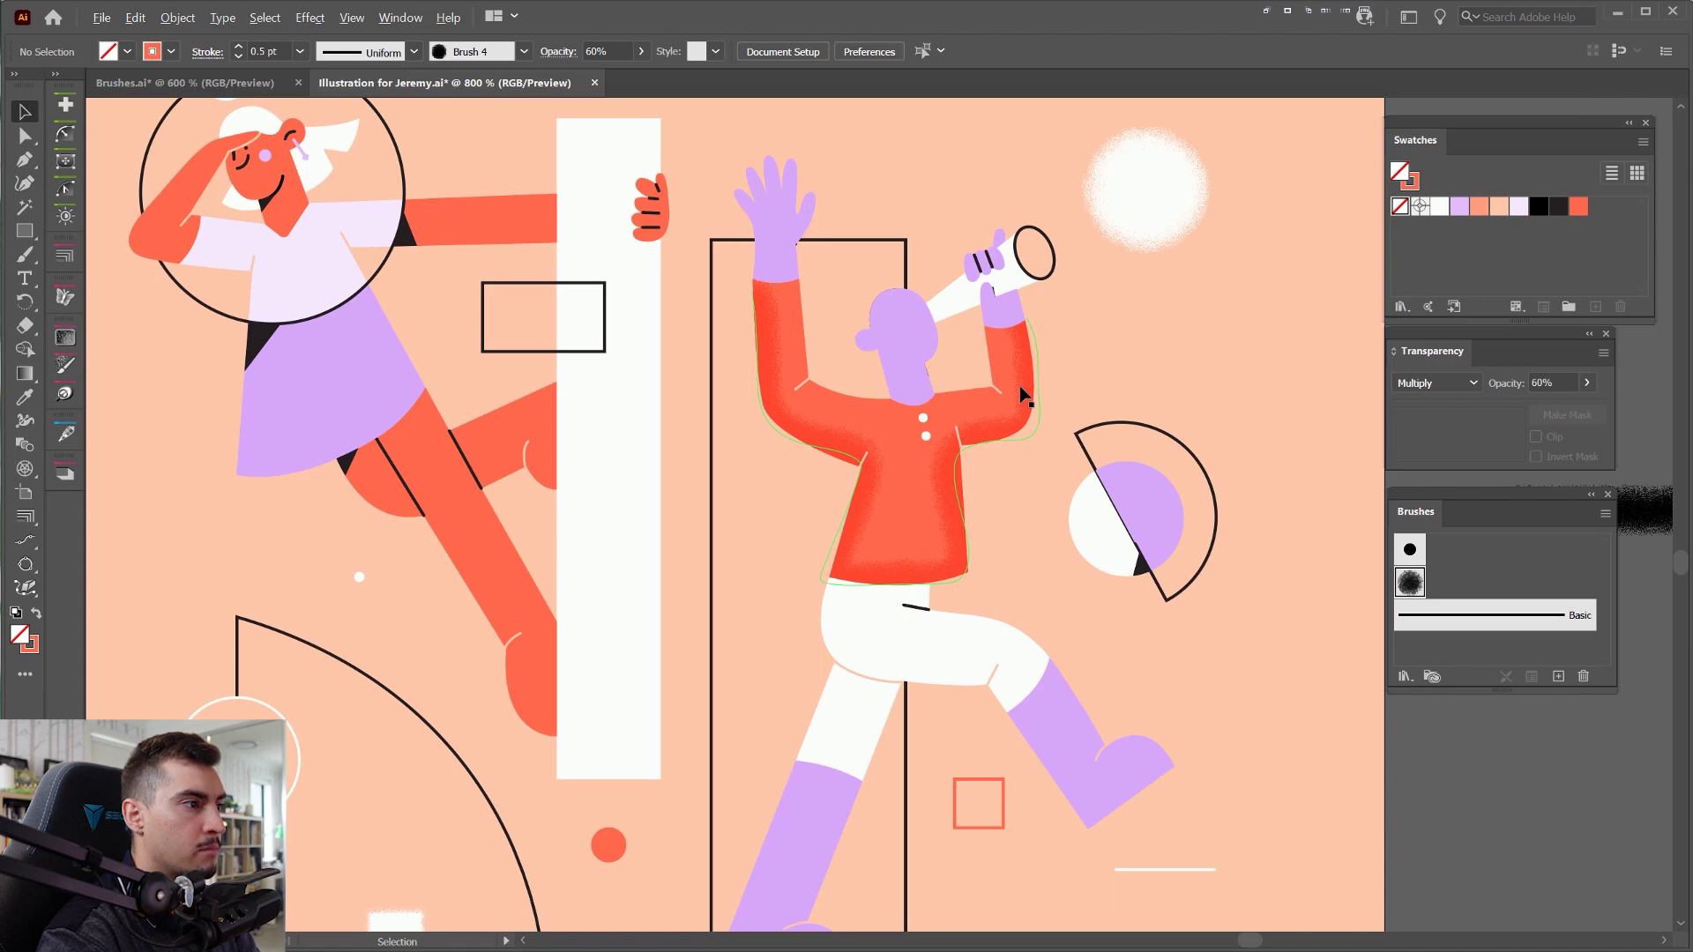
pyautogui.hotkey('ctrl', '0')
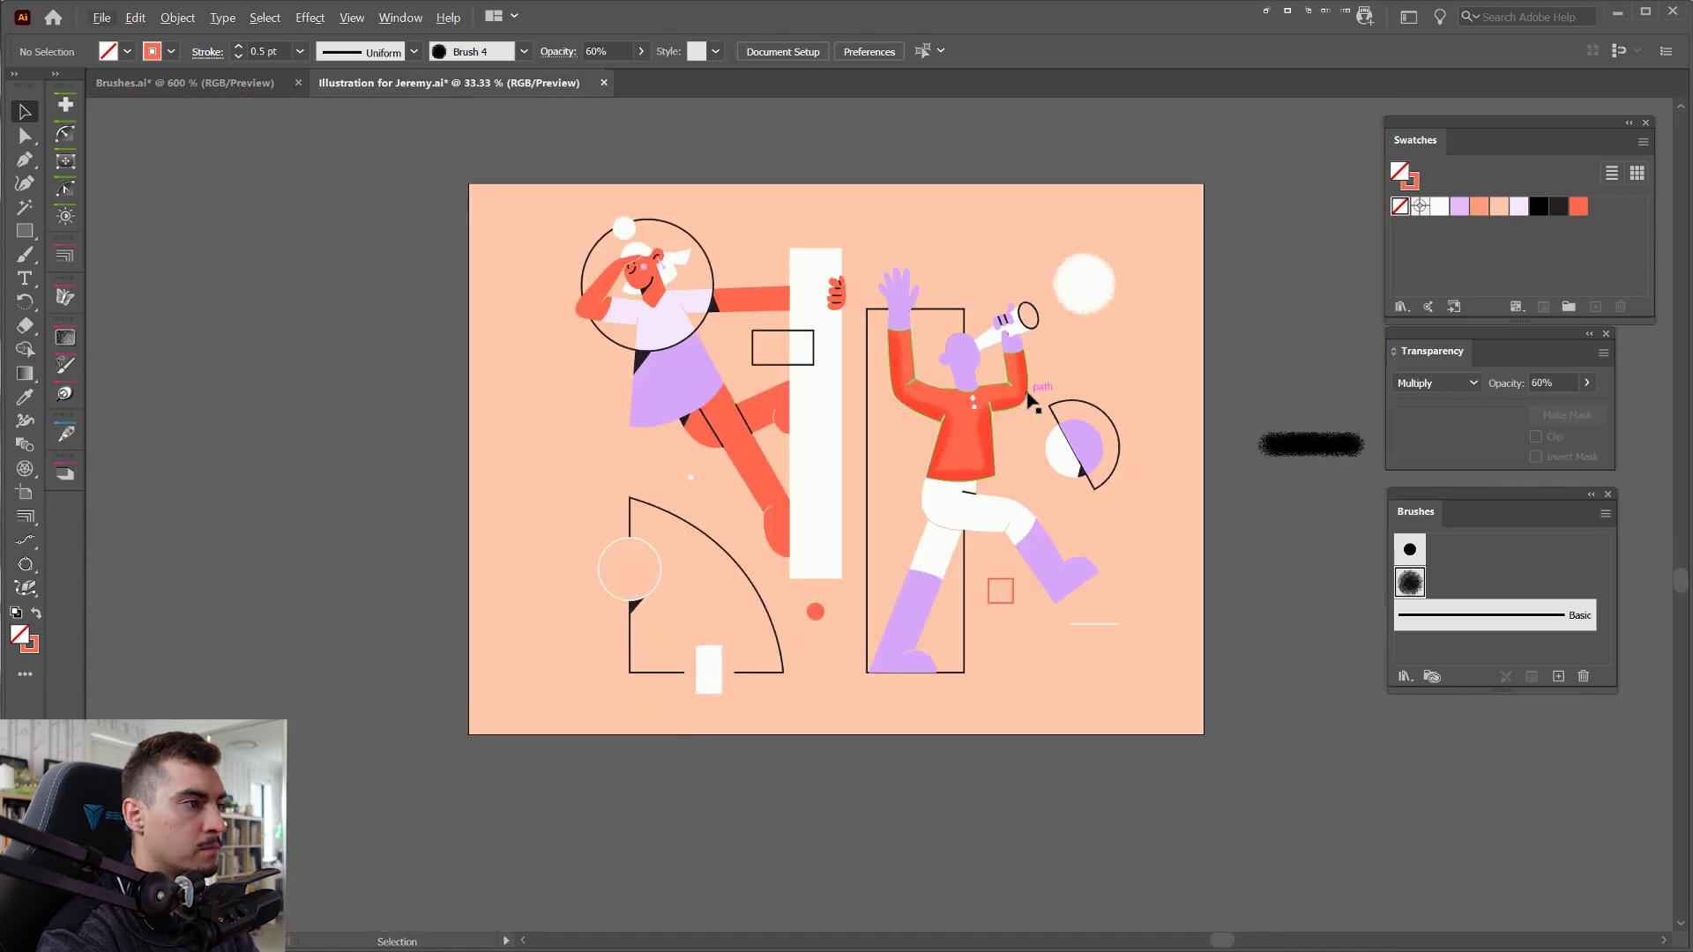
# - Try moving the raised hand's purple shape aside from the figure, and undo the move
pyautogui.scroll(2, 1027, 393)
pyautogui.click(922, 295)
pyautogui.scroll(2, 928, 297)
pyautogui.click(863, 208)
pyautogui.click(864, 275)
pyautogui.moveTo(906, 229); pyautogui.dragTo(861, 318)
pyautogui.click(547, 236)
pyautogui.moveTo(548, 207); pyautogui.dragTo(405, 204)
pyautogui.hotkey('ctrl', 'z')
pyautogui.click(918, 167)
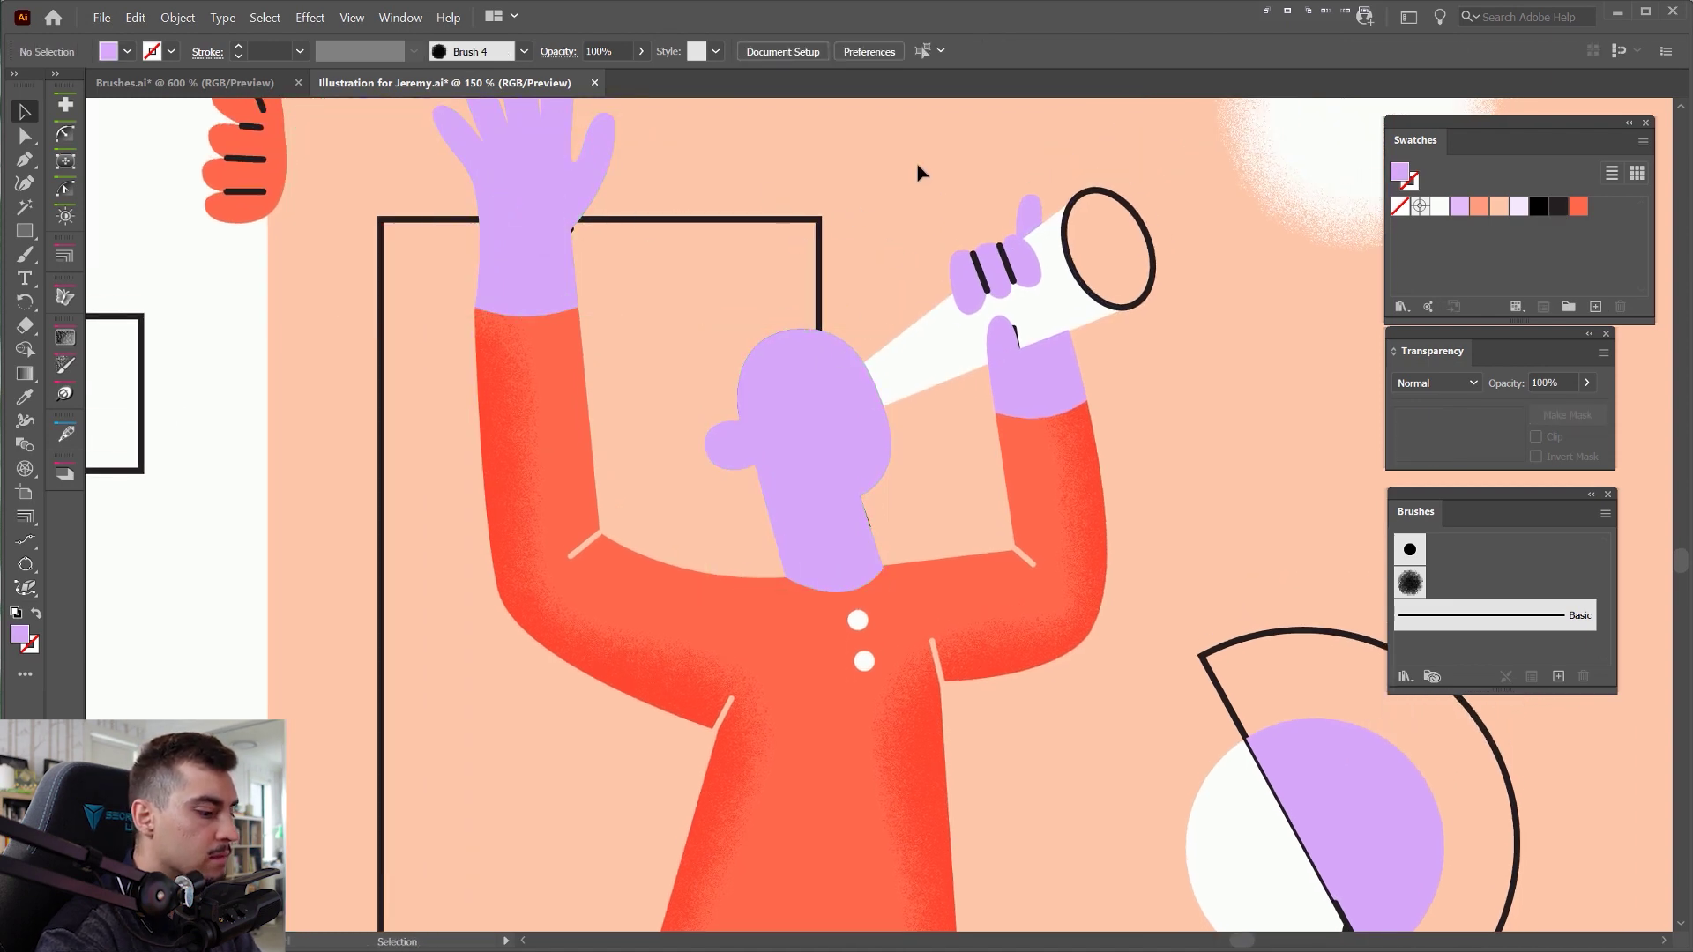
# - Draw a curved Pen path across the raised wrist just above the sleeve cuff and adjust its left end point
pyautogui.press('b')
pyautogui.press('l')
pyautogui.scroll(2, 520, 264)
pyautogui.press('p')
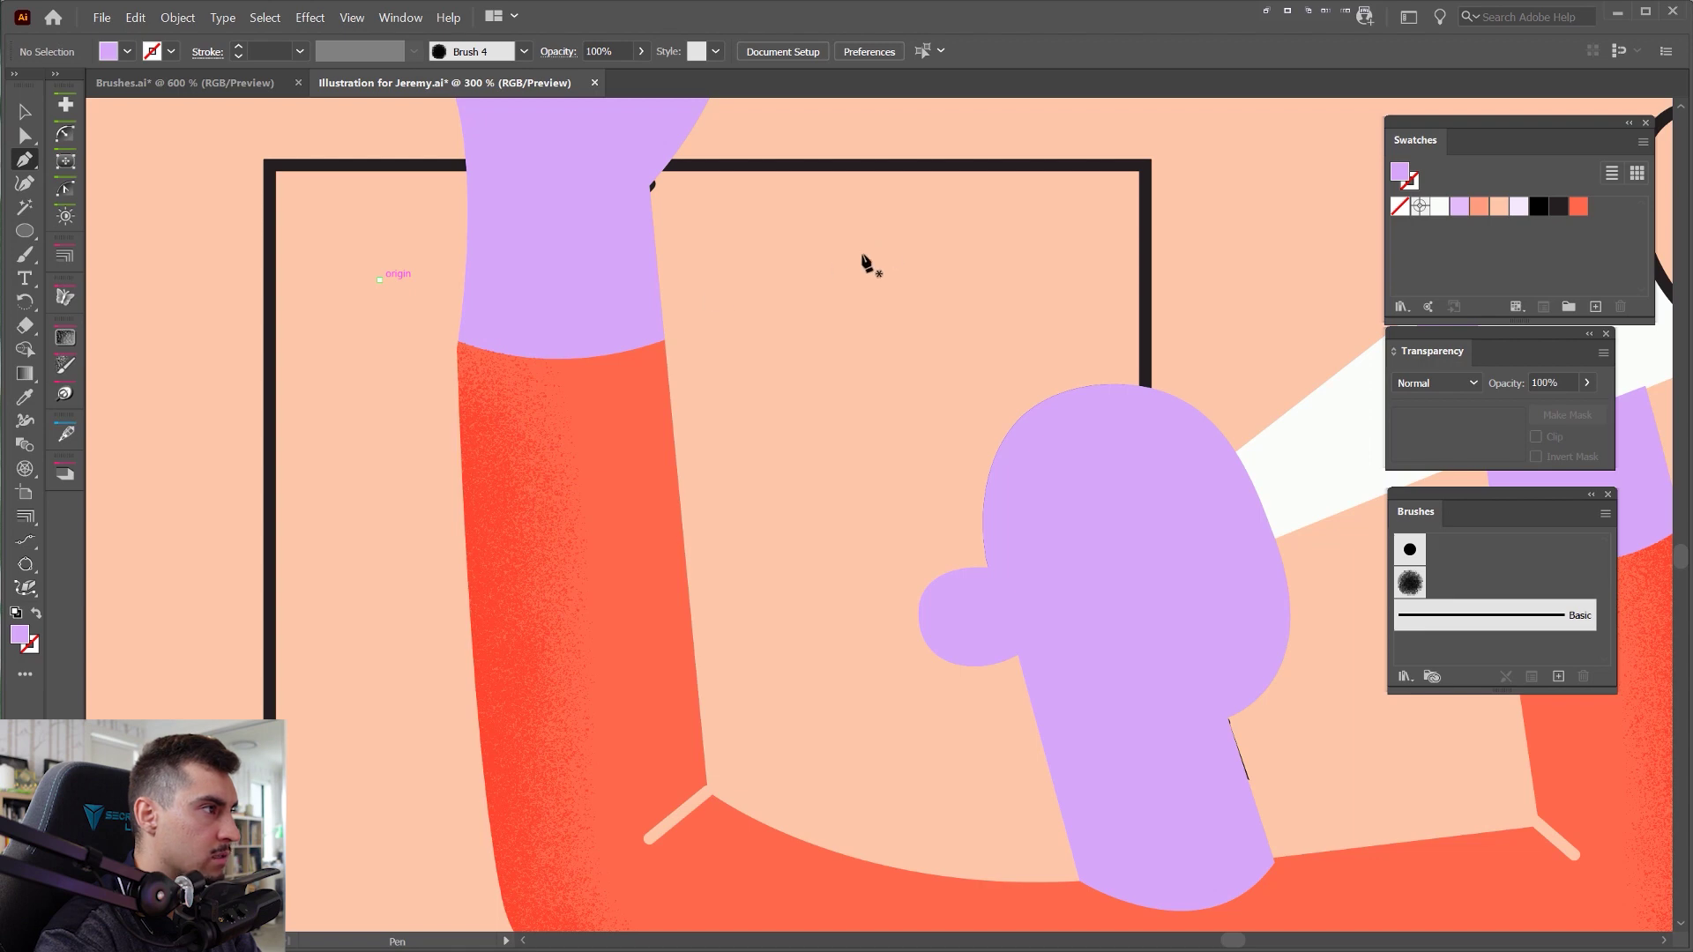
pyautogui.click(707, 293)
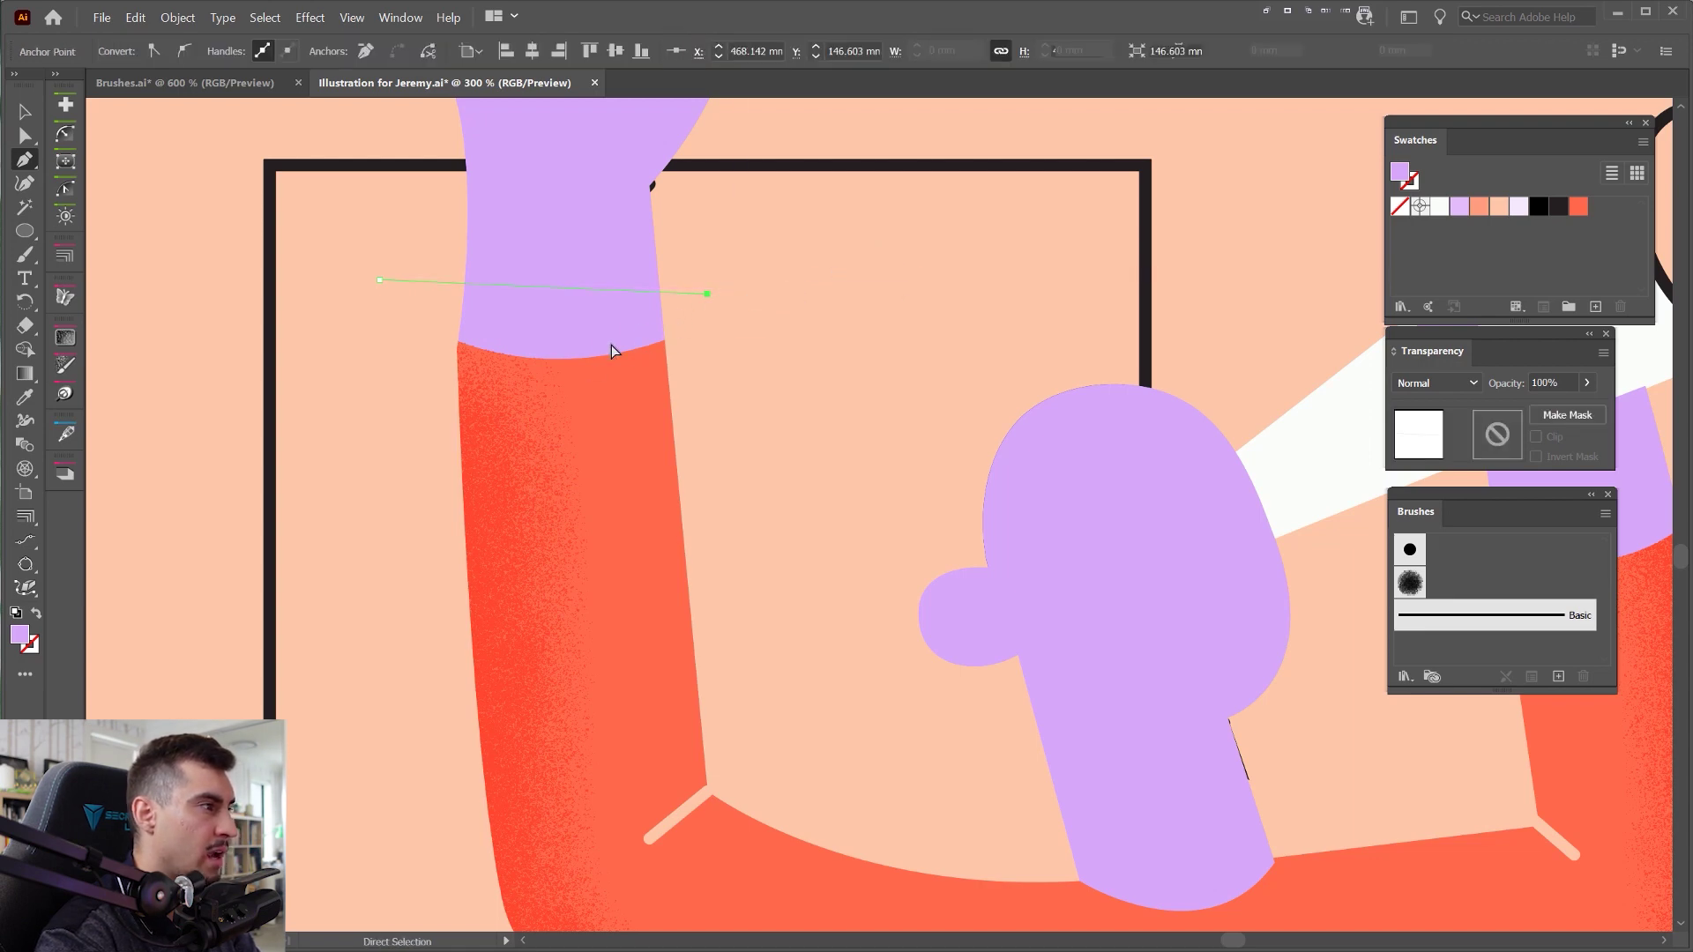
pyautogui.hotkey('ctrl', 'z')
pyautogui.scroll(1, 577, 327)
pyautogui.moveTo(716, 308); pyautogui.dragTo(949, 242)
pyautogui.press('a')
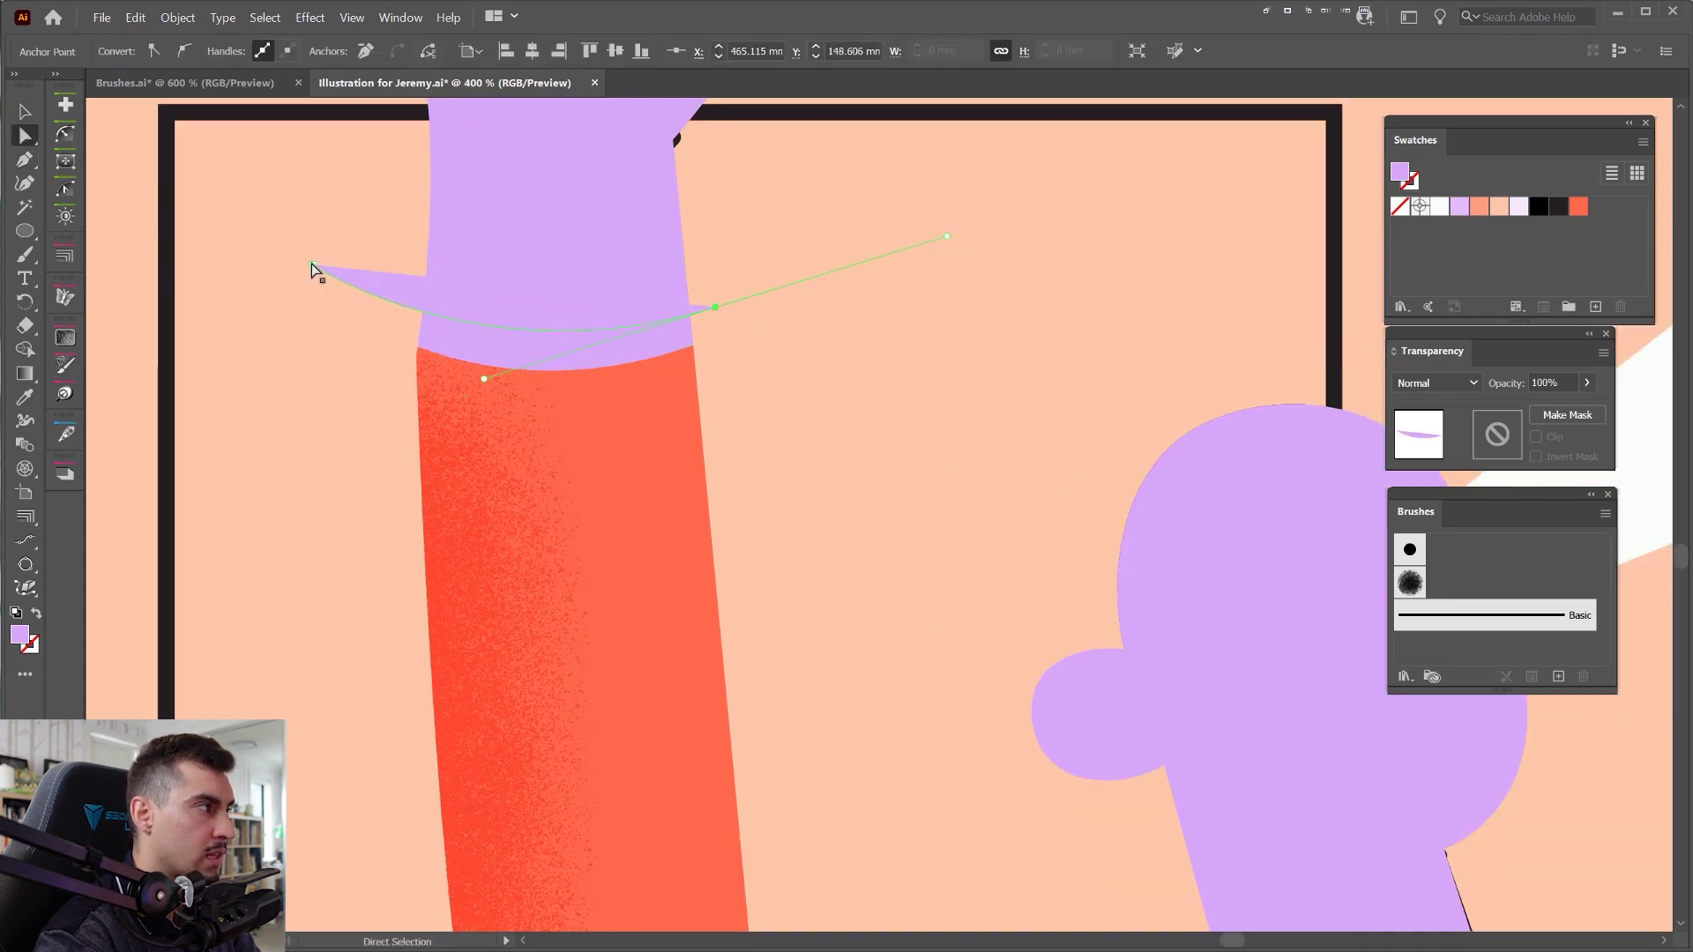
pyautogui.moveTo(313, 269); pyautogui.dragTo(350, 284)
pyautogui.press('v')
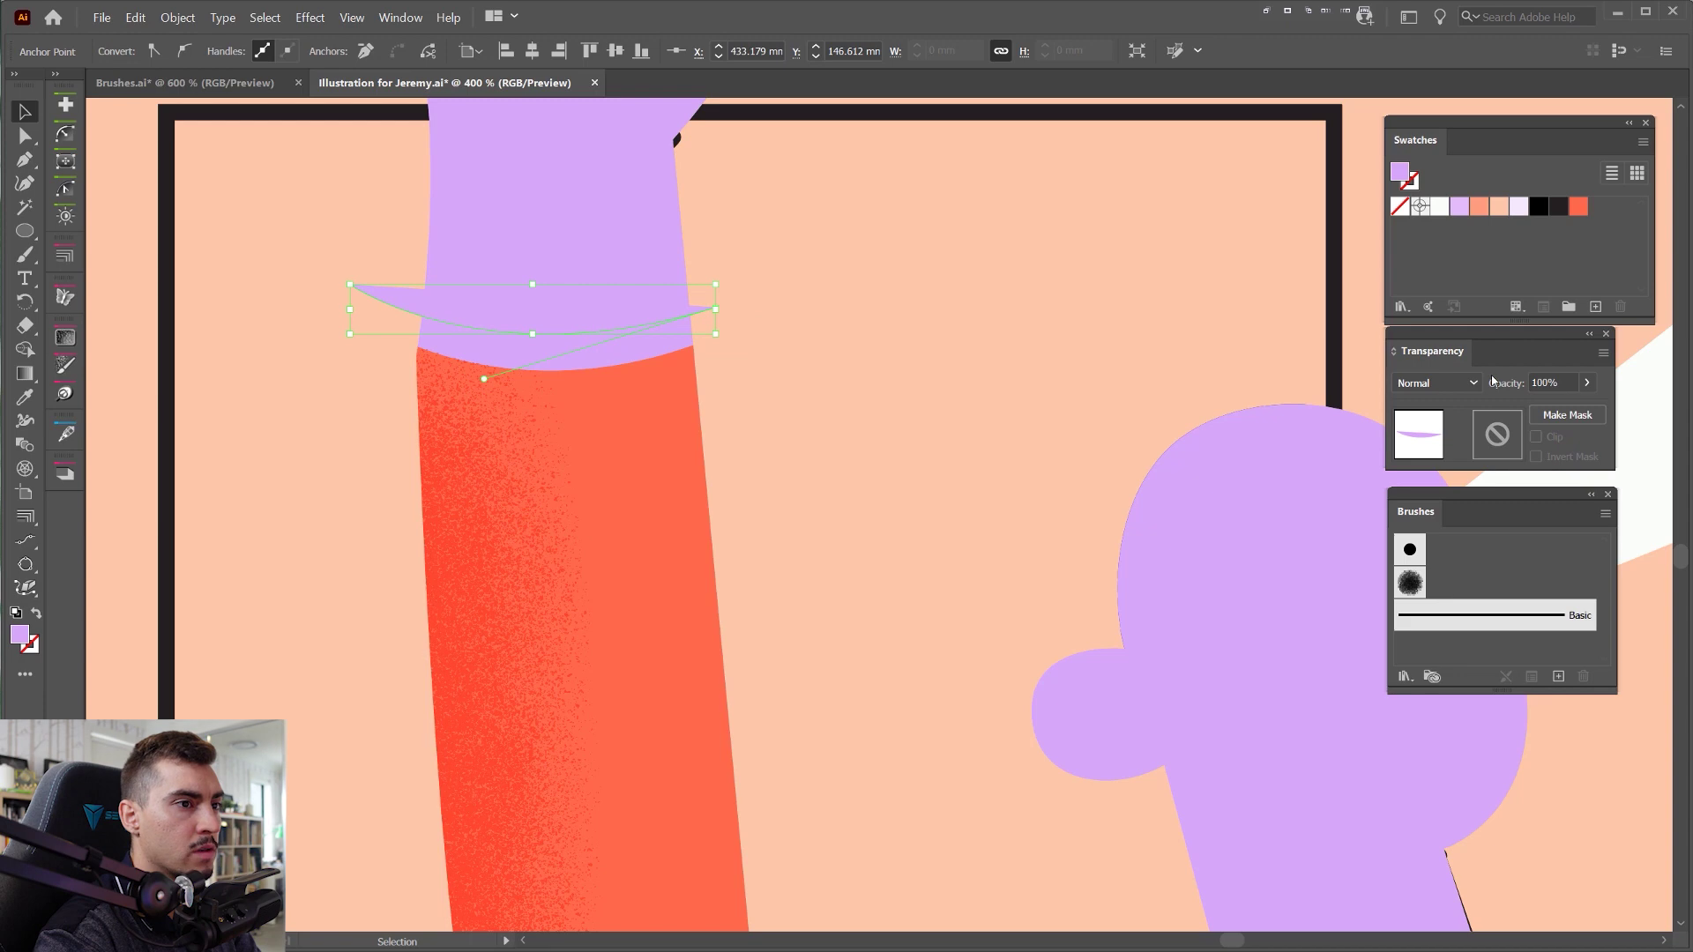
# - Apply the grainy Brush 4 to the raised wrist's curved path, with a 0.5 pt stroke and no fill
pyautogui.click(1409, 583)
pyautogui.press('c')
pyautogui.press('v')
pyautogui.click(697, 312)
pyautogui.press('a')
pyautogui.click(299, 51)
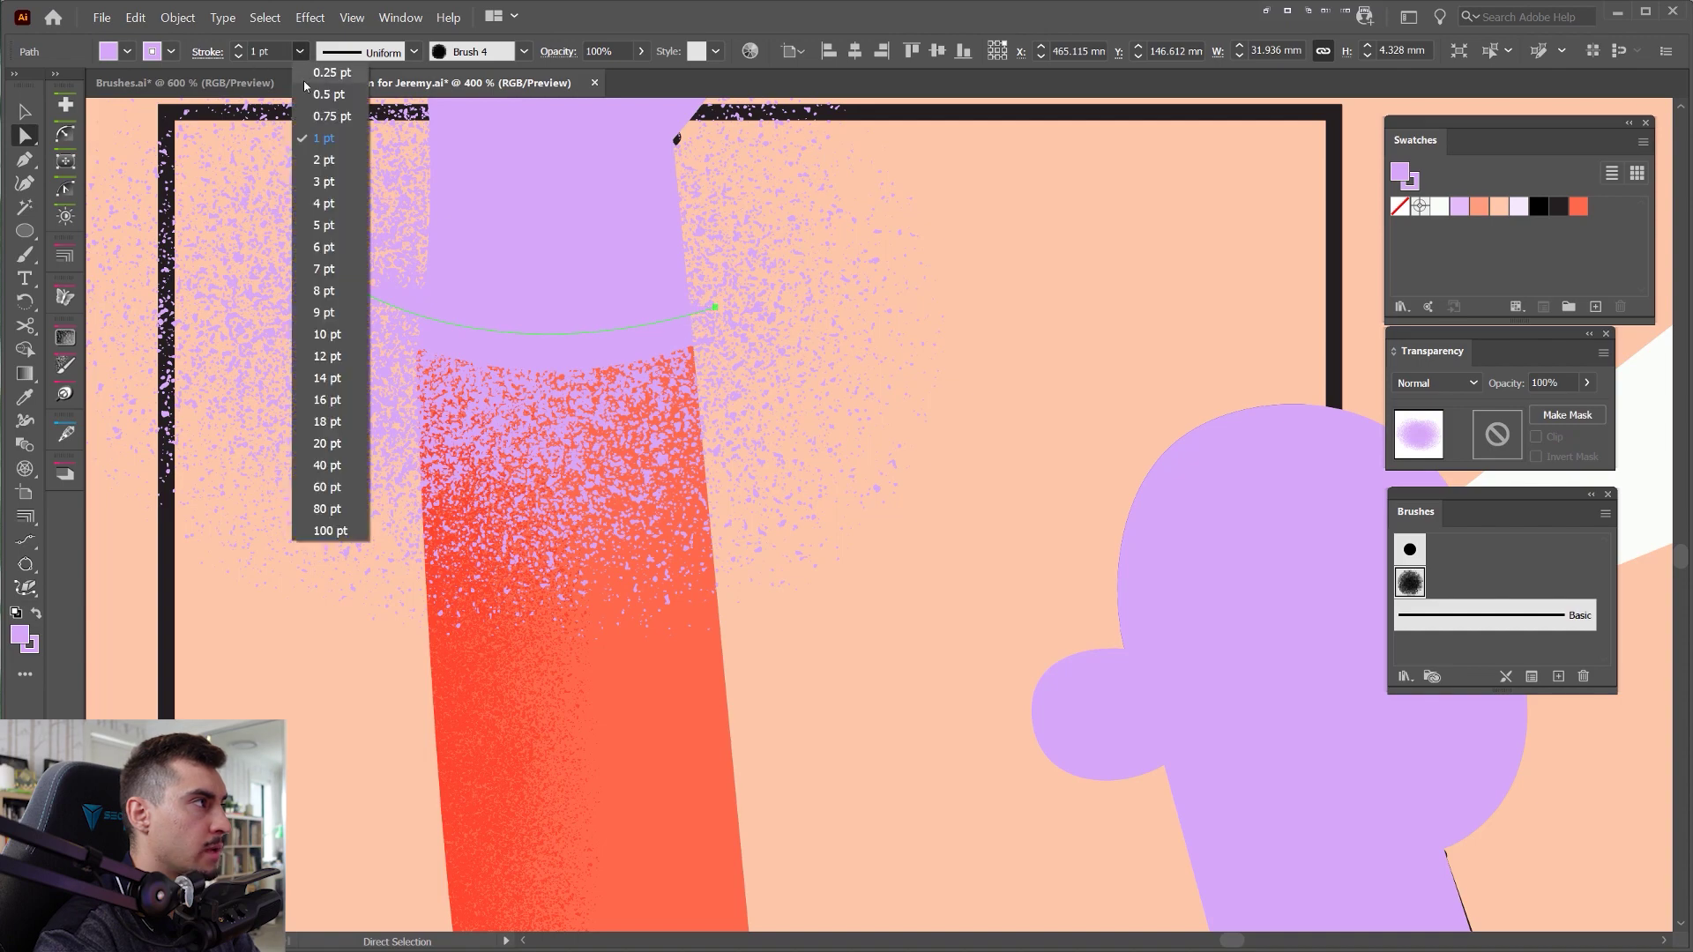
pyautogui.click(320, 97)
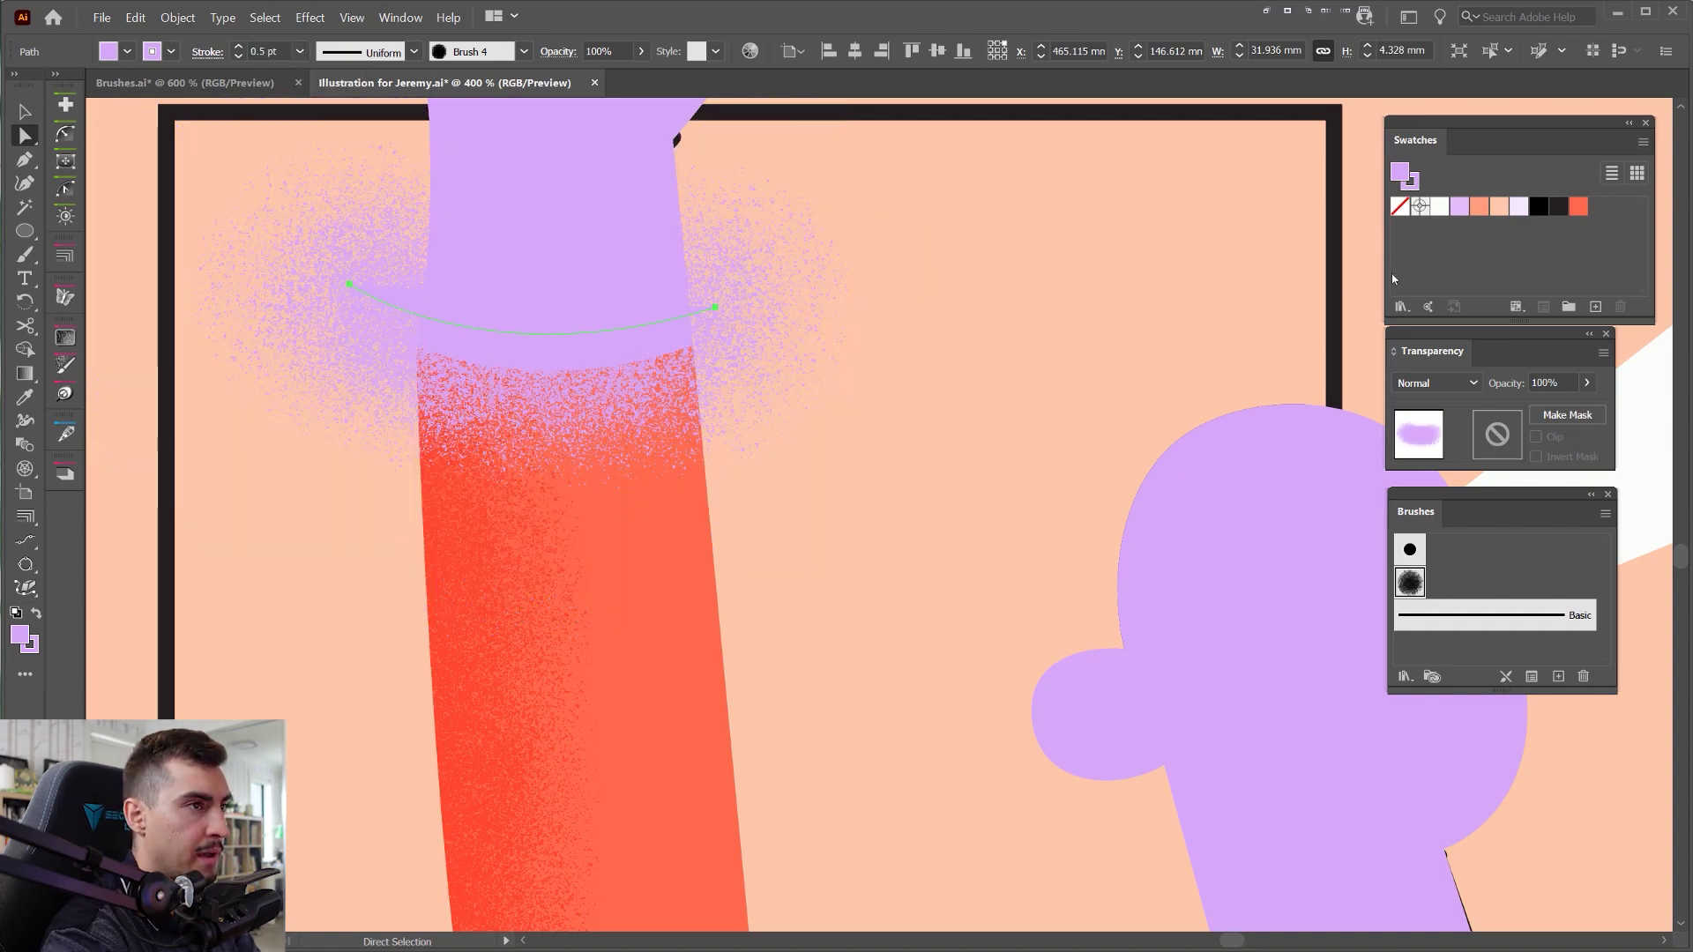
pyautogui.press('/')
# - Set the blending mode of the grainy stroke across the raised wrist to Overlay
pyautogui.click(1436, 385)
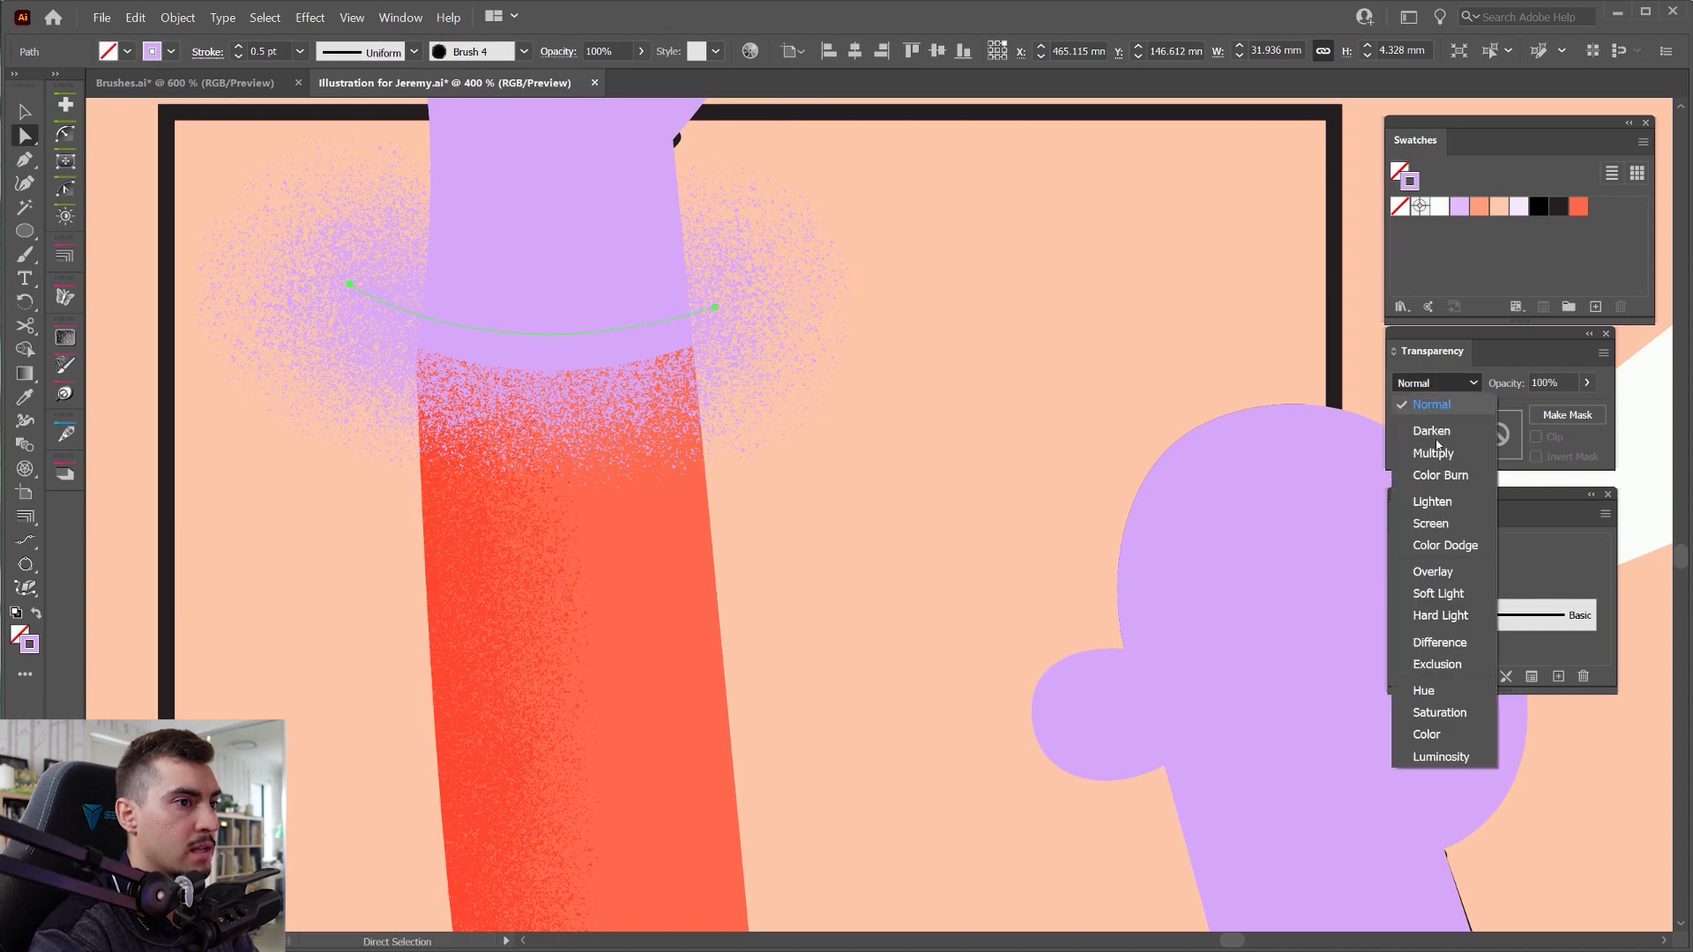
pyautogui.click(1303, 533)
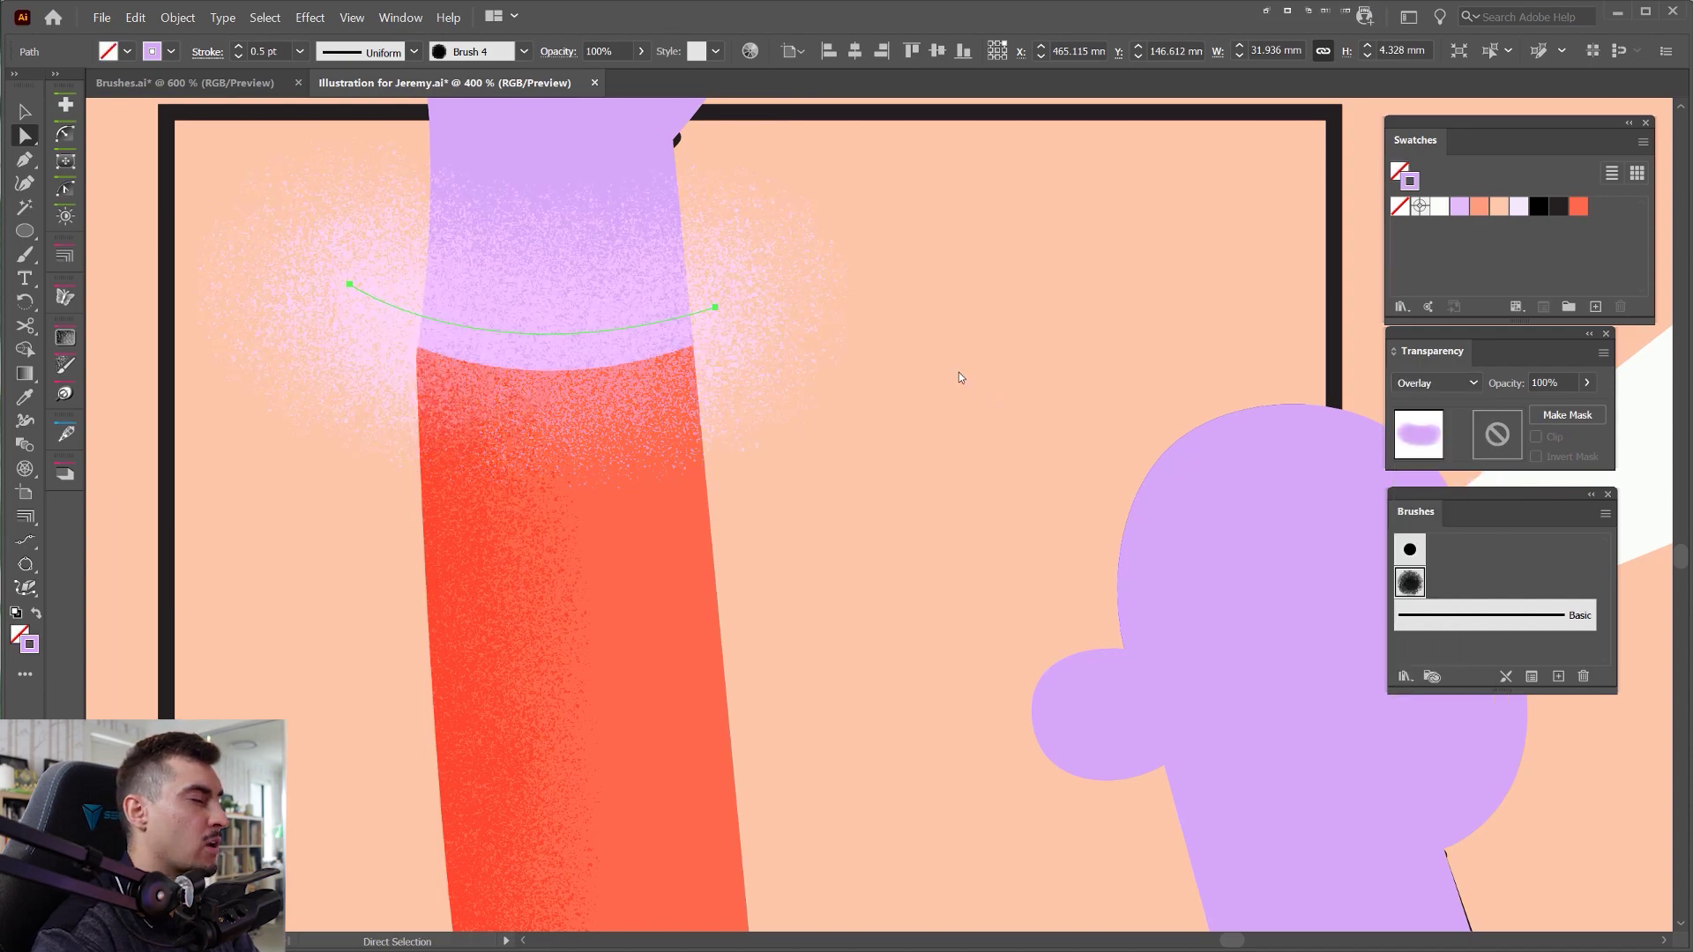
pyautogui.moveTo(874, 275); pyautogui.dragTo(1033, 488)
pyautogui.scroll(3, 678, 485)
pyautogui.scroll(-3, 687, 485)
# - Send the wrist's grainy stroke behind the raised hand's purple shape and clip the stroke to that shape
pyautogui.click(757, 333)
pyautogui.click(875, 497)
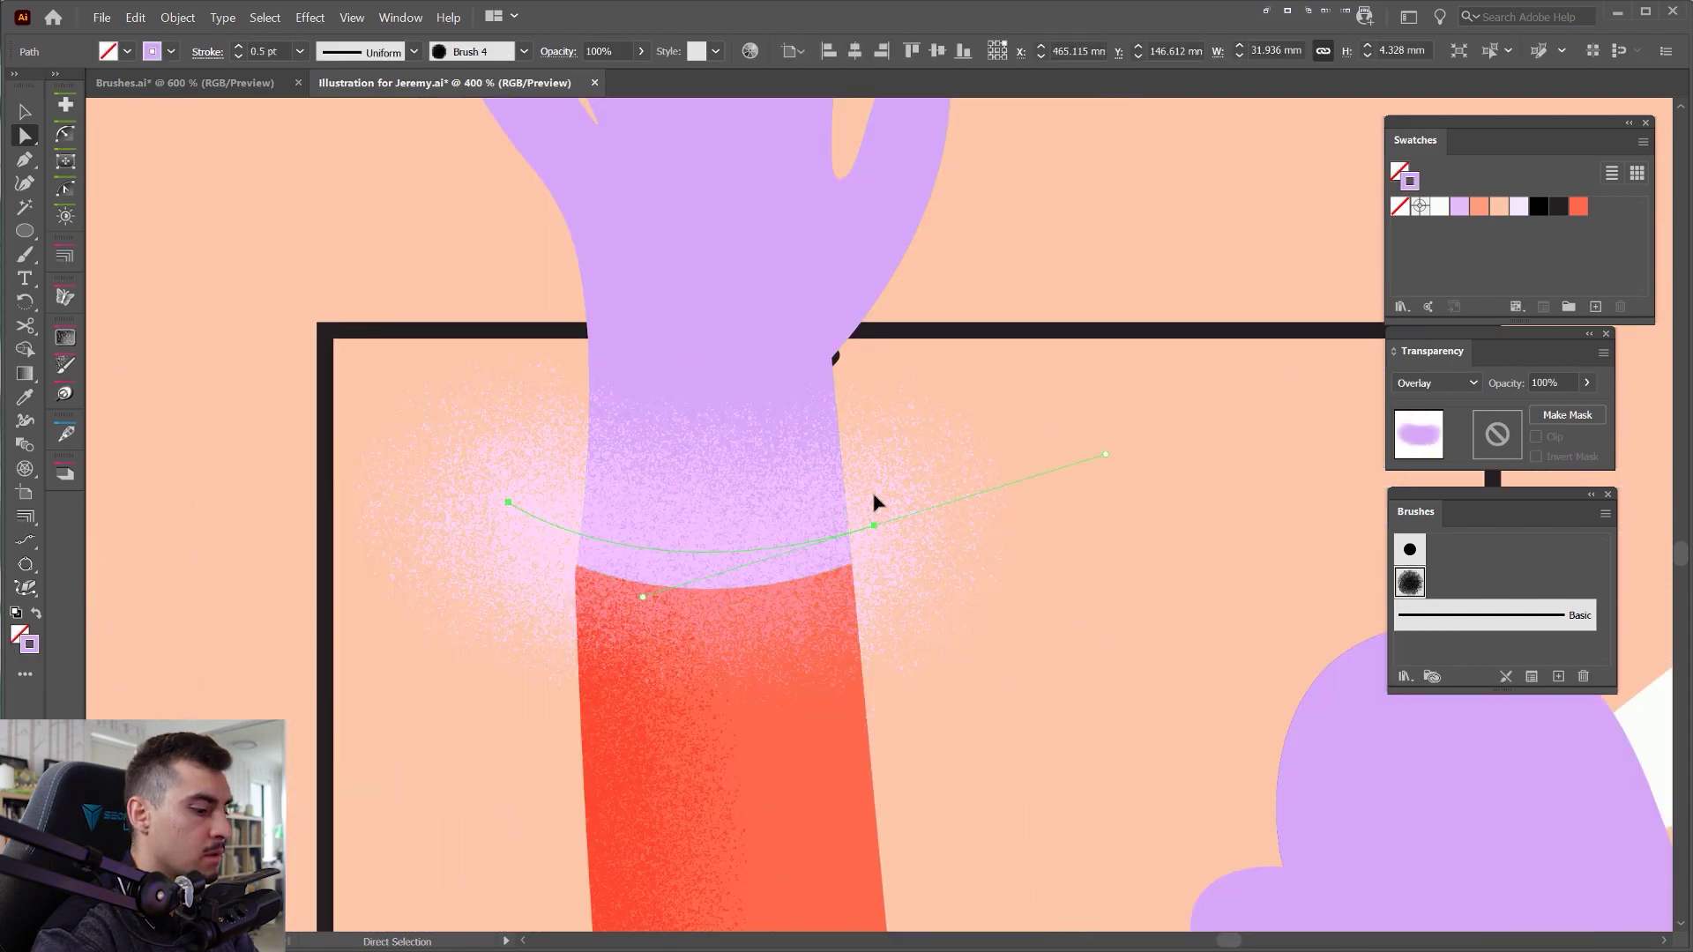
pyautogui.hotkey('ctrl', '[')
pyautogui.press('v')
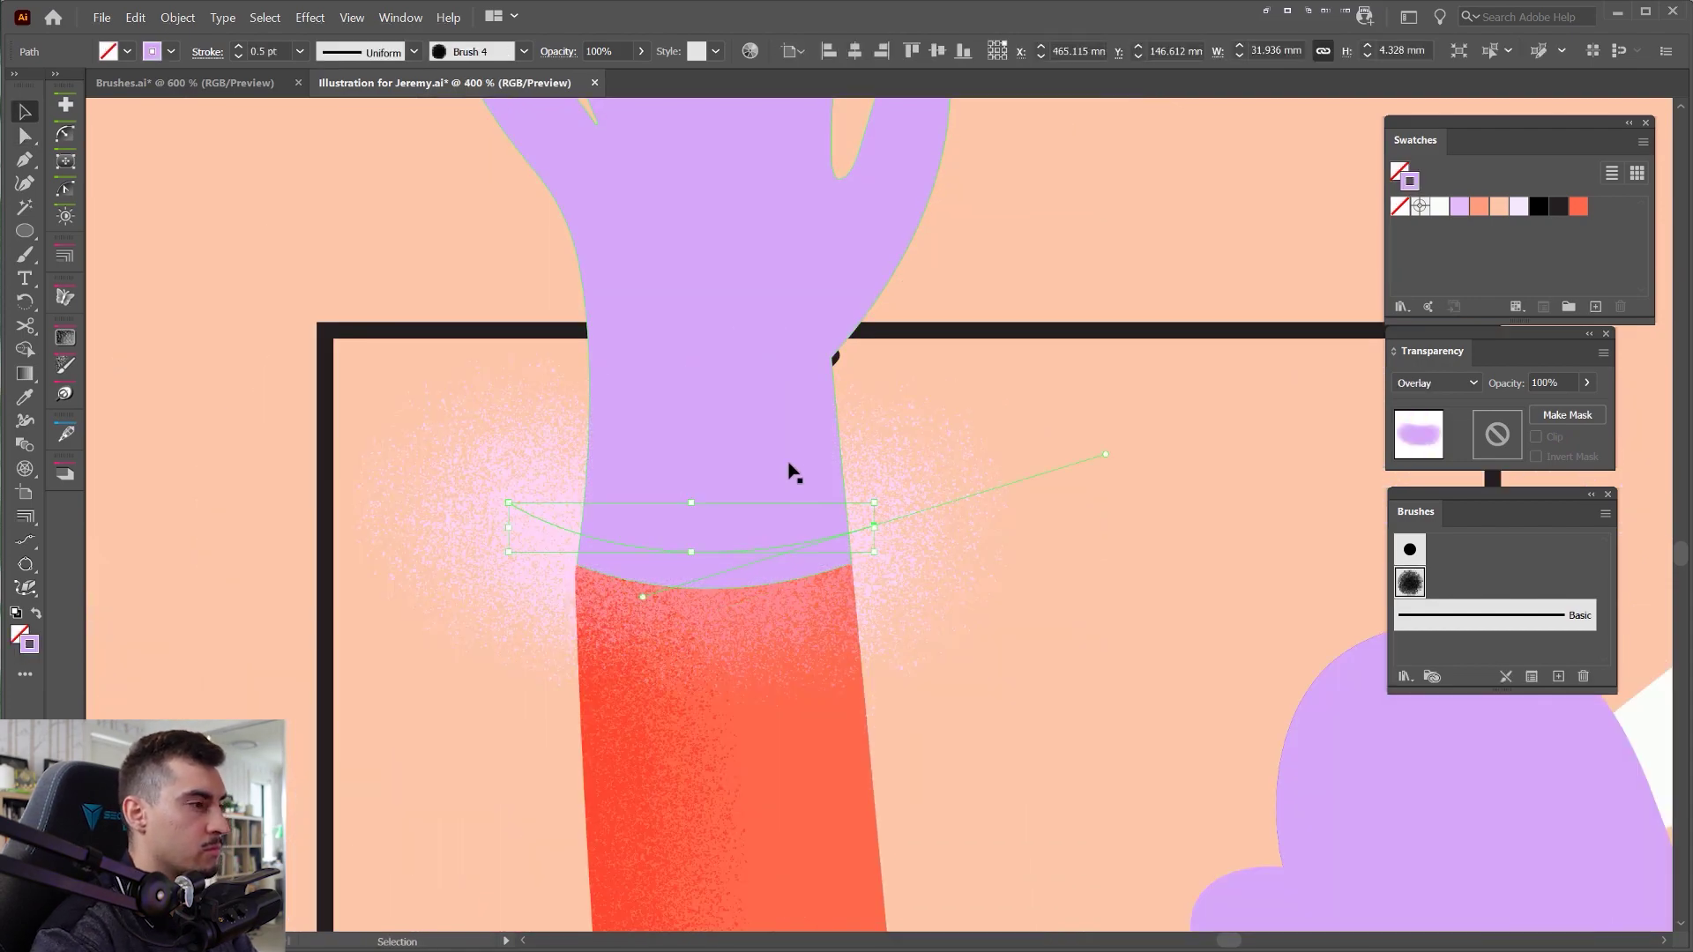
pyautogui.keyDown('shift'); pyautogui.click(797, 321); pyautogui.keyUp('shift')
pyautogui.hotkey('ctrl', '7')
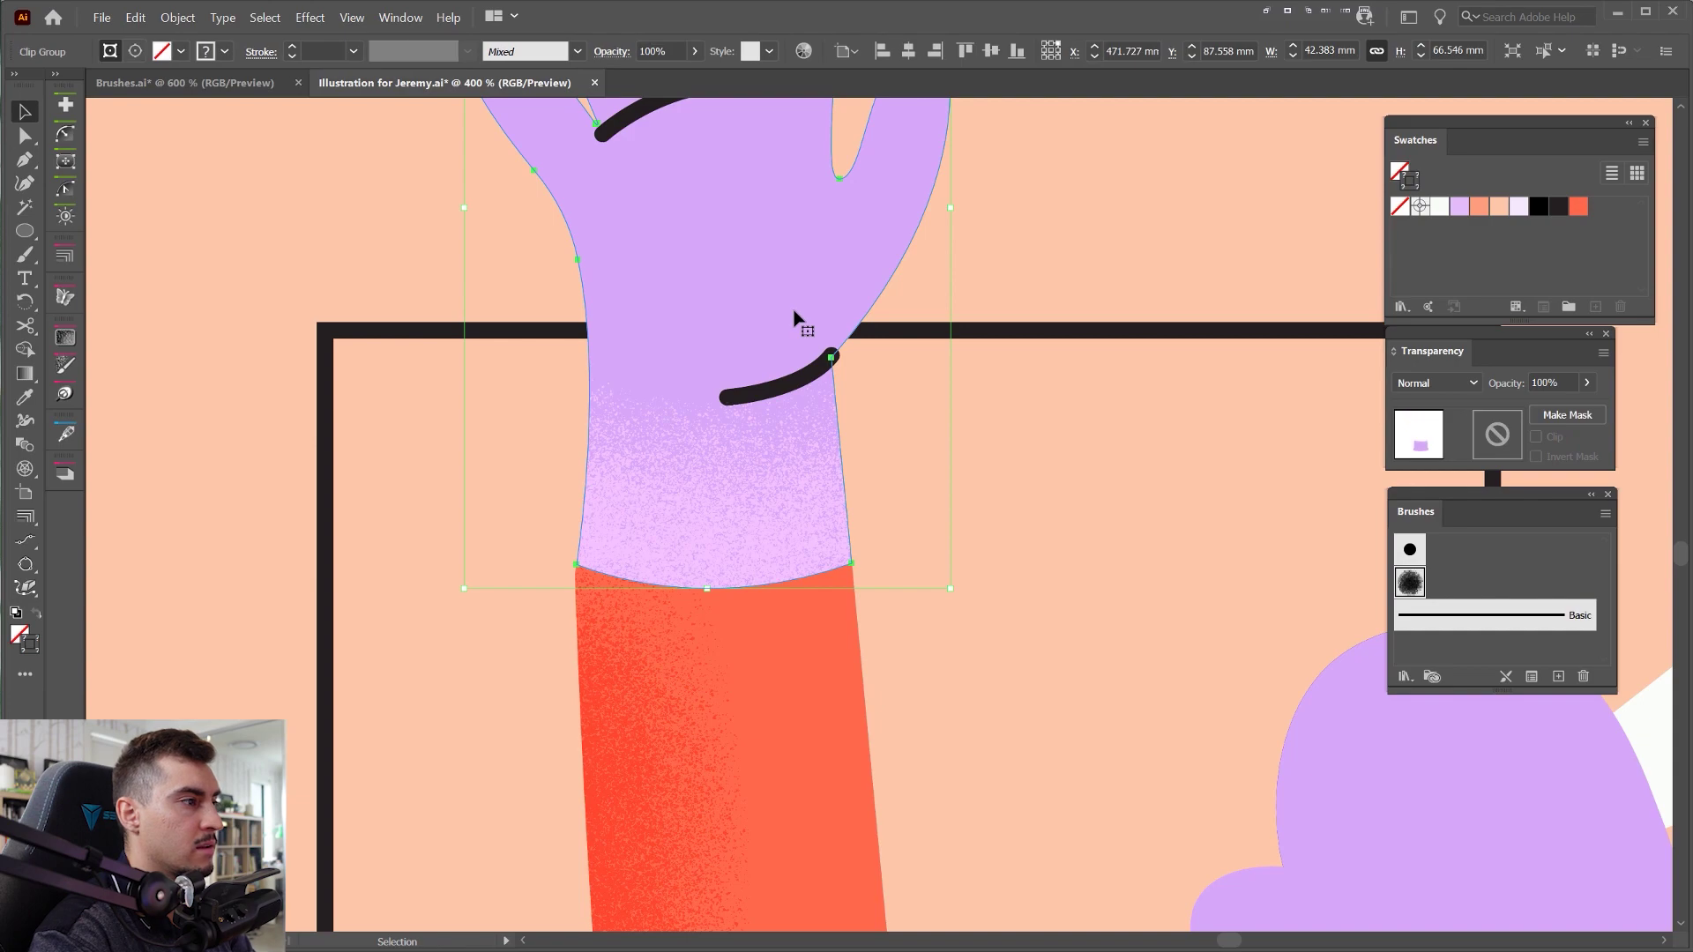
pyautogui.click(1108, 441)
# - Draw a curved Pen path across the wrist of the hand holding the telescope, just above the sleeve cuff
pyautogui.scroll(-2, 1107, 441)
pyautogui.moveTo(1260, 297); pyautogui.dragTo(912, 323)
pyautogui.scroll(-1, 912, 322)
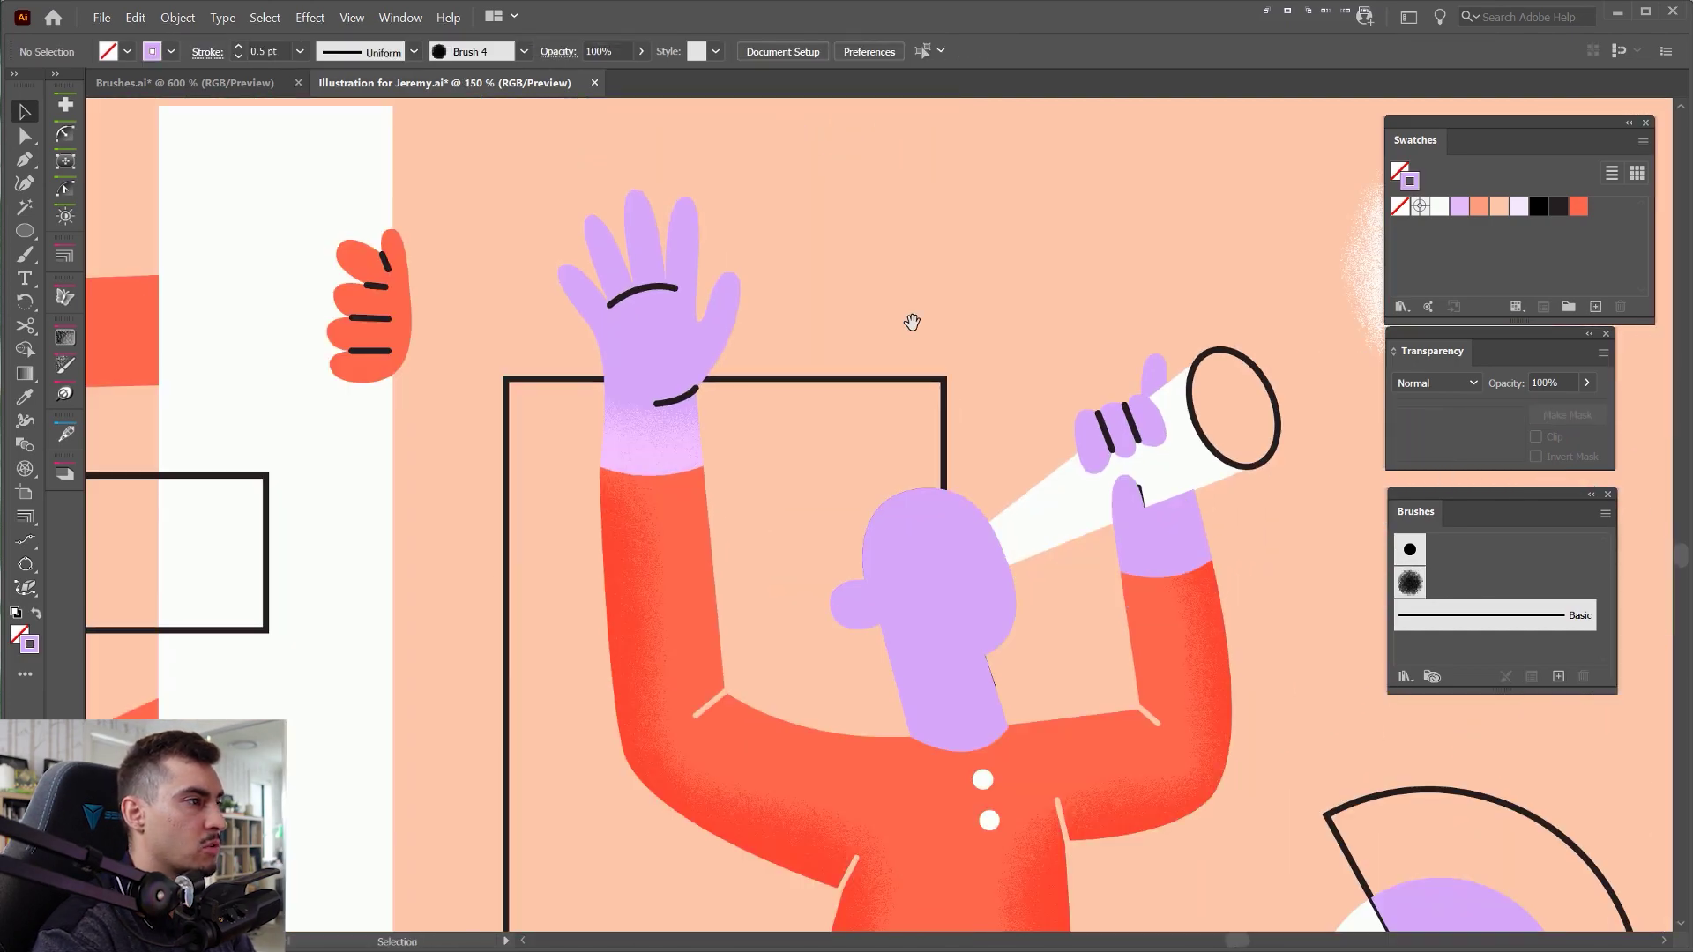
pyautogui.scroll(-2, 912, 323)
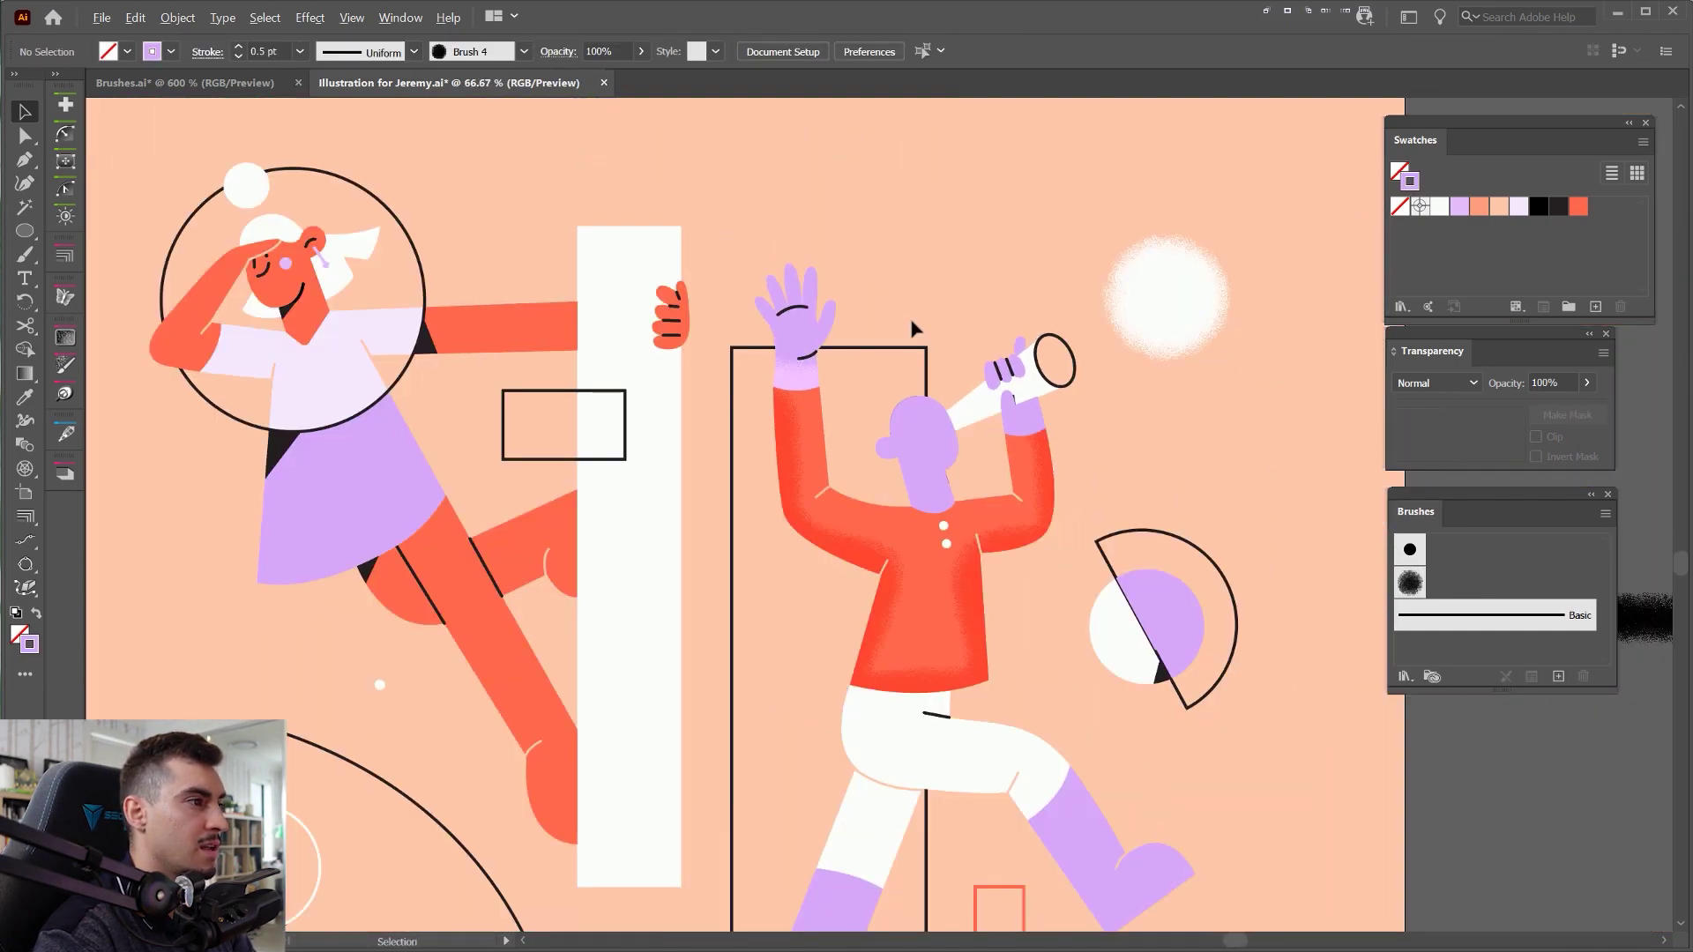
pyautogui.scroll(5, 912, 322)
pyautogui.scroll(1, 961, 313)
pyautogui.moveTo(1156, 283); pyautogui.dragTo(896, 473)
pyautogui.scroll(-1, 895, 472)
pyautogui.moveTo(1116, 423); pyautogui.dragTo(396, 336)
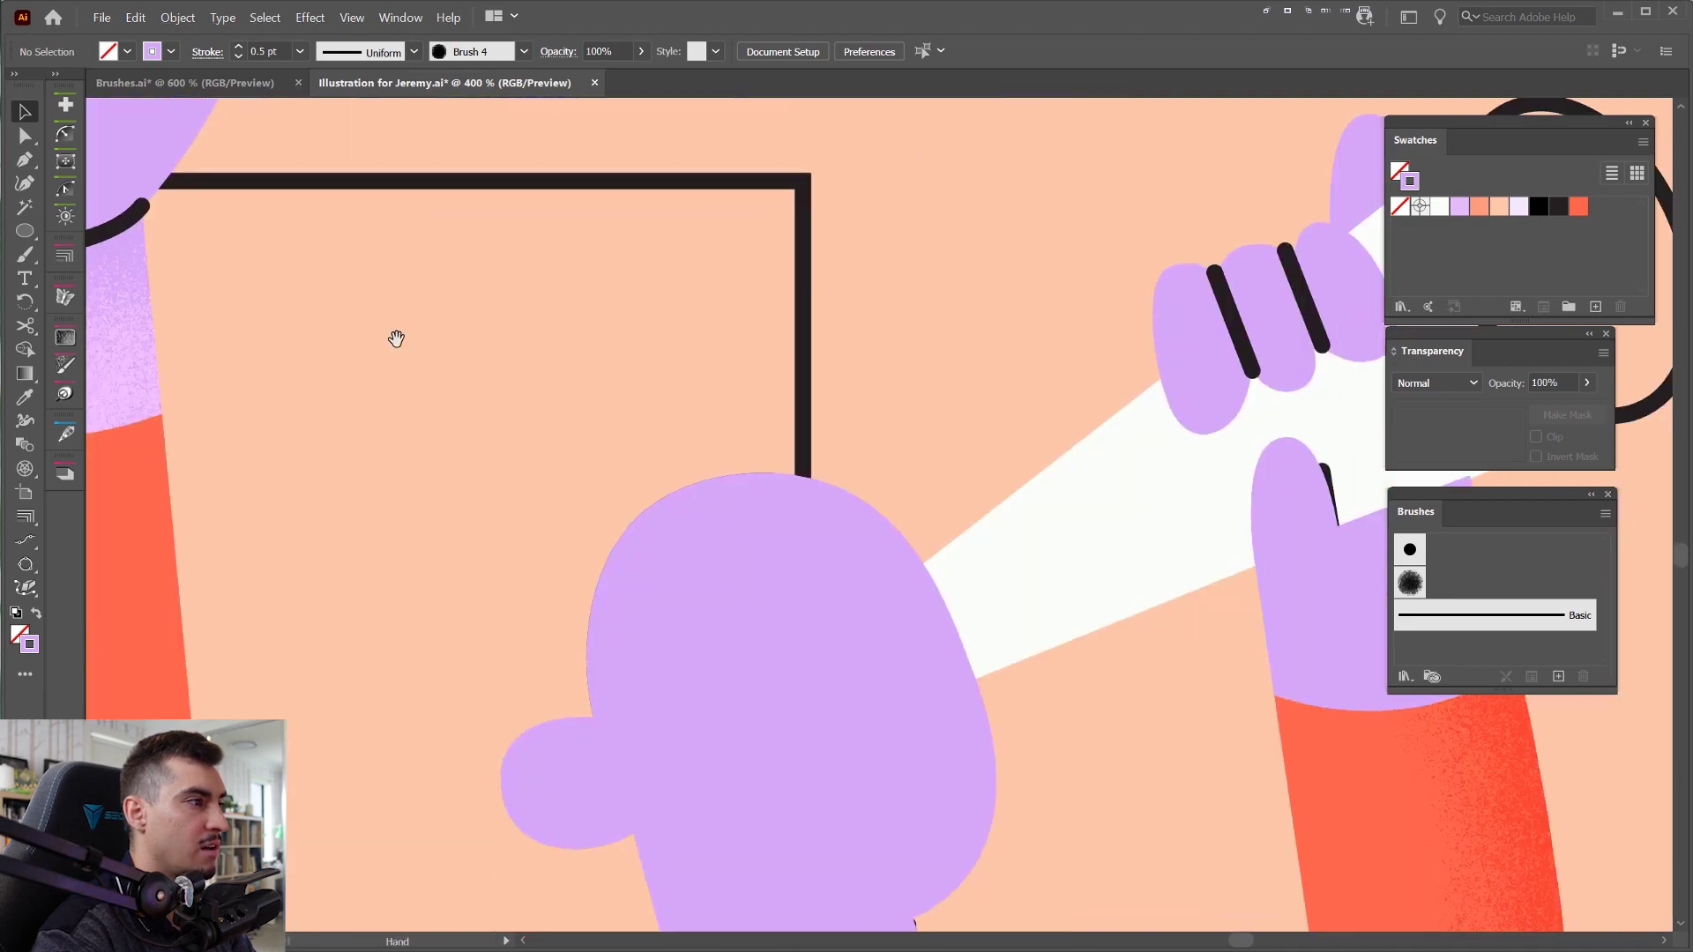
pyautogui.moveTo(1233, 584); pyautogui.dragTo(726, 496)
pyautogui.press('p')
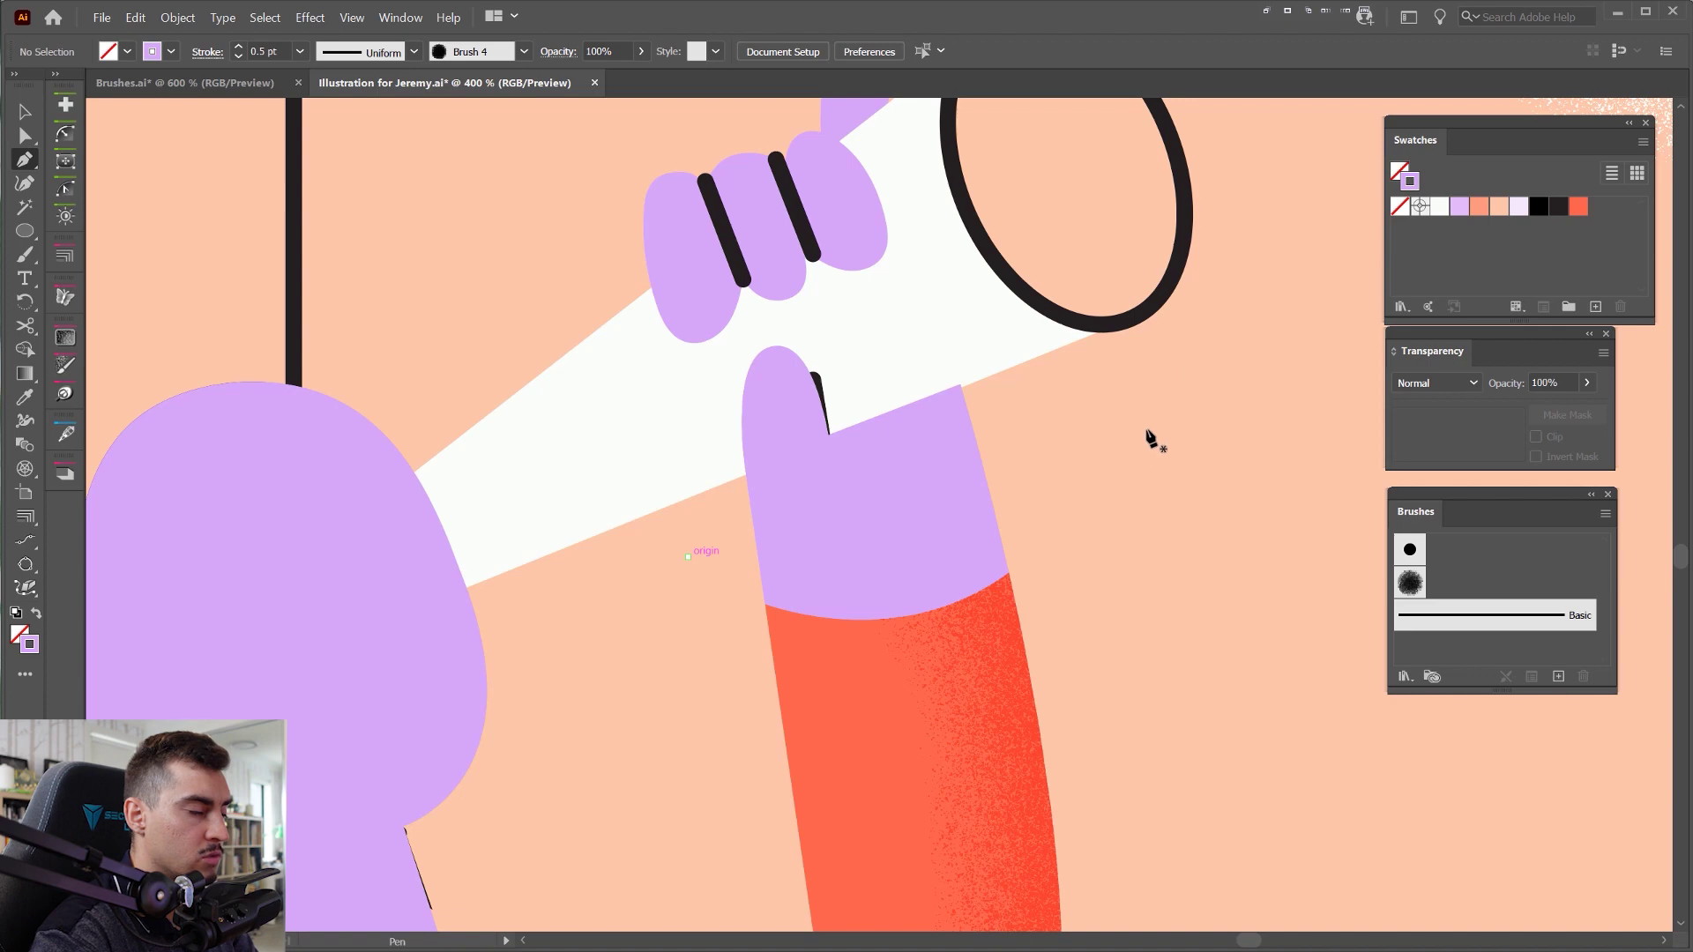
pyautogui.moveTo(1040, 491); pyautogui.dragTo(1169, 398)
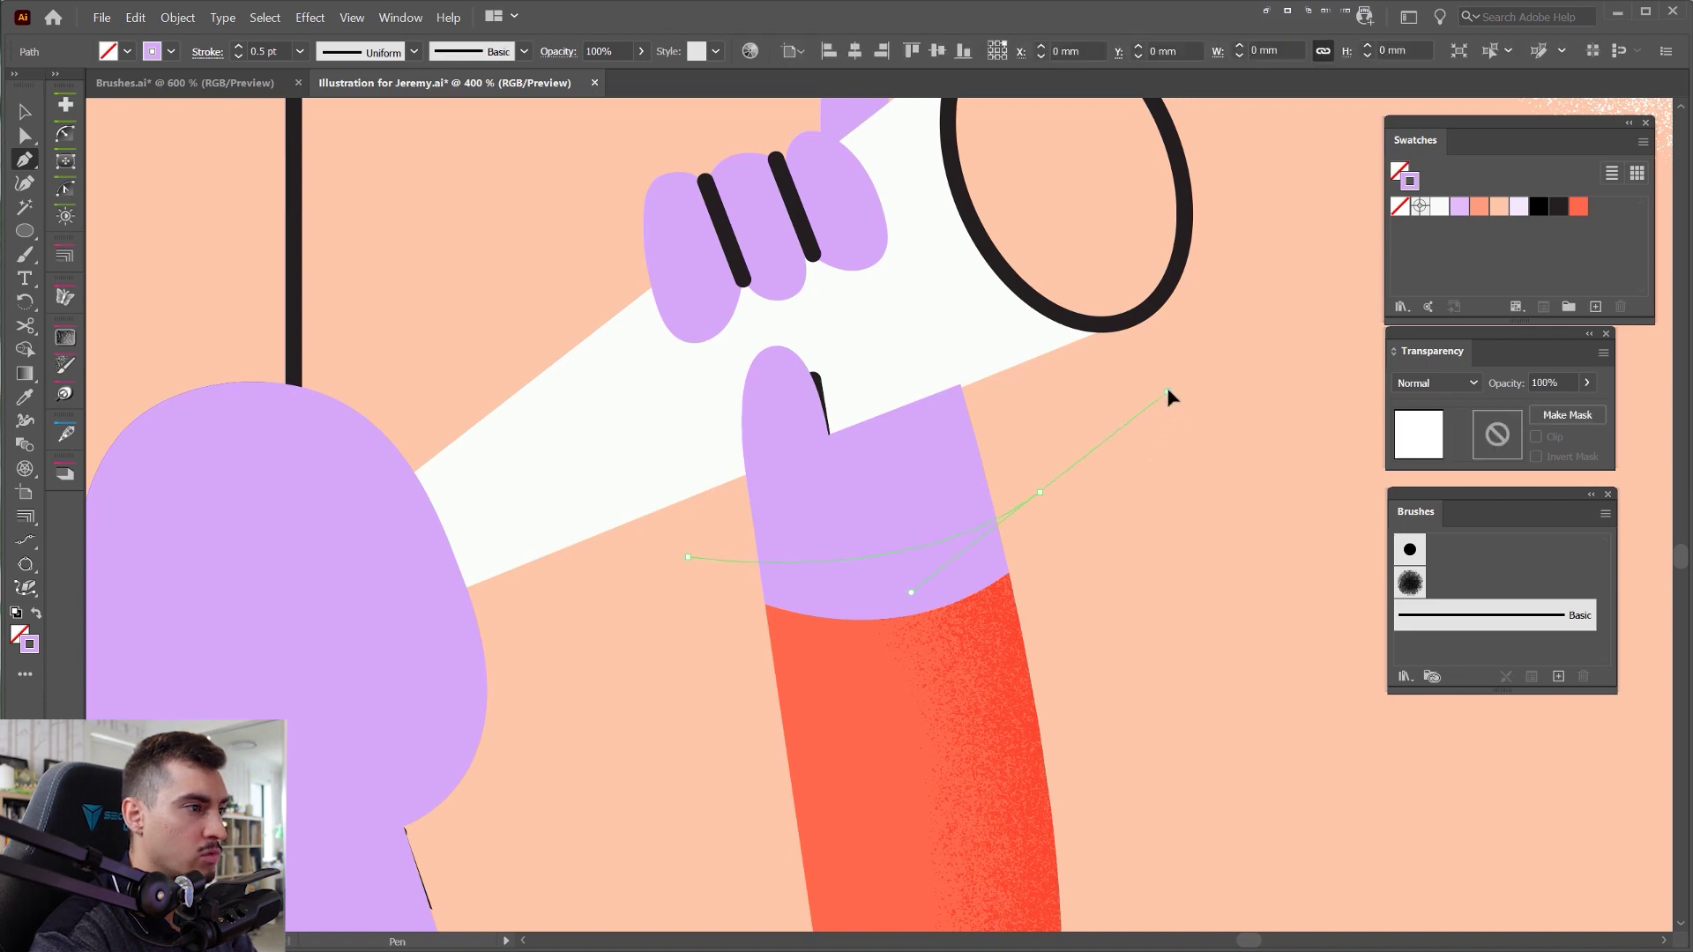
# - Apply the grainy brush to the telescope wrist's path and match its stroke weight and blending mode to the raised wrist's shading
pyautogui.press('v')
pyautogui.click(1416, 589)
pyautogui.click(238, 55)
pyautogui.click(1437, 383)
pyautogui.click(1428, 498)
# - Bring the telescope hand's purple shape to the front and clip the wrist's grainy stroke to it
pyautogui.click(882, 476)
pyautogui.hotkey('ctrl', 'shift', ']')
pyautogui.keyDown('shift'); pyautogui.click(1040, 492); pyautogui.keyUp('shift')
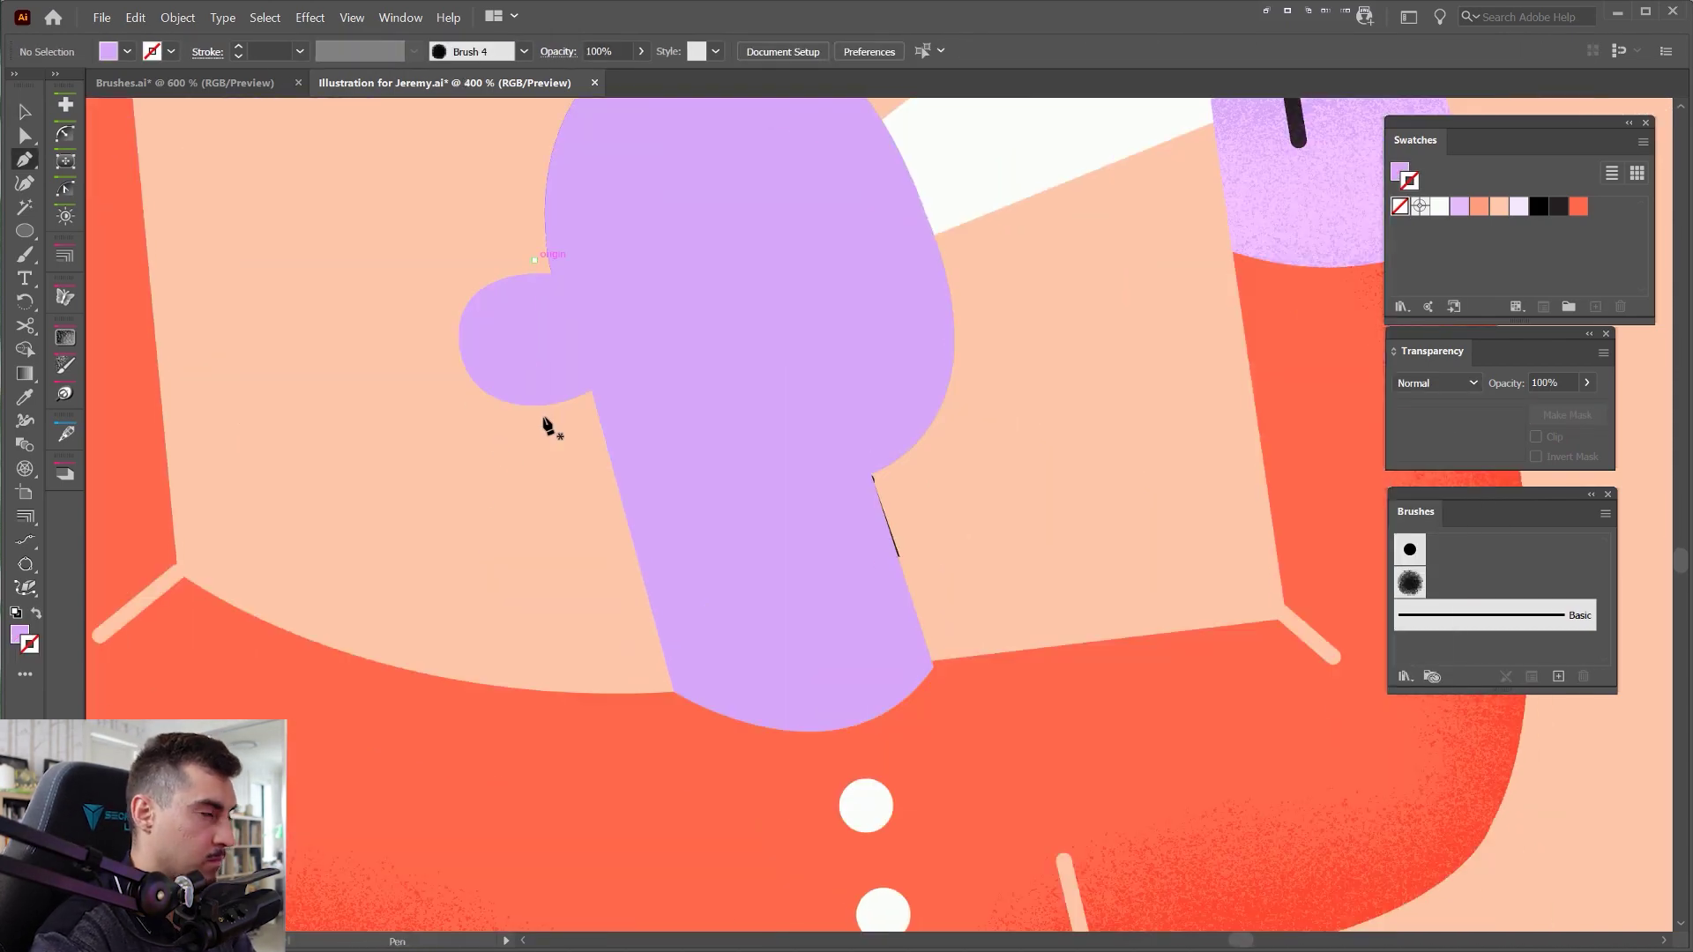
# - Draw a Pen path from just above the ear to just below it
pyautogui.click(547, 427)
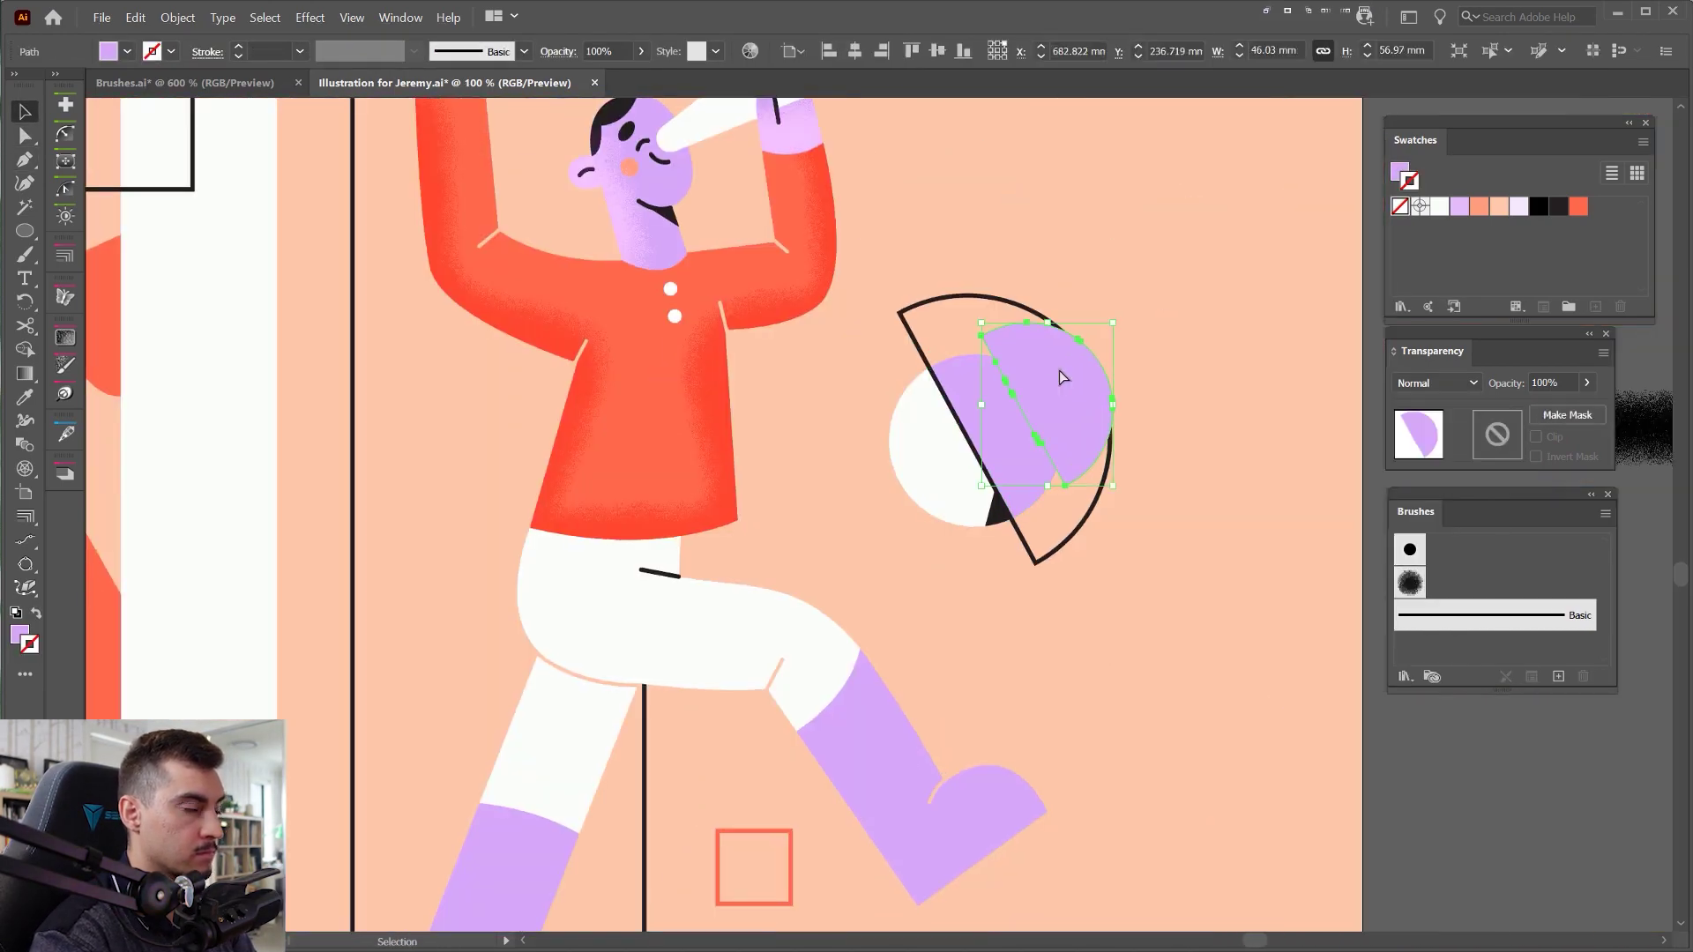
# - Paint a grainy brush stroke down the back edge and along the sole of the standing leg's purple boot
pyautogui.doubleClick(850, 458)
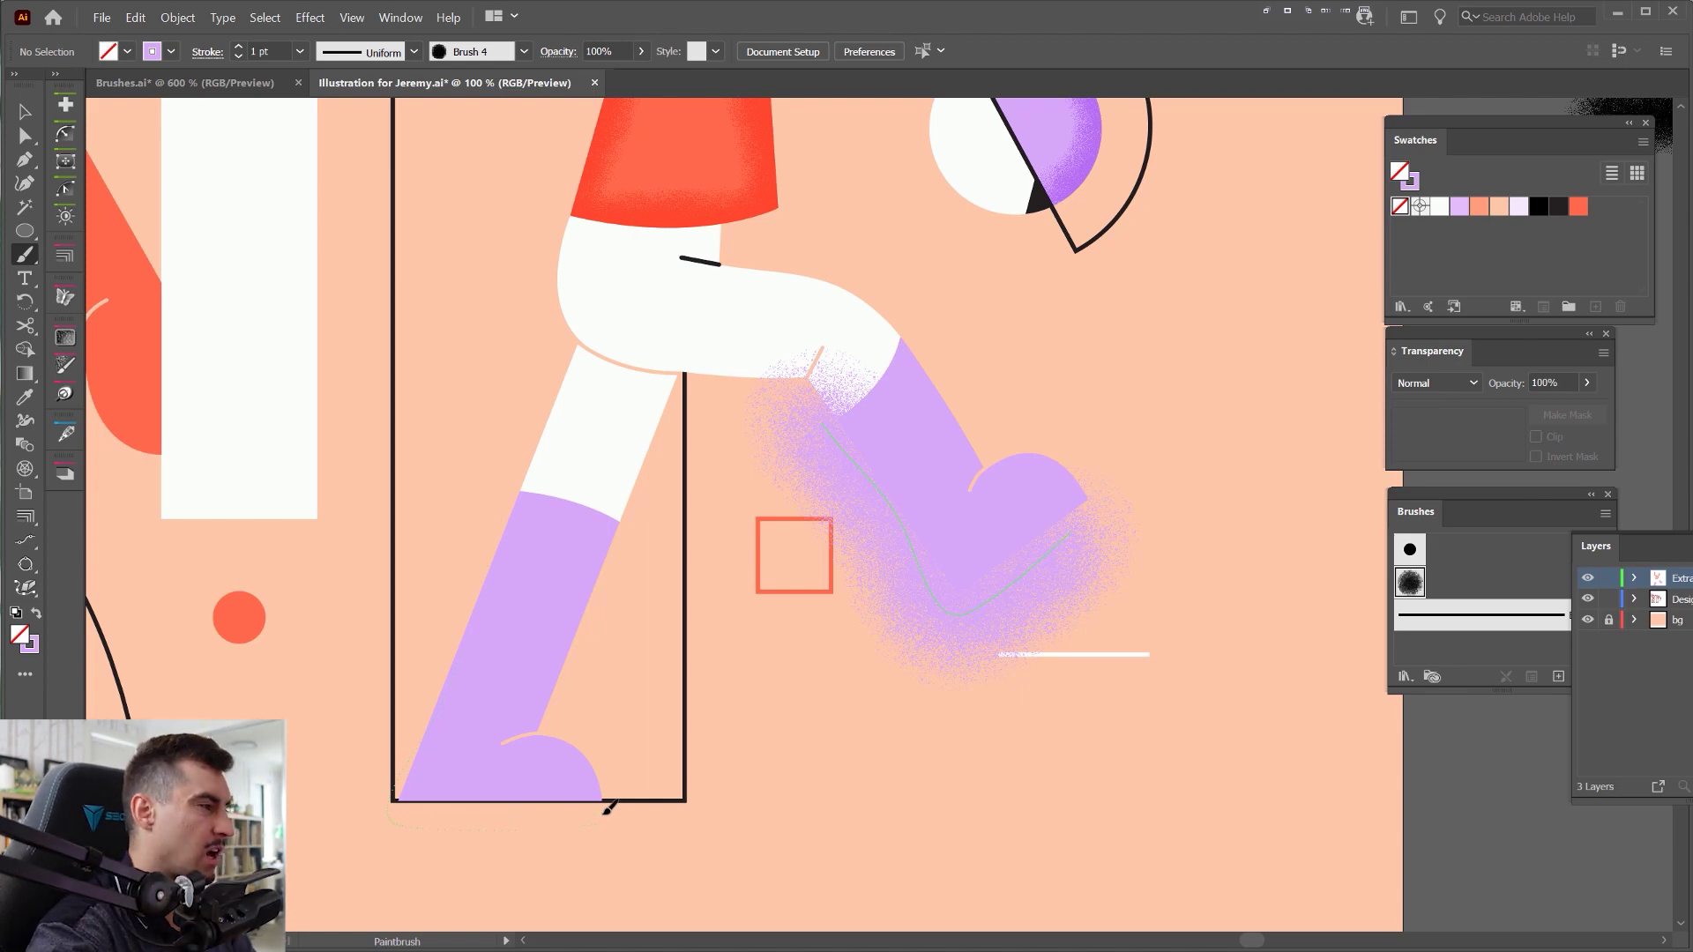
pyautogui.moveTo(608, 806); pyautogui.dragTo(617, 804)
pyautogui.press('v')
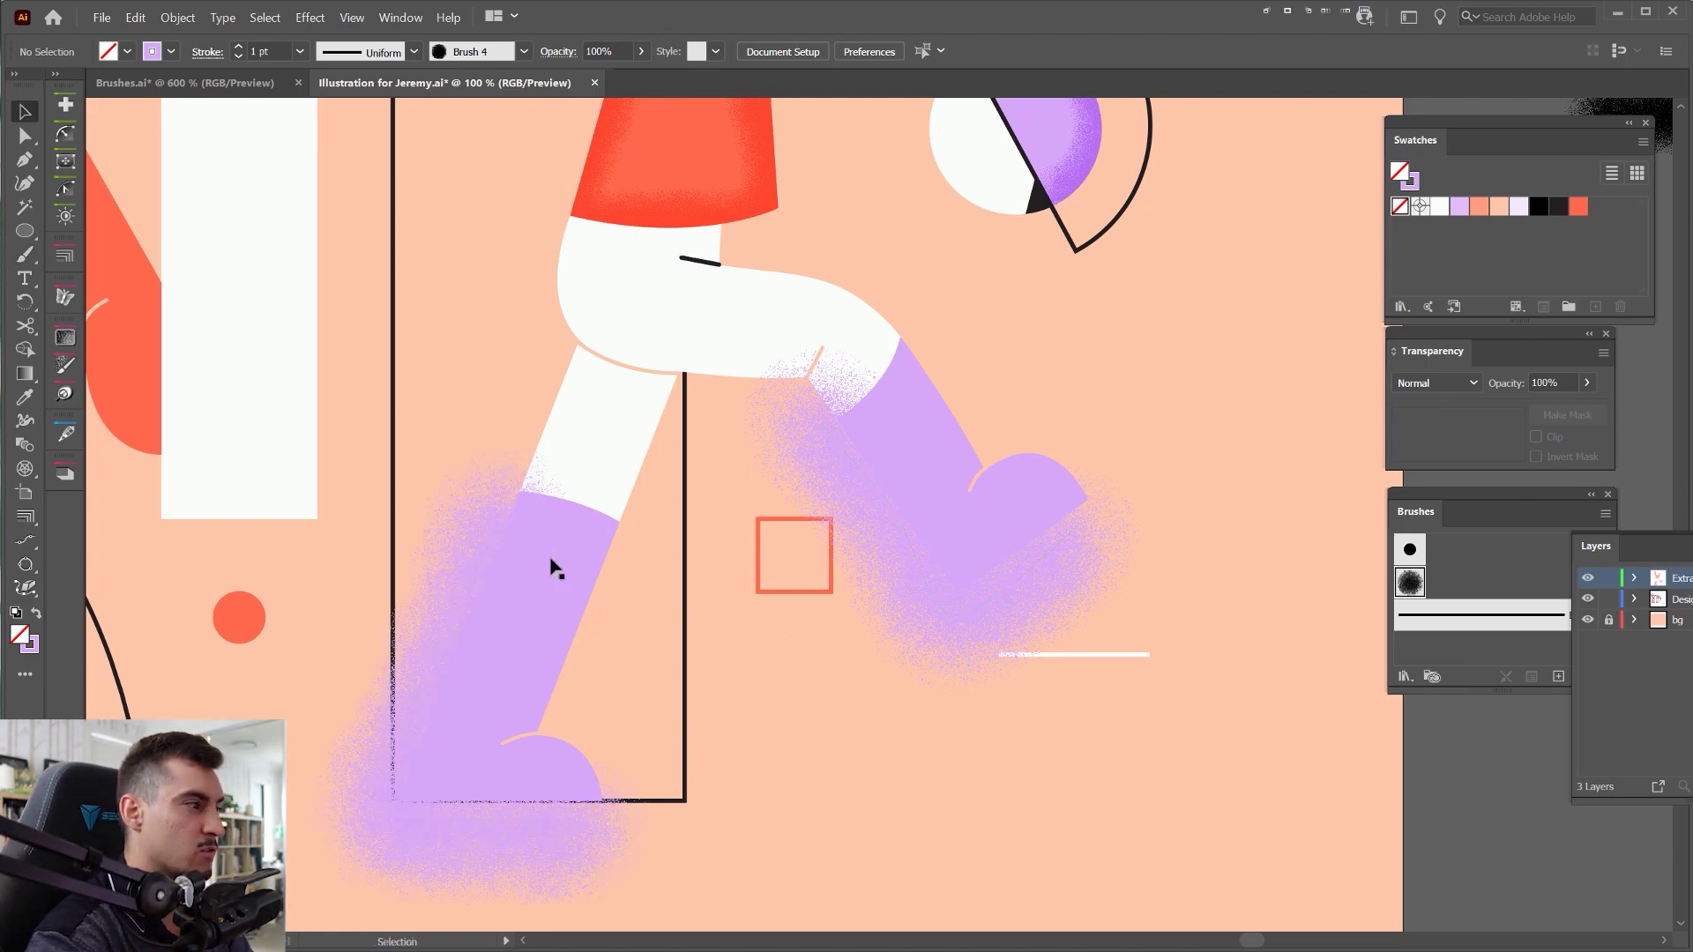
# - Set the grainy strokes along both purple boots to the Multiply blending mode
pyautogui.click(474, 622)
pyautogui.keyDown('shift'); pyautogui.click(886, 511); pyautogui.keyUp('shift')
pyautogui.click(1474, 208)
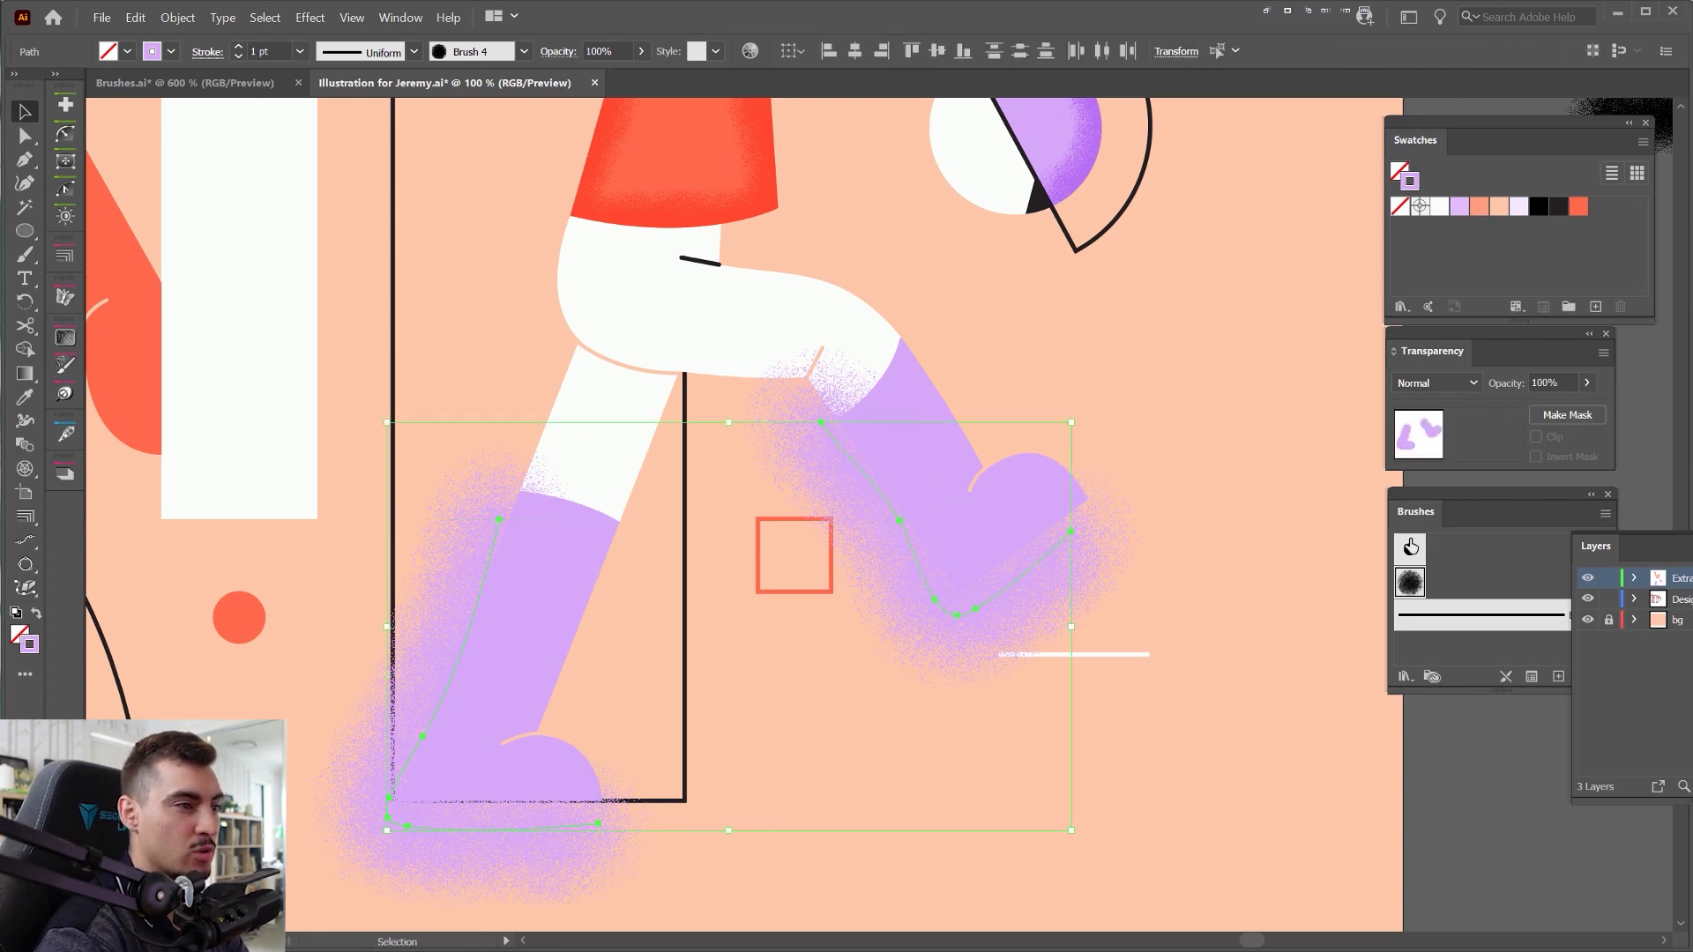
pyautogui.click(1455, 385)
pyautogui.click(1441, 455)
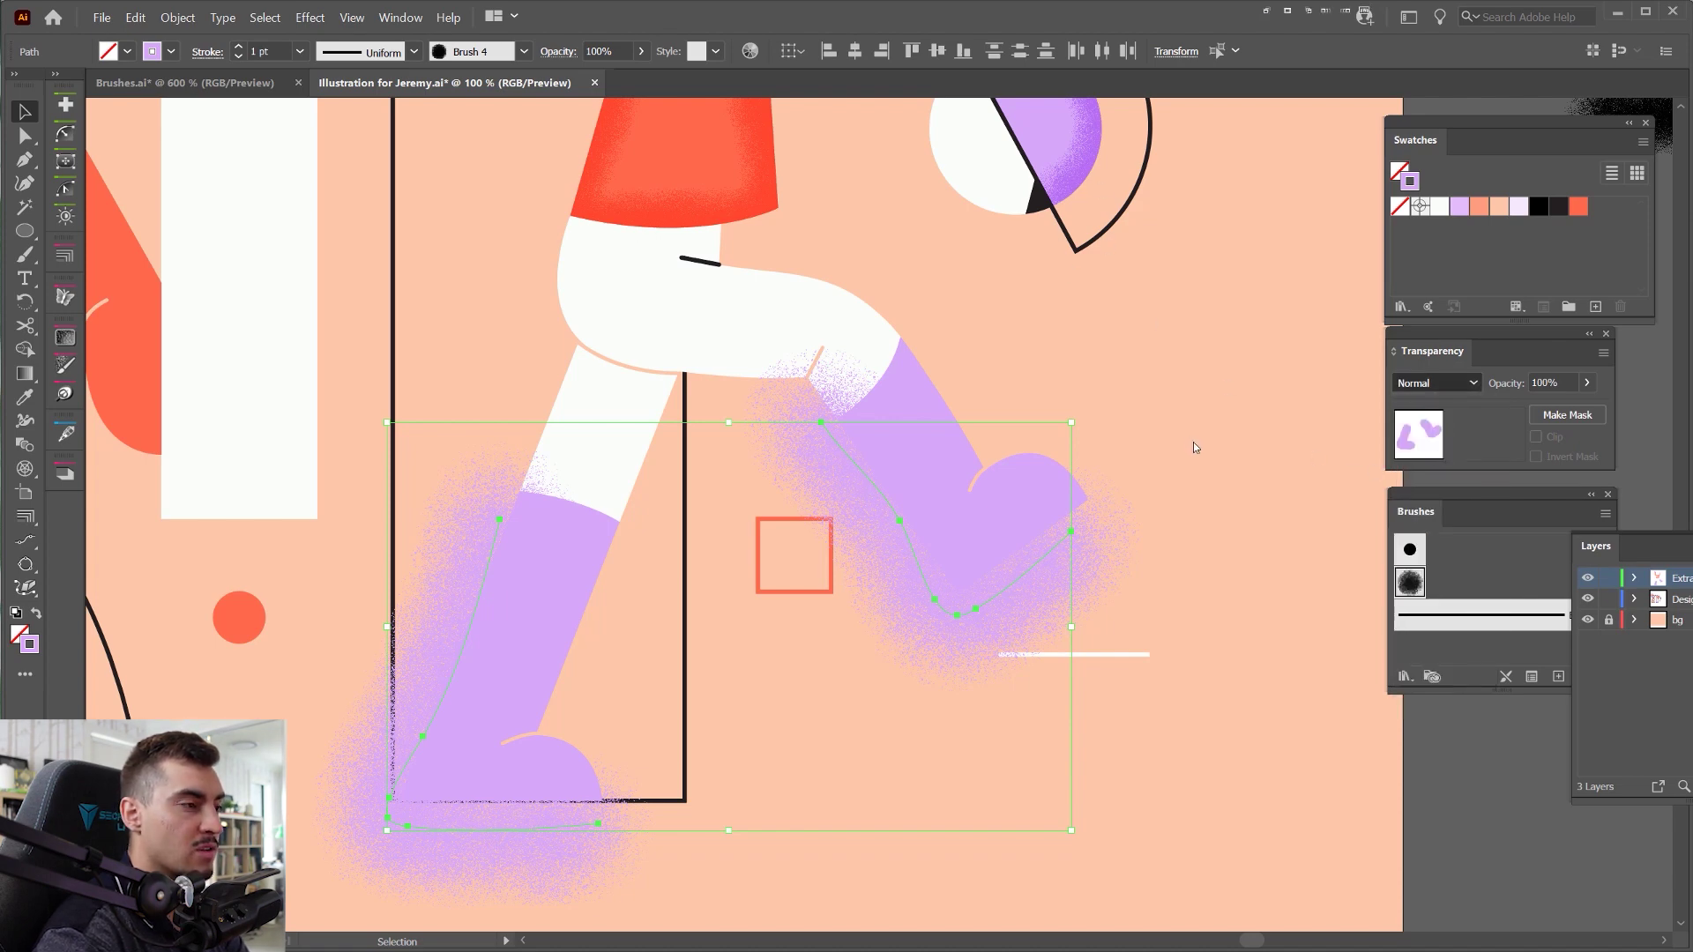
pyautogui.click(998, 380)
# - Try moving the raised leg's purple boot shape aside, and undo the move
pyautogui.click(923, 399)
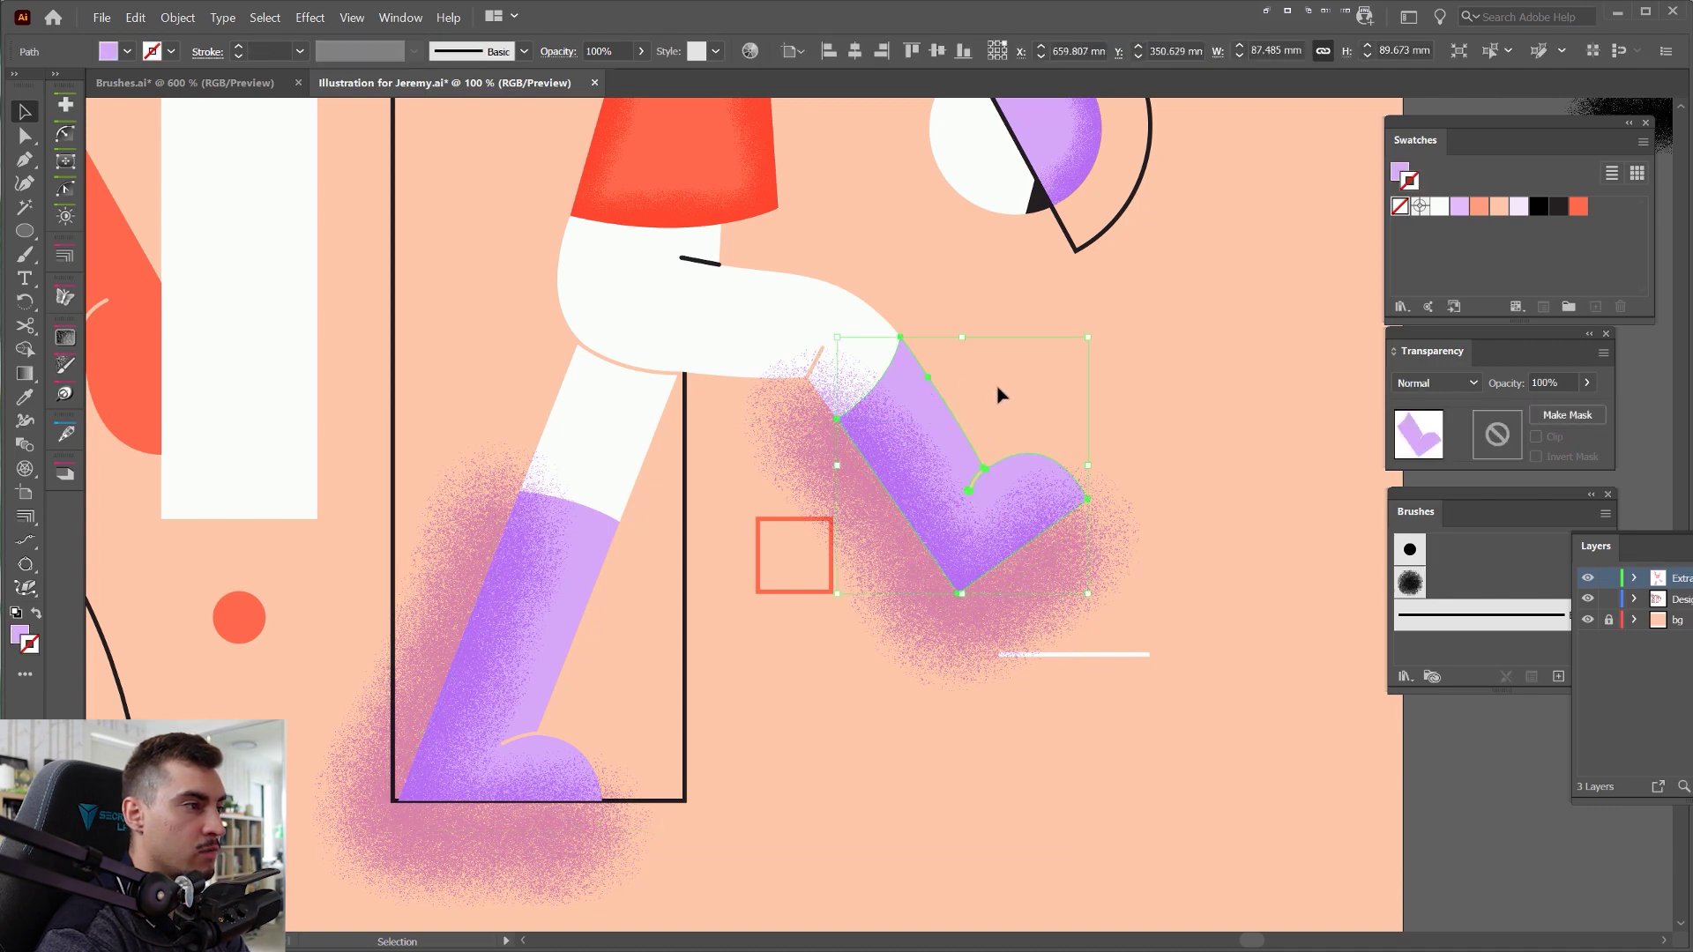
pyautogui.moveTo(917, 388); pyautogui.dragTo(1017, 361)
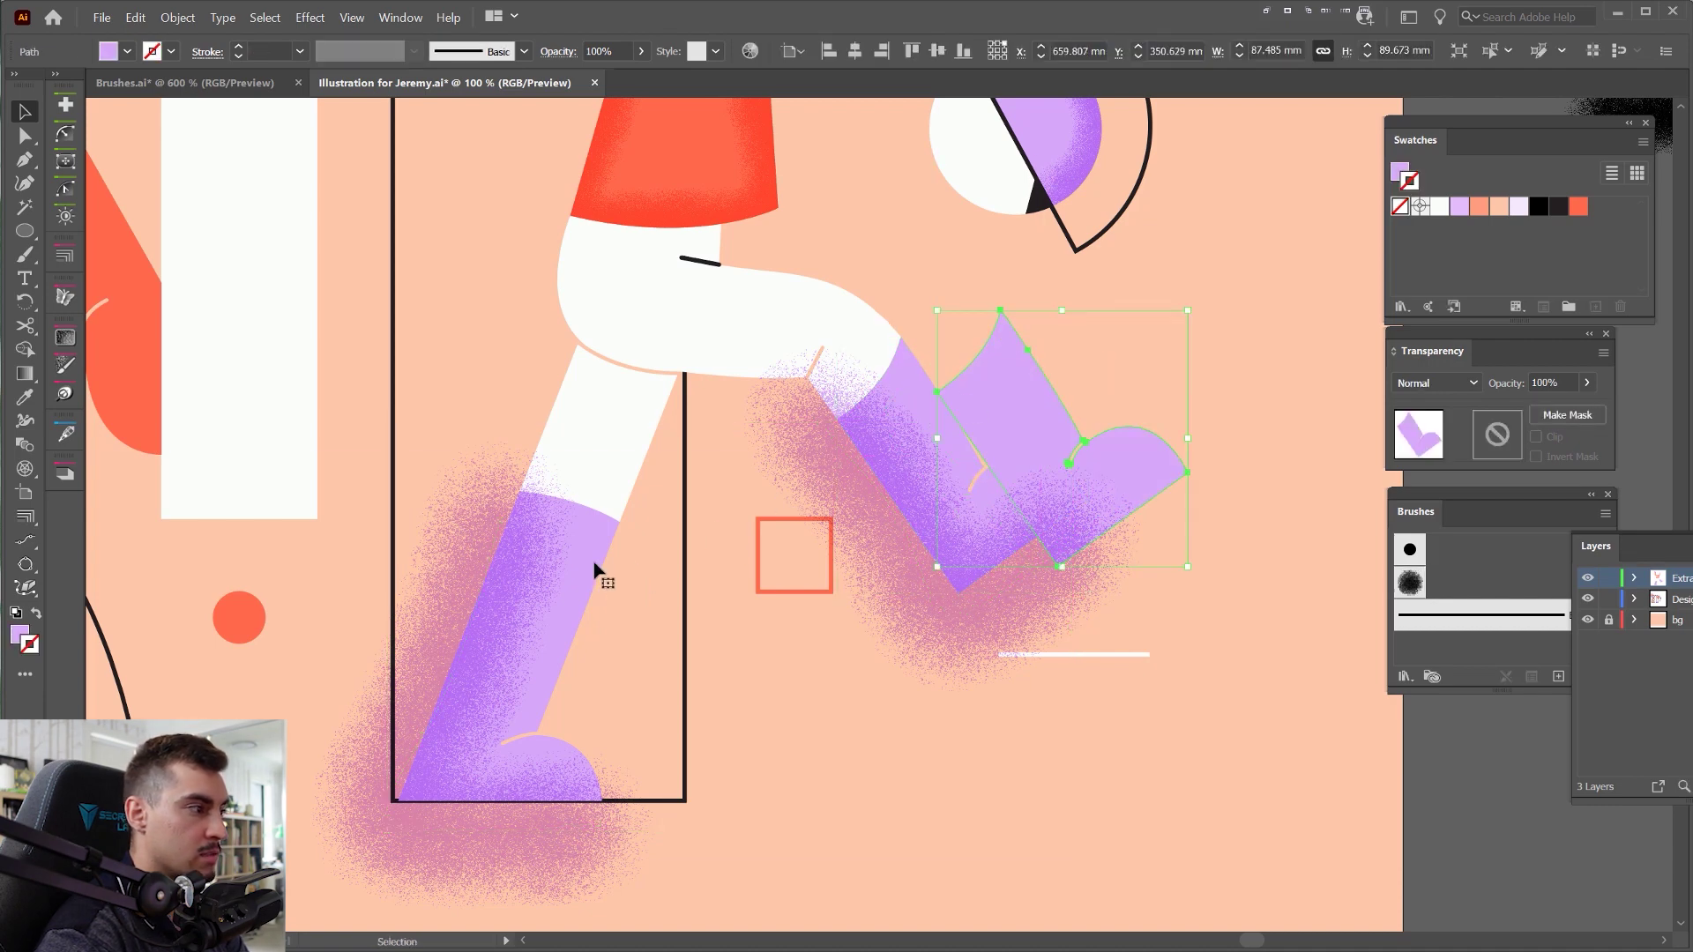
pyautogui.hotkey('ctrl', 'z')
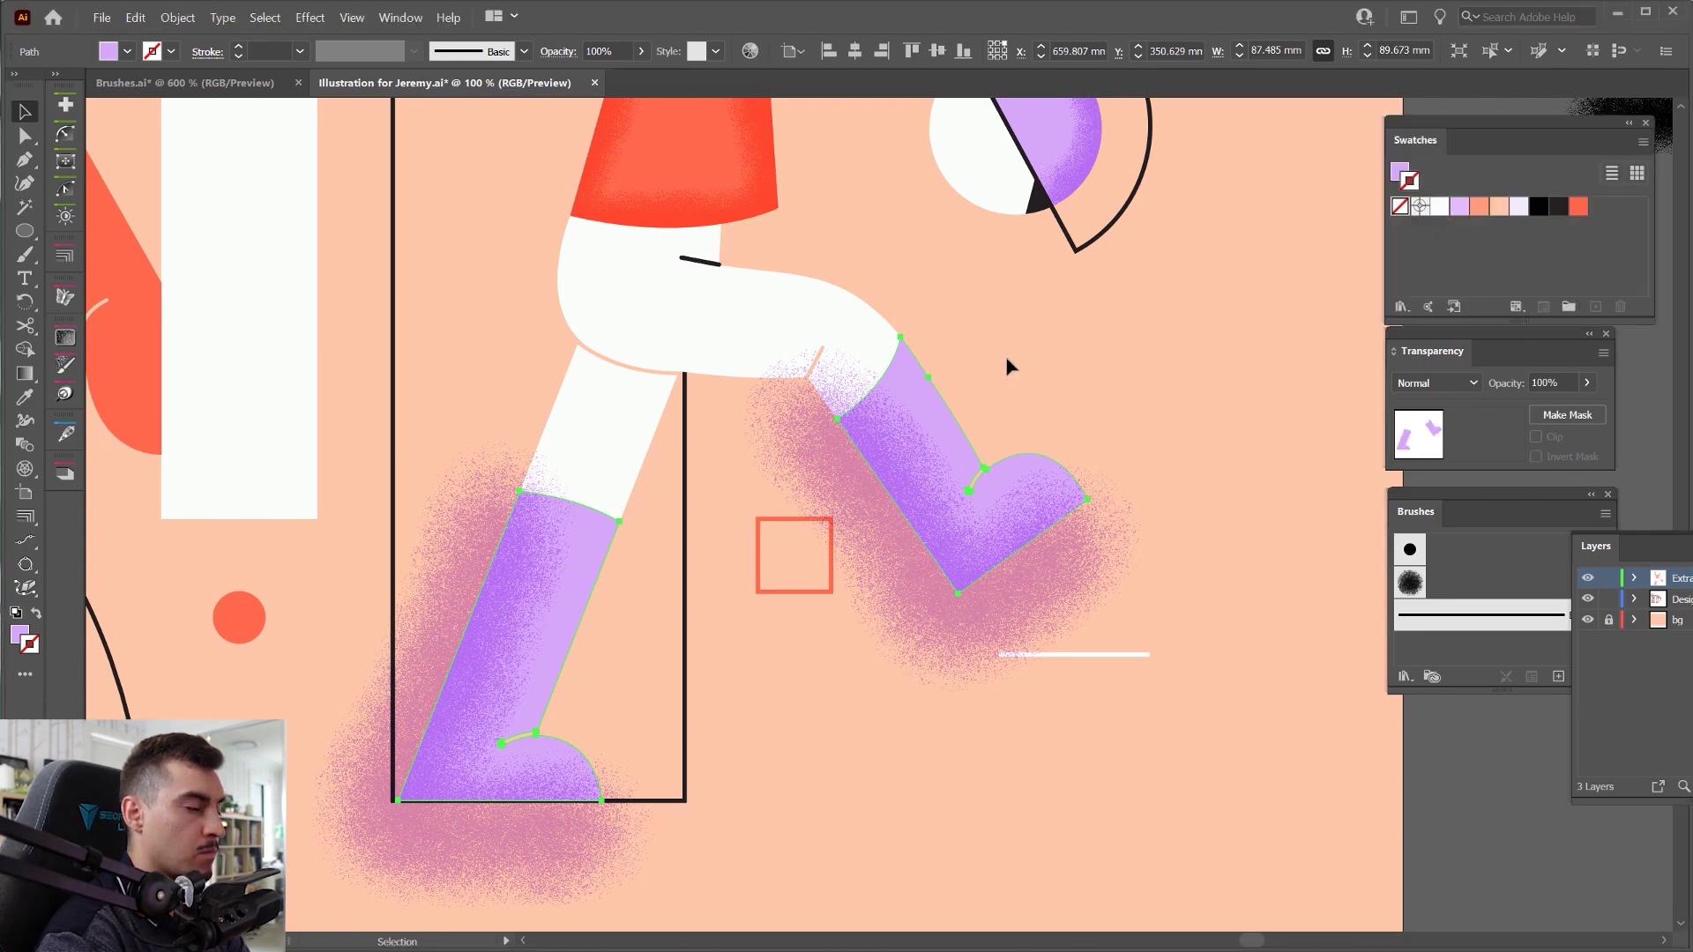
# - Paste copies of both purple boot shapes in front and clip each grainy stroke to its own boot copy
pyautogui.hotkey('ctrl', 'f')
pyautogui.click(1001, 582)
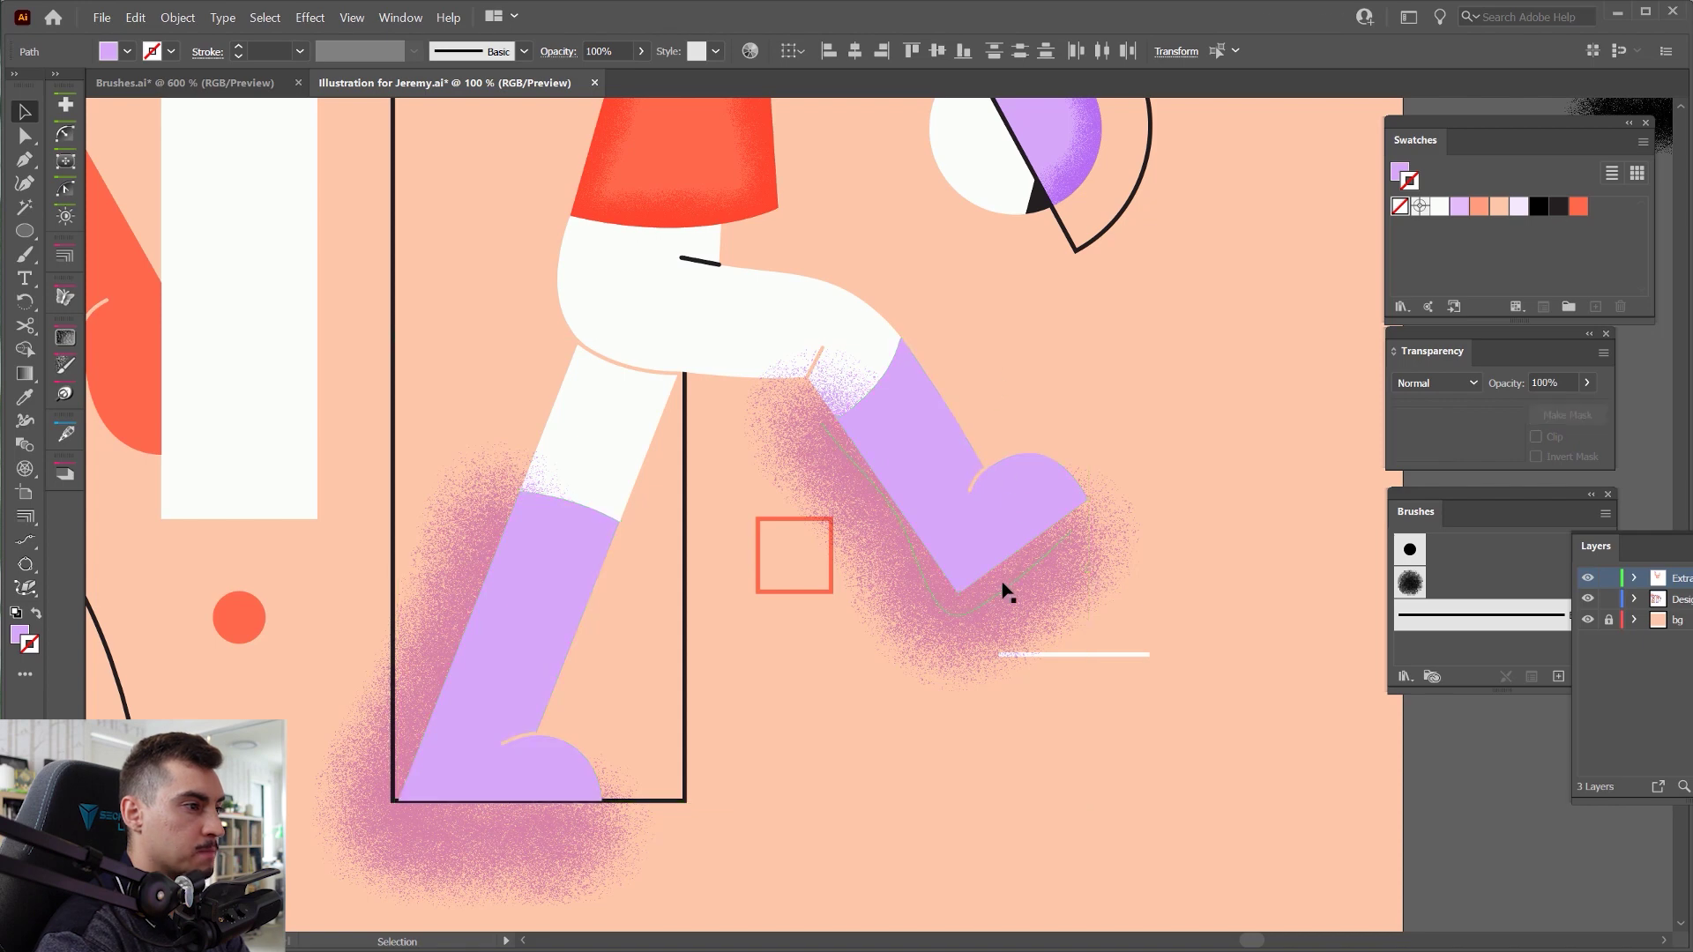
pyautogui.keyDown('shift'); pyautogui.click(974, 508); pyautogui.keyUp('shift')
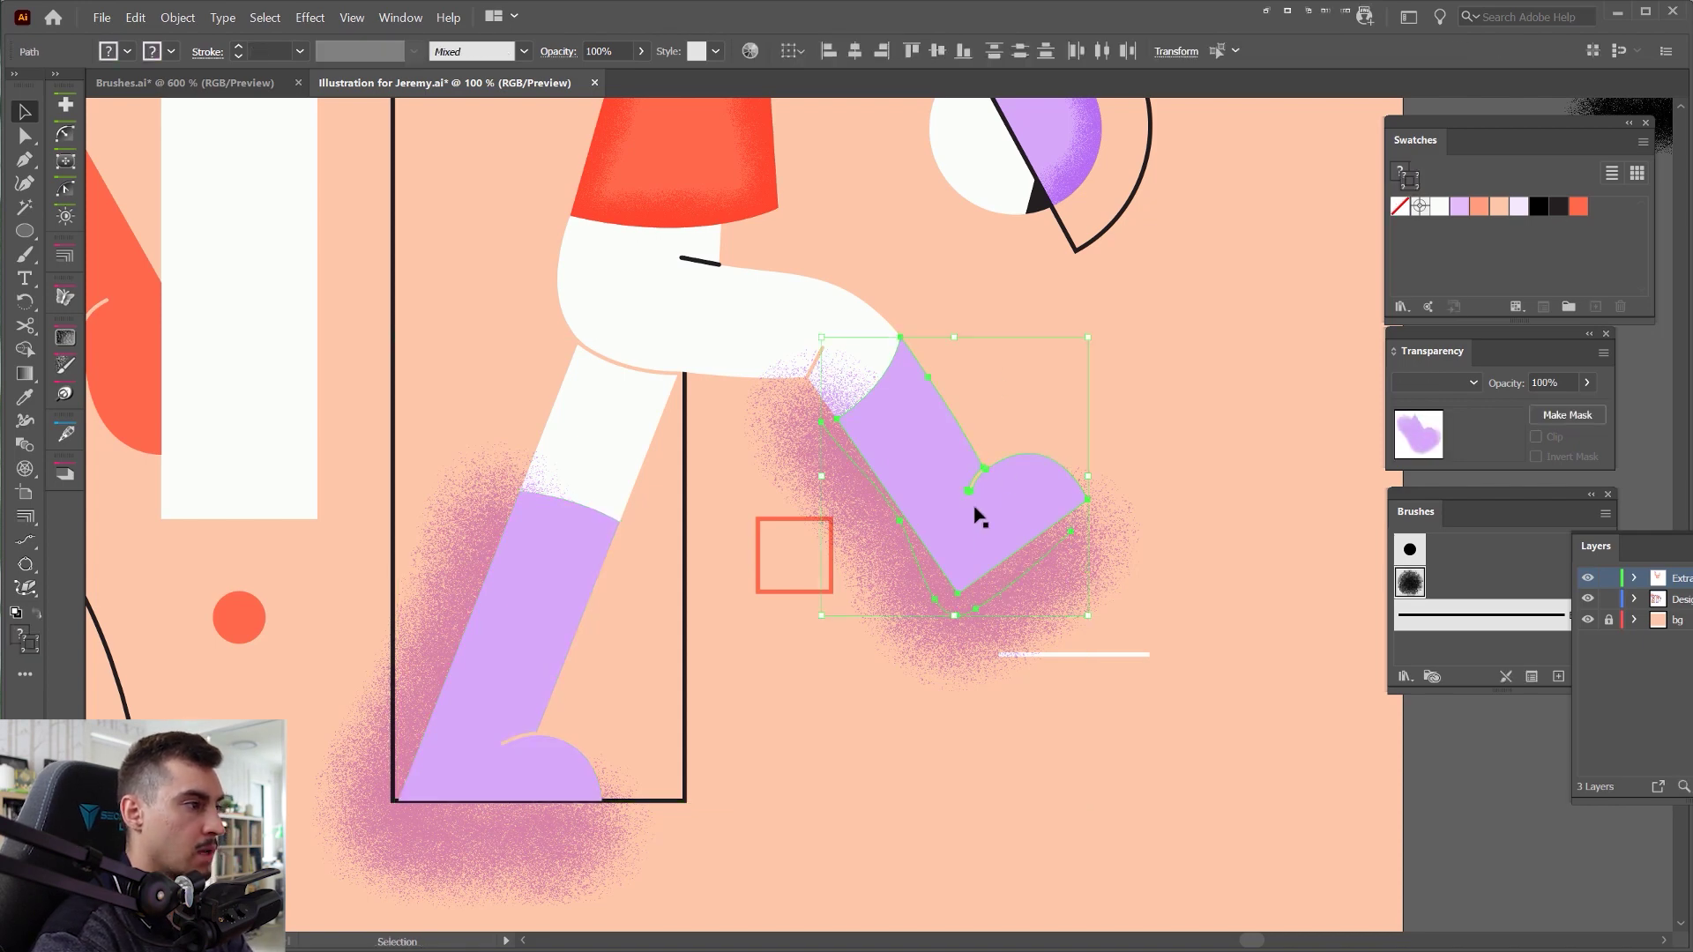
pyautogui.hotkey('ctrl', '7')
pyautogui.click(424, 707)
pyautogui.keyDown('shift'); pyautogui.click(498, 679); pyautogui.keyUp('shift')
pyautogui.hotkey('ctrl', '7')
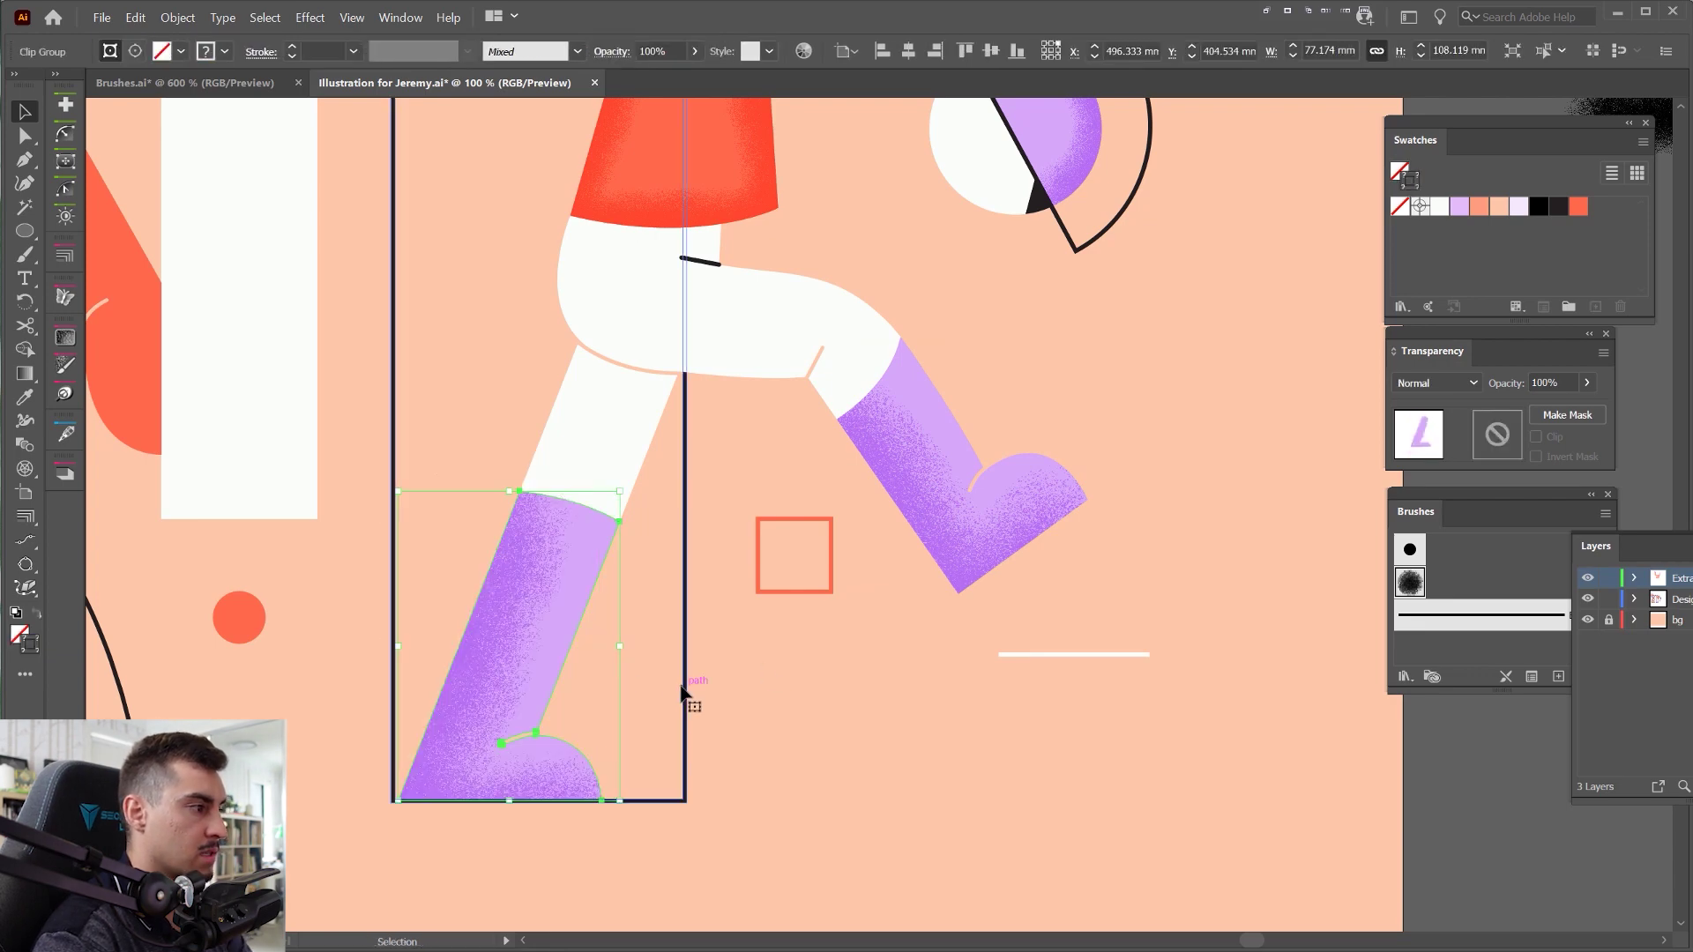
pyautogui.hotkey('ctrl', 'shift', 'a')
# - Examine the grainy shading on the boots, hands, head and shirt up close and across the artboard, with the panels hidden
pyautogui.scroll(3, 917, 489)
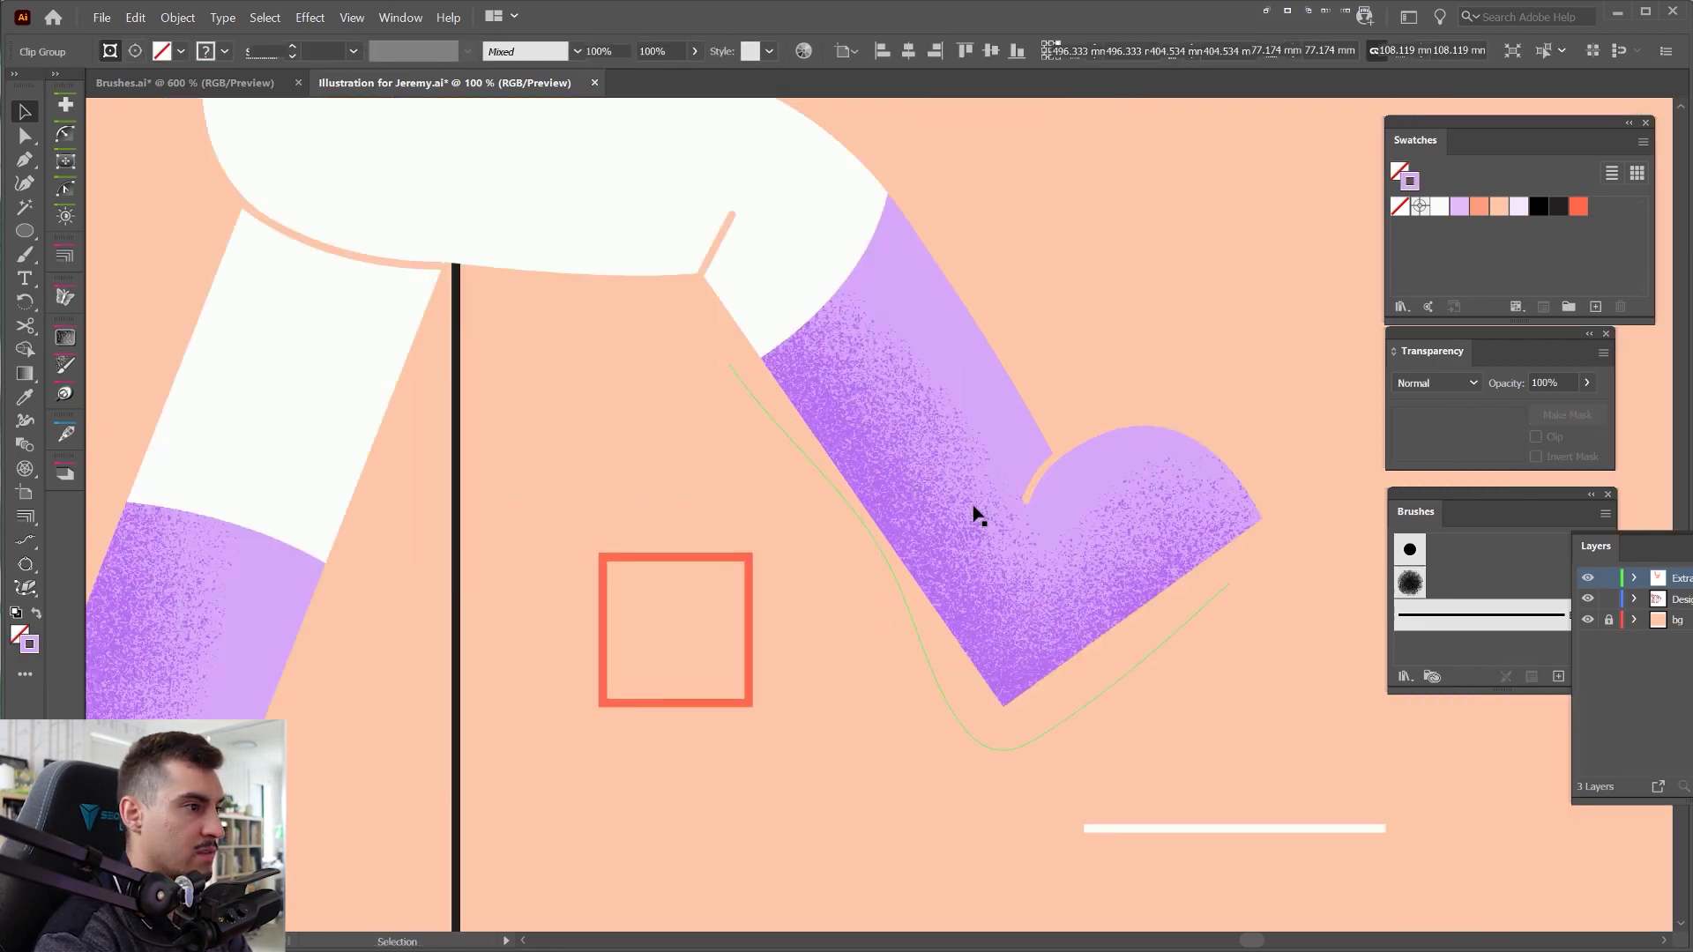
pyautogui.scroll(4, 970, 525)
pyautogui.scroll(-10, 970, 533)
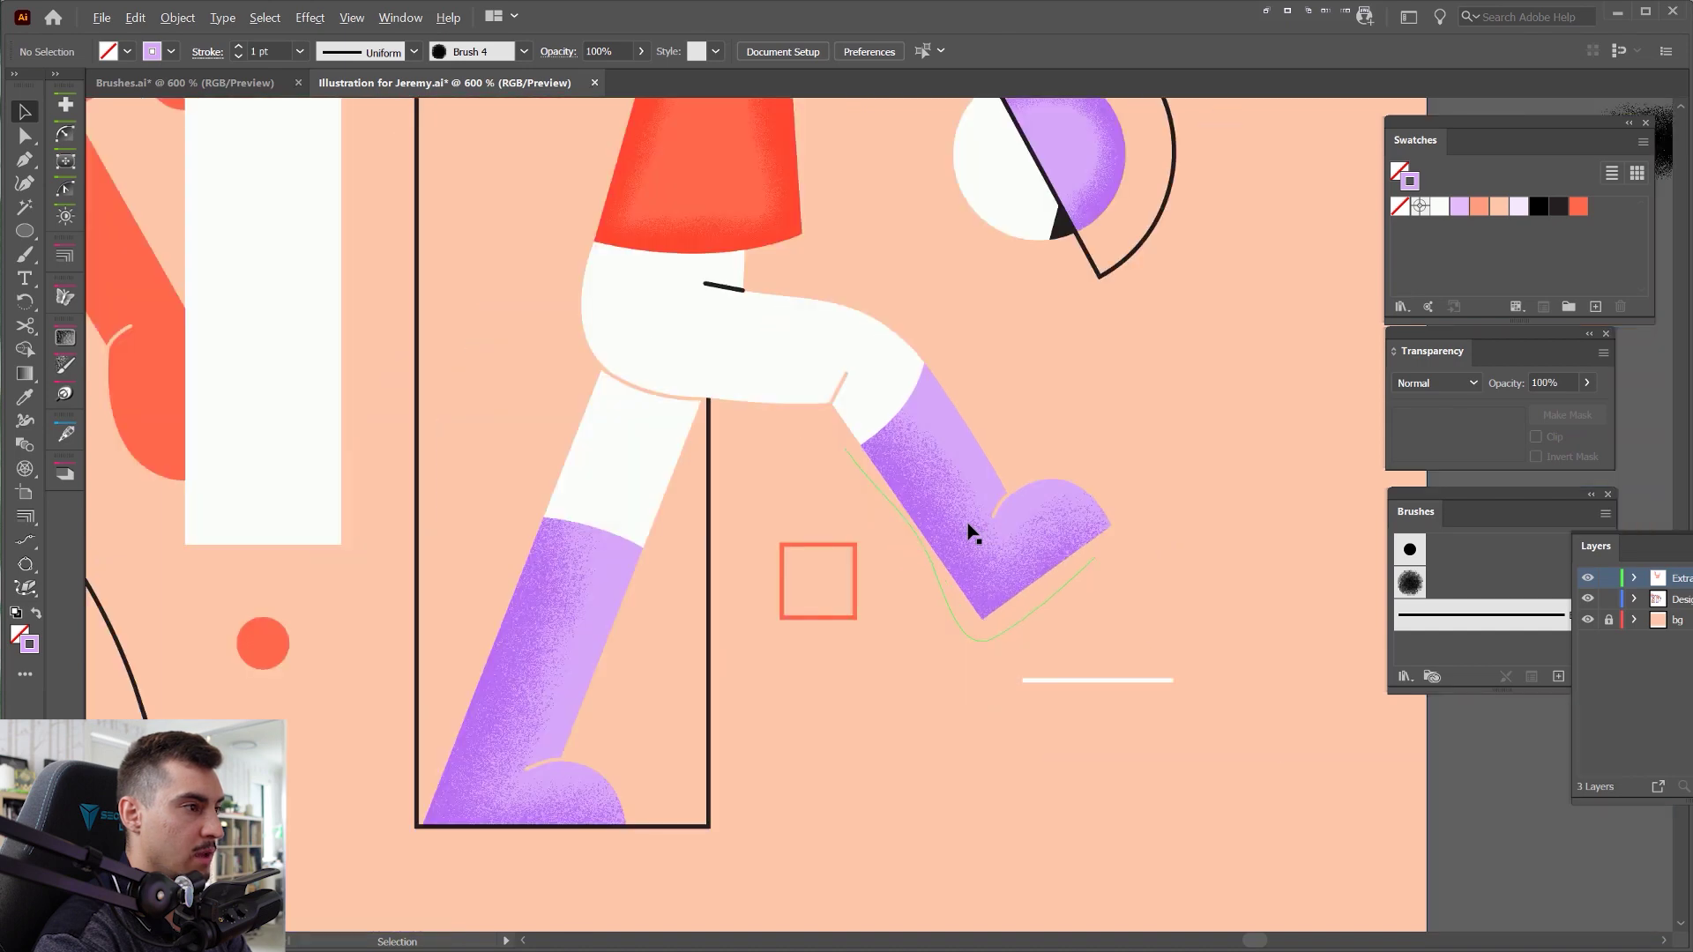
pyautogui.scroll(2, 994, 366)
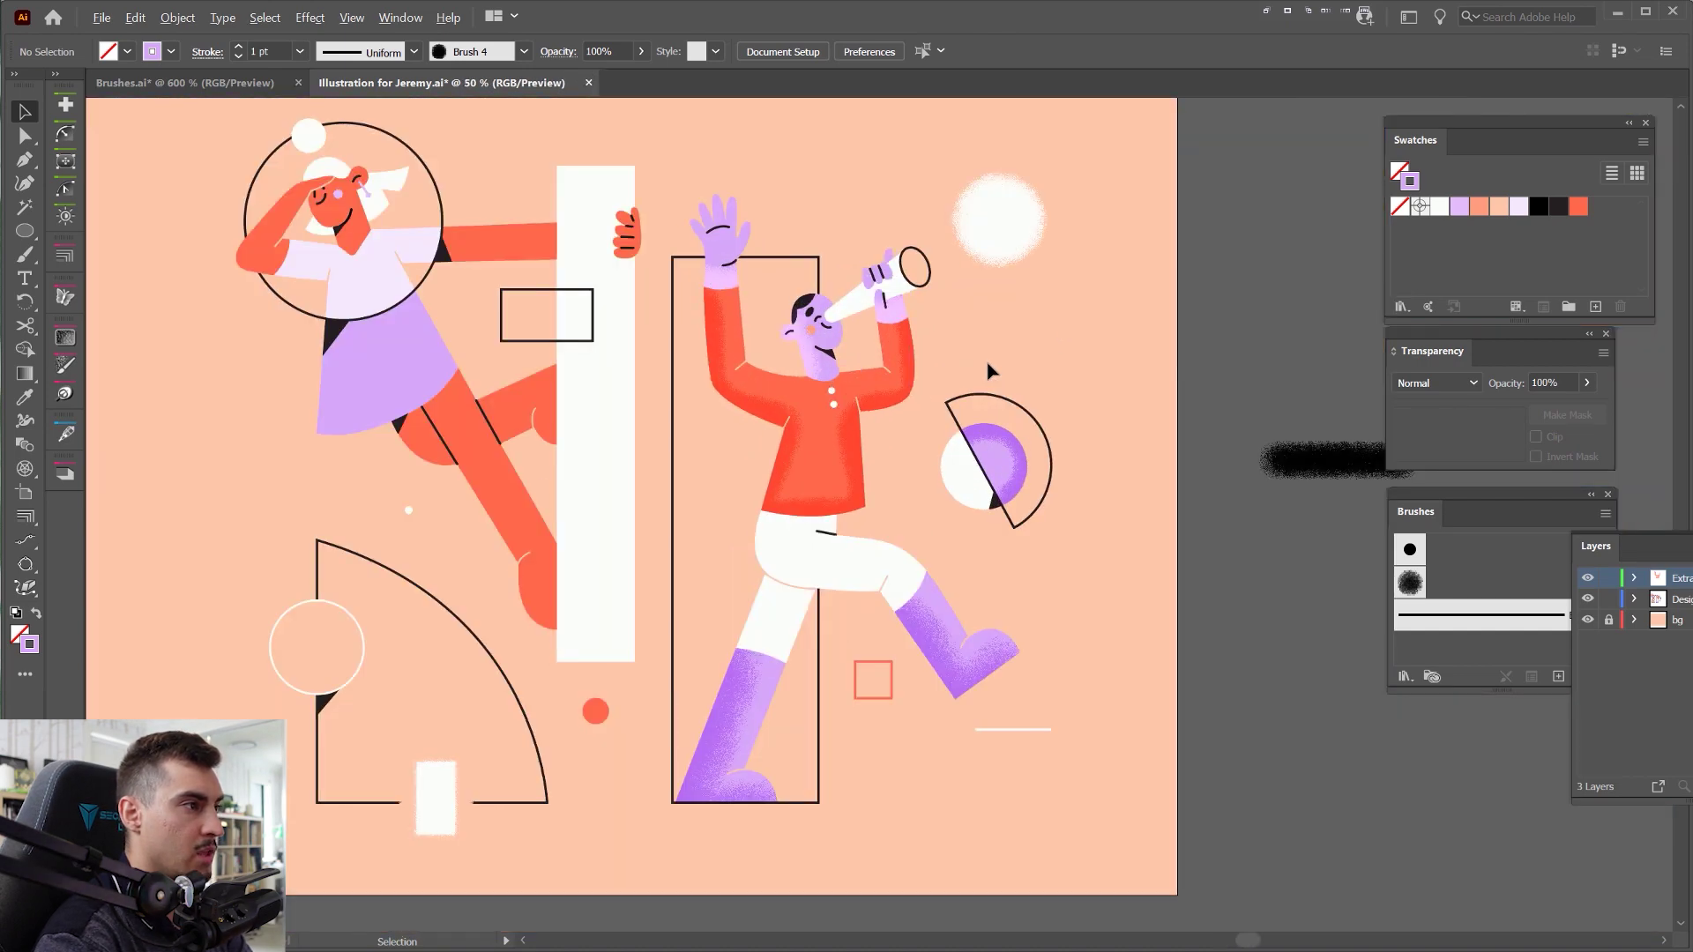
pyautogui.press('Tab')
pyautogui.scroll(1, 983, 323)
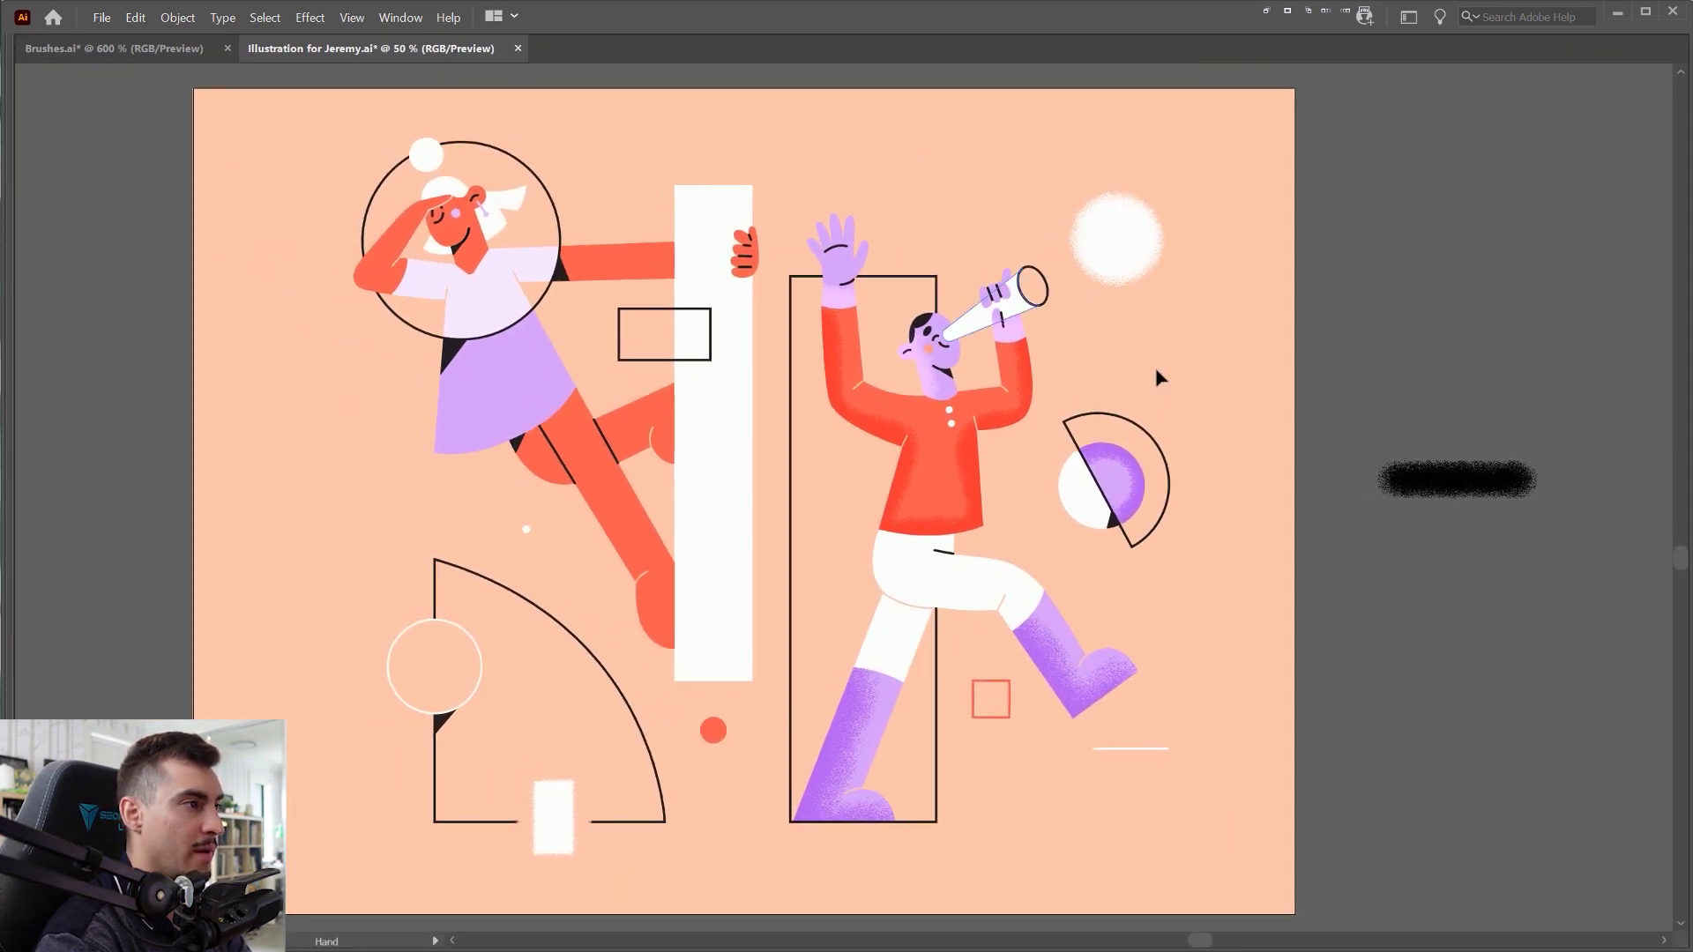
pyautogui.scroll(5, 468, 227)
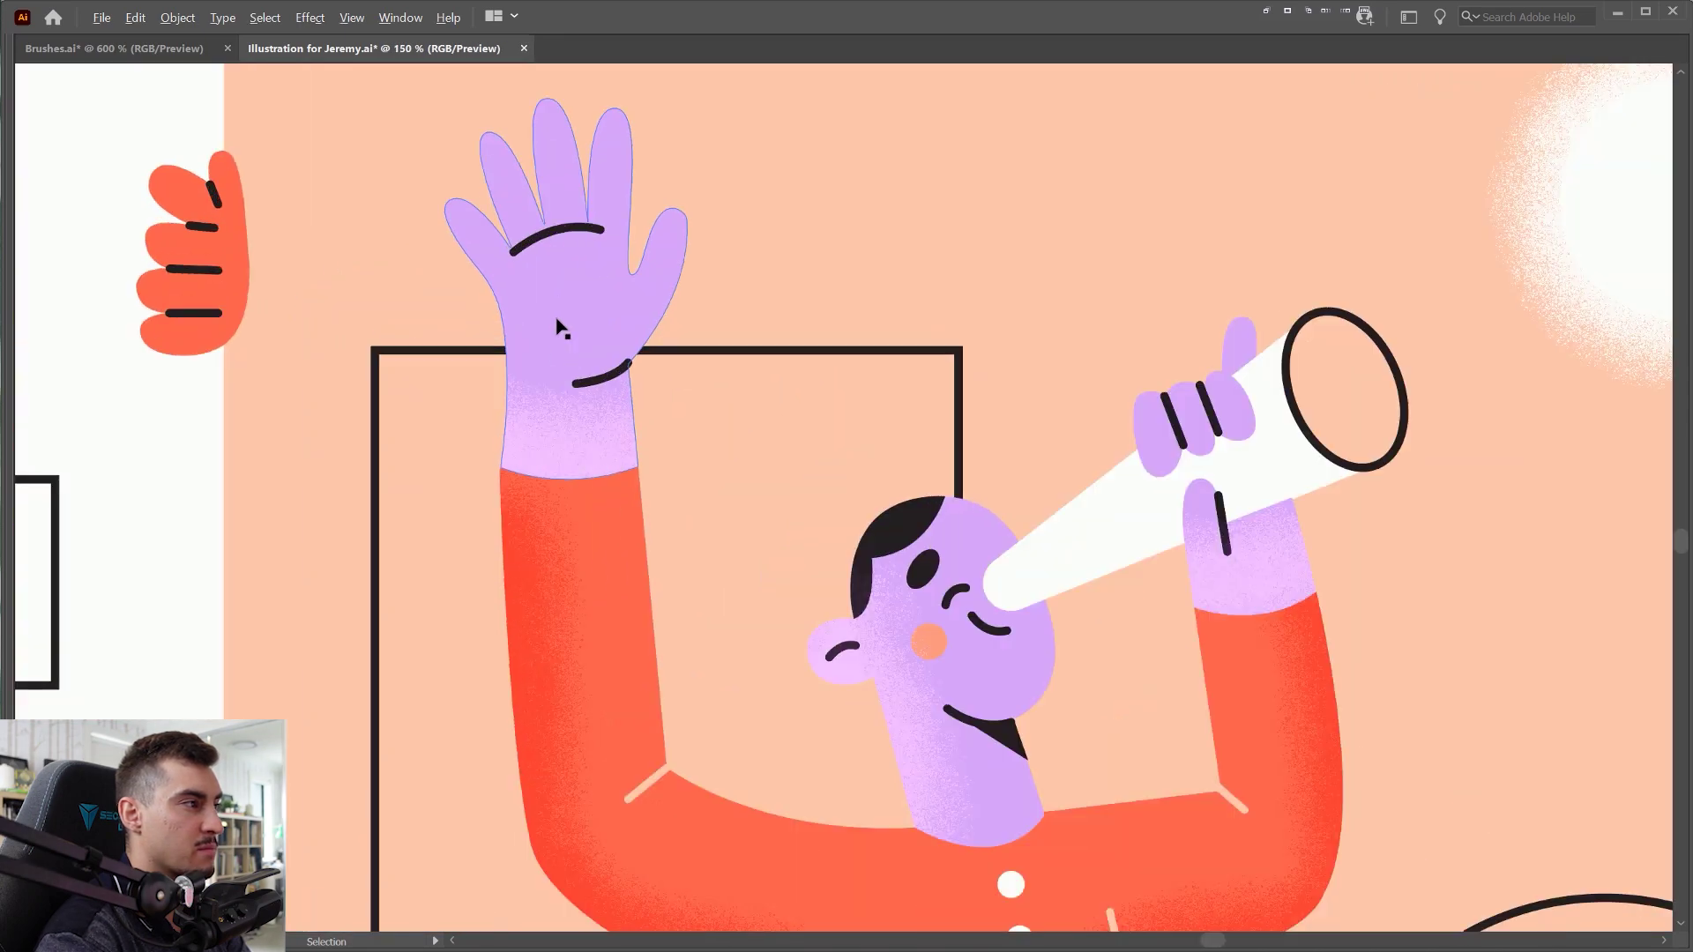
pyautogui.scroll(-4, 521, 442)
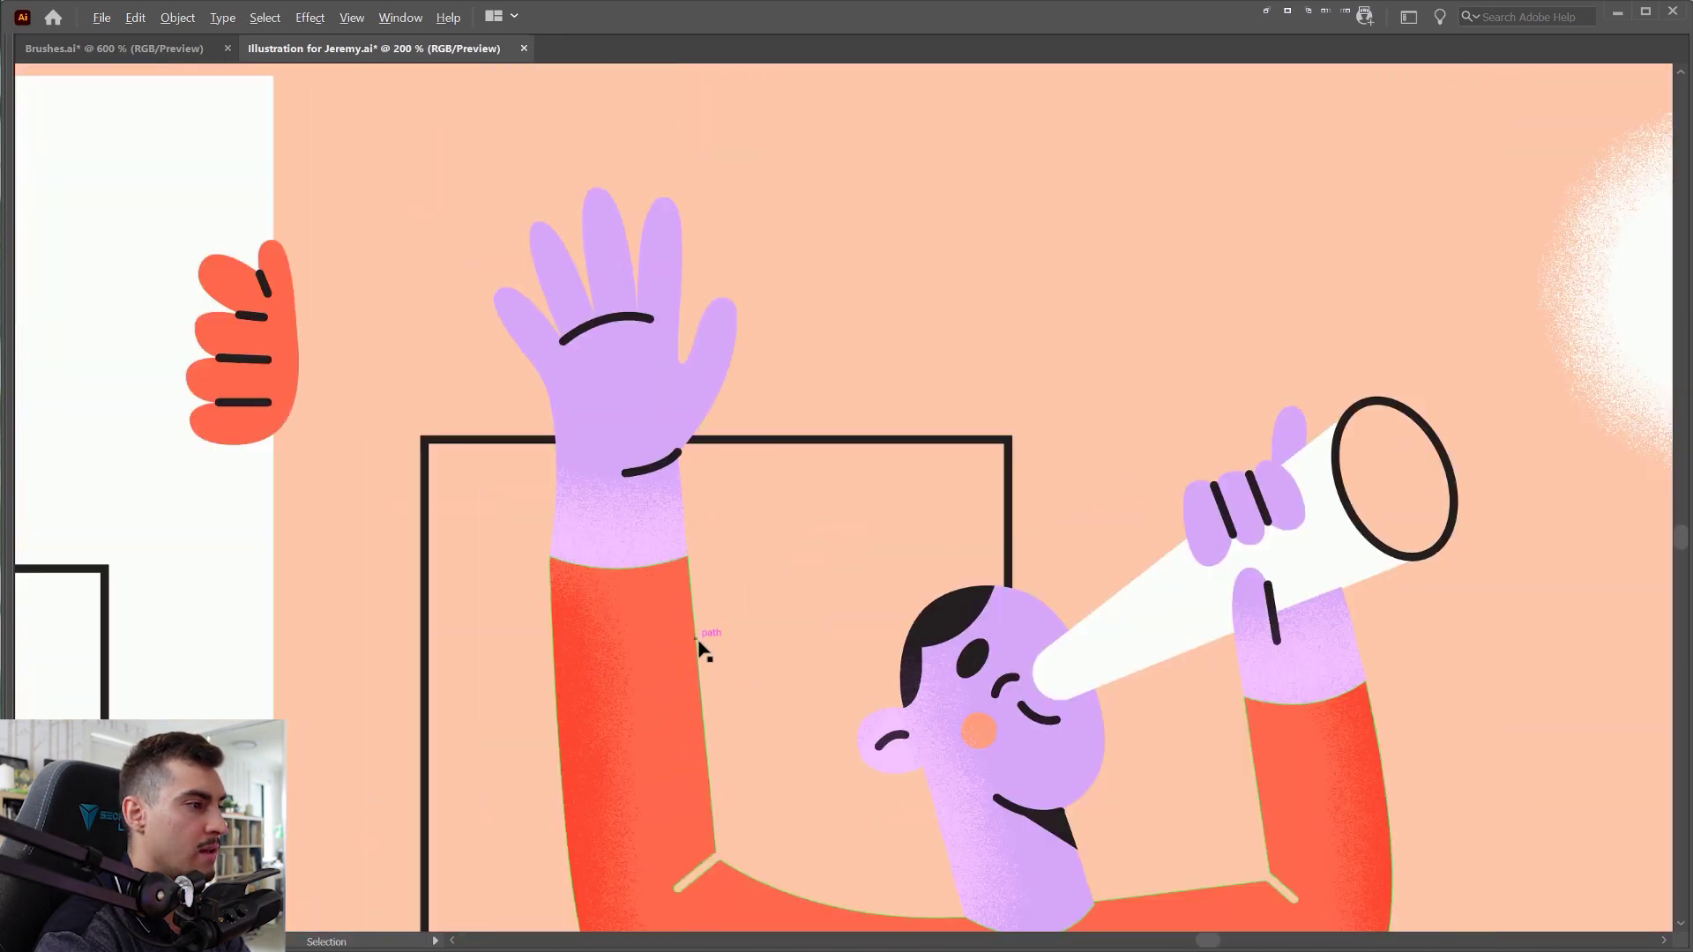
pyautogui.scroll(5, 710, 435)
pyautogui.scroll(-4, 676, 467)
pyautogui.moveTo(775, 533); pyautogui.dragTo(737, 335)
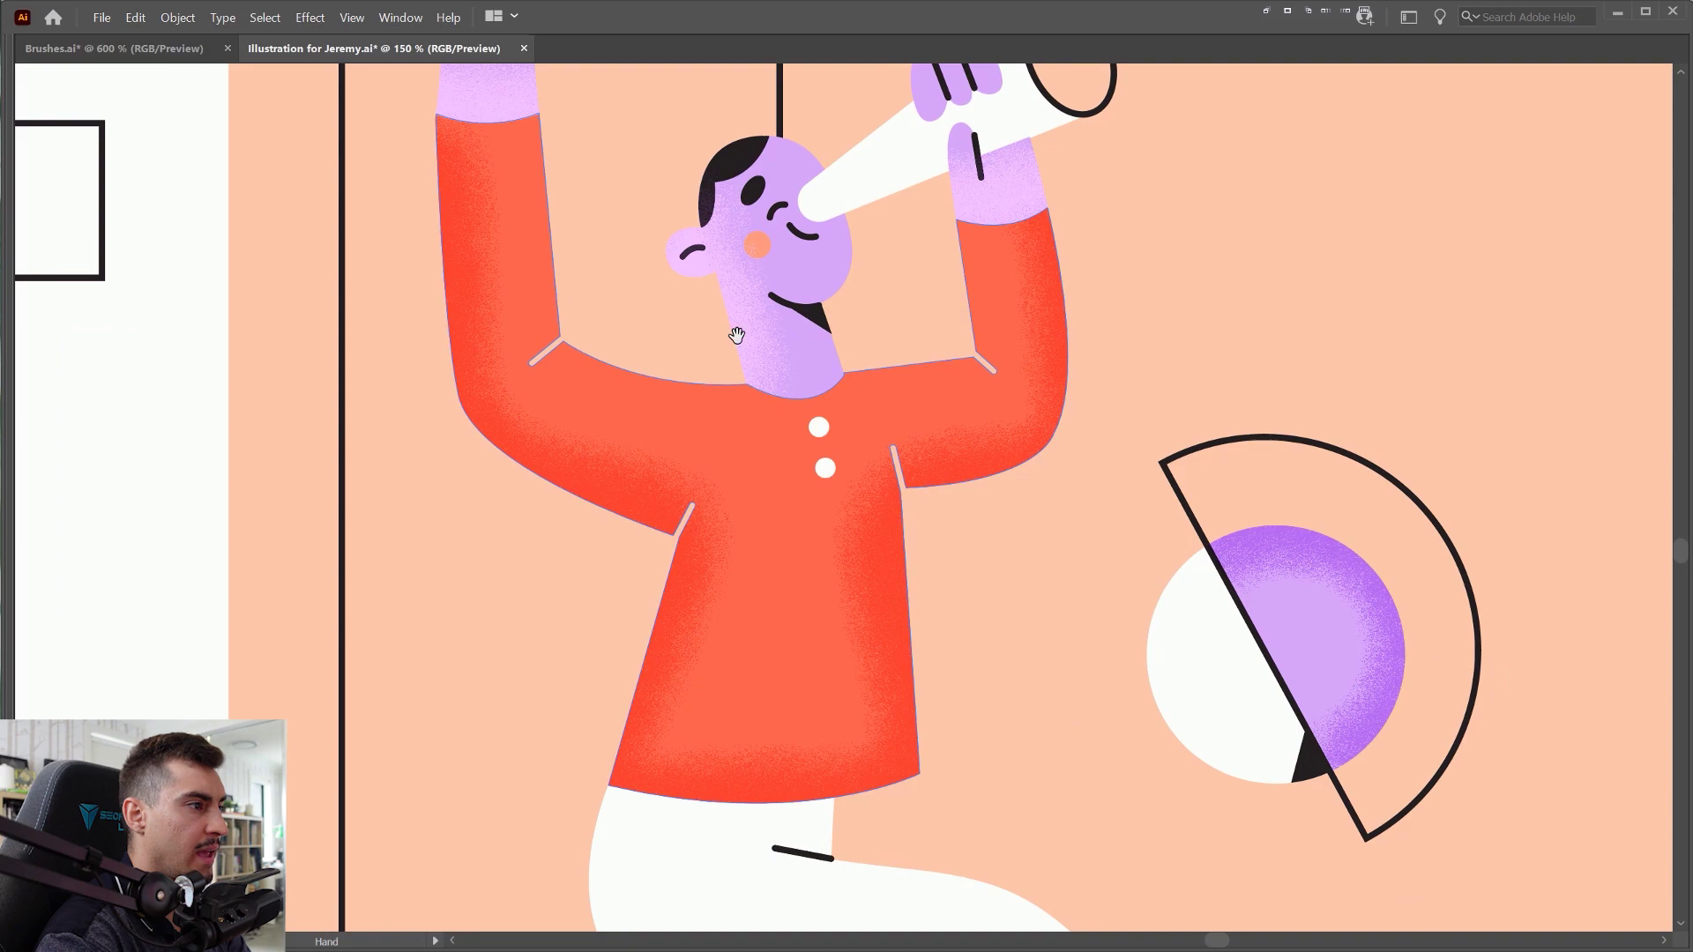
pyautogui.scroll(-3, 895, 424)
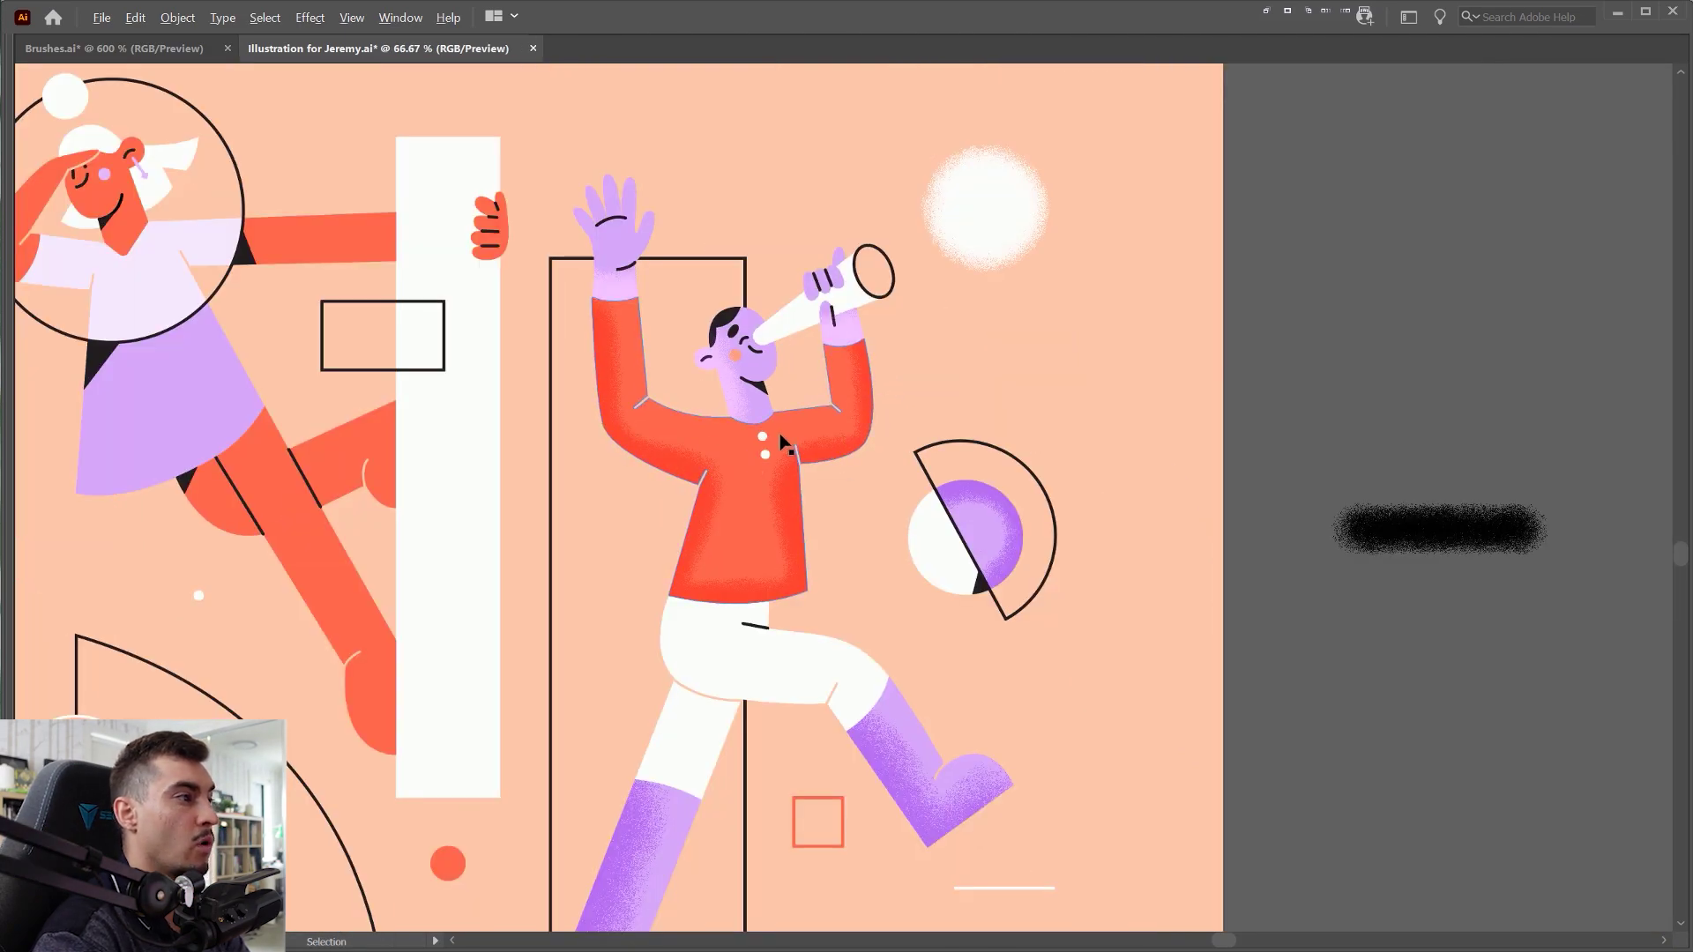
pyautogui.scroll(4, 774, 403)
pyautogui.scroll(-3, 849, 216)
pyautogui.scroll(5, 850, 216)
# - Apply the grainy Brush 4 stroke to the small black triangle at the man's mouth
pyautogui.click(817, 227)
pyautogui.moveTo(817, 223); pyautogui.dragTo(862, 370)
pyautogui.scroll(1, 811, 339)
pyautogui.press('a')
pyautogui.press('v')
pyautogui.press('Tab')
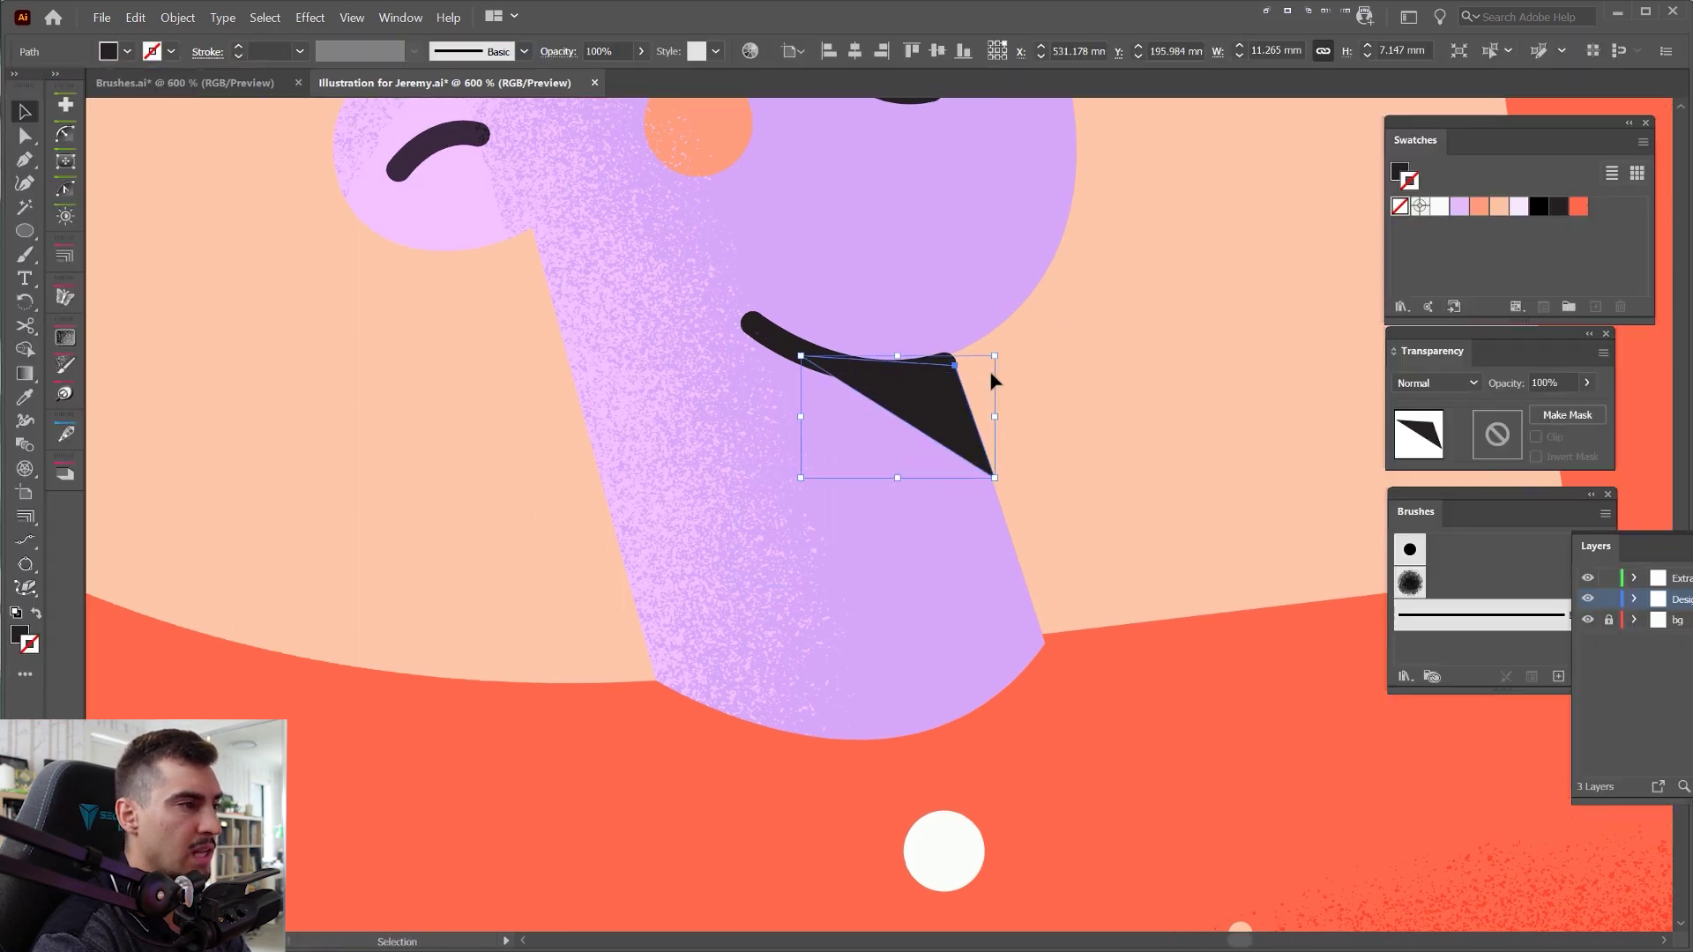
pyautogui.scroll(5, 1002, 390)
pyautogui.click(999, 405)
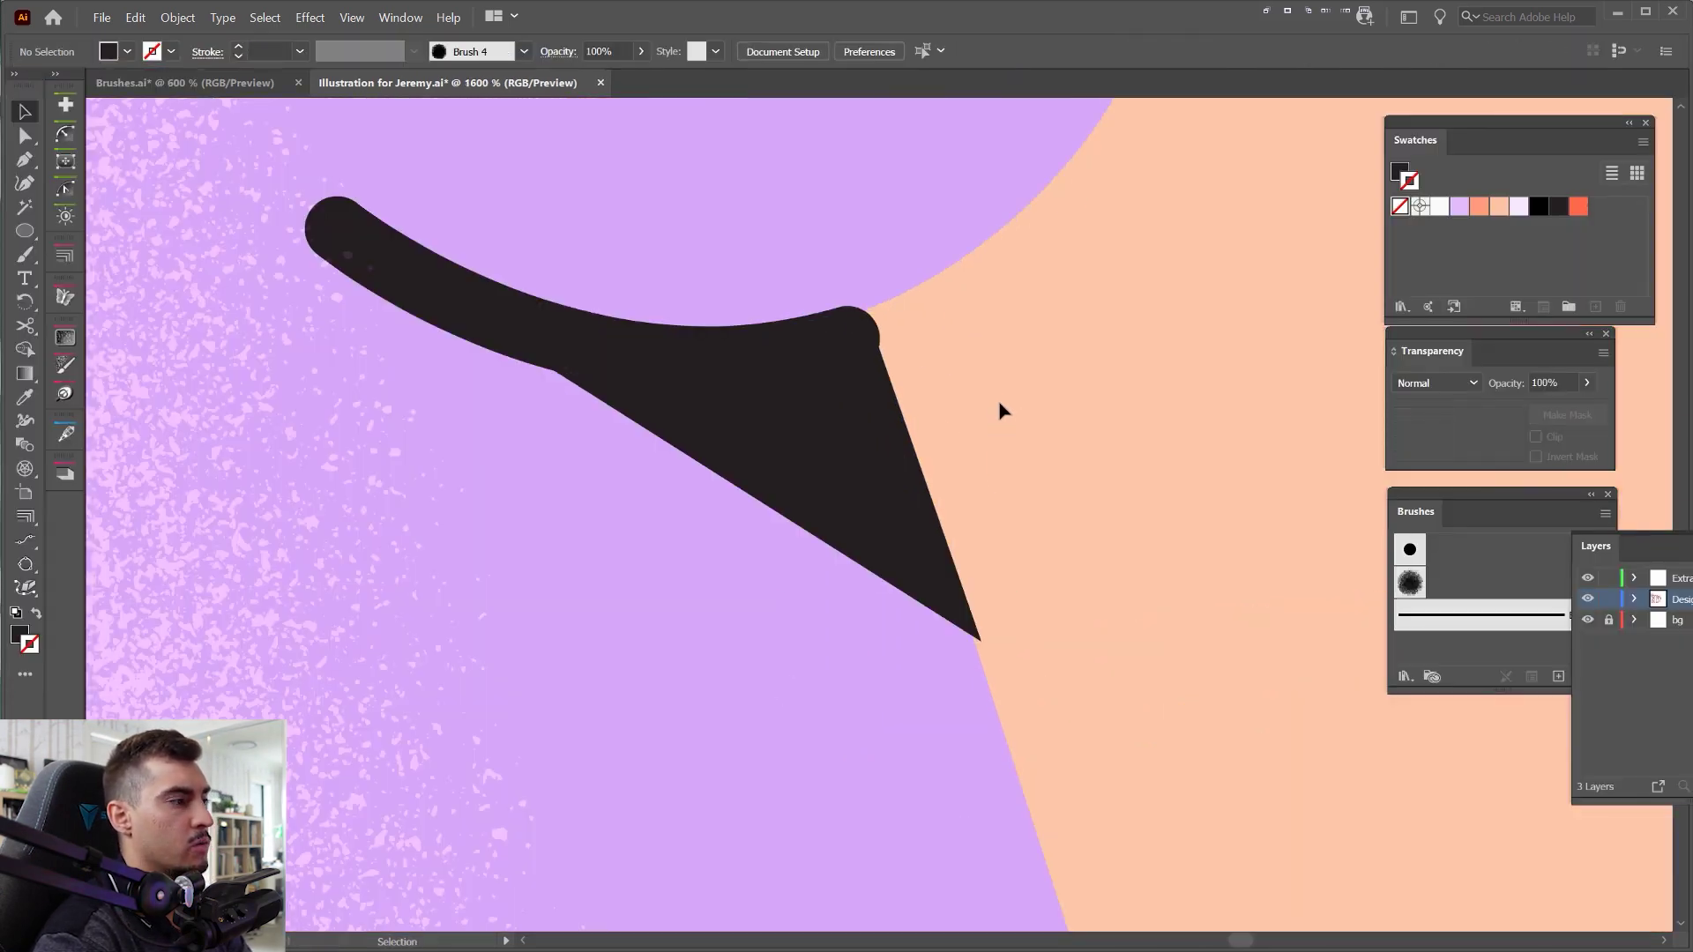
pyautogui.click(760, 421)
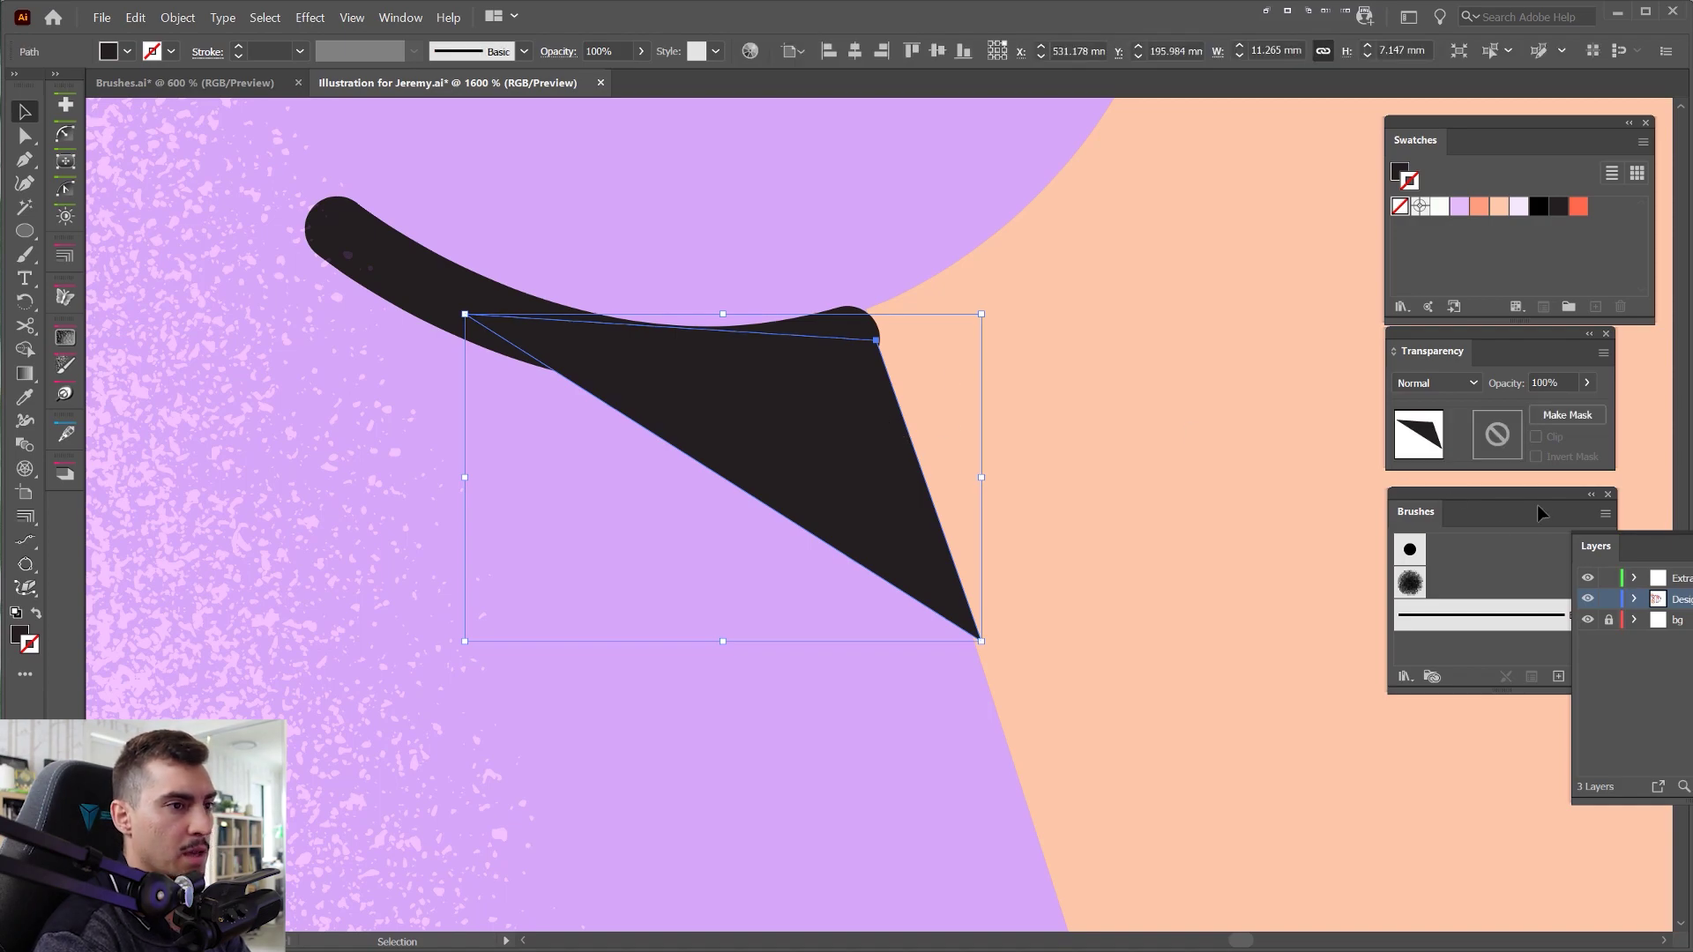
pyautogui.click(1409, 583)
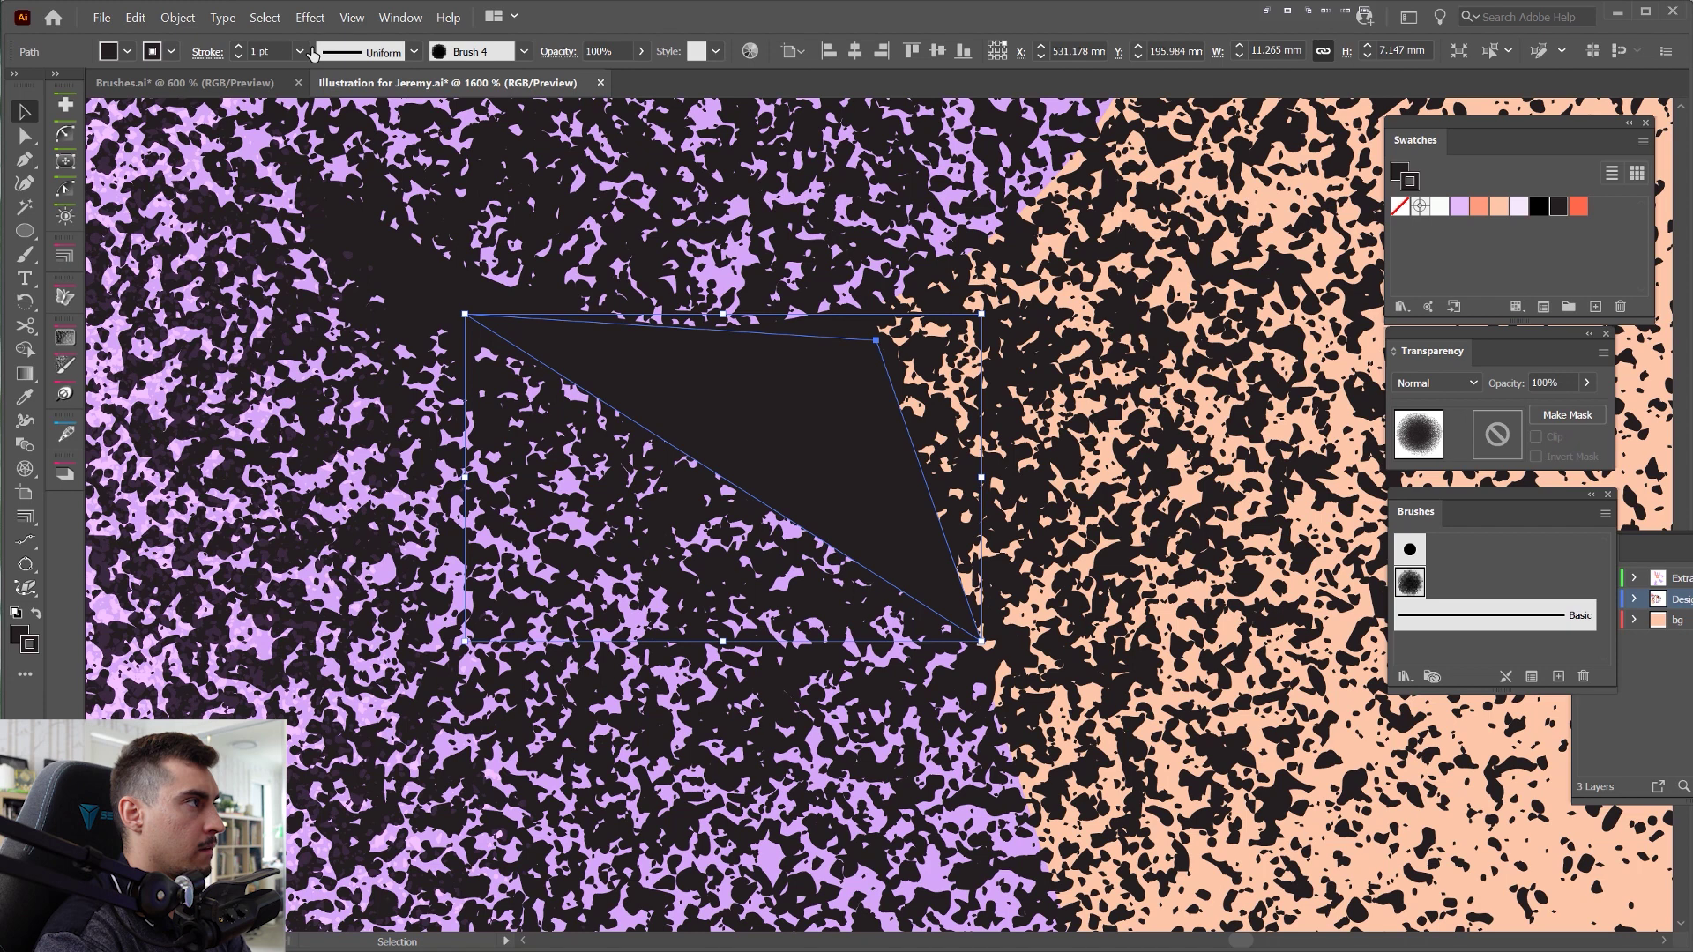
# - Reduce the mouth triangle's grainy stroke weight to 0.1 pt
pyautogui.click(301, 51)
pyautogui.click(307, 62)
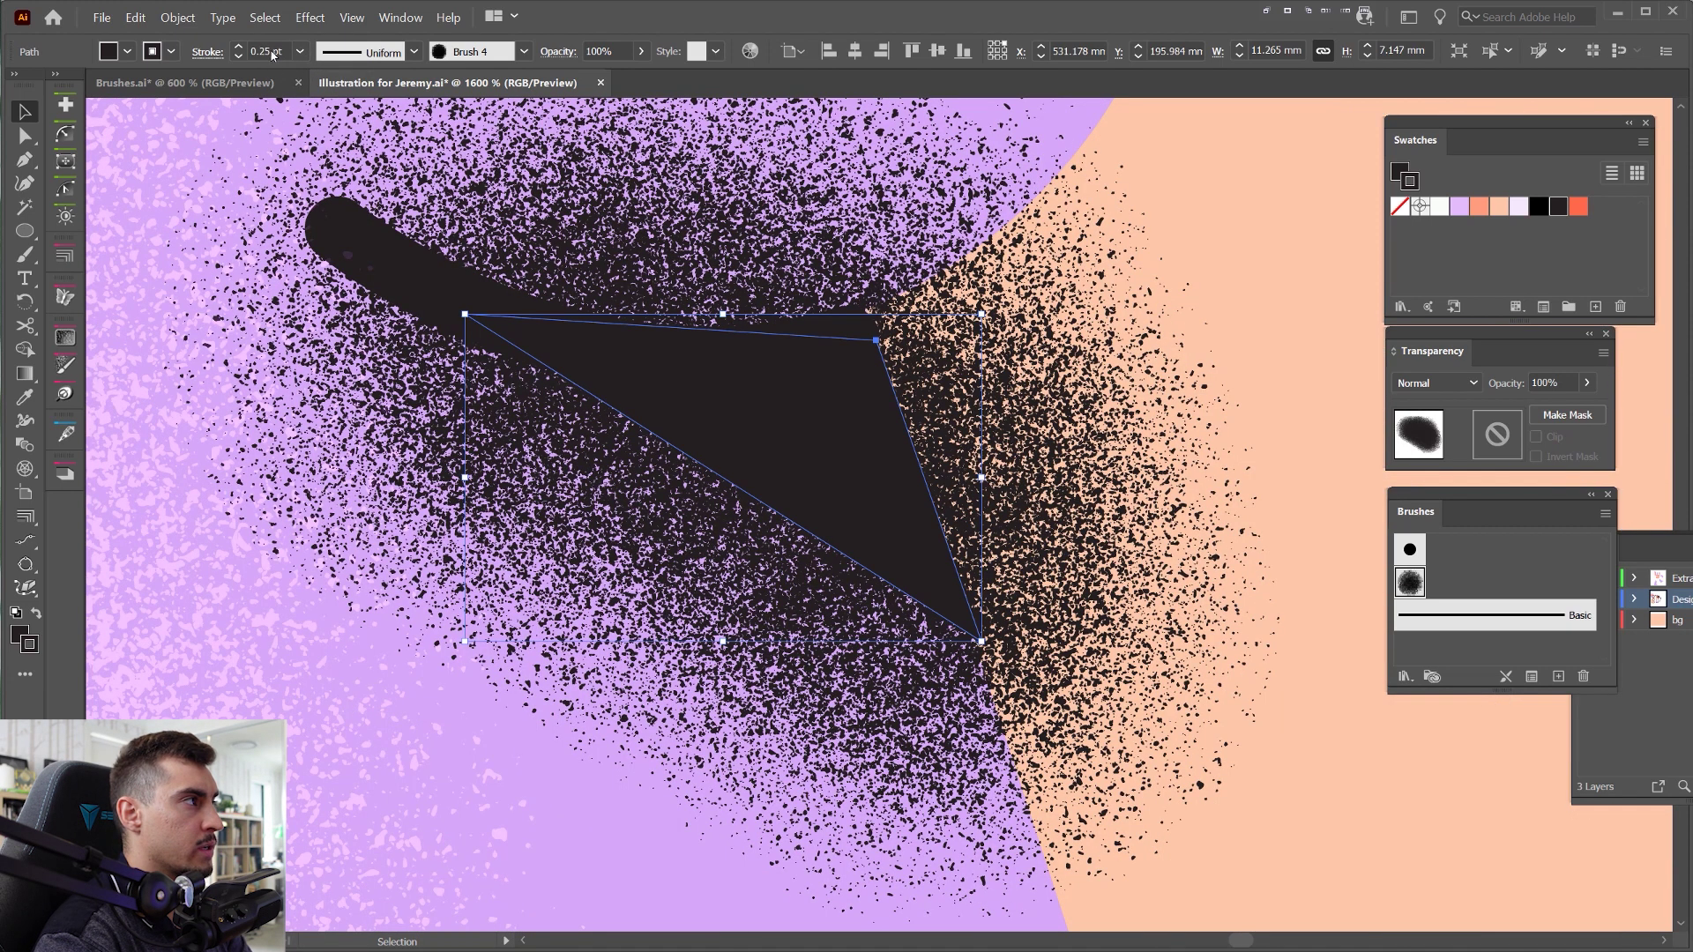
pyautogui.click(270, 50)
pyautogui.write('0.1')
pyautogui.press('Return')
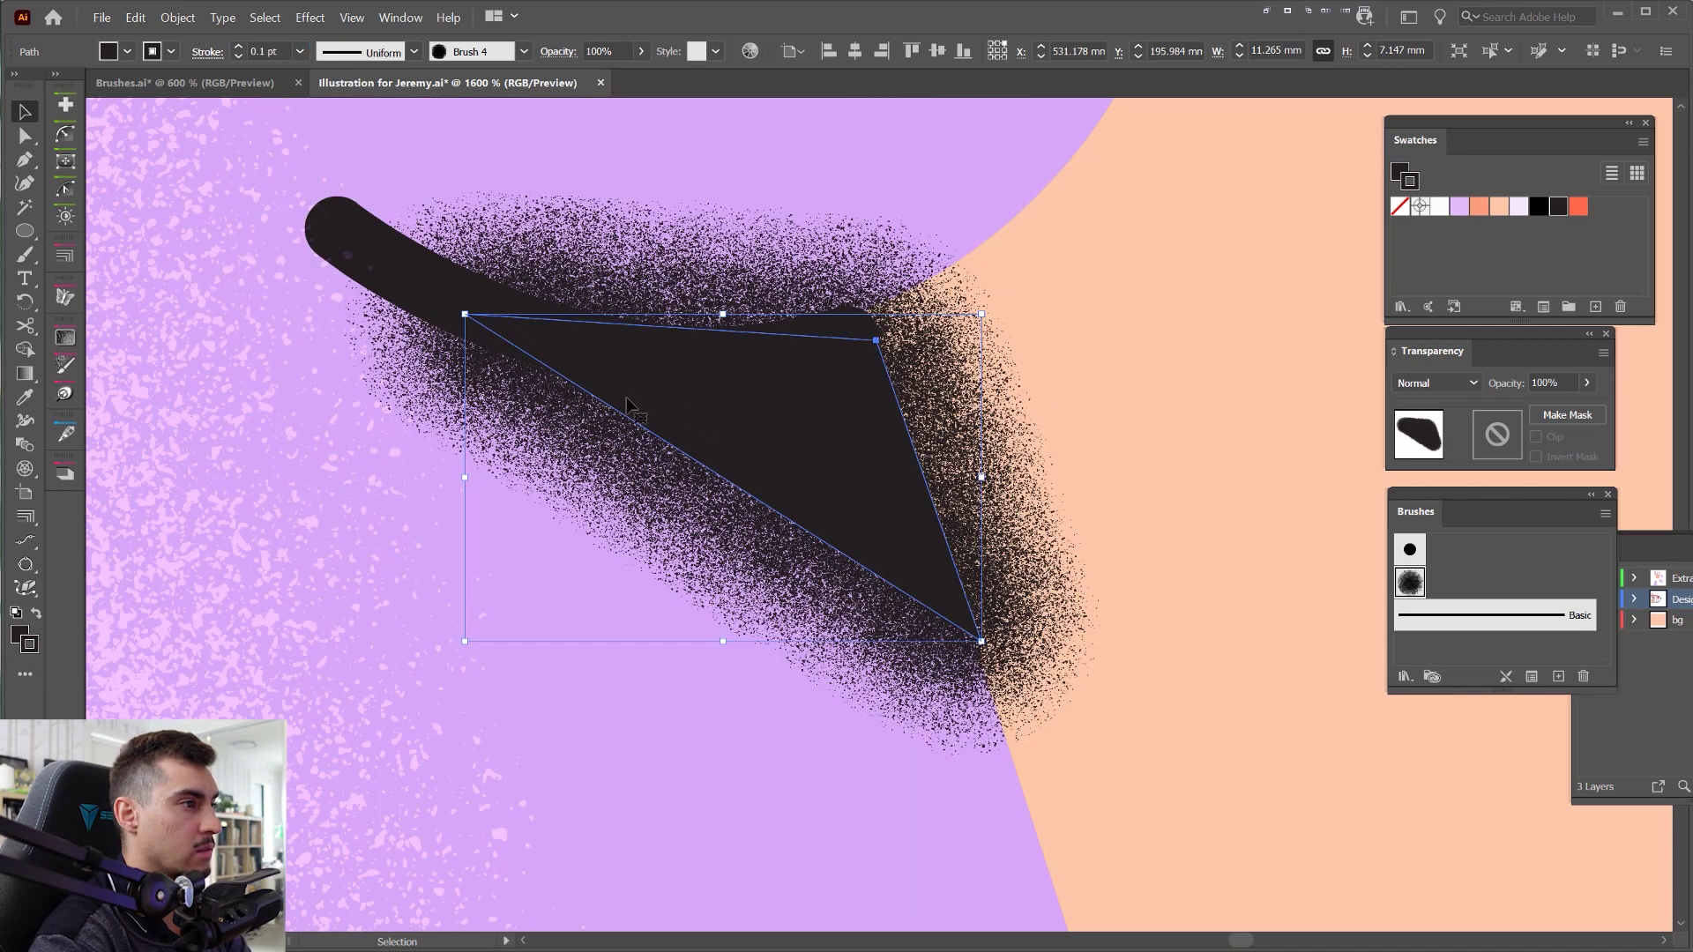
# - Try moving the black mouth triangle about 4.8 mm sideways, undo the move, and deselect it
pyautogui.click(1094, 341)
pyautogui.scroll(-7, 793, 413)
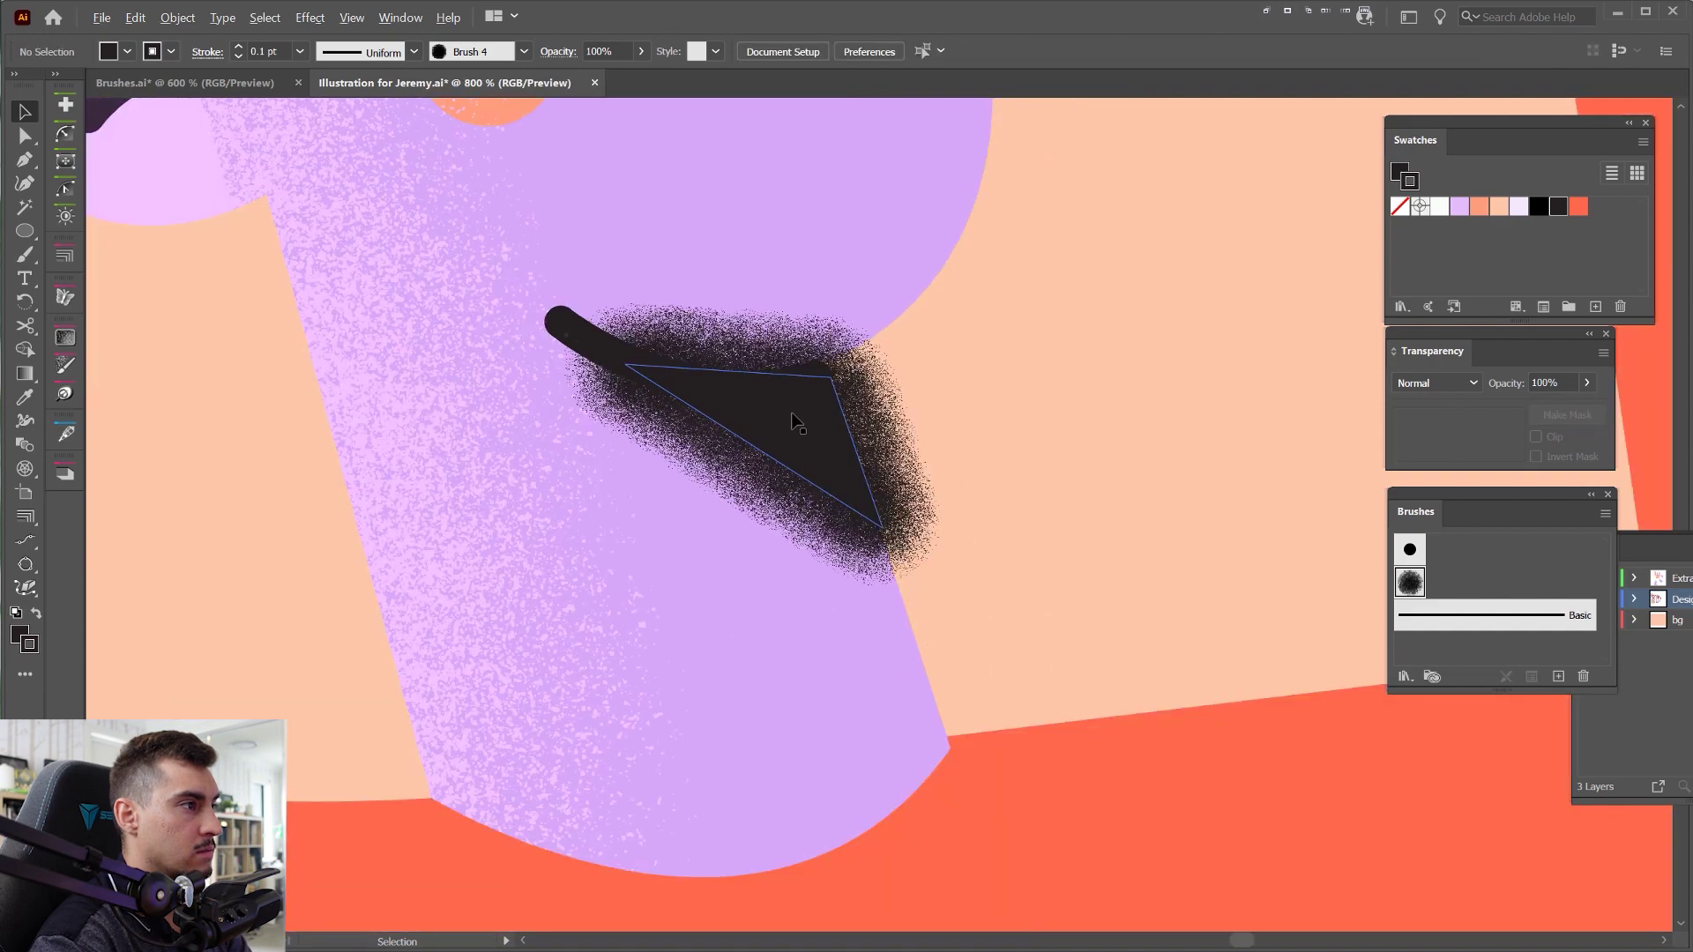
pyautogui.scroll(5, 793, 421)
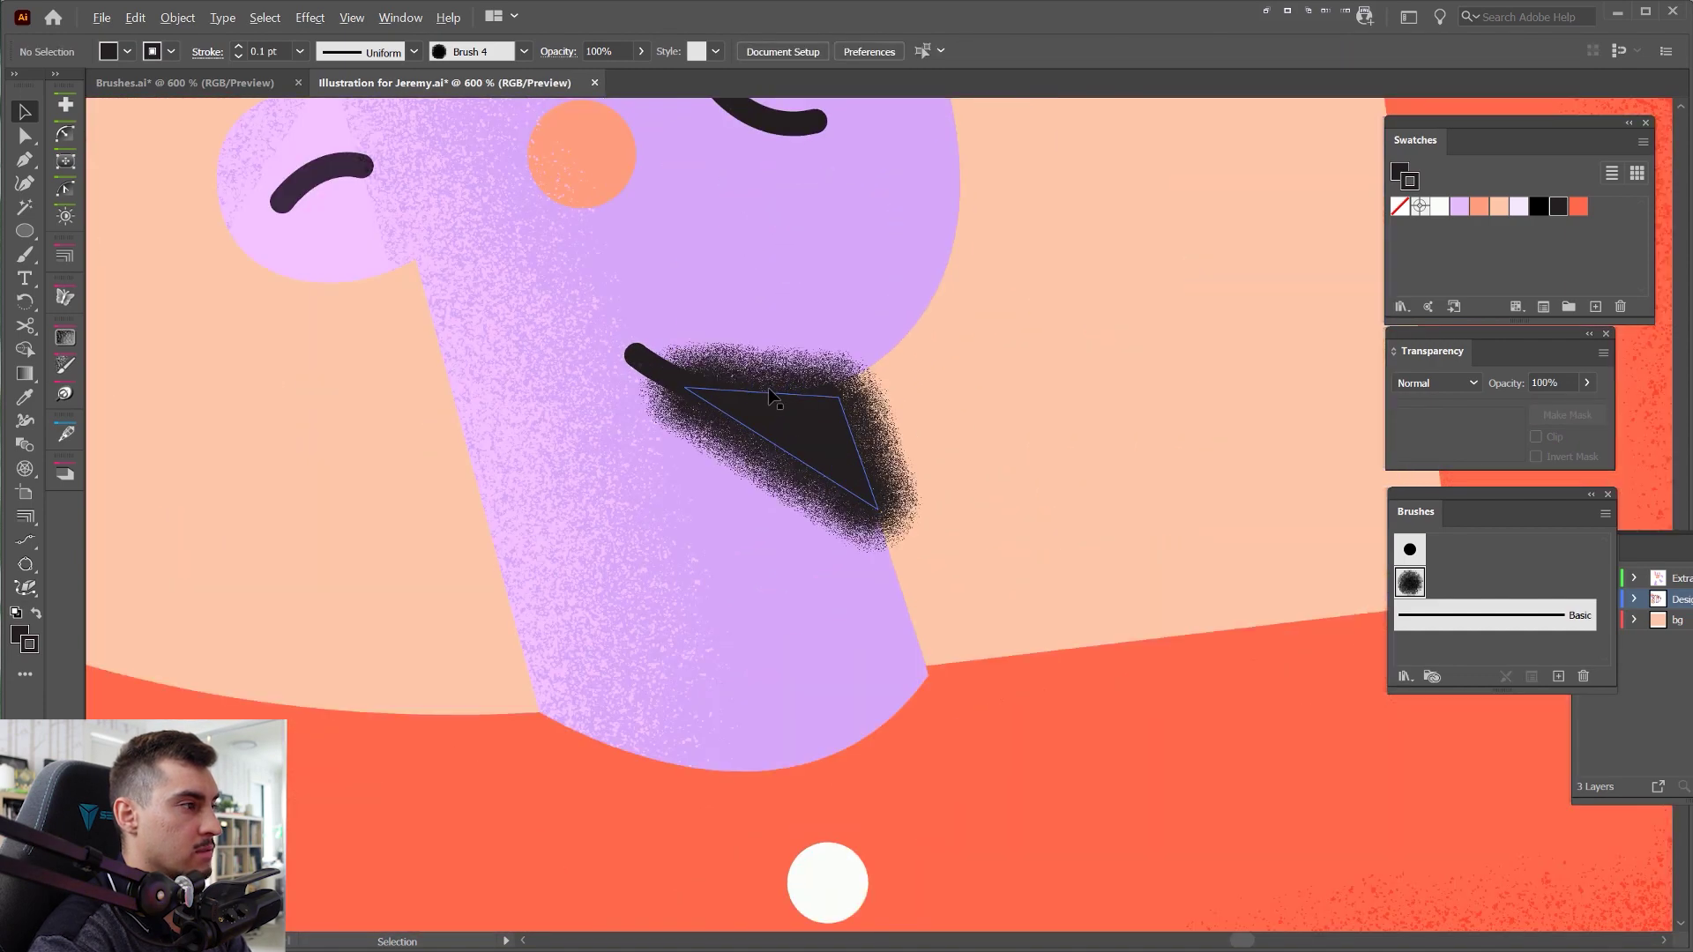
pyautogui.click(794, 416)
pyautogui.moveTo(853, 477); pyautogui.dragTo(926, 487)
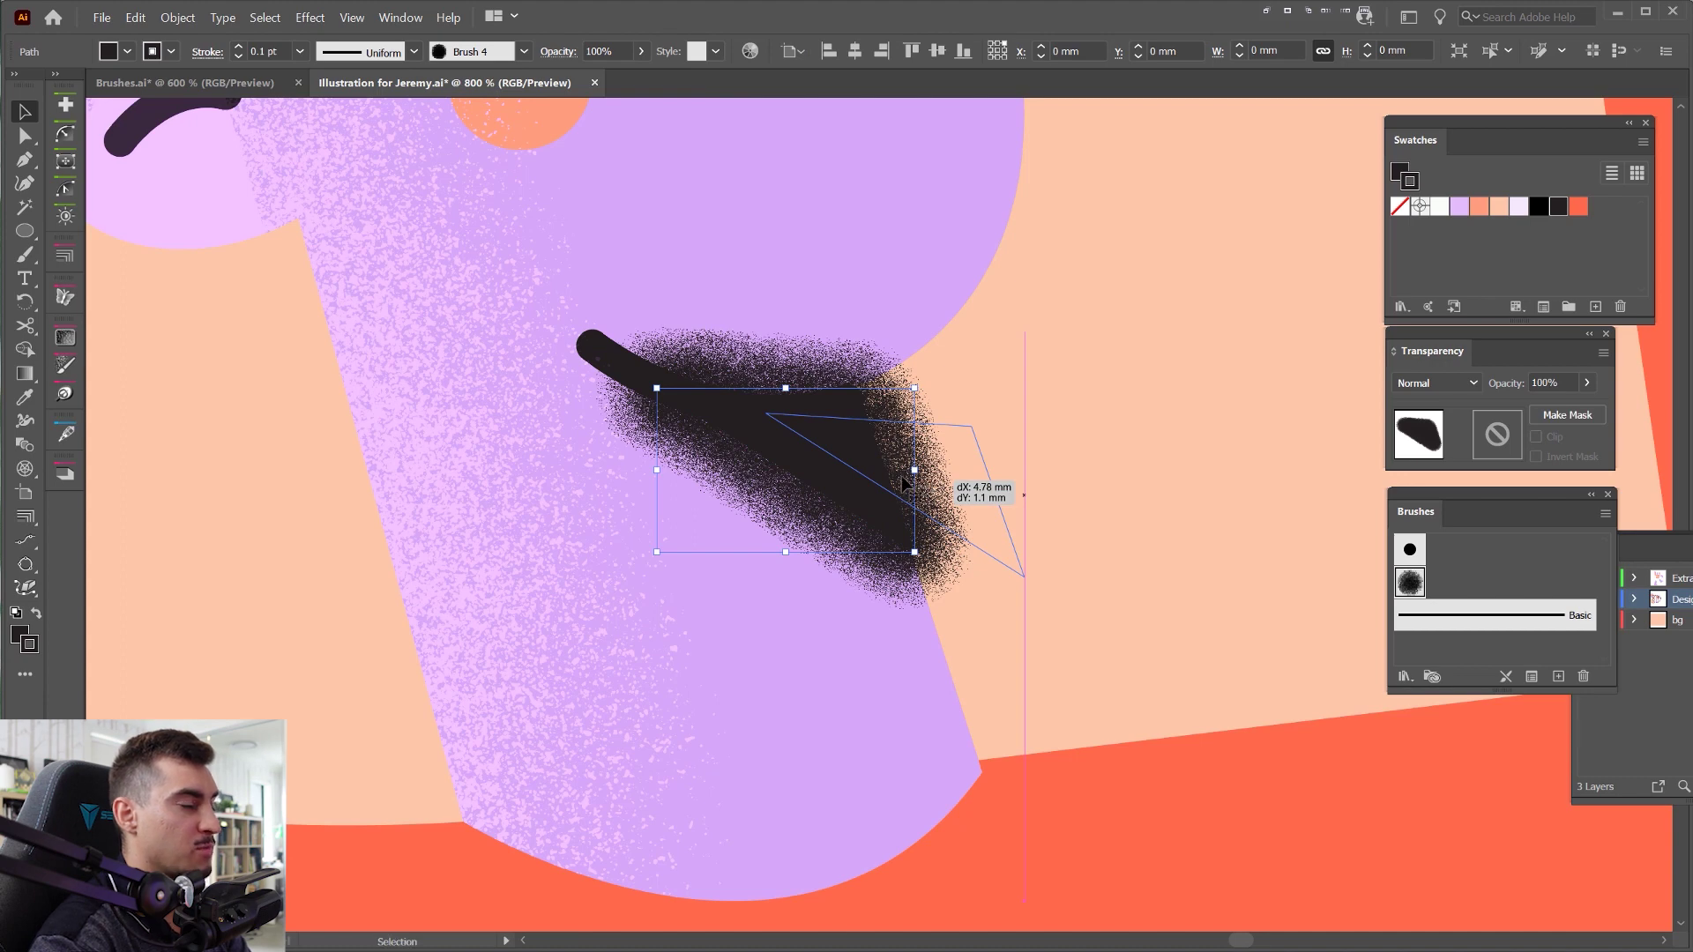
pyautogui.moveTo(904, 483); pyautogui.dragTo(903, 483)
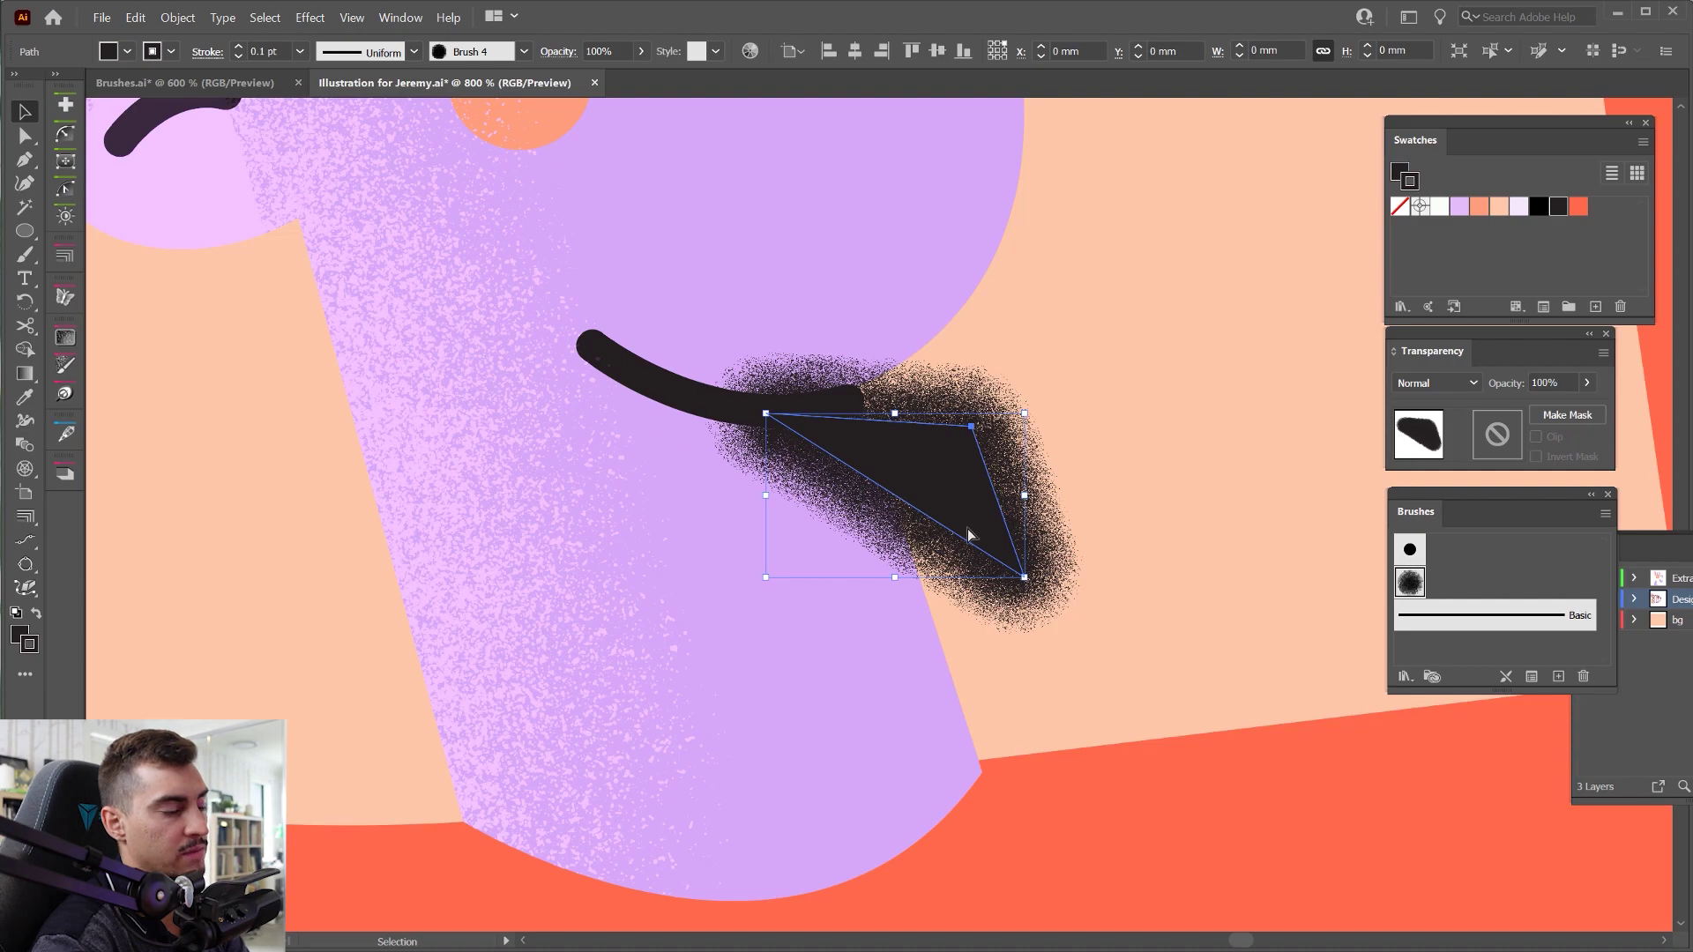
pyautogui.scroll(-3, 1058, 540)
pyautogui.scroll(-6, 985, 472)
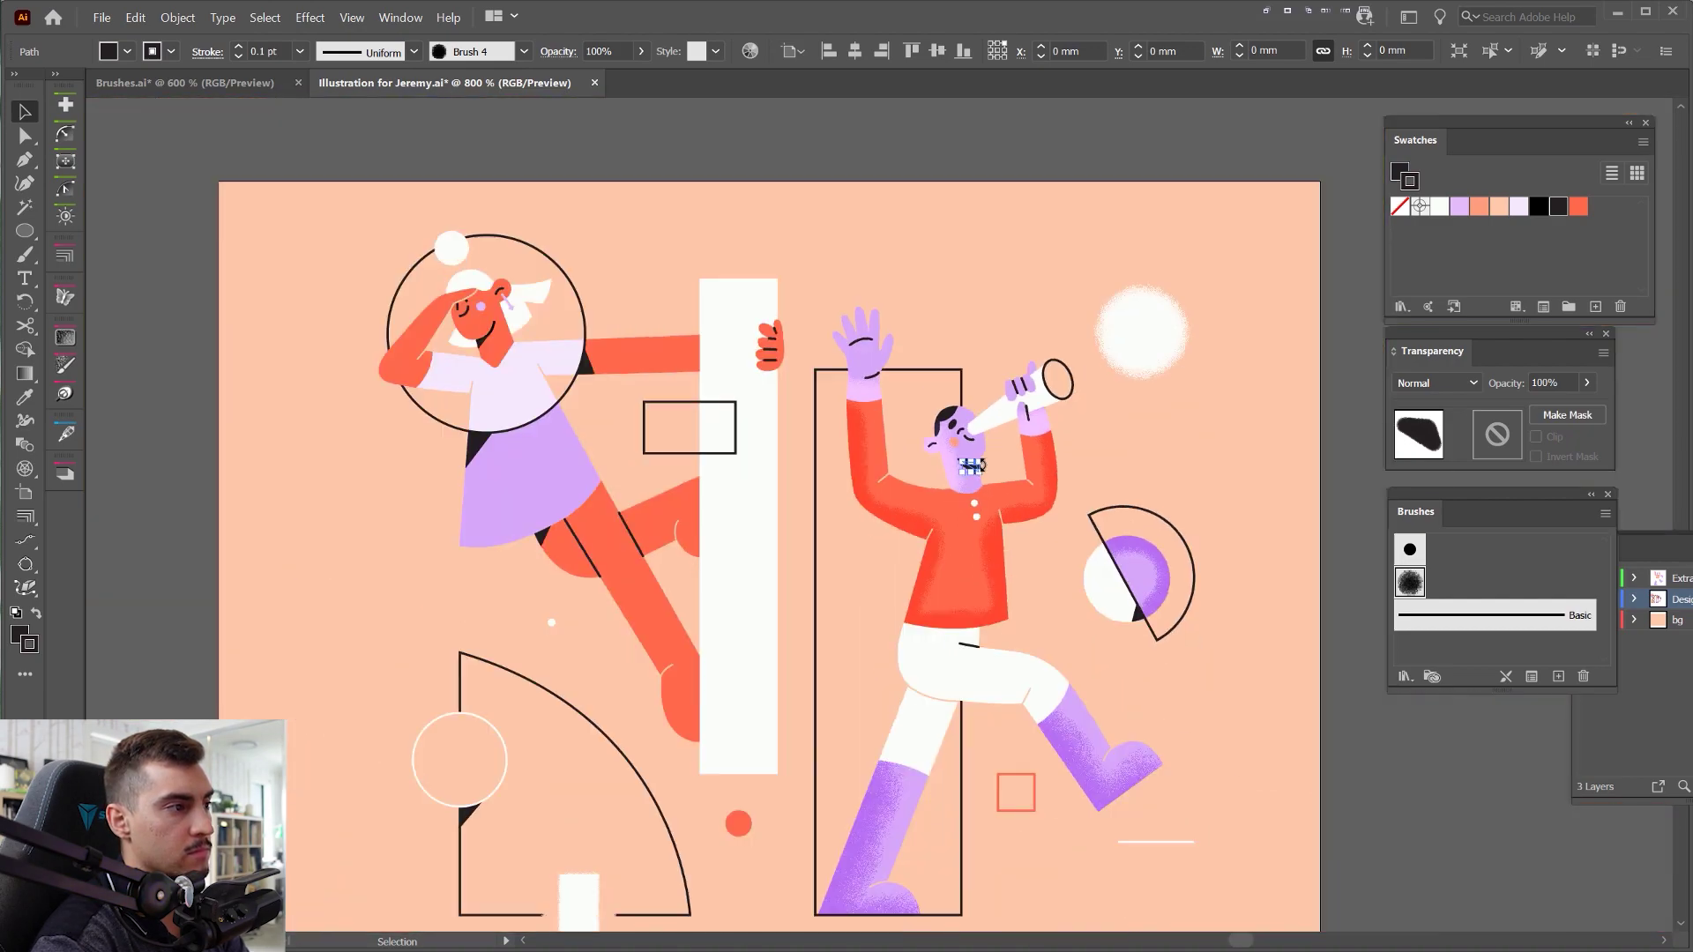
pyautogui.hotkey('ctrl', 'shift', 'a')
# - Remove the grainy stroke from the black mouth triangle, leaving only its solid fill
pyautogui.scroll(3, 988, 468)
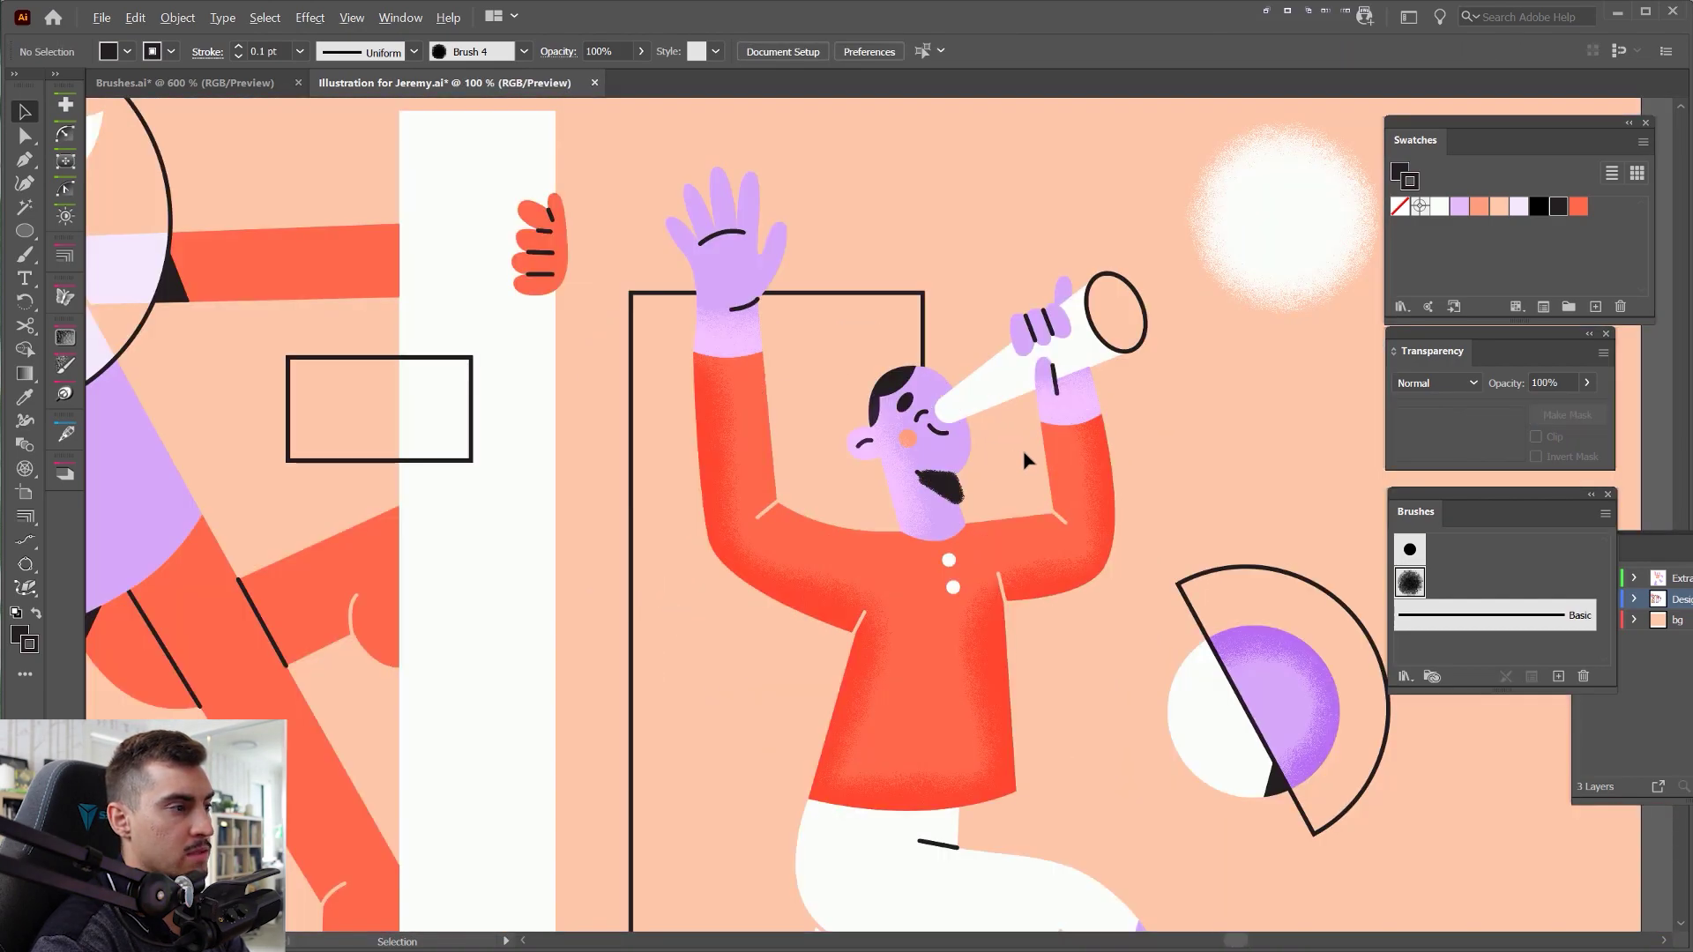
pyautogui.scroll(4, 979, 476)
pyautogui.click(894, 489)
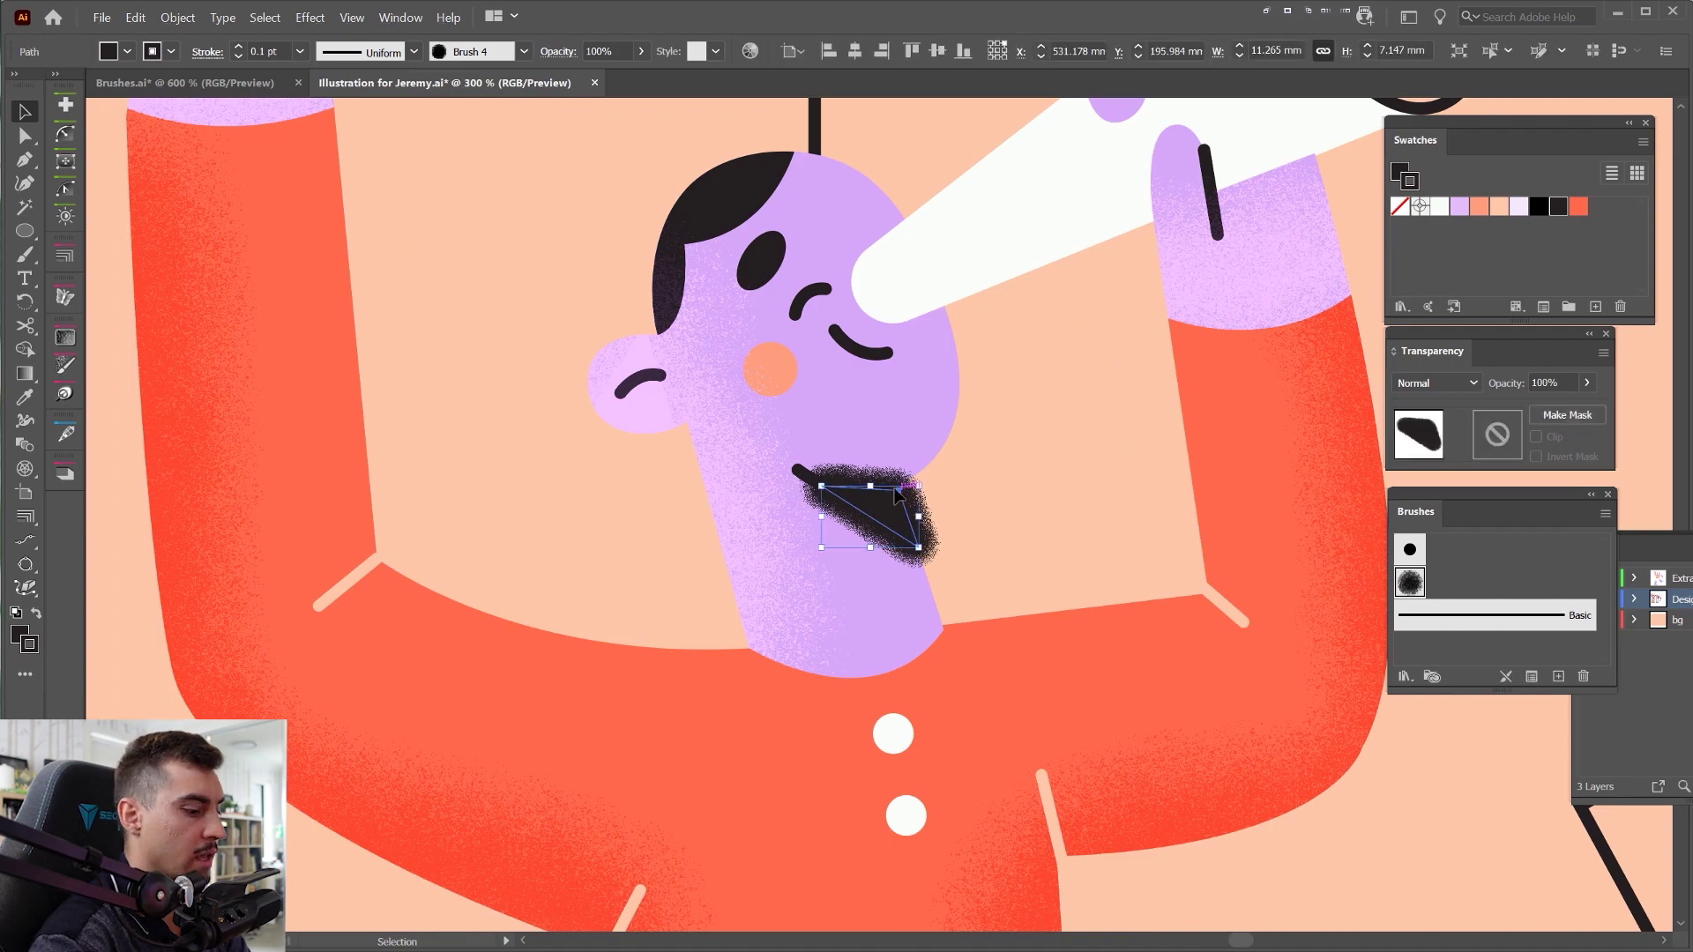
pyautogui.press('/')
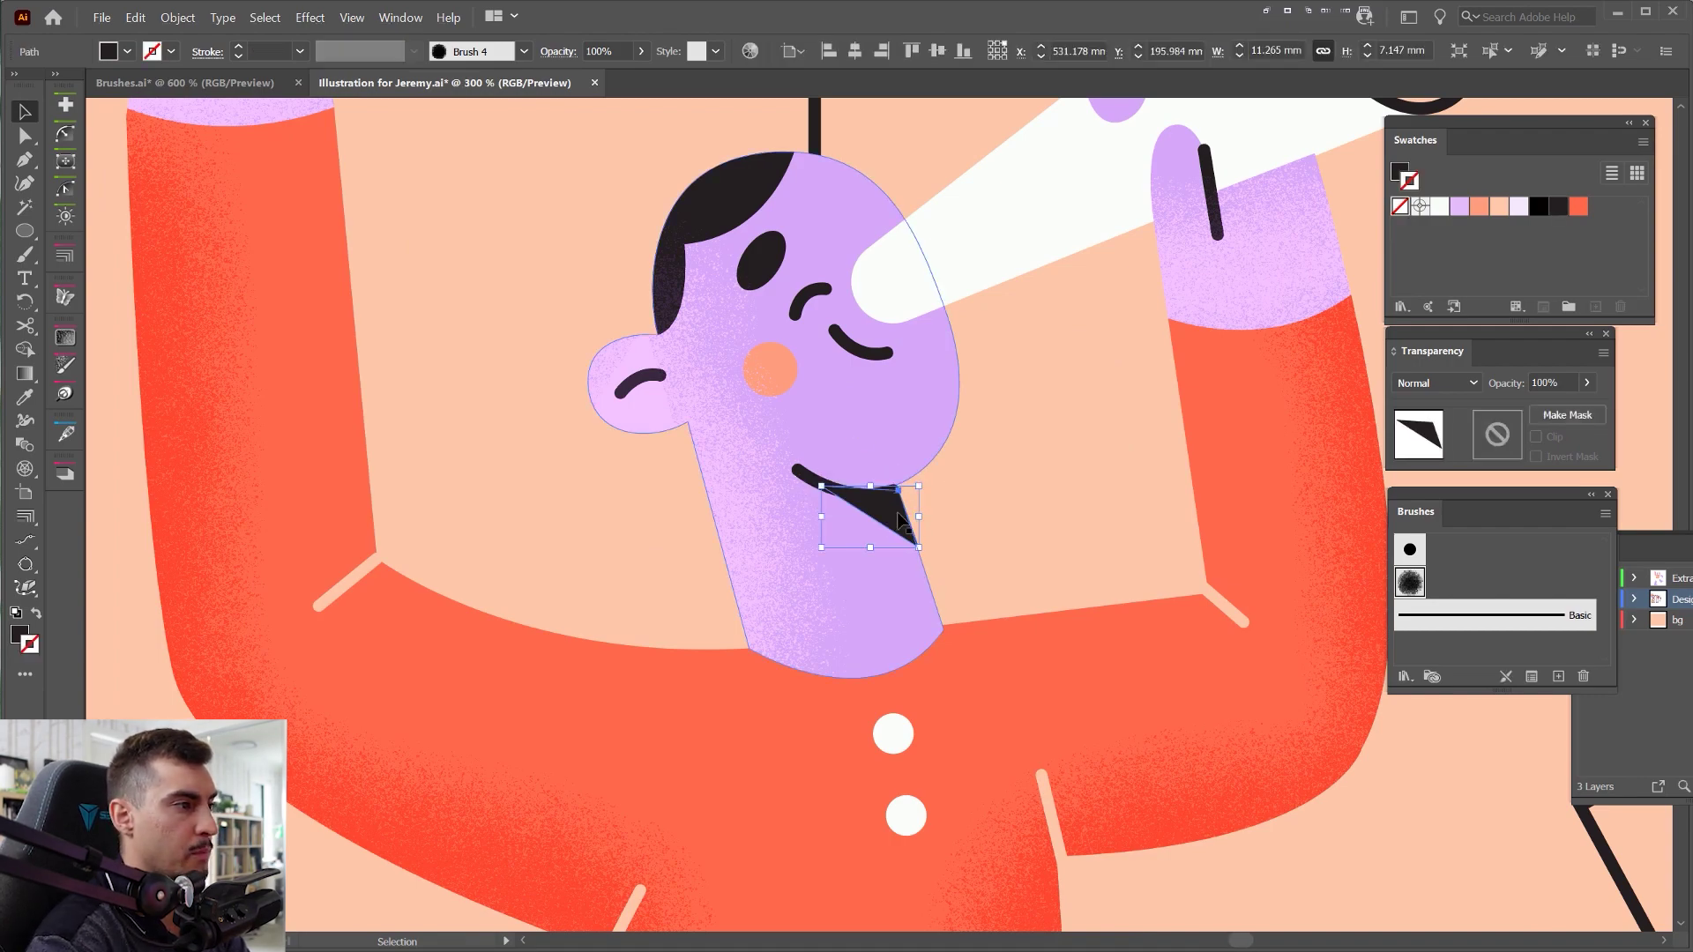
pyautogui.scroll(2, 898, 514)
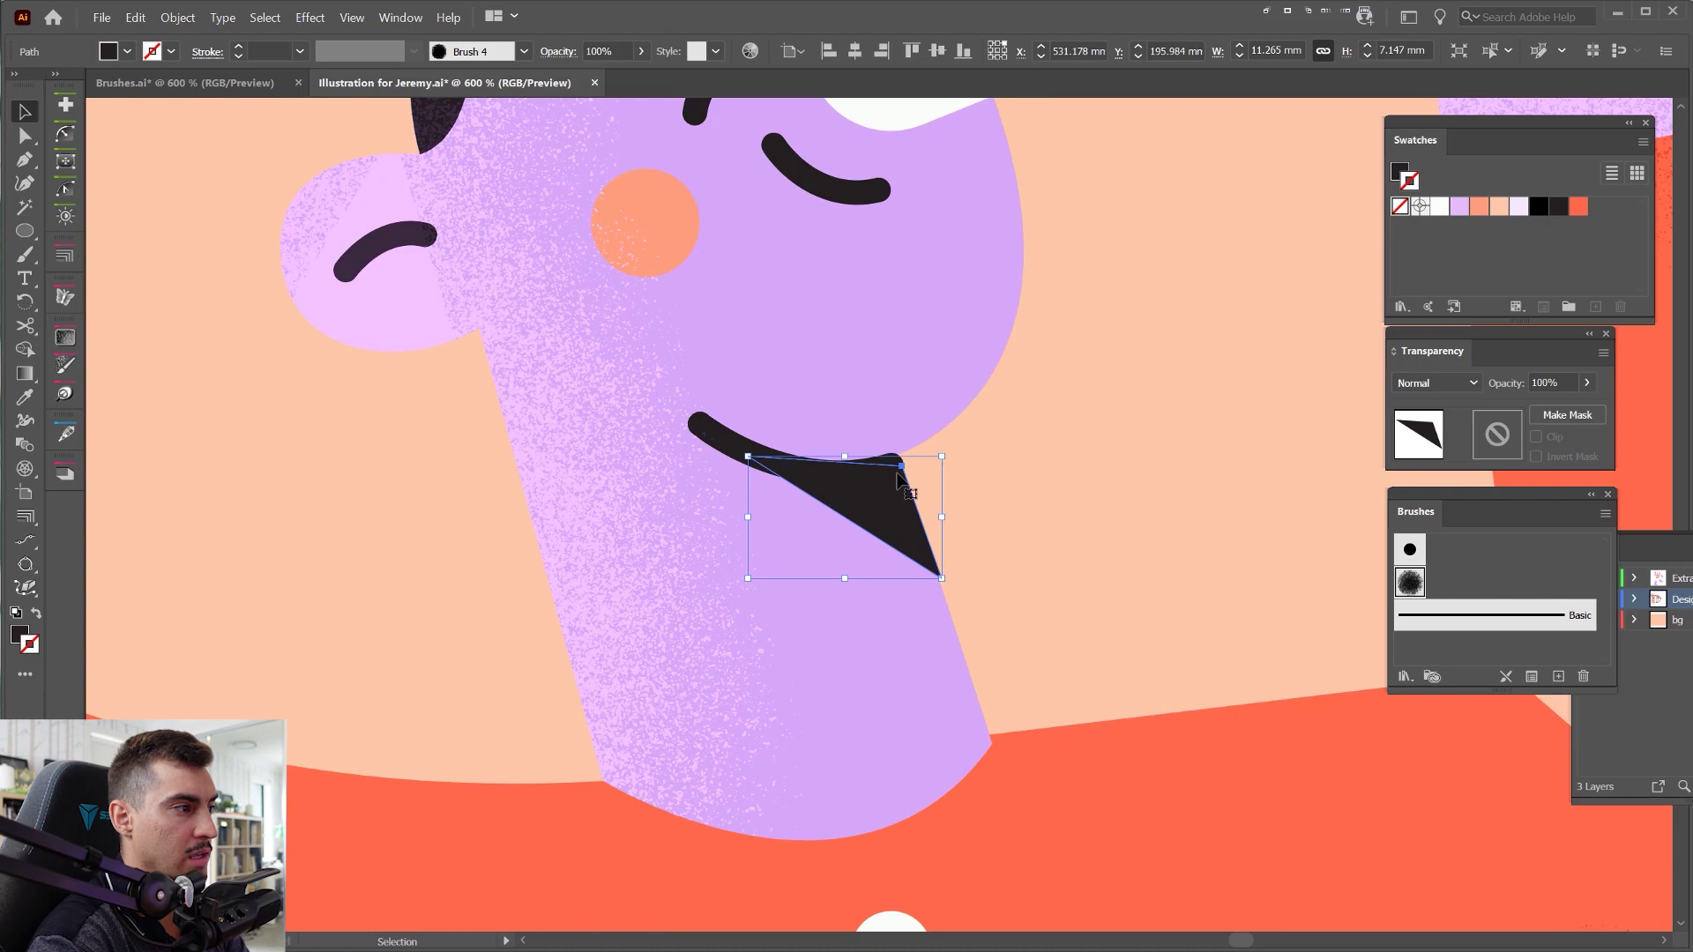
pyautogui.scroll(-5, 869, 481)
pyautogui.click(1064, 446)
pyautogui.moveTo(1129, 457); pyautogui.dragTo(955, 357)
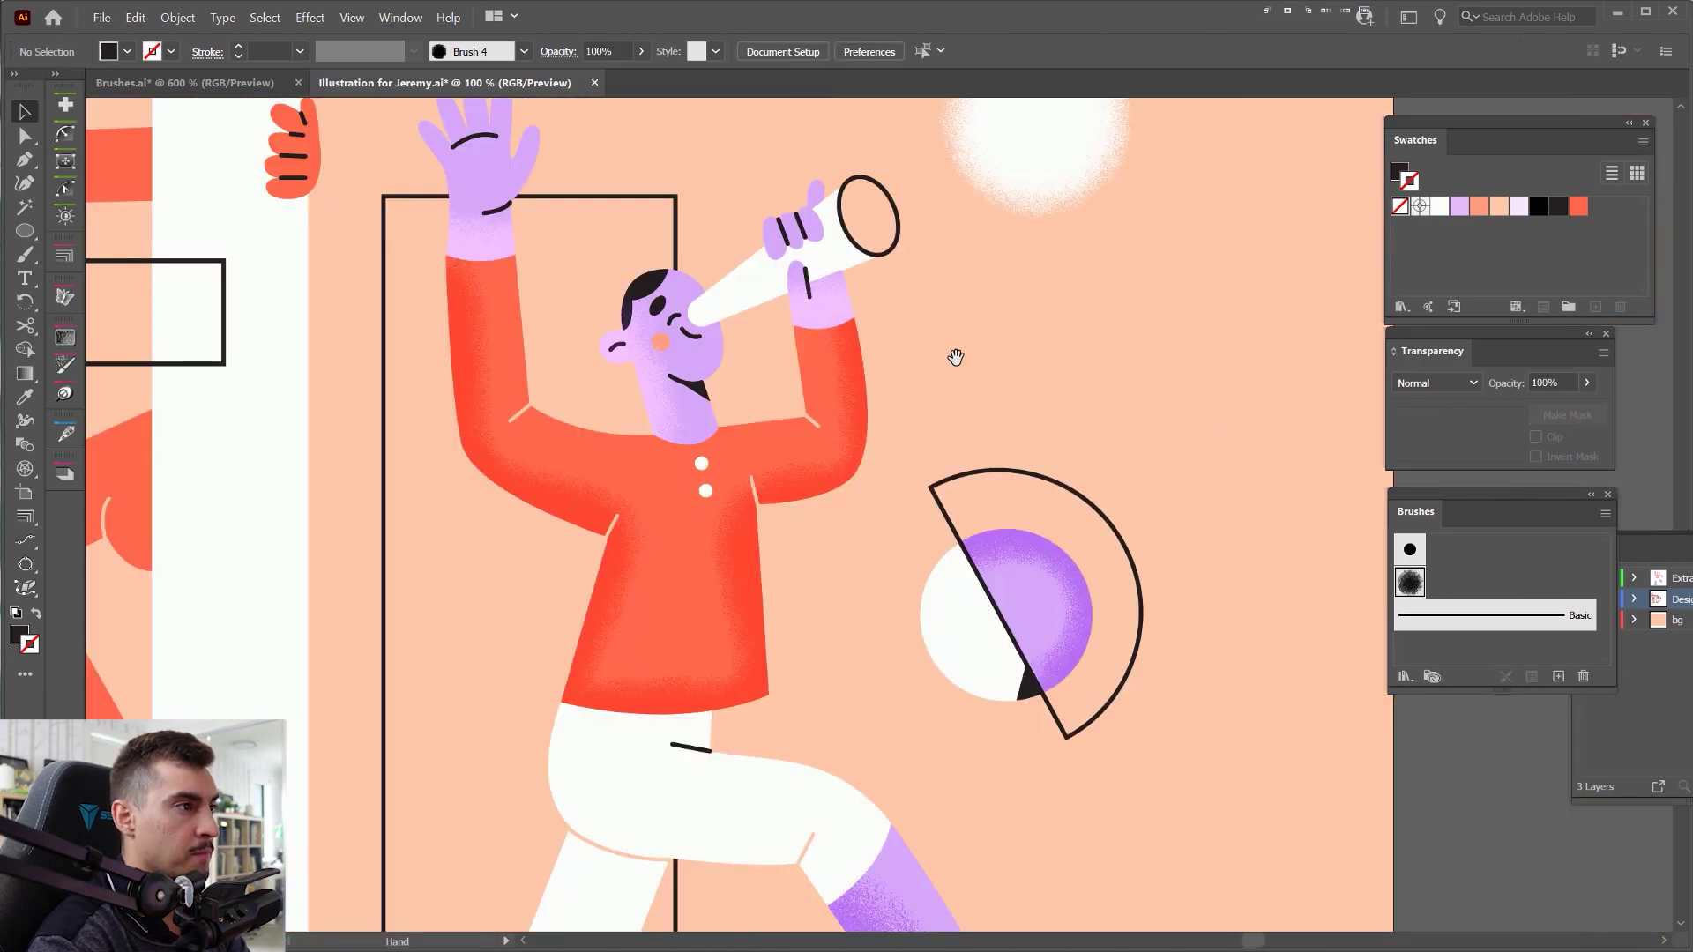
pyautogui.scroll(-3, 957, 358)
# - Switch to the Brushes.ai document and examine the sample strokes of all the grain, speckle and hatching brushes
pyautogui.hotkey('ctrl', 'Tab')
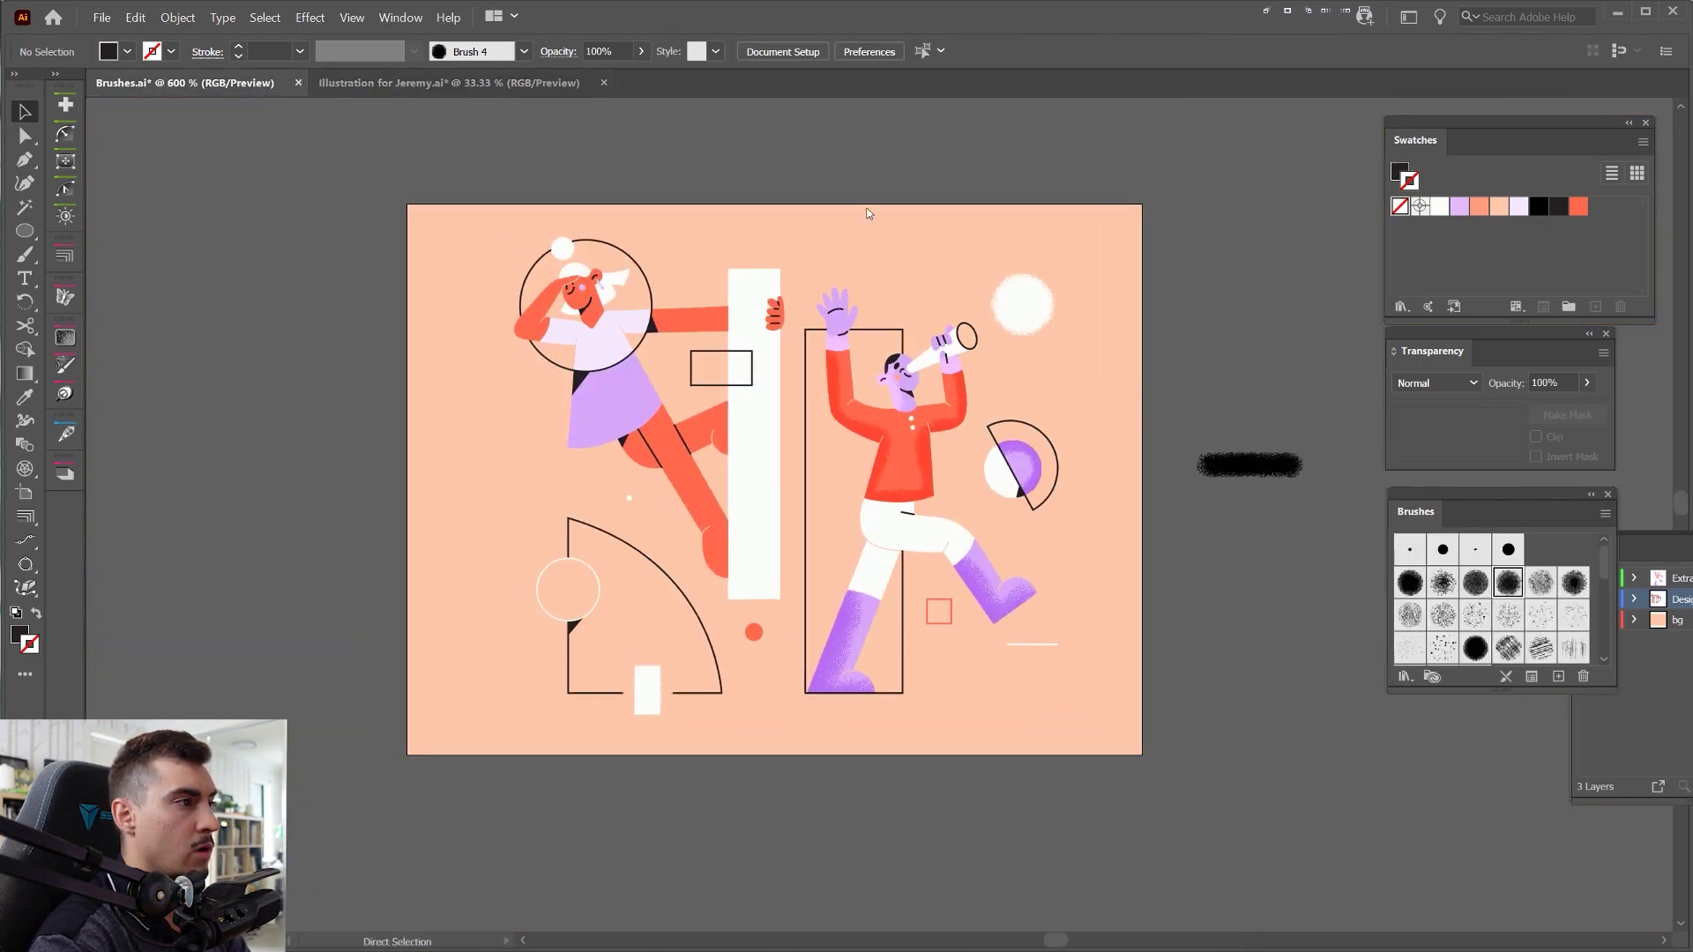
pyautogui.scroll(-6, 908, 190)
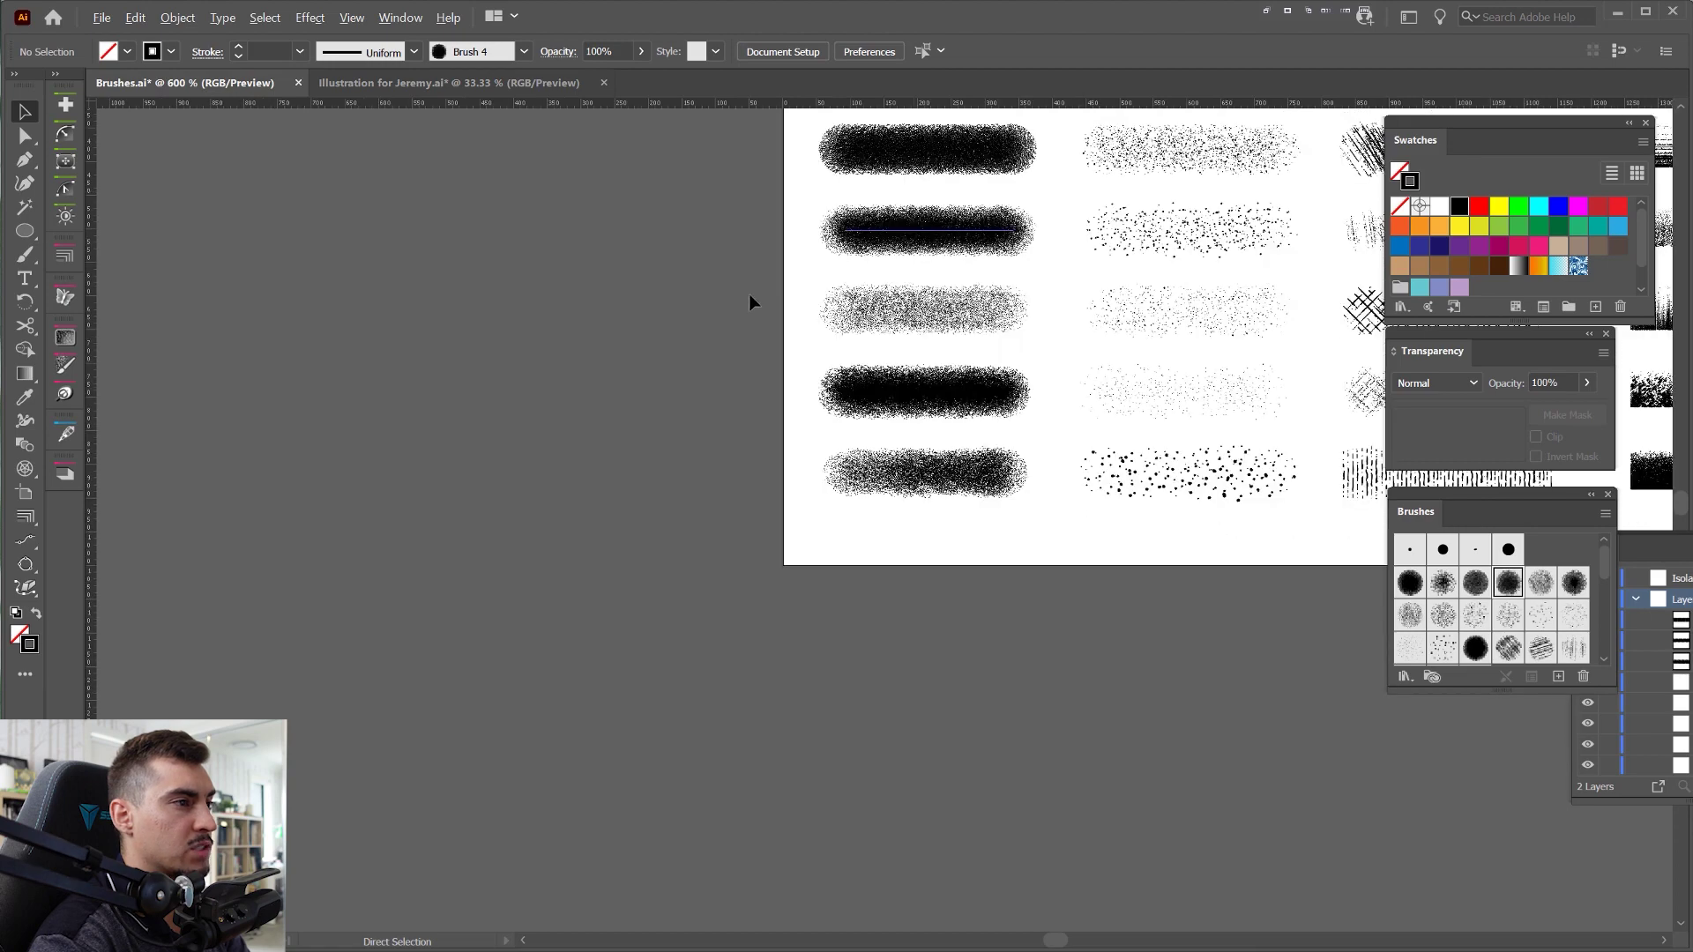
pyautogui.moveTo(504, 475); pyautogui.dragTo(351, 525)
pyautogui.moveTo(715, 355)
pyautogui.mouseDown()
pyautogui.moveTo(639, 446)
pyautogui.moveTo(543, 484)
pyautogui.moveTo(434, 573)
pyautogui.mouseUp()
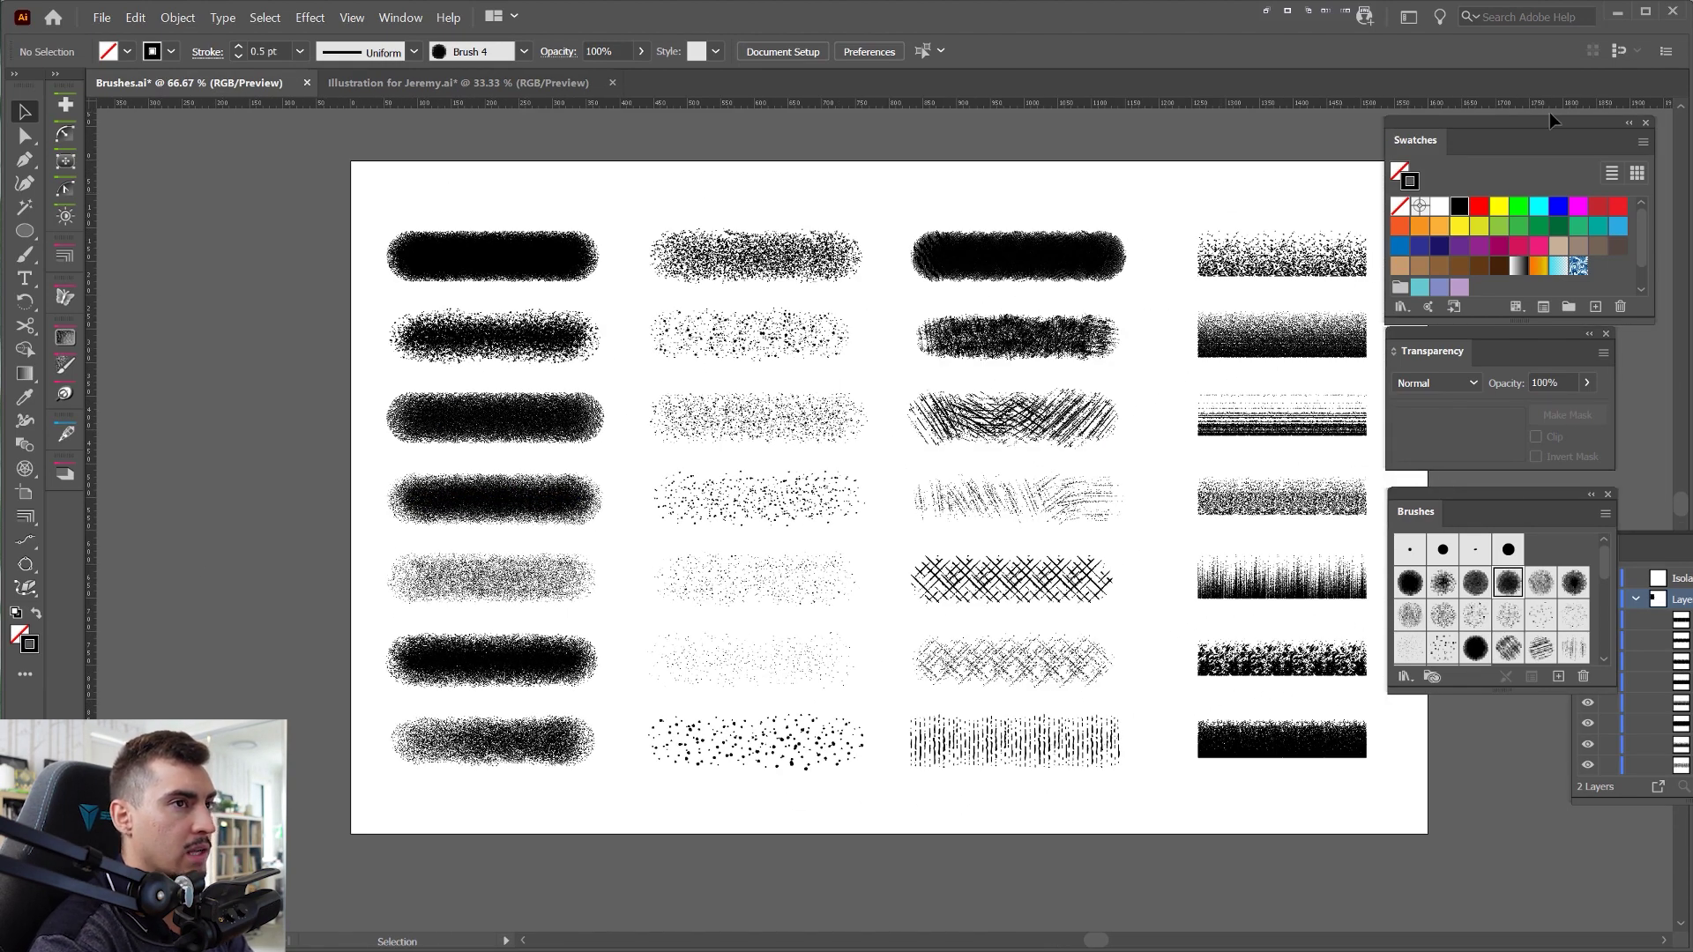
pyautogui.scroll(2, 849, 421)
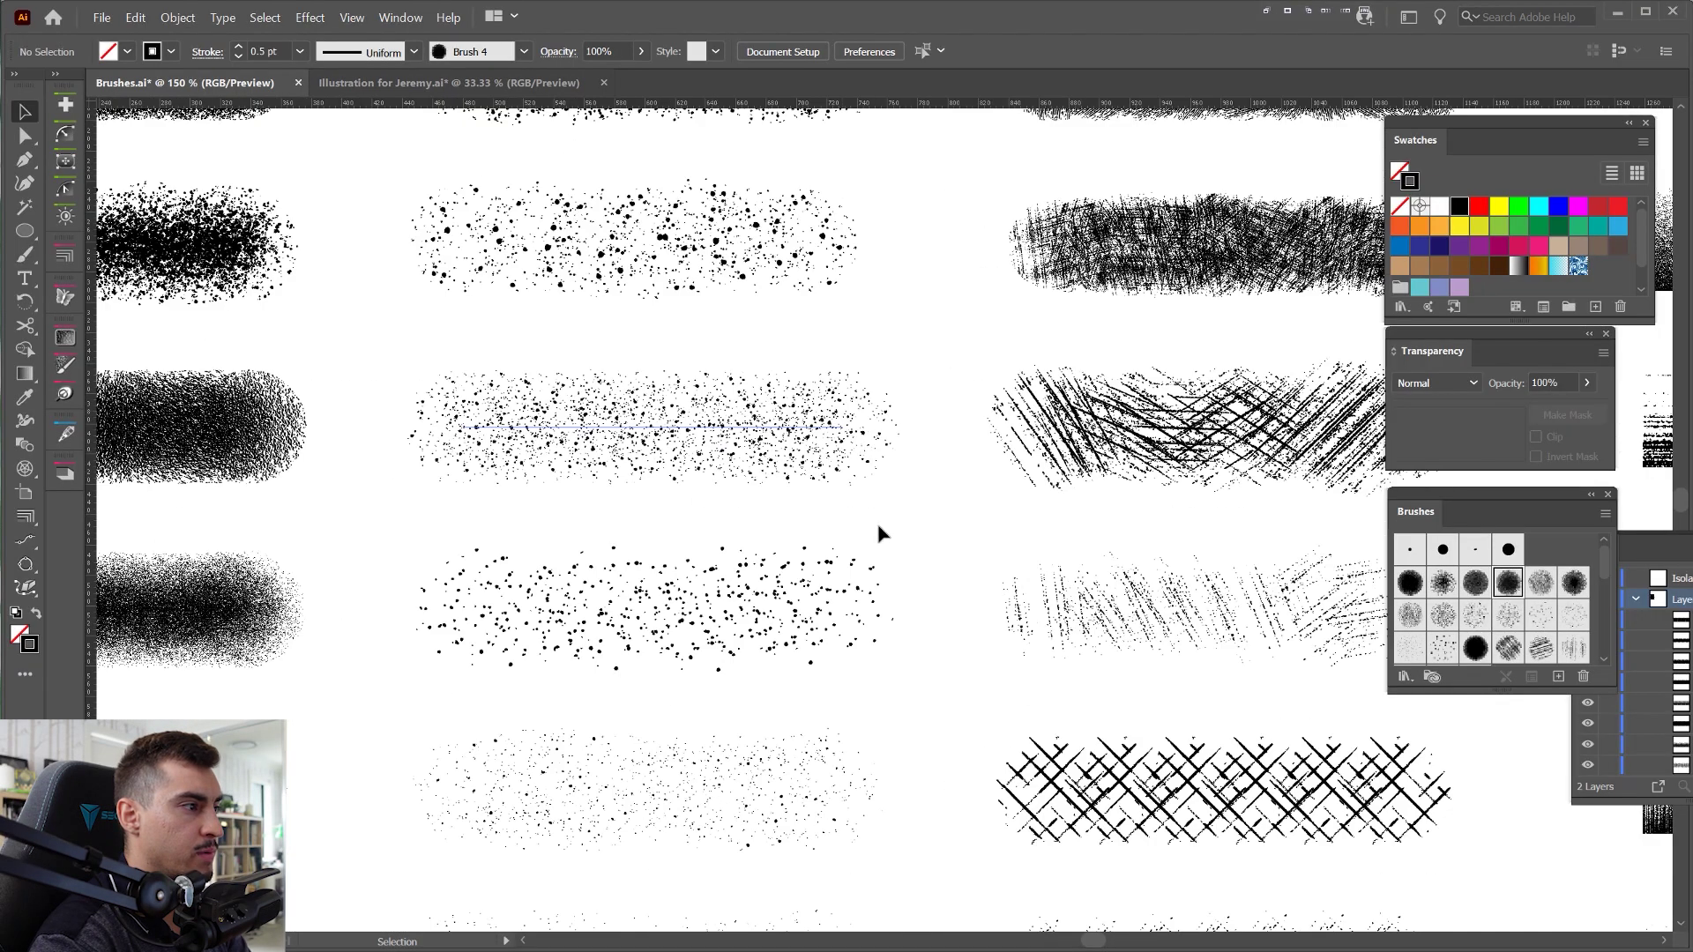
pyautogui.moveTo(941, 368); pyautogui.dragTo(981, 749)
pyautogui.scroll(-2, 975, 758)
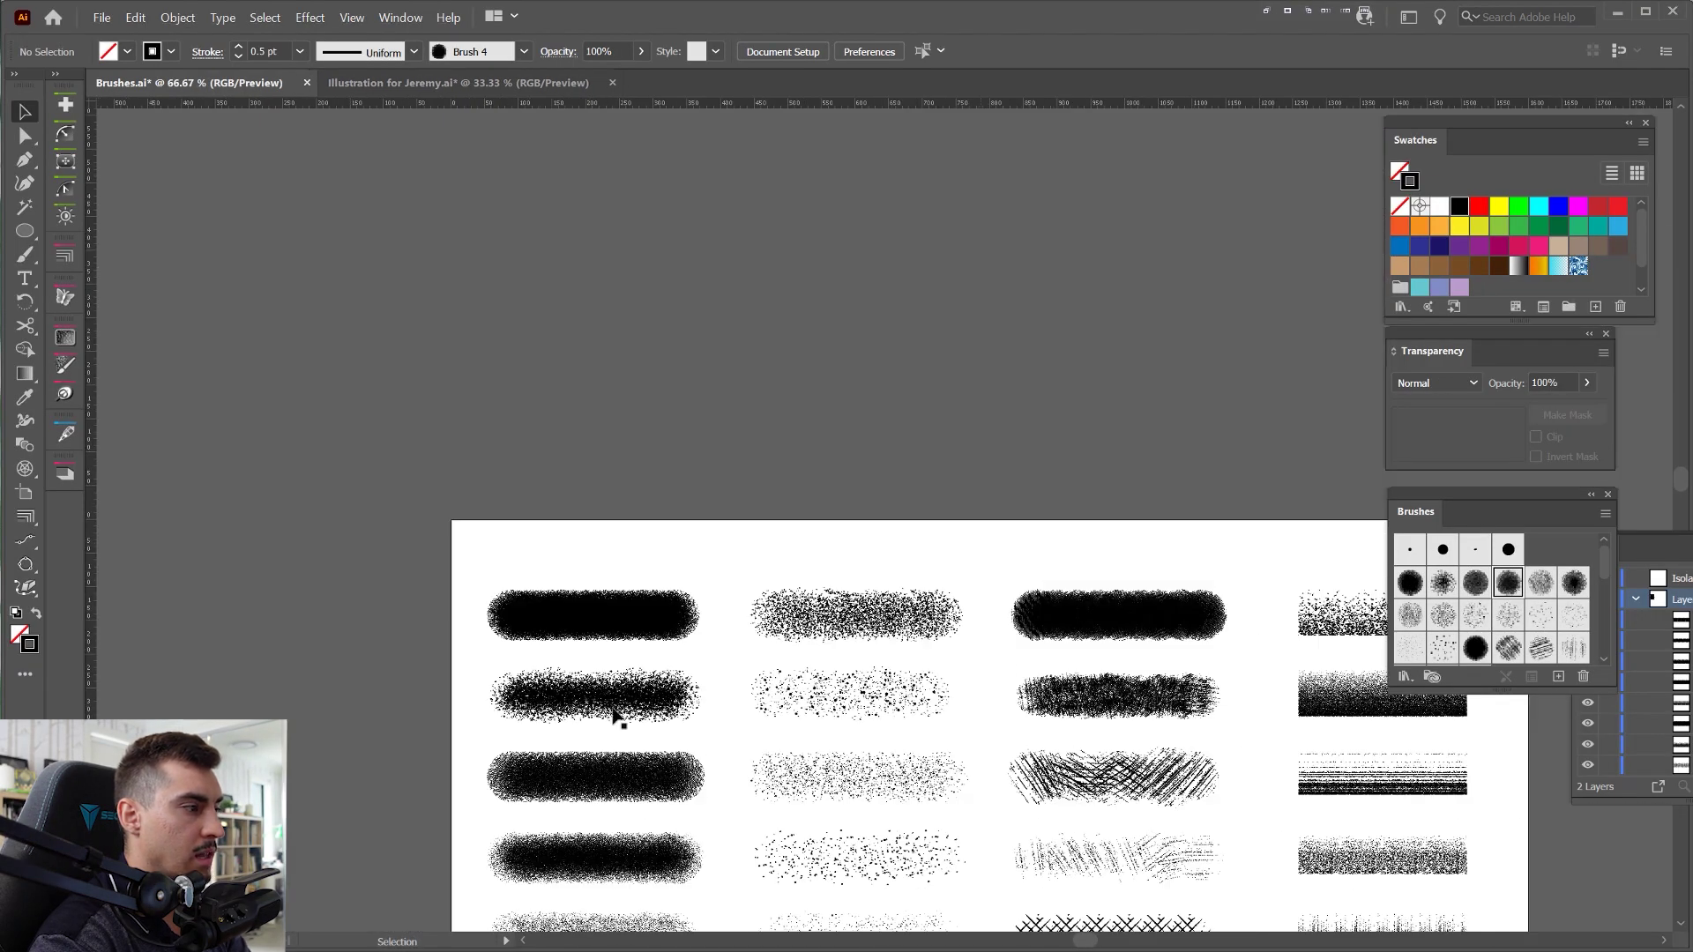
pyautogui.scroll(4, 612, 715)
pyautogui.scroll(-3, 643, 766)
pyautogui.moveTo(789, 772); pyautogui.dragTo(600, 328)
pyautogui.moveTo(873, 401); pyautogui.dragTo(782, 193)
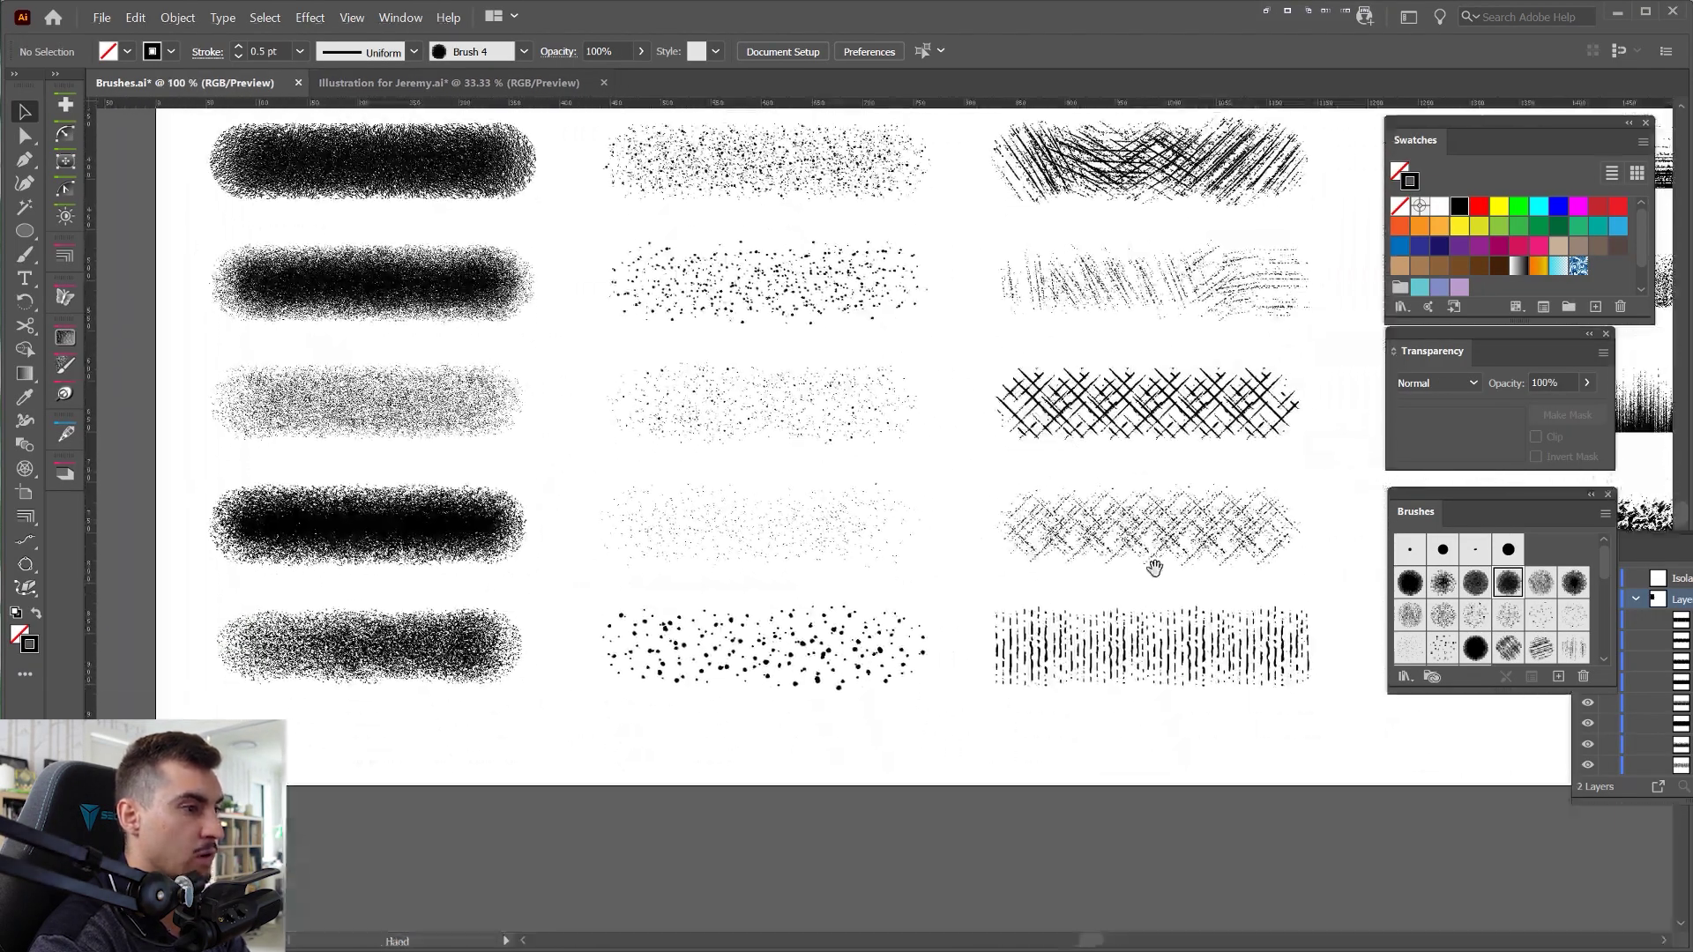
pyautogui.moveTo(1145, 386); pyautogui.dragTo(961, 554)
pyautogui.moveTo(842, 619); pyautogui.dragTo(886, 852)
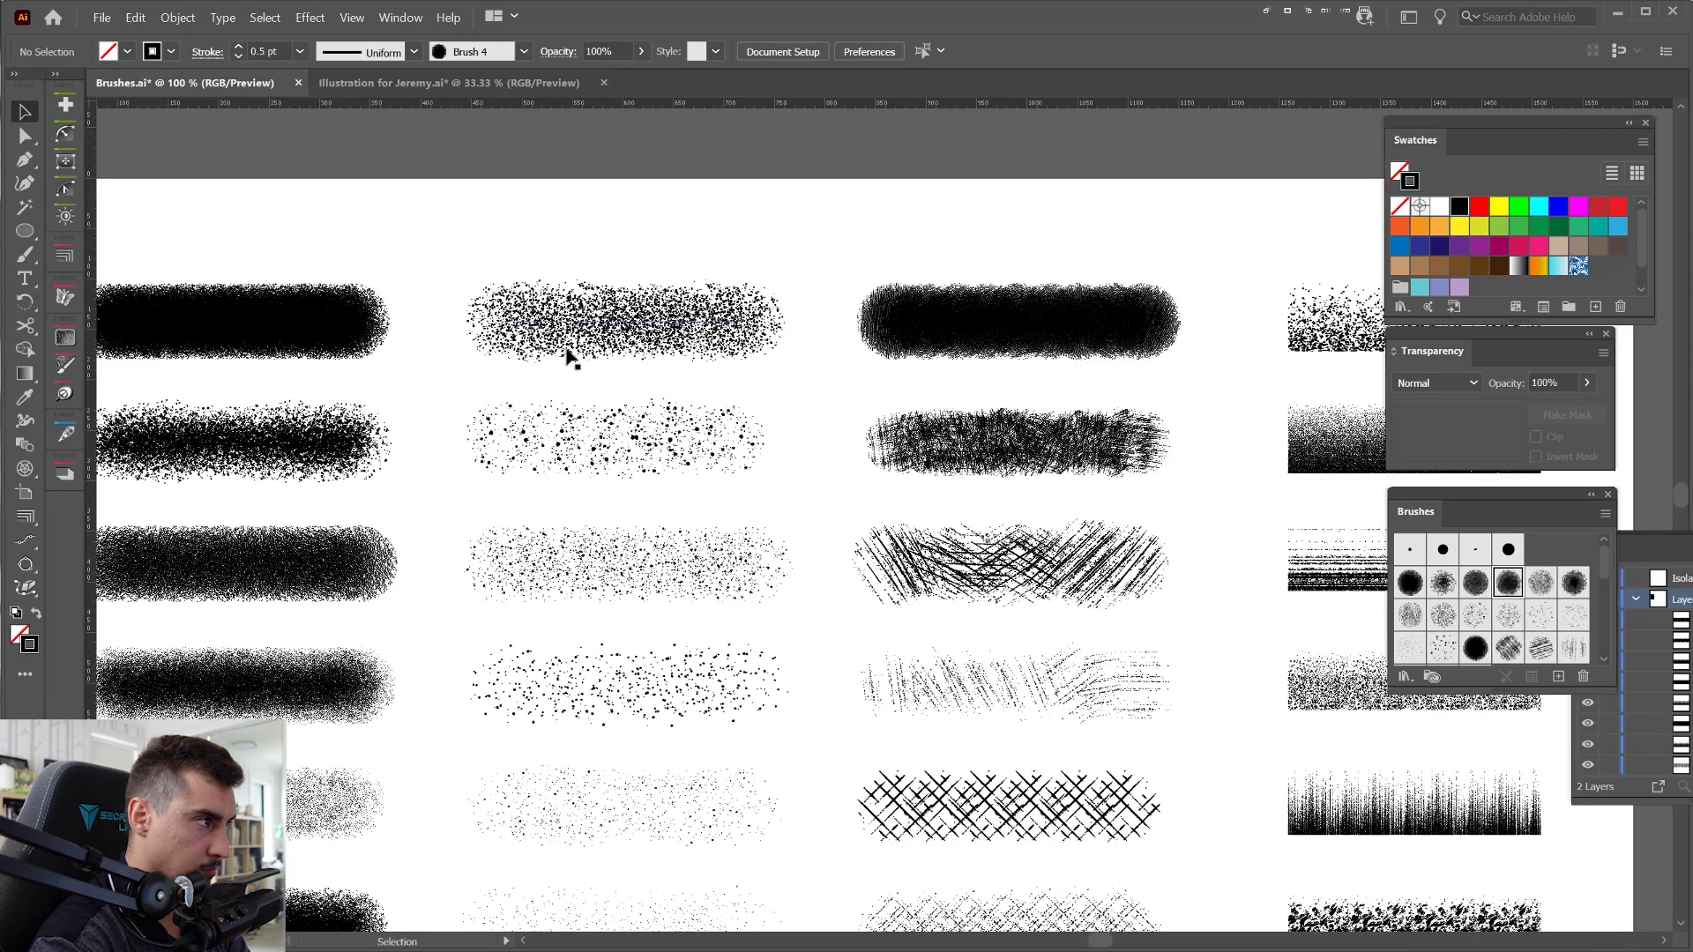
# - Copy the fine speckled Brush 10 sample stroke from the brush sheet into the illustration document beside the artboard
pyautogui.moveTo(567, 350); pyautogui.dragTo(710, 352)
pyautogui.click(724, 340)
pyautogui.click(790, 562)
pyautogui.scroll(2, 789, 563)
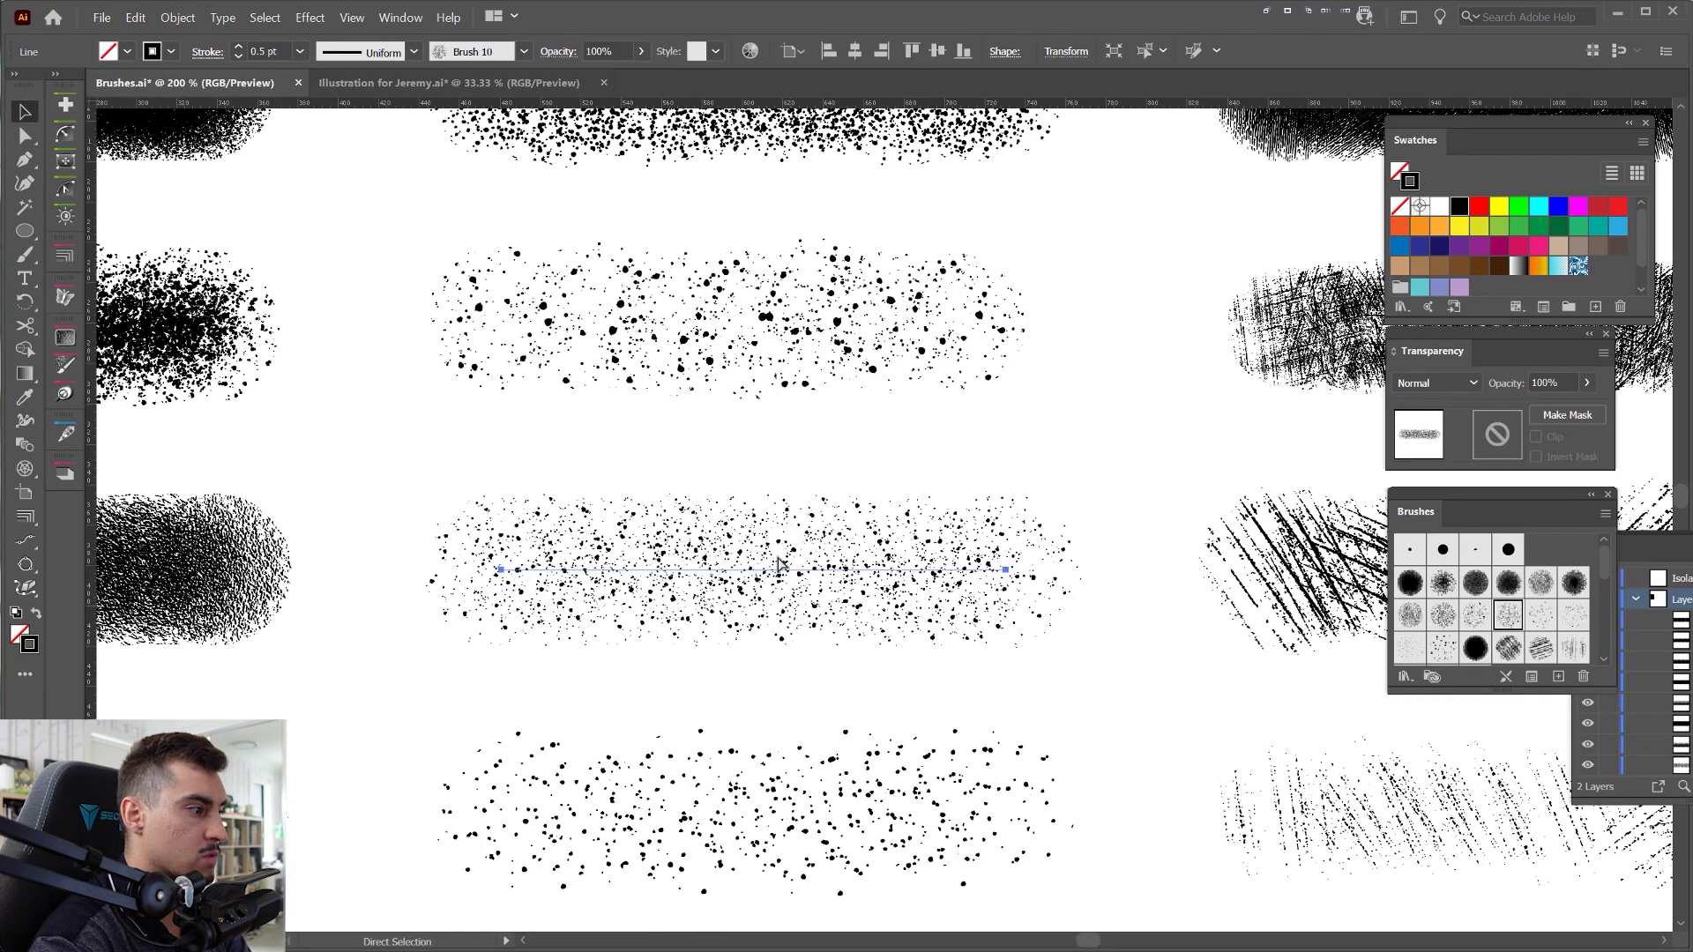
pyautogui.click(426, 86)
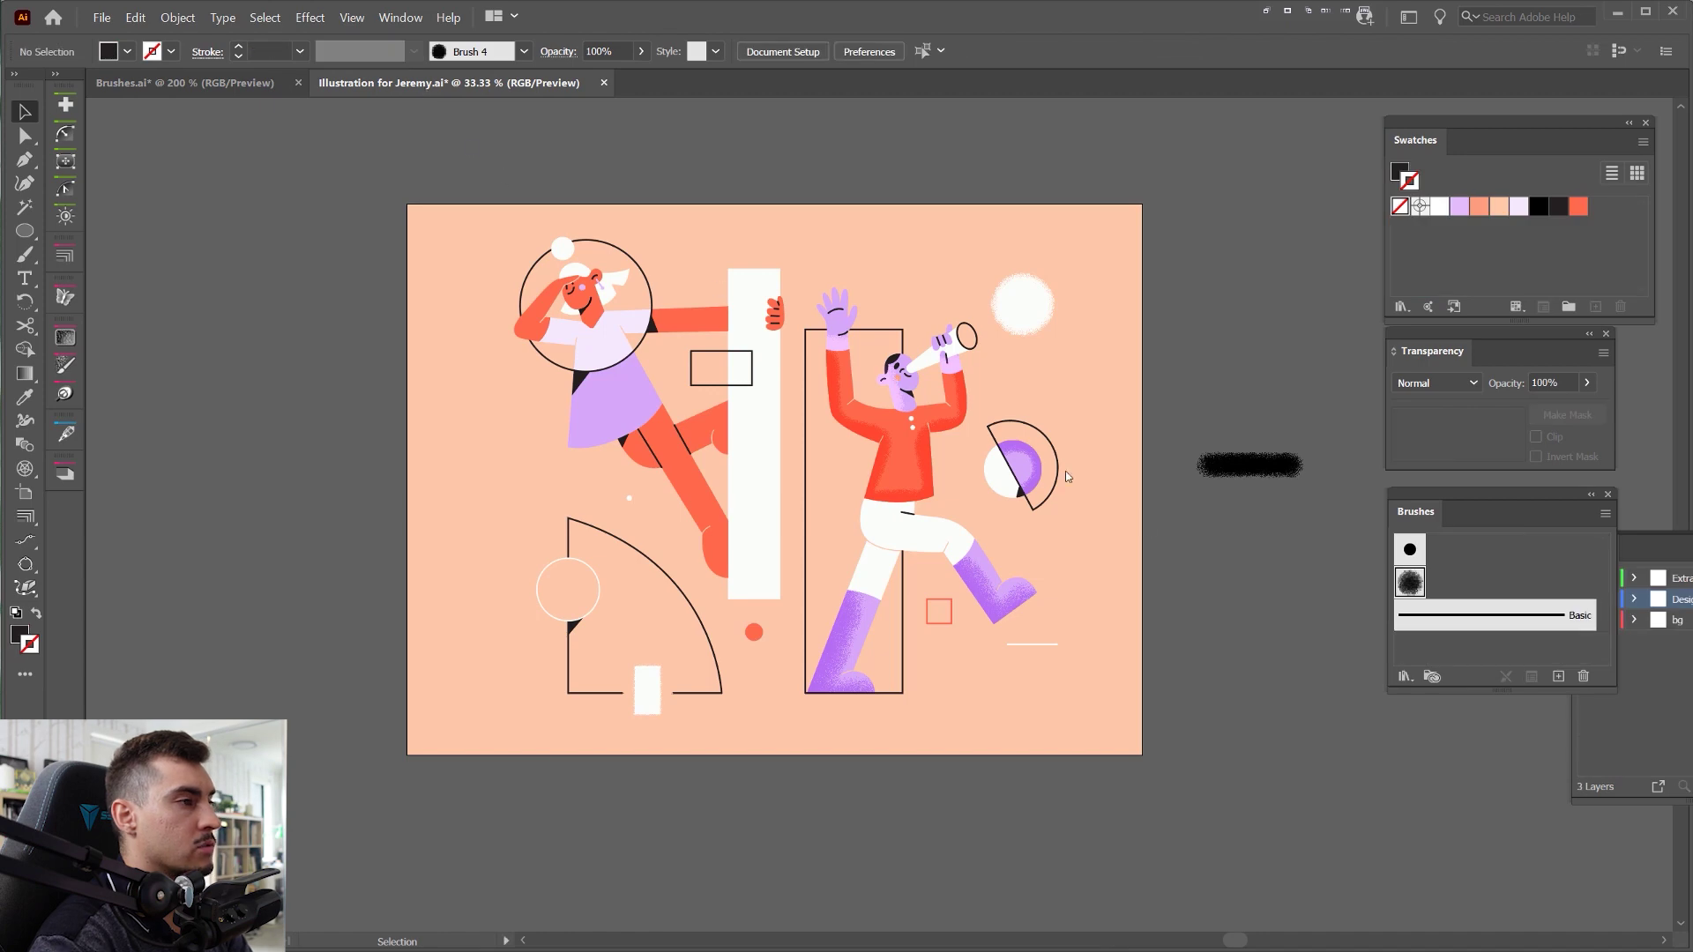
# - Draw a circle about 505 mm in diameter over the middle of the artboard and apply the speckled Brush 10 to it
pyautogui.moveTo(654, 473)
pyautogui.mouseDown()
pyautogui.moveTo(848, 599)
pyautogui.moveTo(824, 657)
pyautogui.moveTo(816, 628)
pyautogui.moveTo(897, 629)
pyautogui.mouseUp()
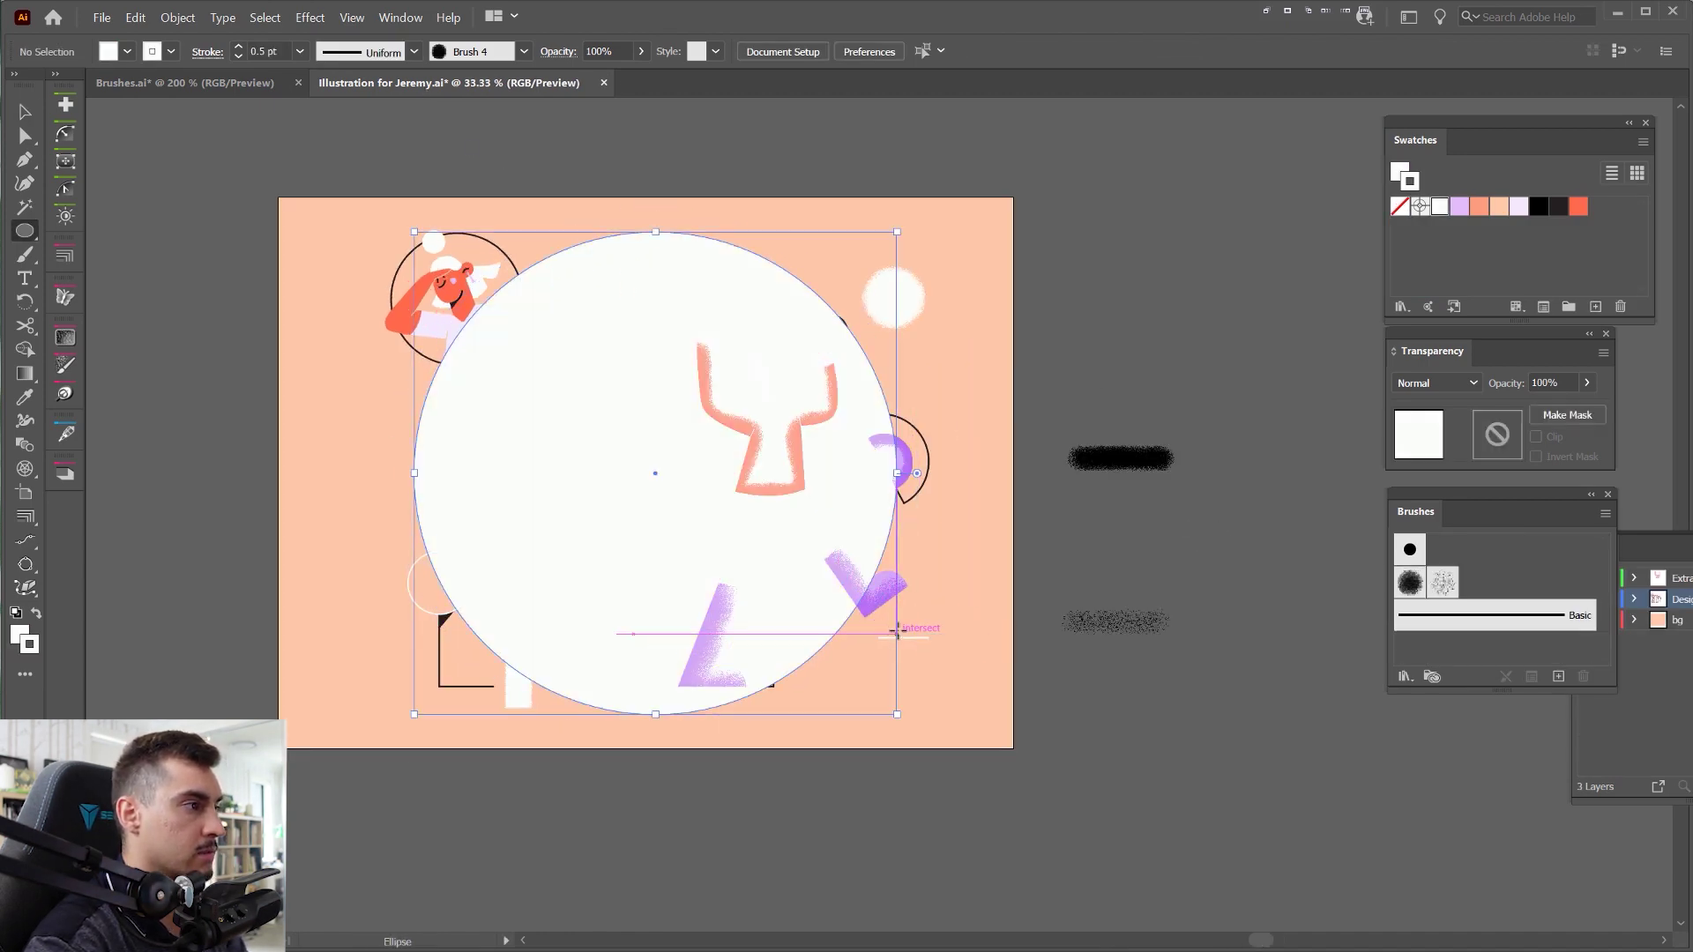
pyautogui.press('v')
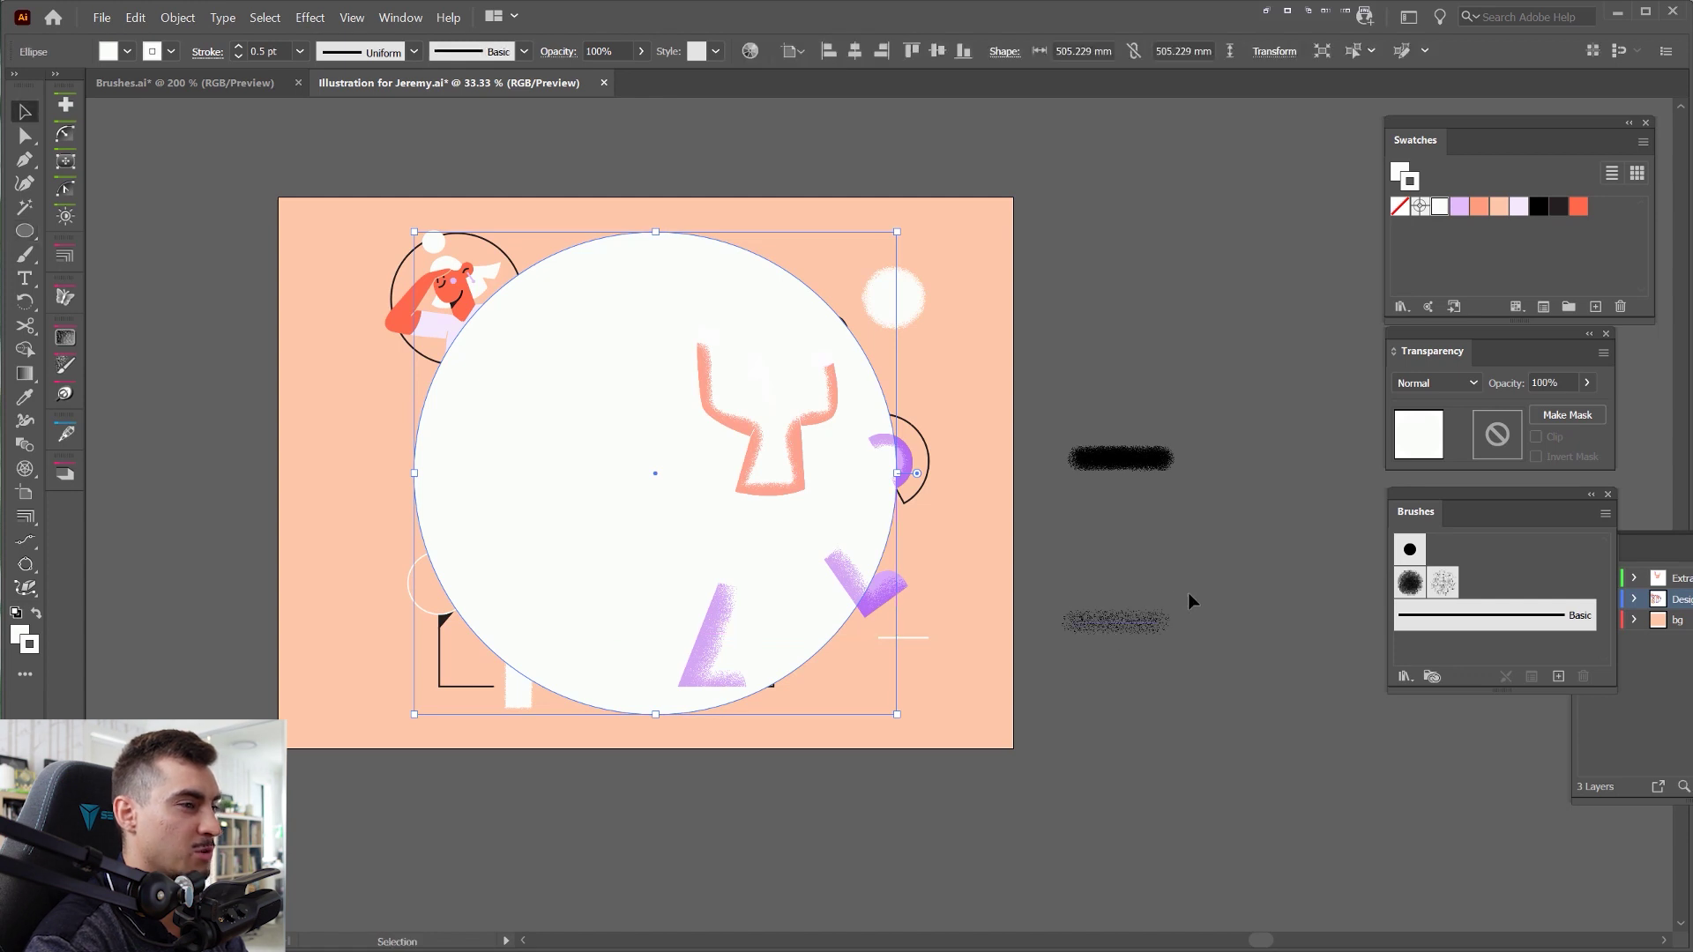
pyautogui.click(1444, 582)
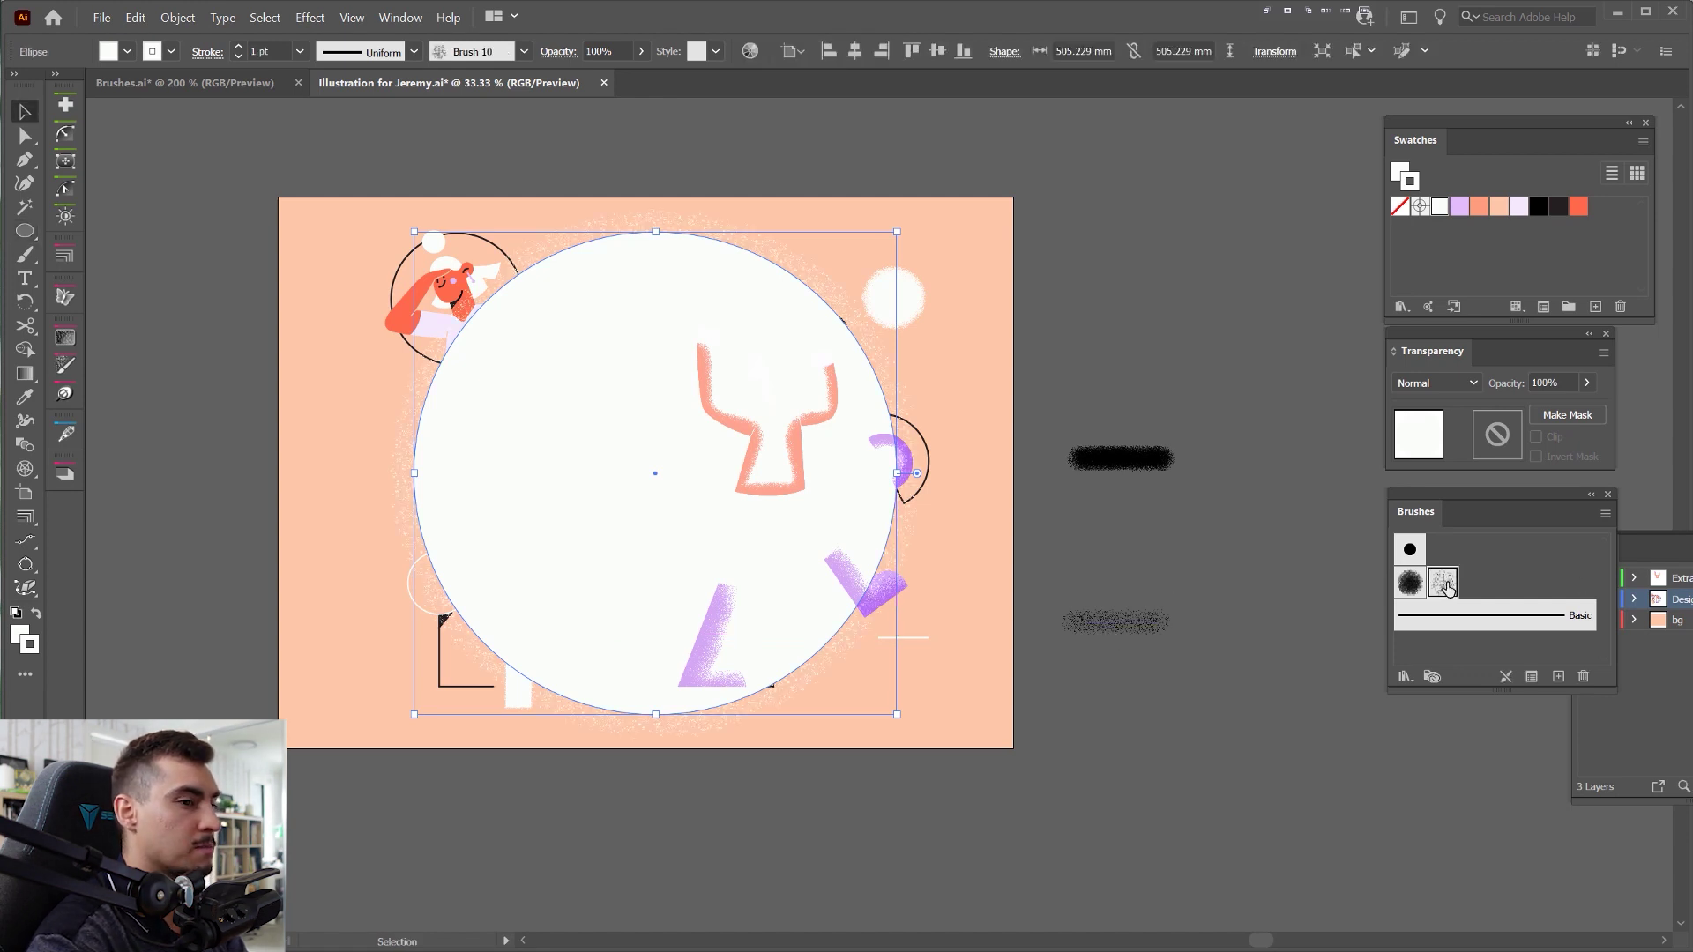
# - Remove the large circle's fill and set its speckled stroke to the salmon-orange swatch
pyautogui.scroll(1, 514, 408)
pyautogui.click(1496, 211)
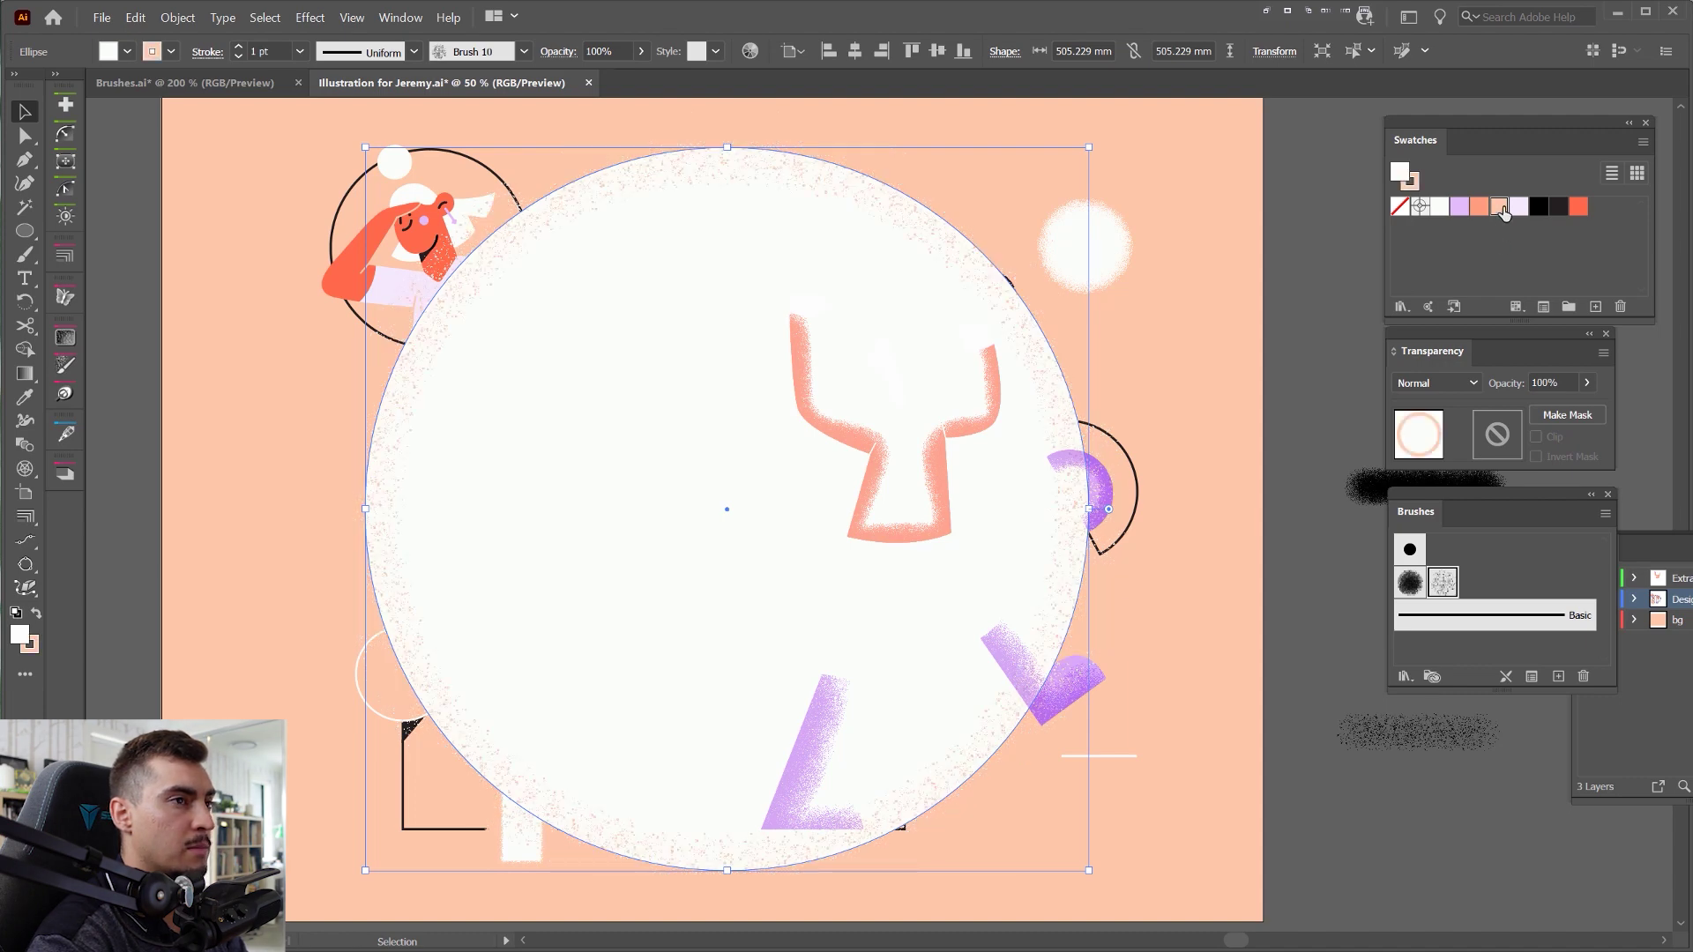
pyautogui.click(1501, 209)
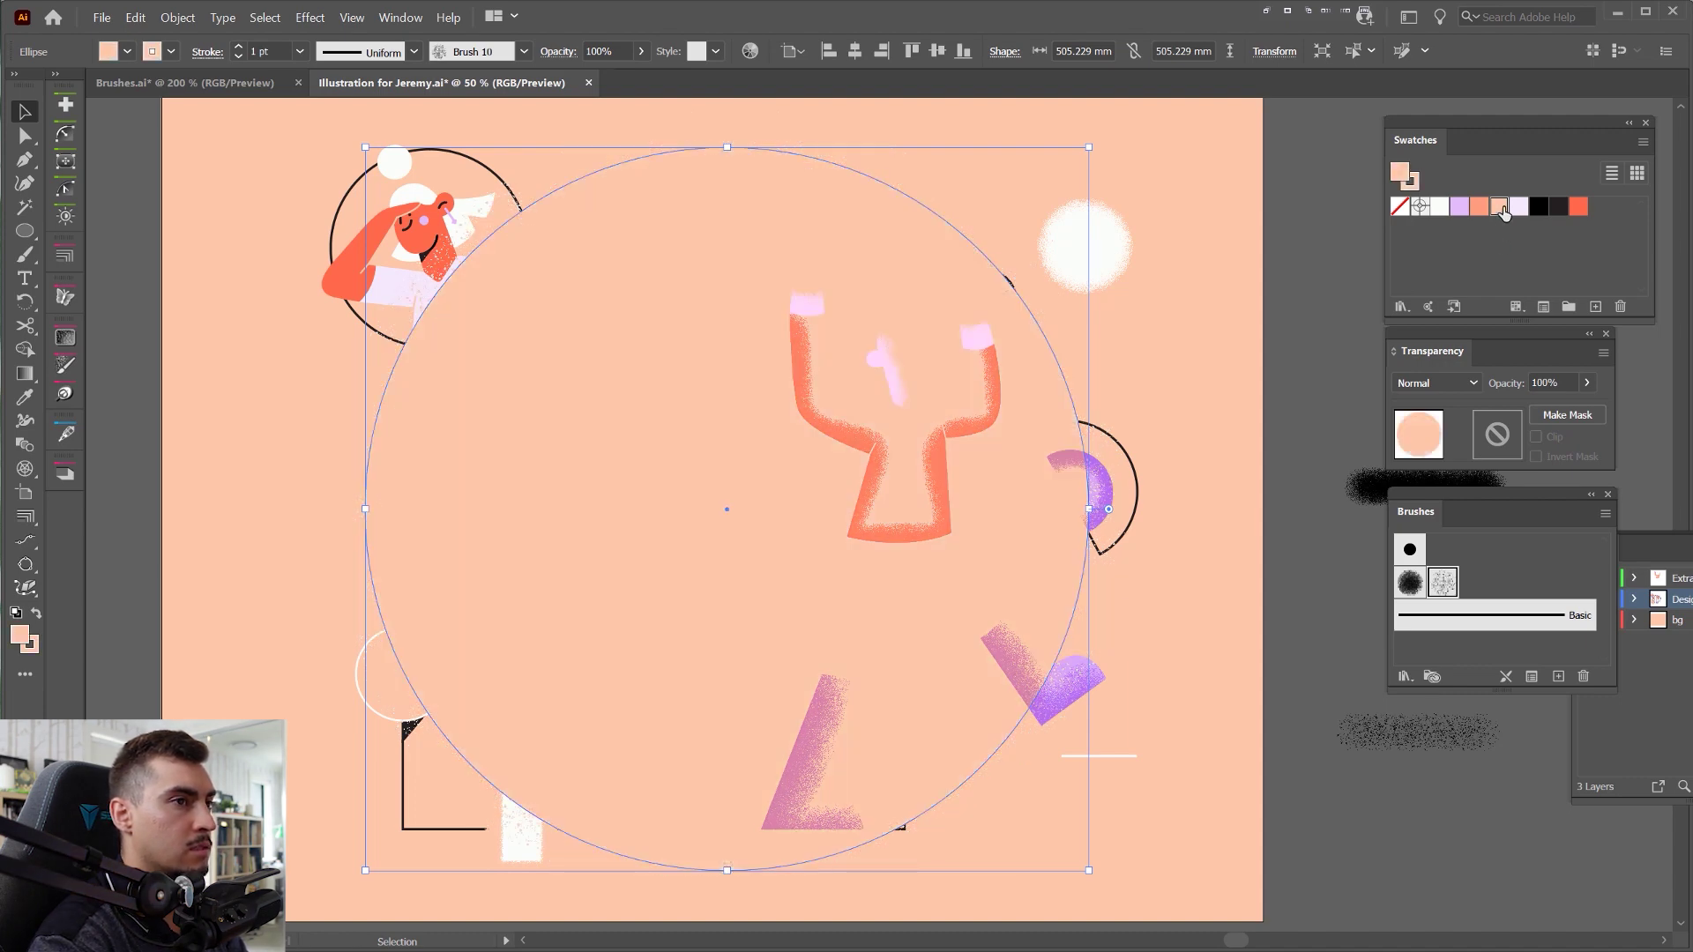
pyautogui.press('/')
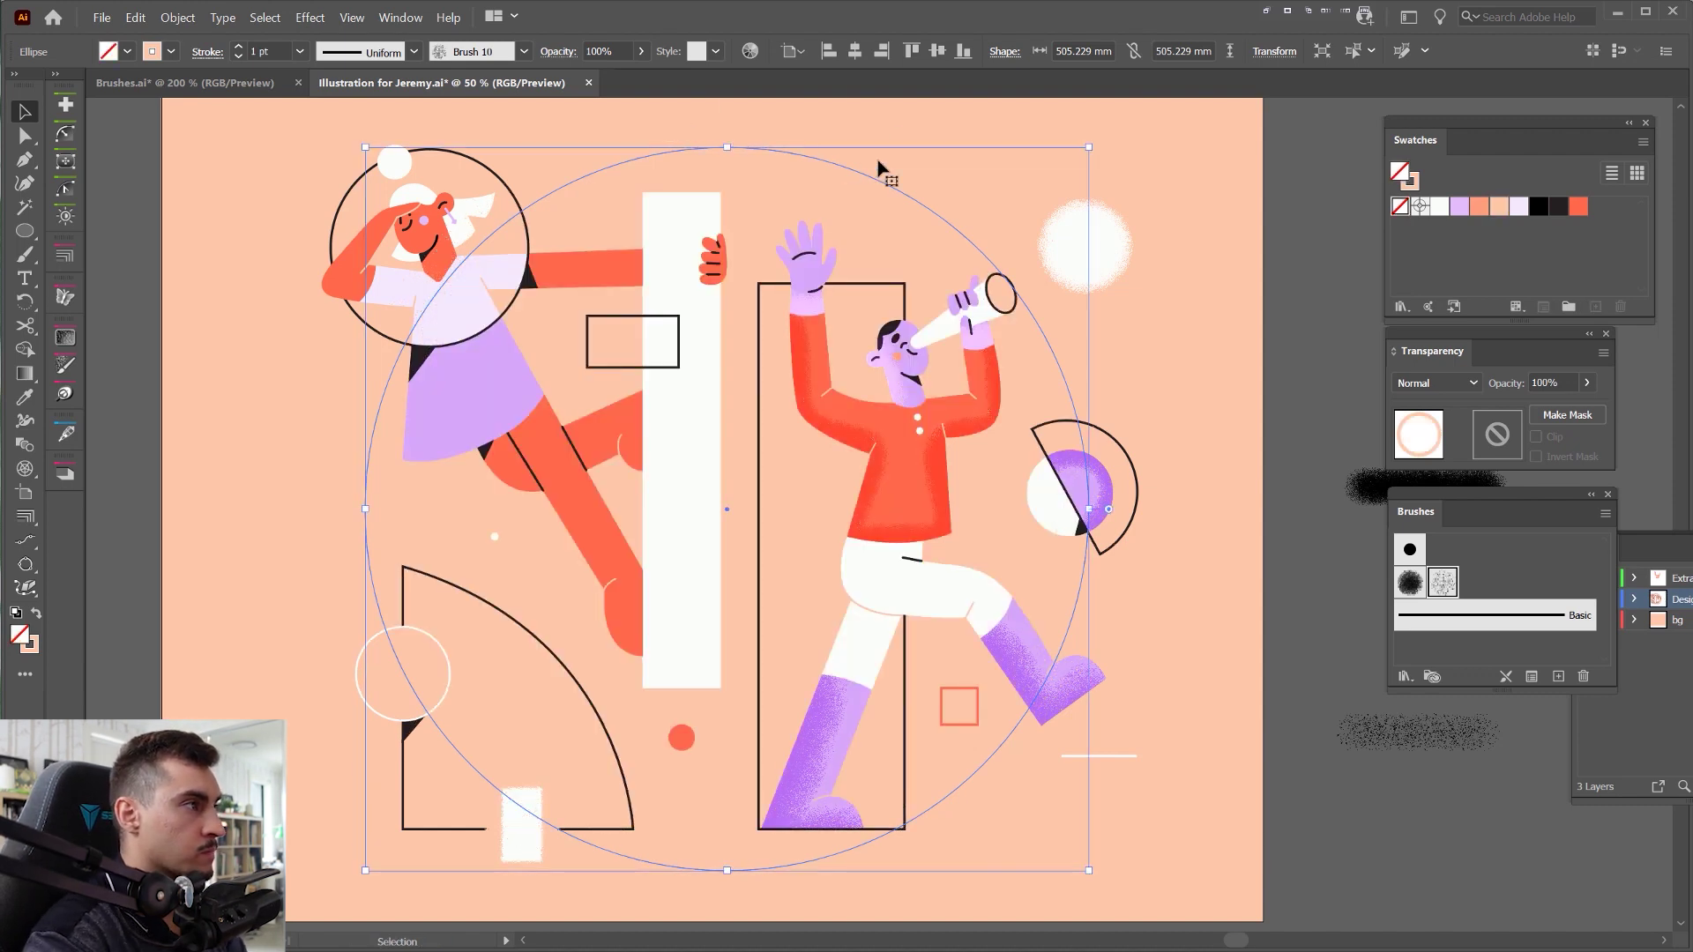
pyautogui.press('x')
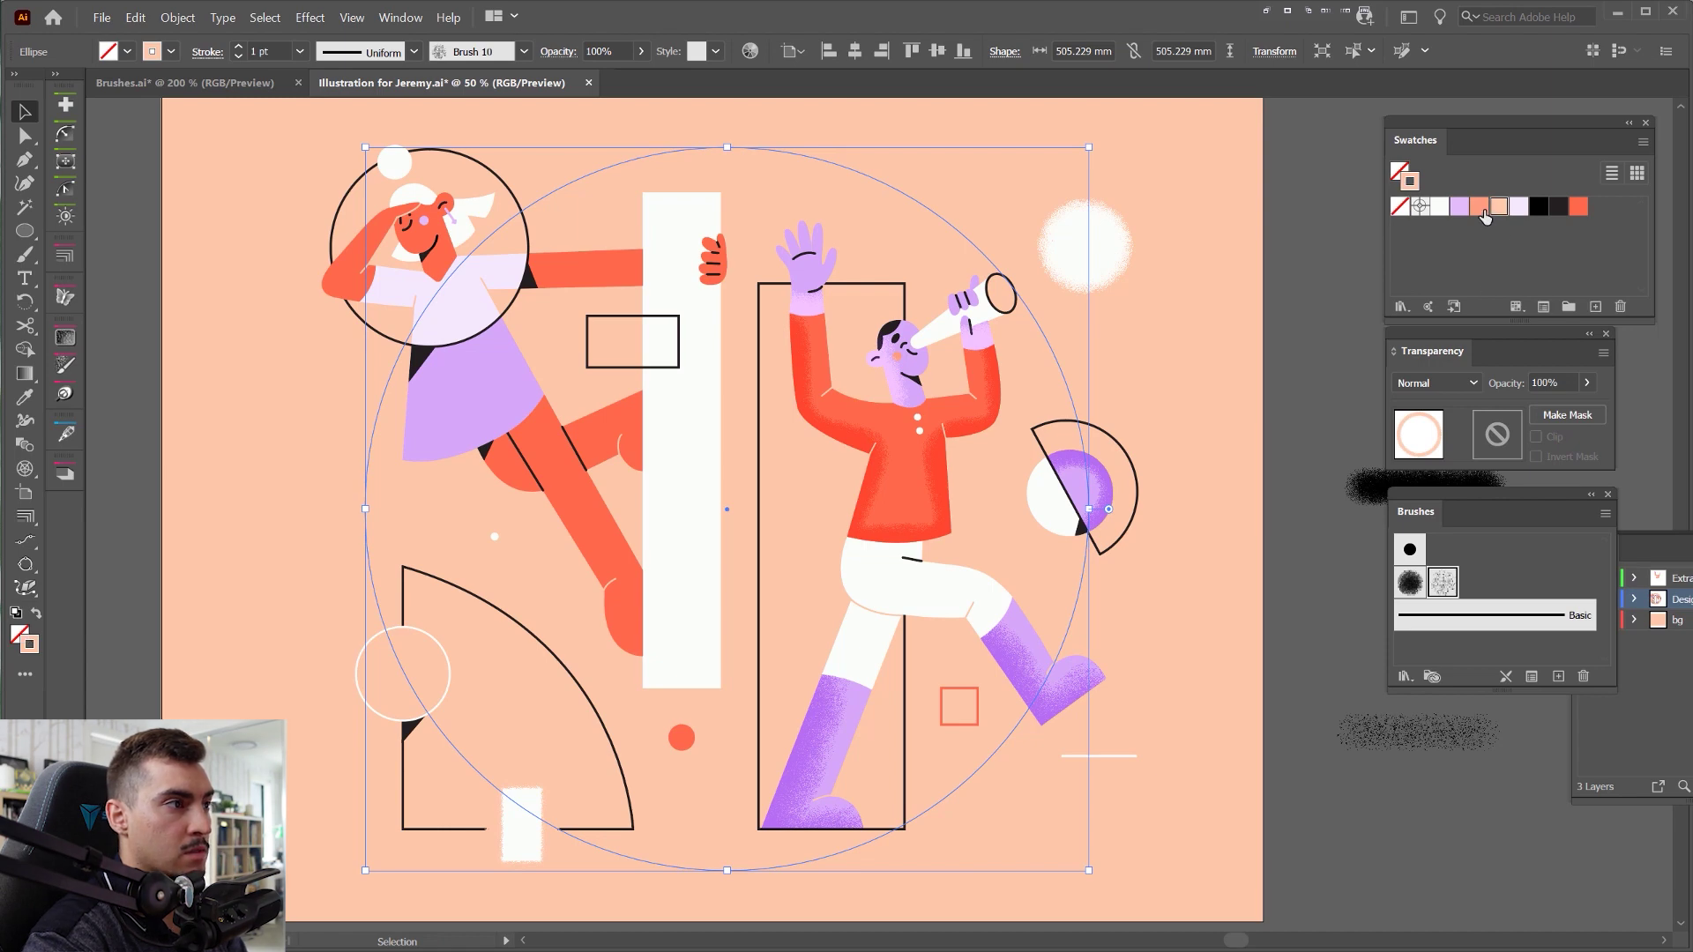
pyautogui.click(1481, 210)
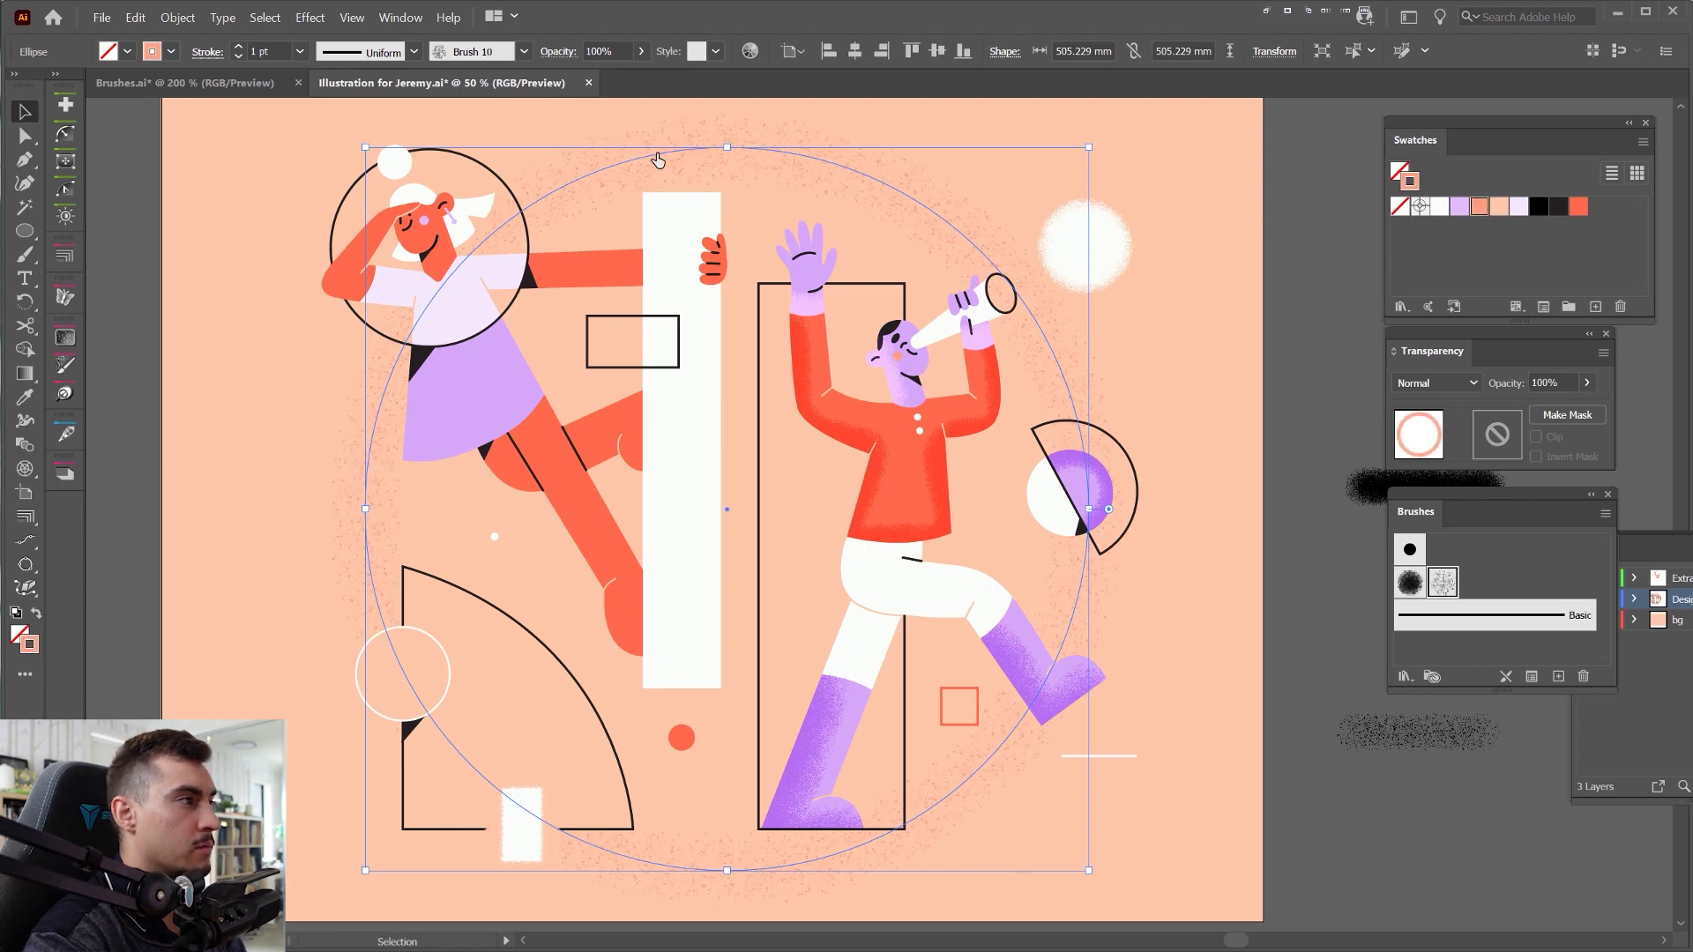
# - Set the circle's speckled stroke to 2 pt and scale the circle down to about 406 mm in diameter
pyautogui.click(238, 49)
pyautogui.click(238, 48)
pyautogui.click(239, 48)
pyautogui.hotkey('ctrl', 'z')
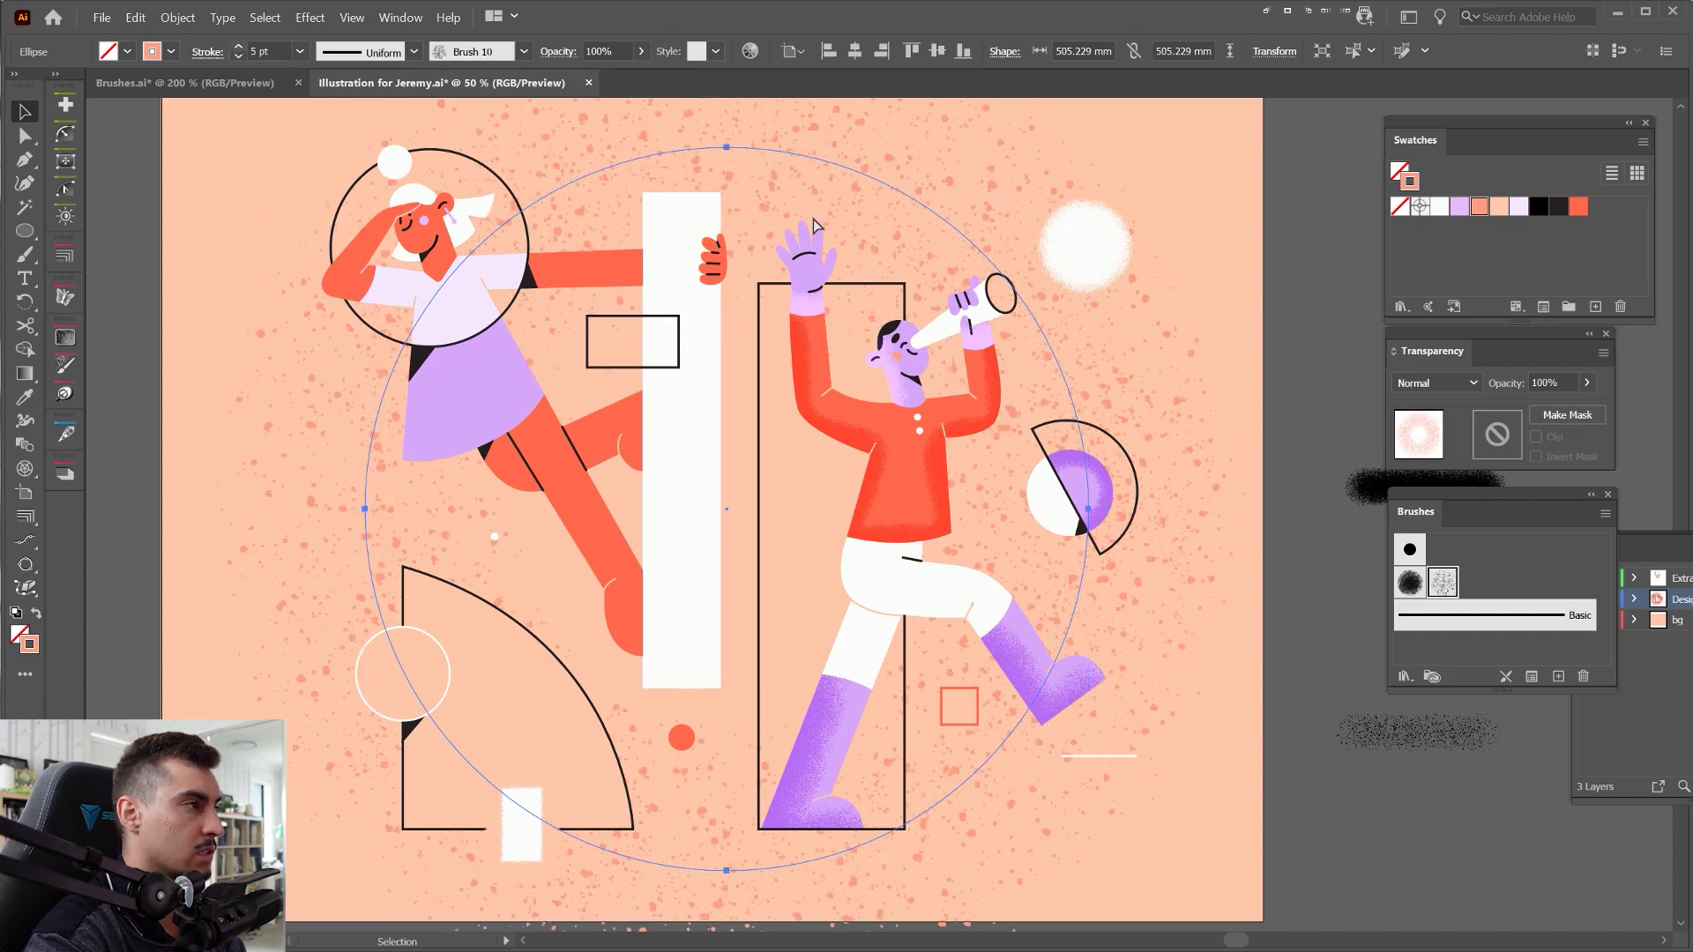
pyautogui.hotkey('ctrl', 'z')
pyautogui.moveTo(732, 221); pyautogui.dragTo(732, 222)
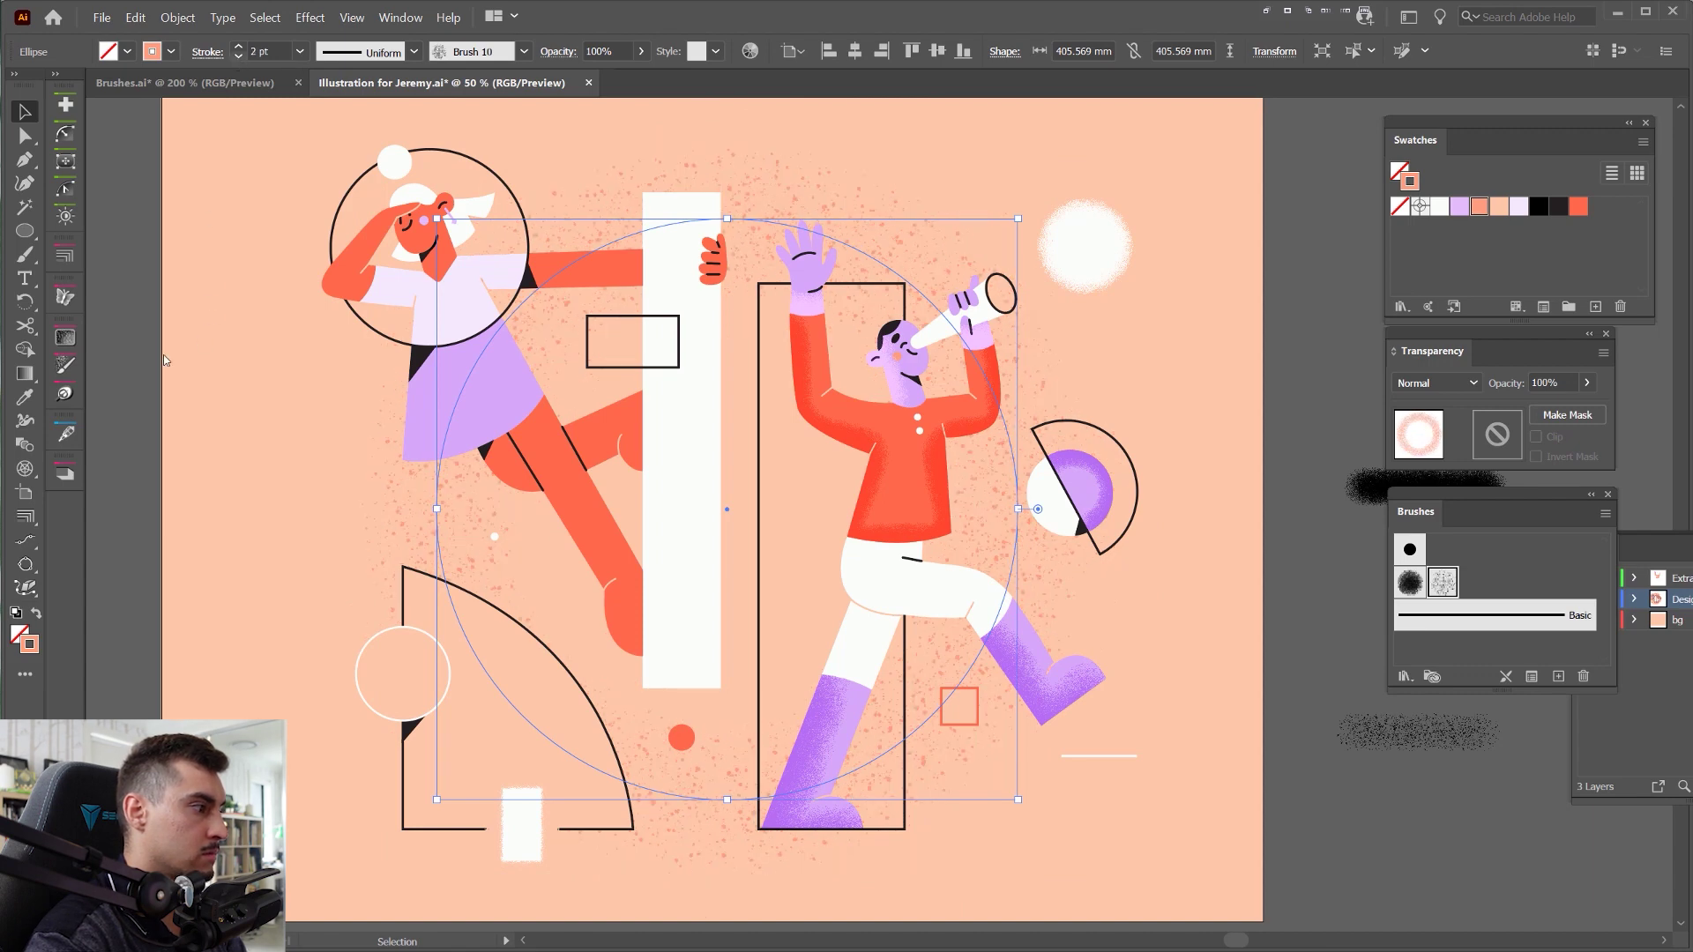
# - Set the blend mode of the speckled circle in the middle of the artboard to Overlay
pyautogui.click(234, 461)
pyautogui.scroll(-2, 234, 462)
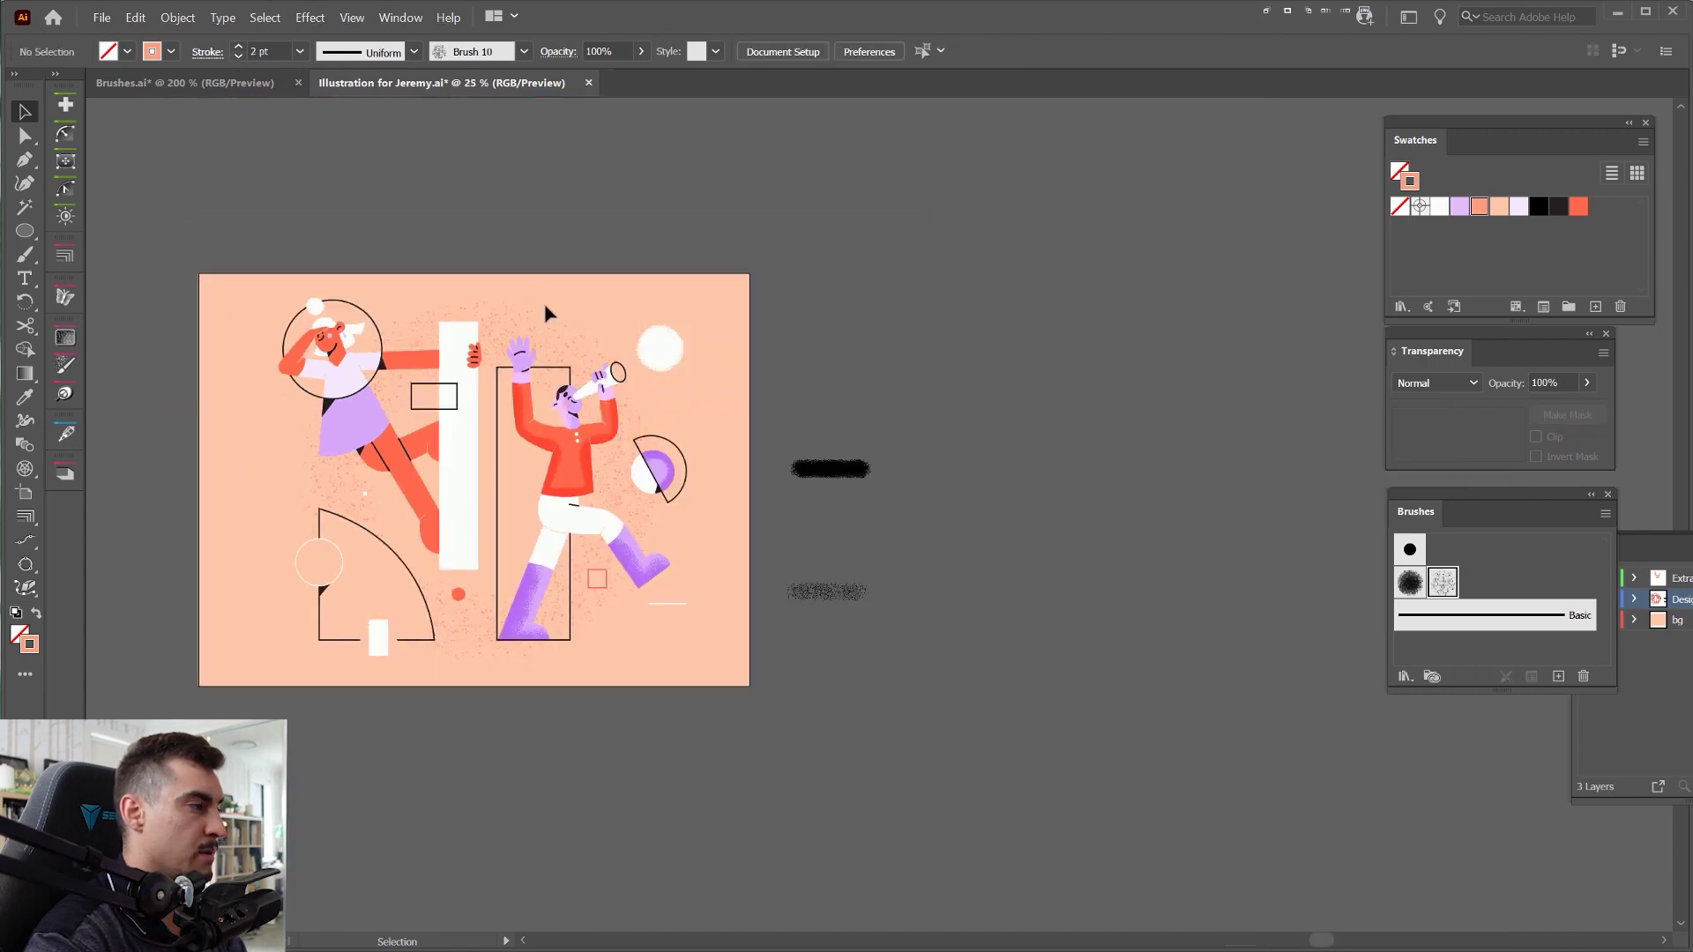
pyautogui.click(554, 351)
pyautogui.click(1469, 383)
pyautogui.click(1436, 392)
pyautogui.click(1499, 388)
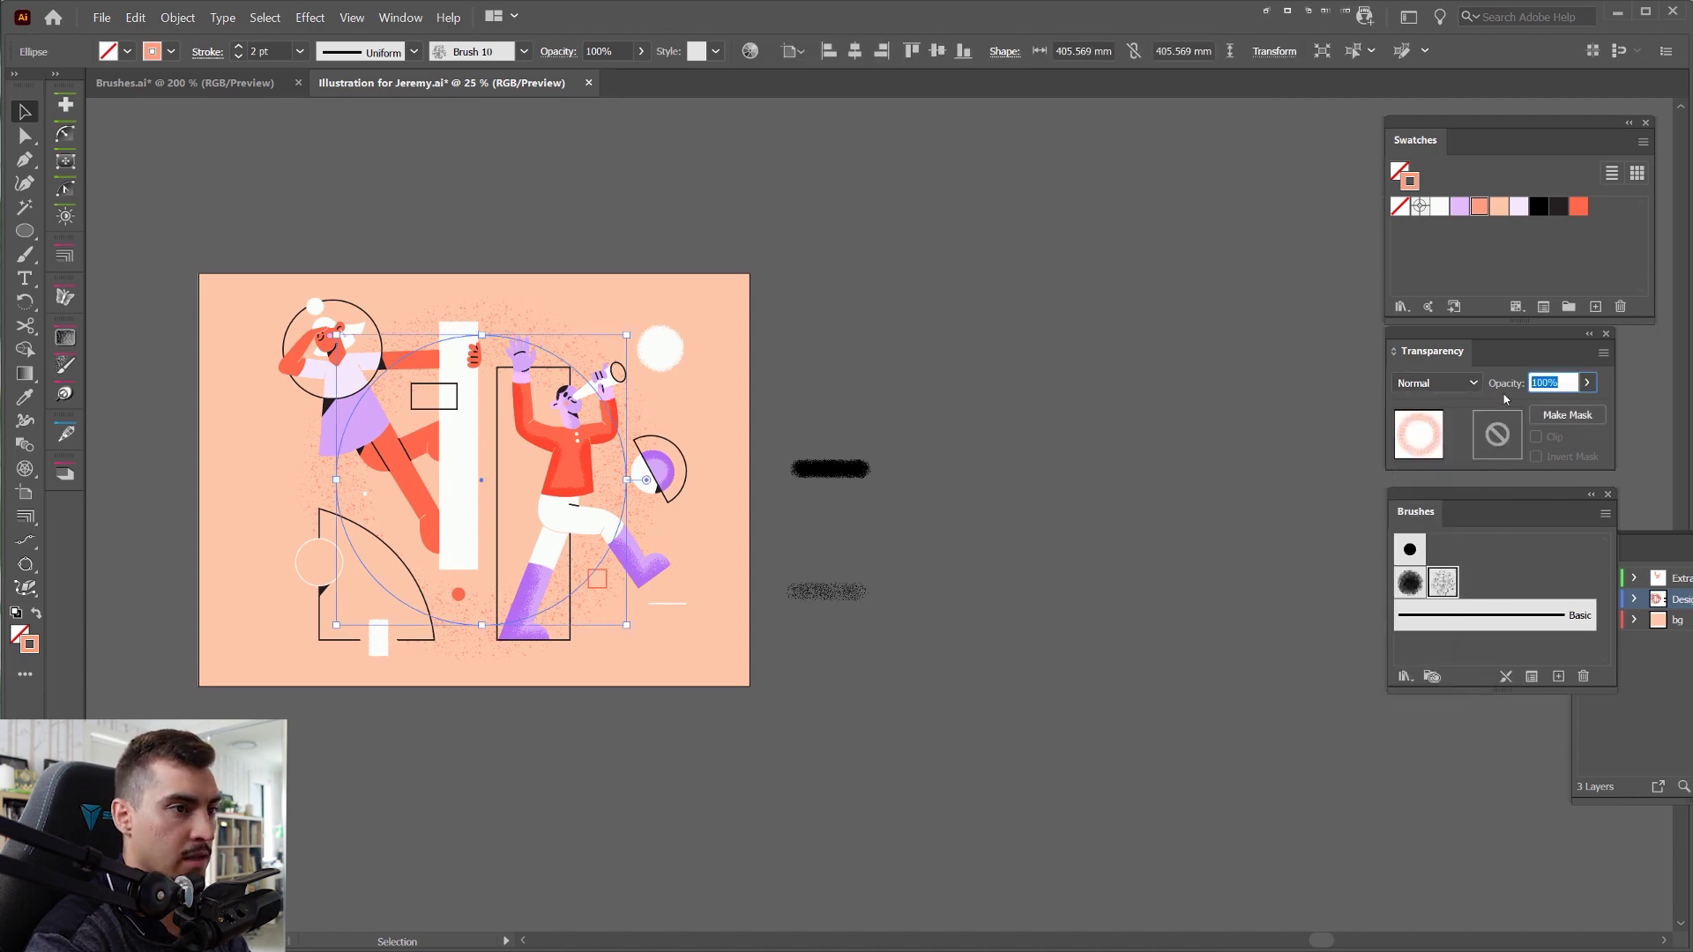
pyautogui.click(1436, 383)
pyautogui.click(1446, 571)
# - Recolour the circle's speckled stroke with the light peach swatch and set its opacity to 50%
pyautogui.scroll(1, 359, 402)
pyautogui.scroll(1, 360, 402)
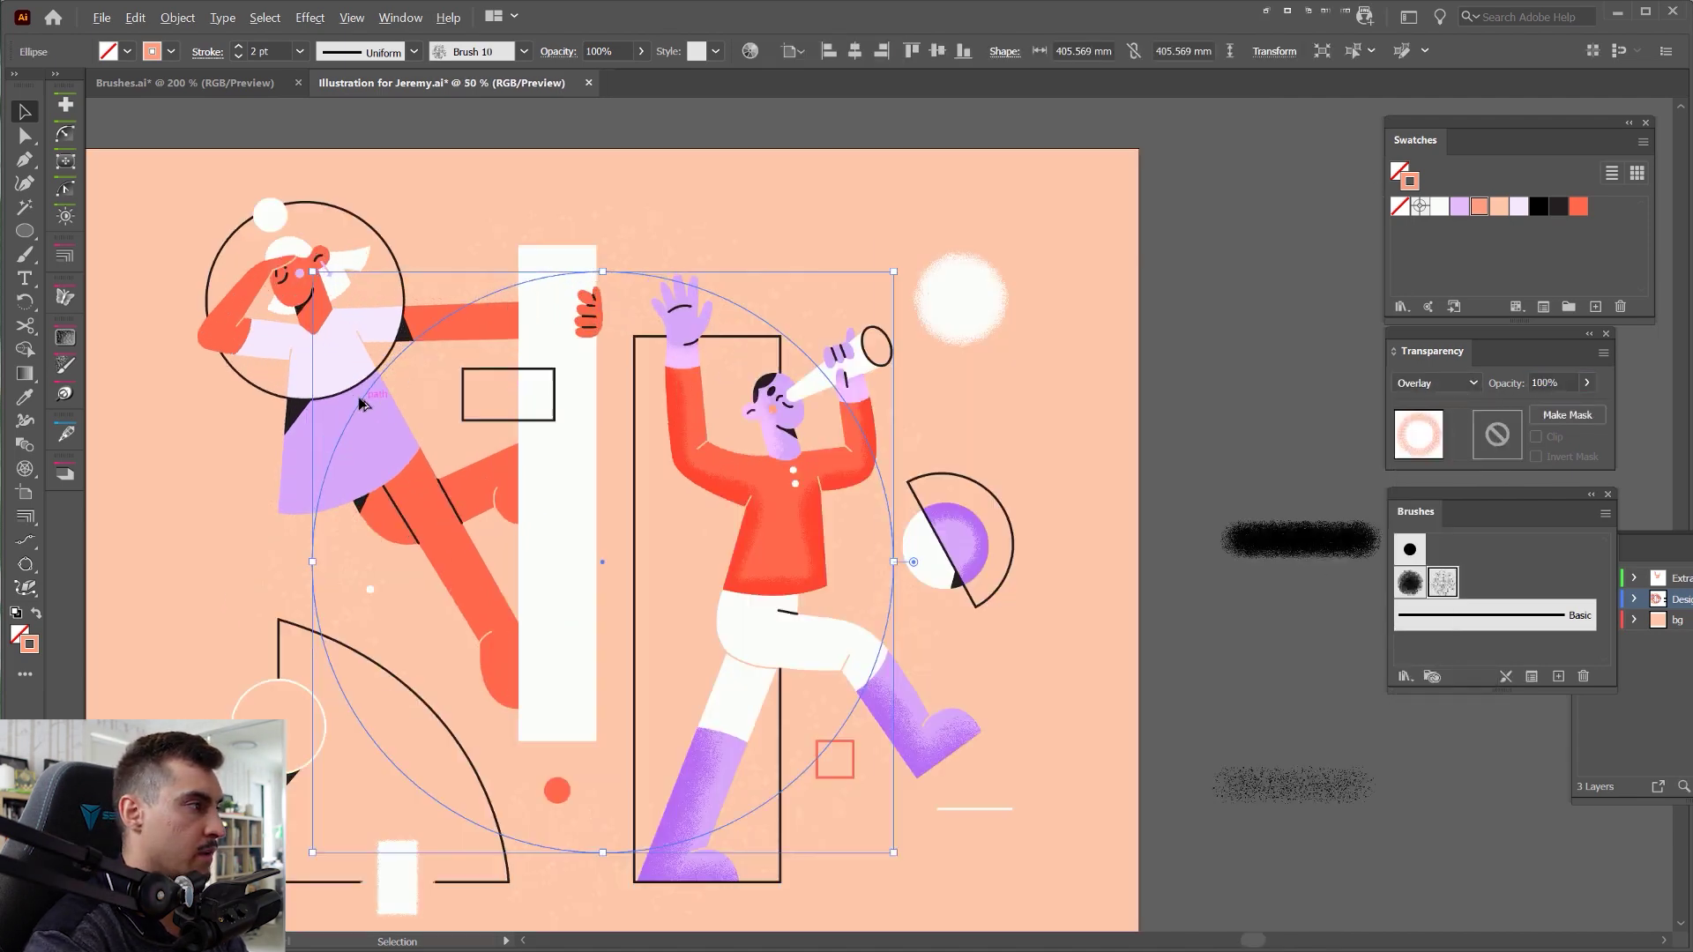
pyautogui.click(1501, 211)
pyautogui.press('5')
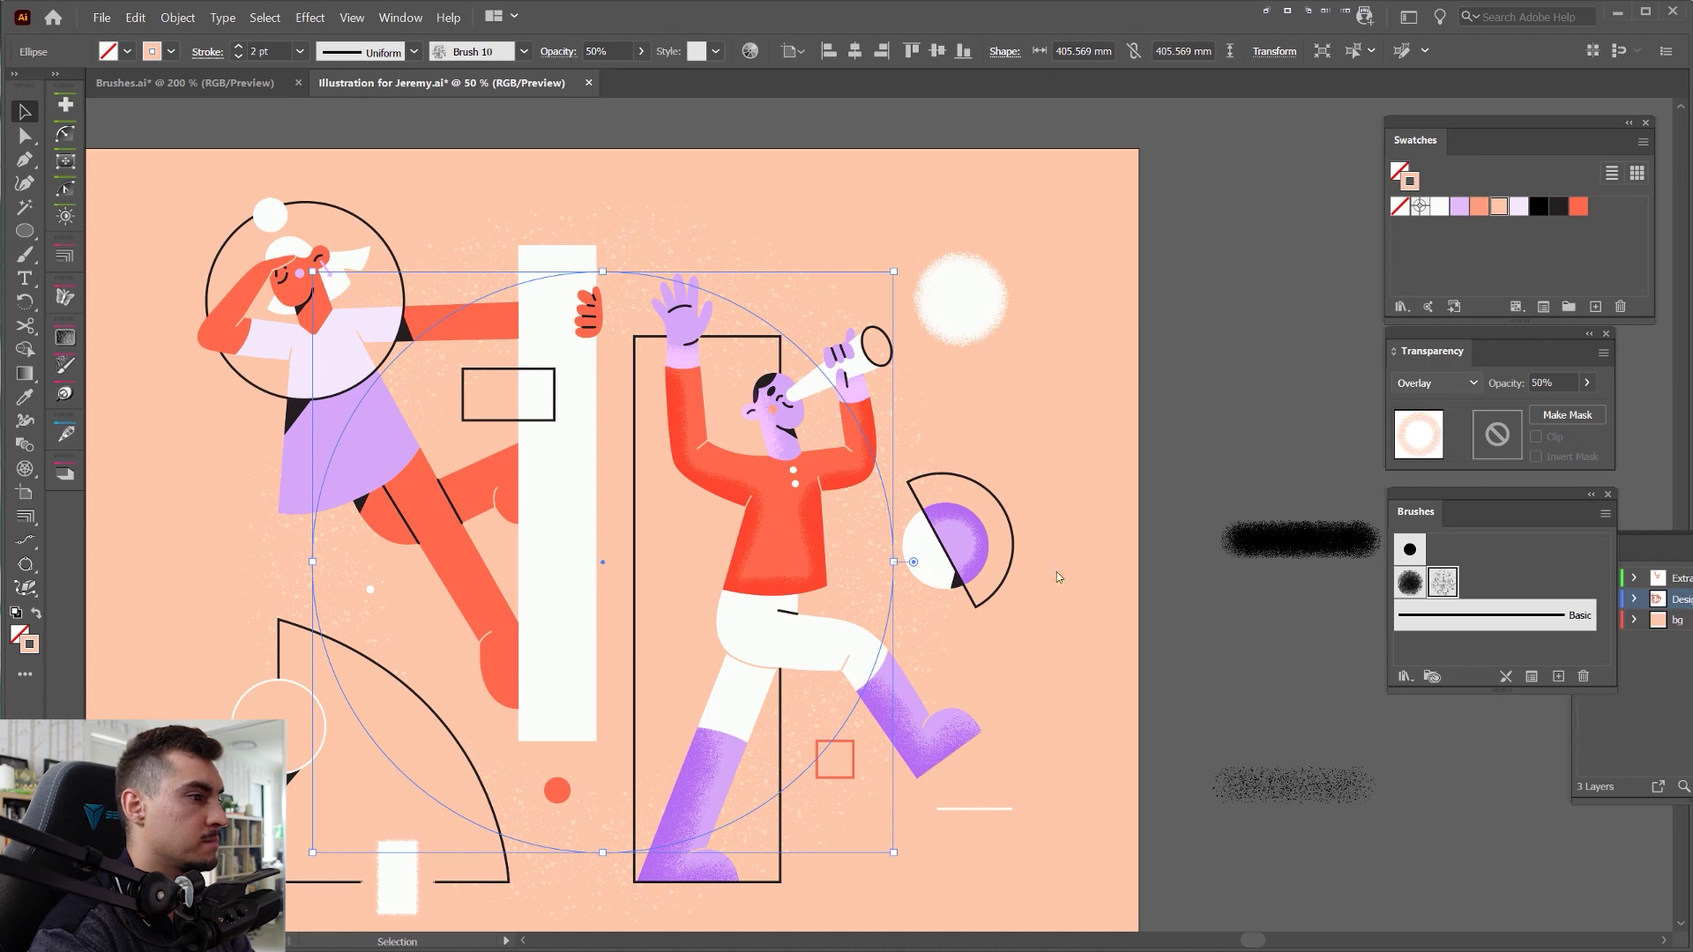
# - Scale the speckled circle down about its centre to about 314 mm in diameter and deselect it
pyautogui.keyDown('alt'); pyautogui.scroll(-1, 777, 262); pyautogui.keyUp('alt')
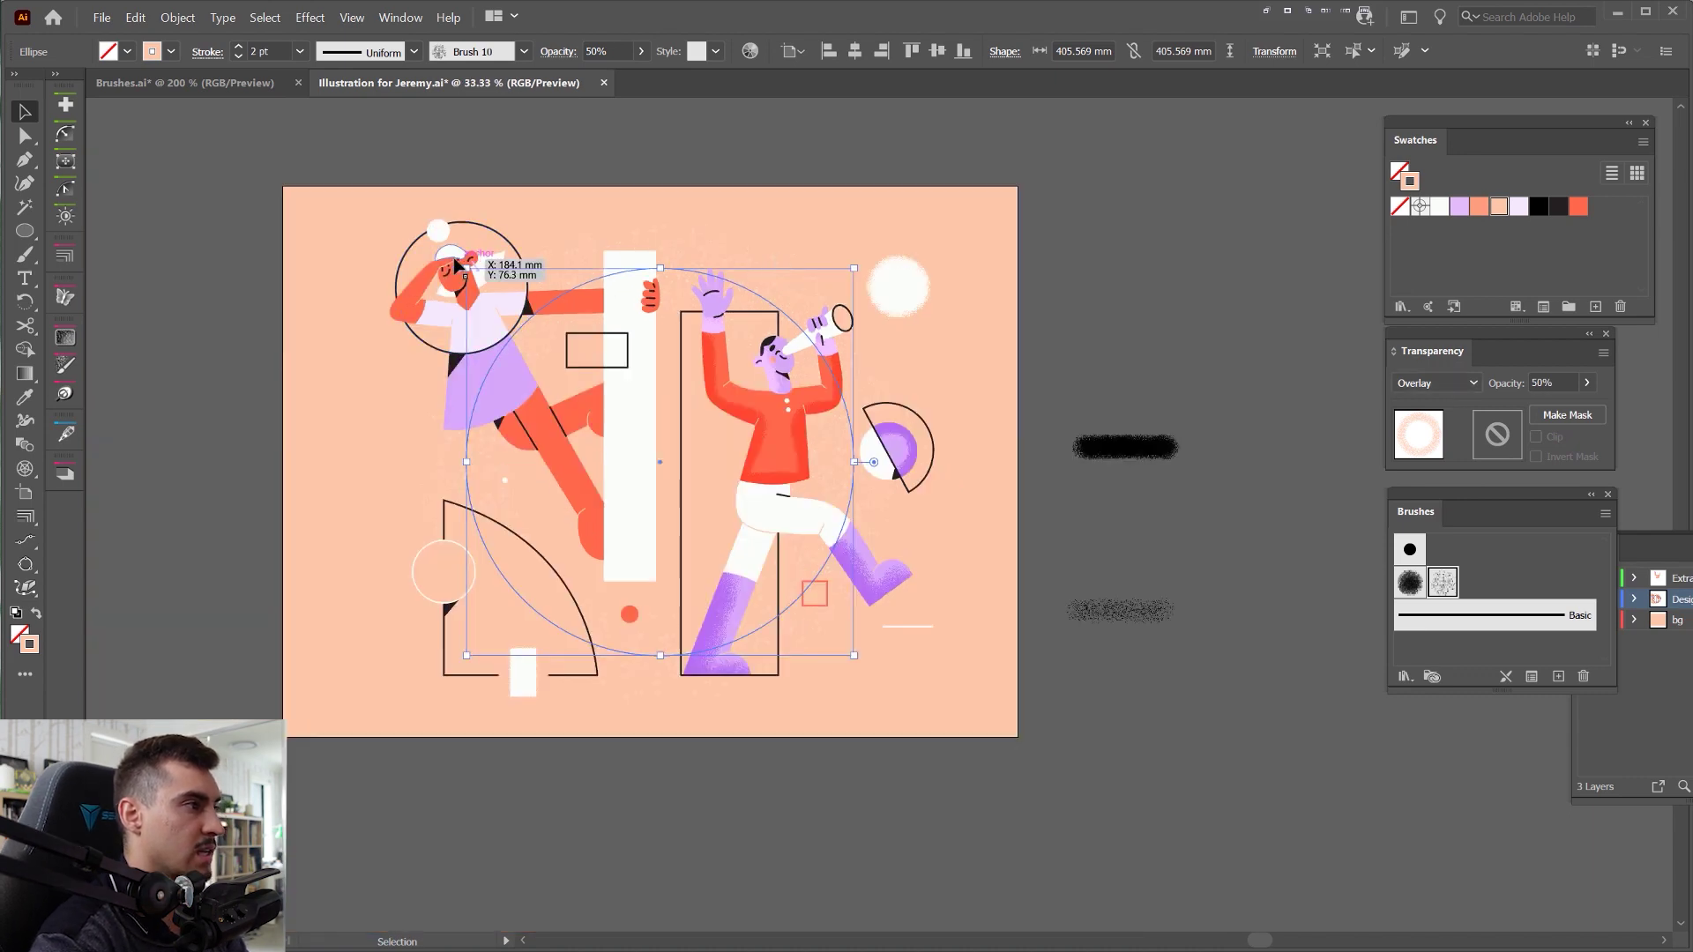
pyautogui.keyDown('alt'); pyautogui.keyDown('shift'); pyautogui.moveTo(660, 268); pyautogui.dragTo(660, 312); pyautogui.keyUp('shift'); pyautogui.keyUp('alt')
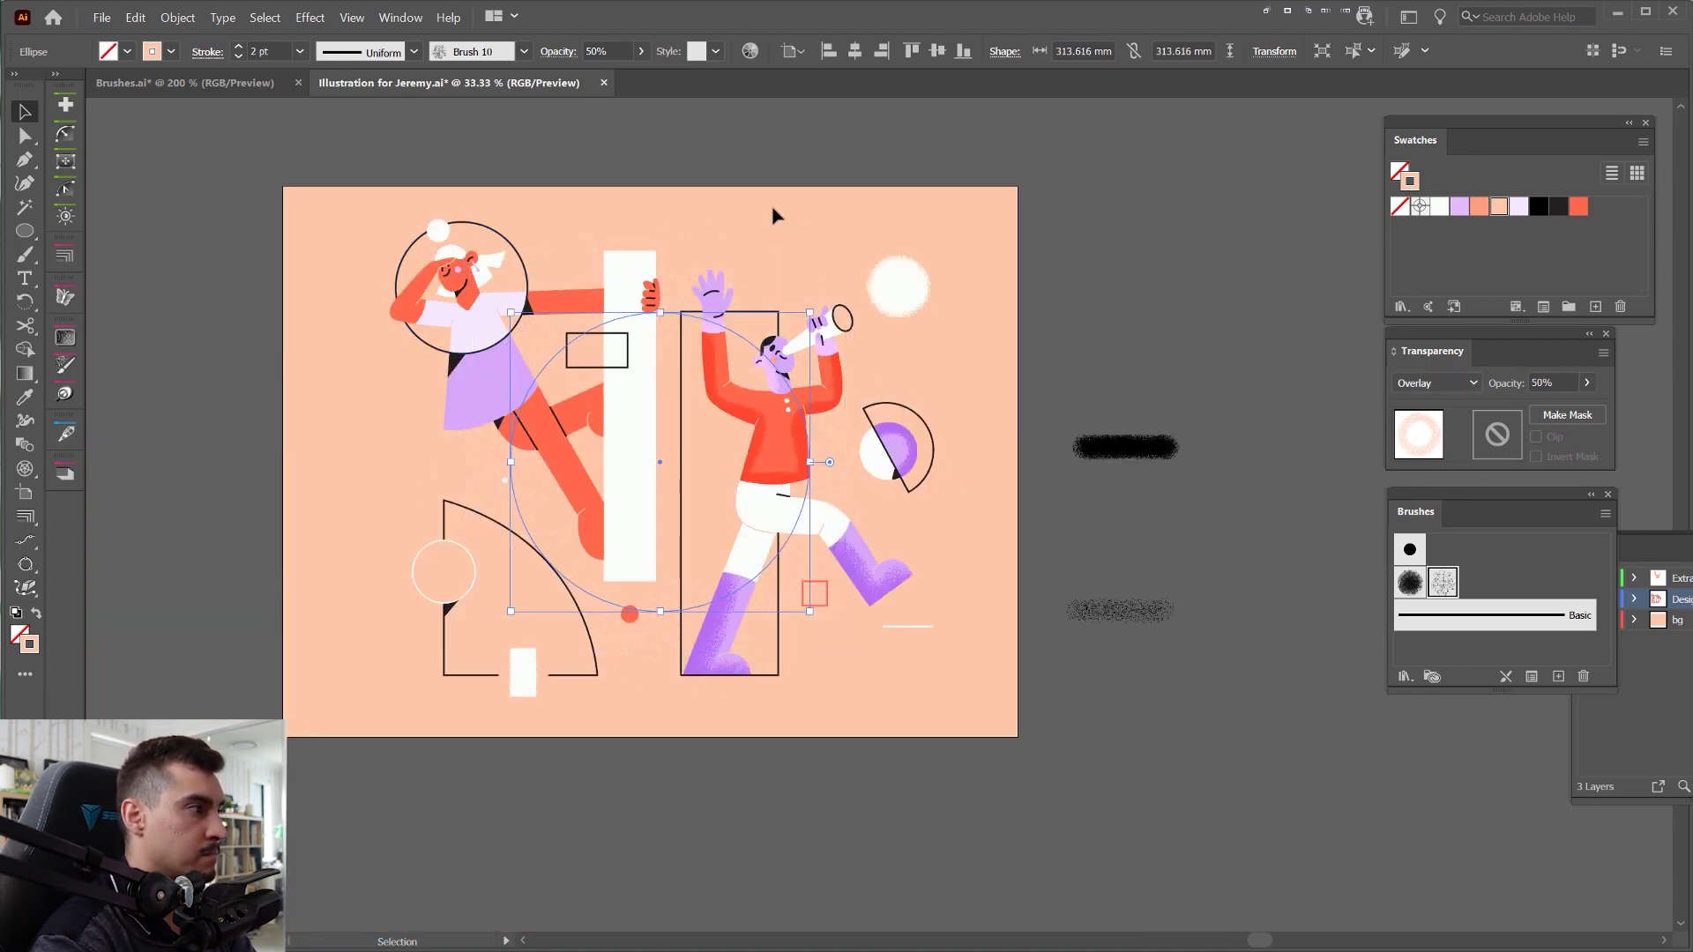
pyautogui.click(776, 214)
# - Examine the speckled background texture around both figures, both close up and across the whole artboard
pyautogui.keyDown('alt'); pyautogui.scroll(-1, 774, 215); pyautogui.keyUp('alt')
pyautogui.keyDown('alt'); pyautogui.scroll(2, 752, 227); pyautogui.keyUp('alt')
pyautogui.keyDown('alt'); pyautogui.scroll(4, 752, 229); pyautogui.keyUp('alt')
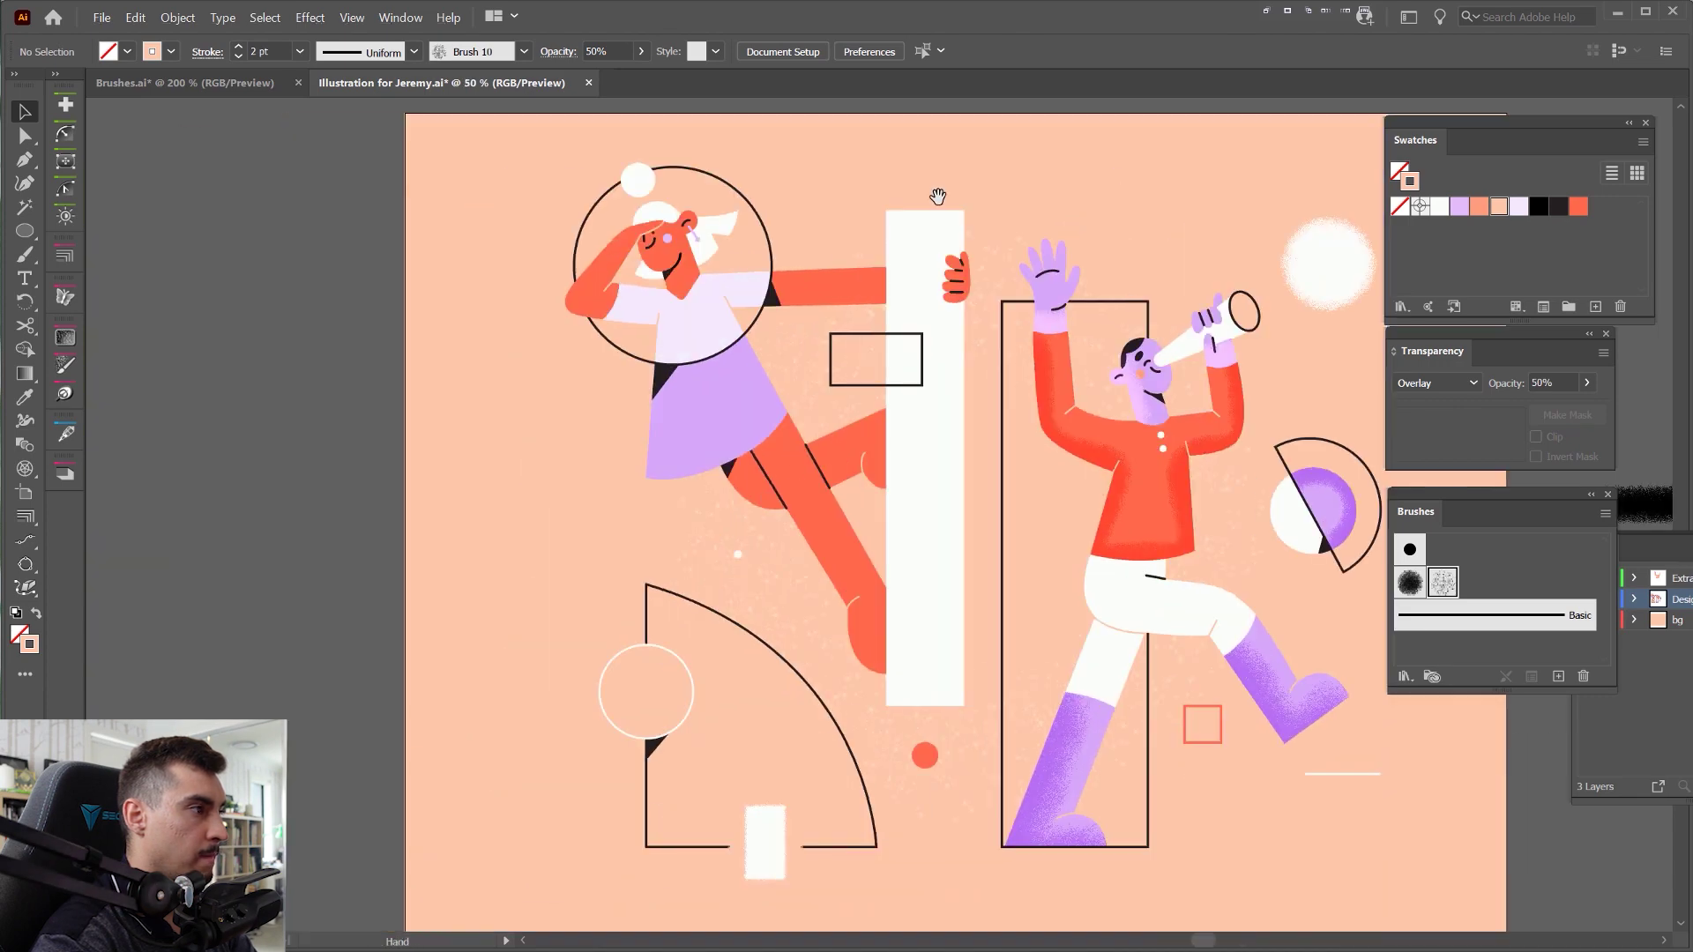
pyautogui.keyDown('alt'); pyautogui.scroll(-7, 792, 482); pyautogui.keyUp('alt')
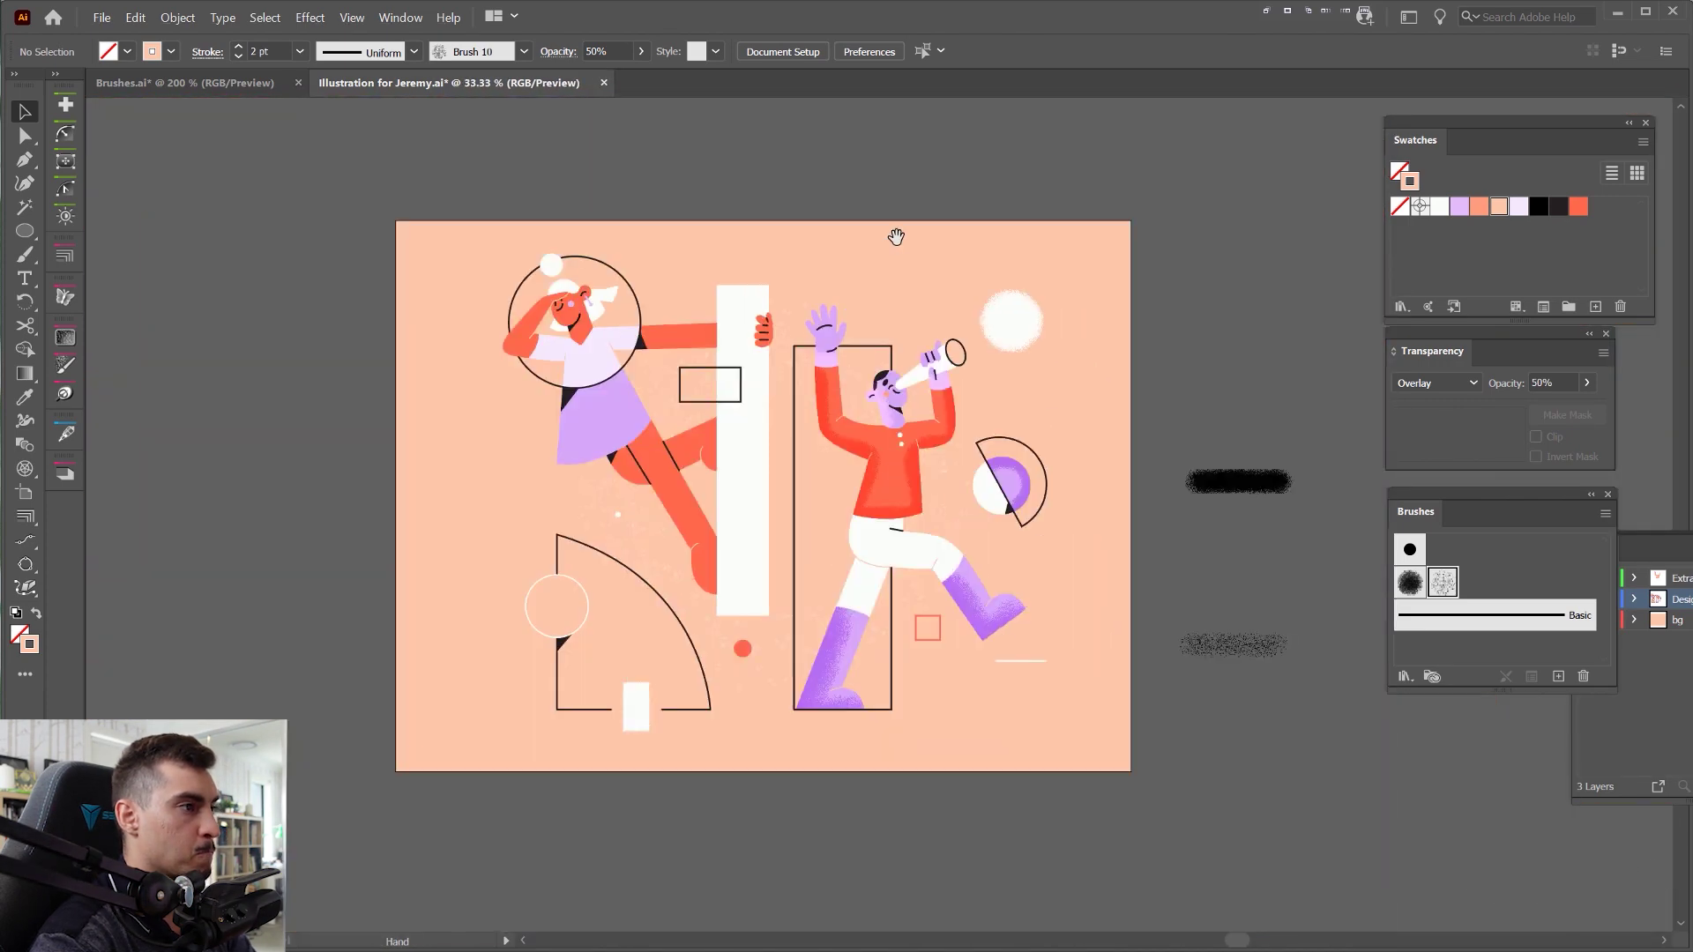
pyautogui.moveTo(896, 237); pyautogui.dragTo(905, 218)
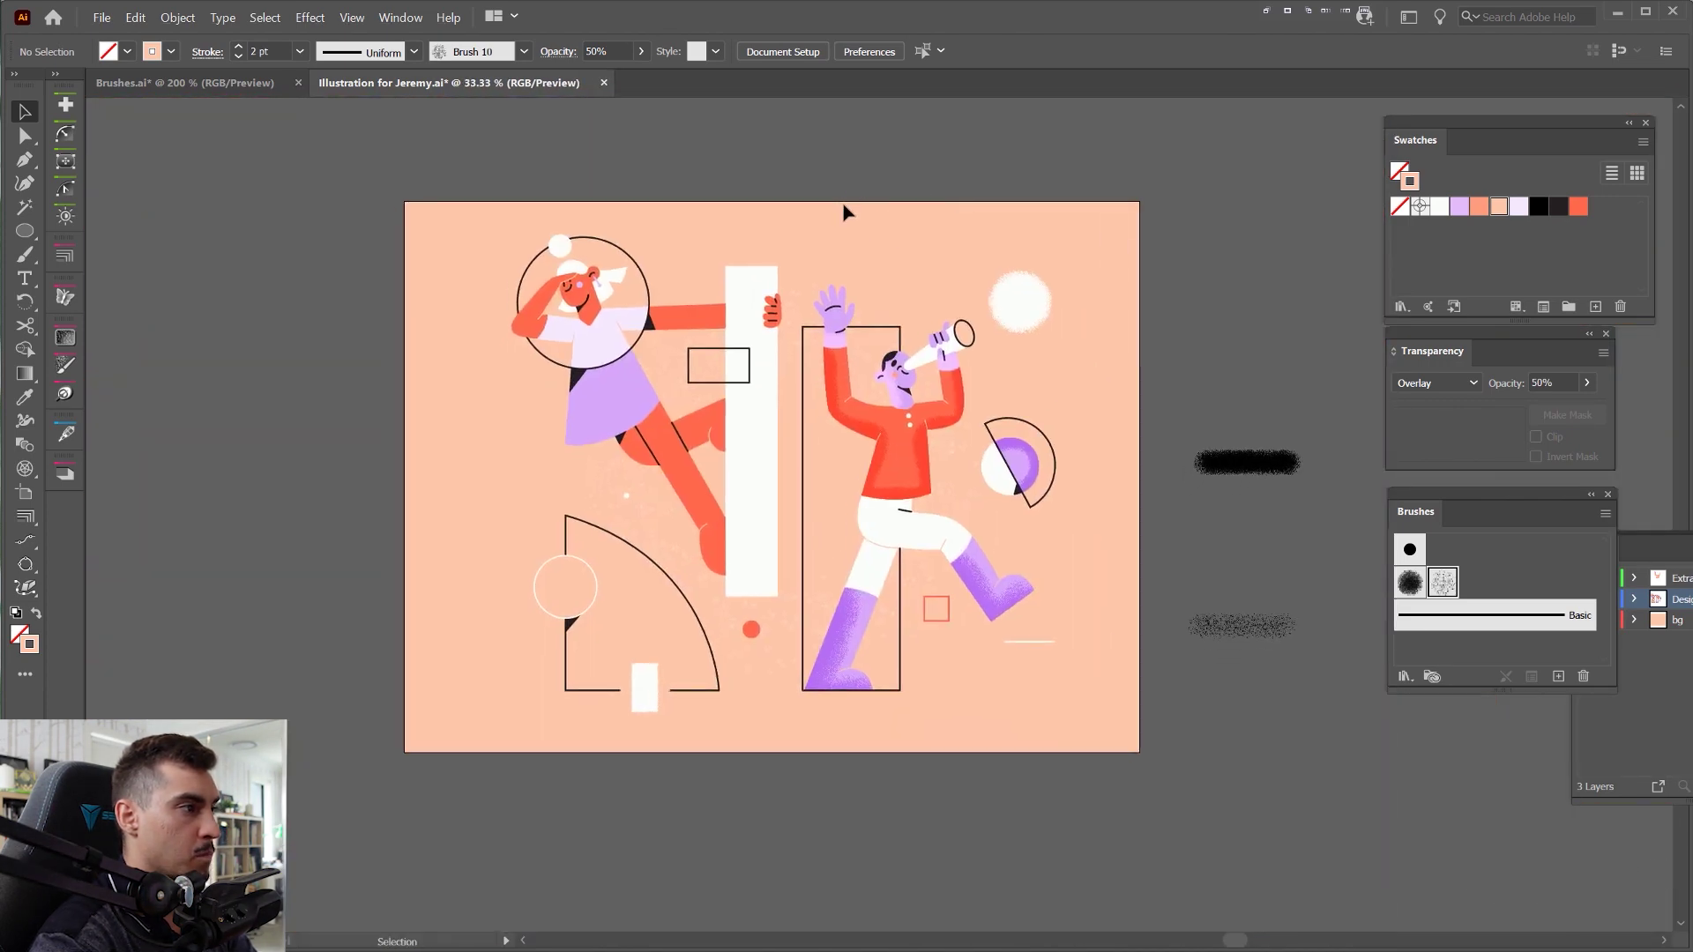
pyautogui.keyDown('alt'); pyautogui.scroll(2, 701, 348); pyautogui.keyUp('alt')
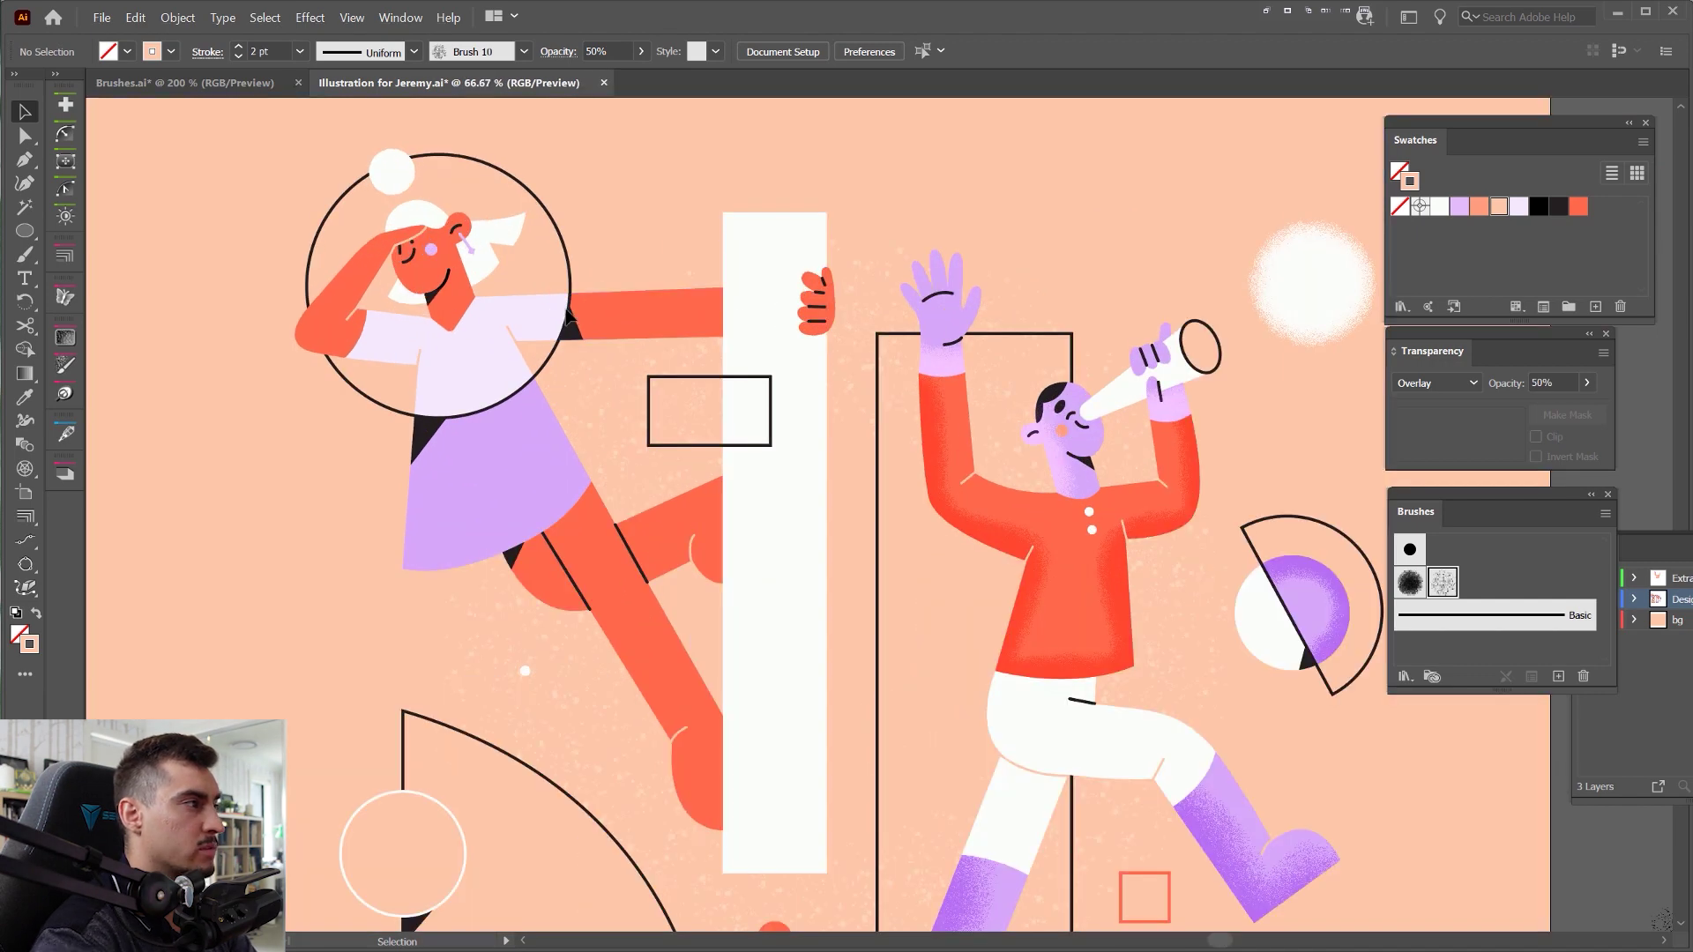
pyautogui.keyDown('alt'); pyautogui.scroll(2, 379, 304); pyautogui.keyUp('alt')
pyautogui.keyDown('alt'); pyautogui.scroll(-5, 379, 302); pyautogui.keyUp('alt')
pyautogui.moveTo(720, 236); pyautogui.dragTo(920, 255)
pyautogui.keyDown('alt'); pyautogui.scroll(1, 698, 314); pyautogui.keyUp('alt')
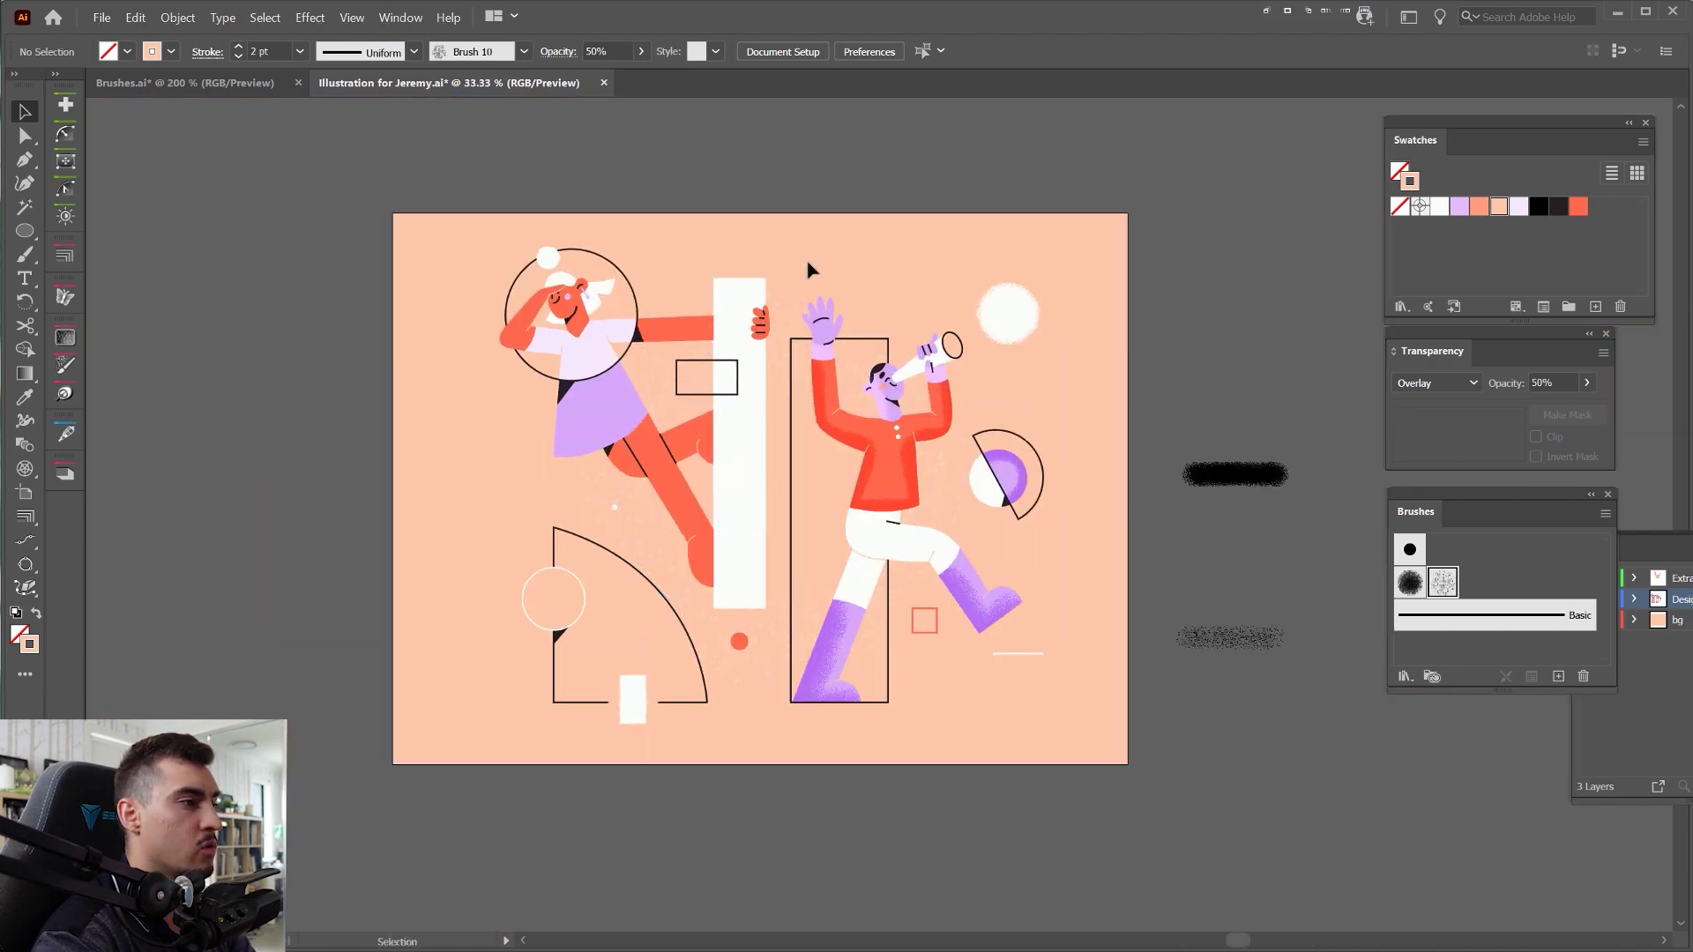
pyautogui.keyDown('alt'); pyautogui.scroll(1, 739, 372); pyautogui.keyUp('alt')
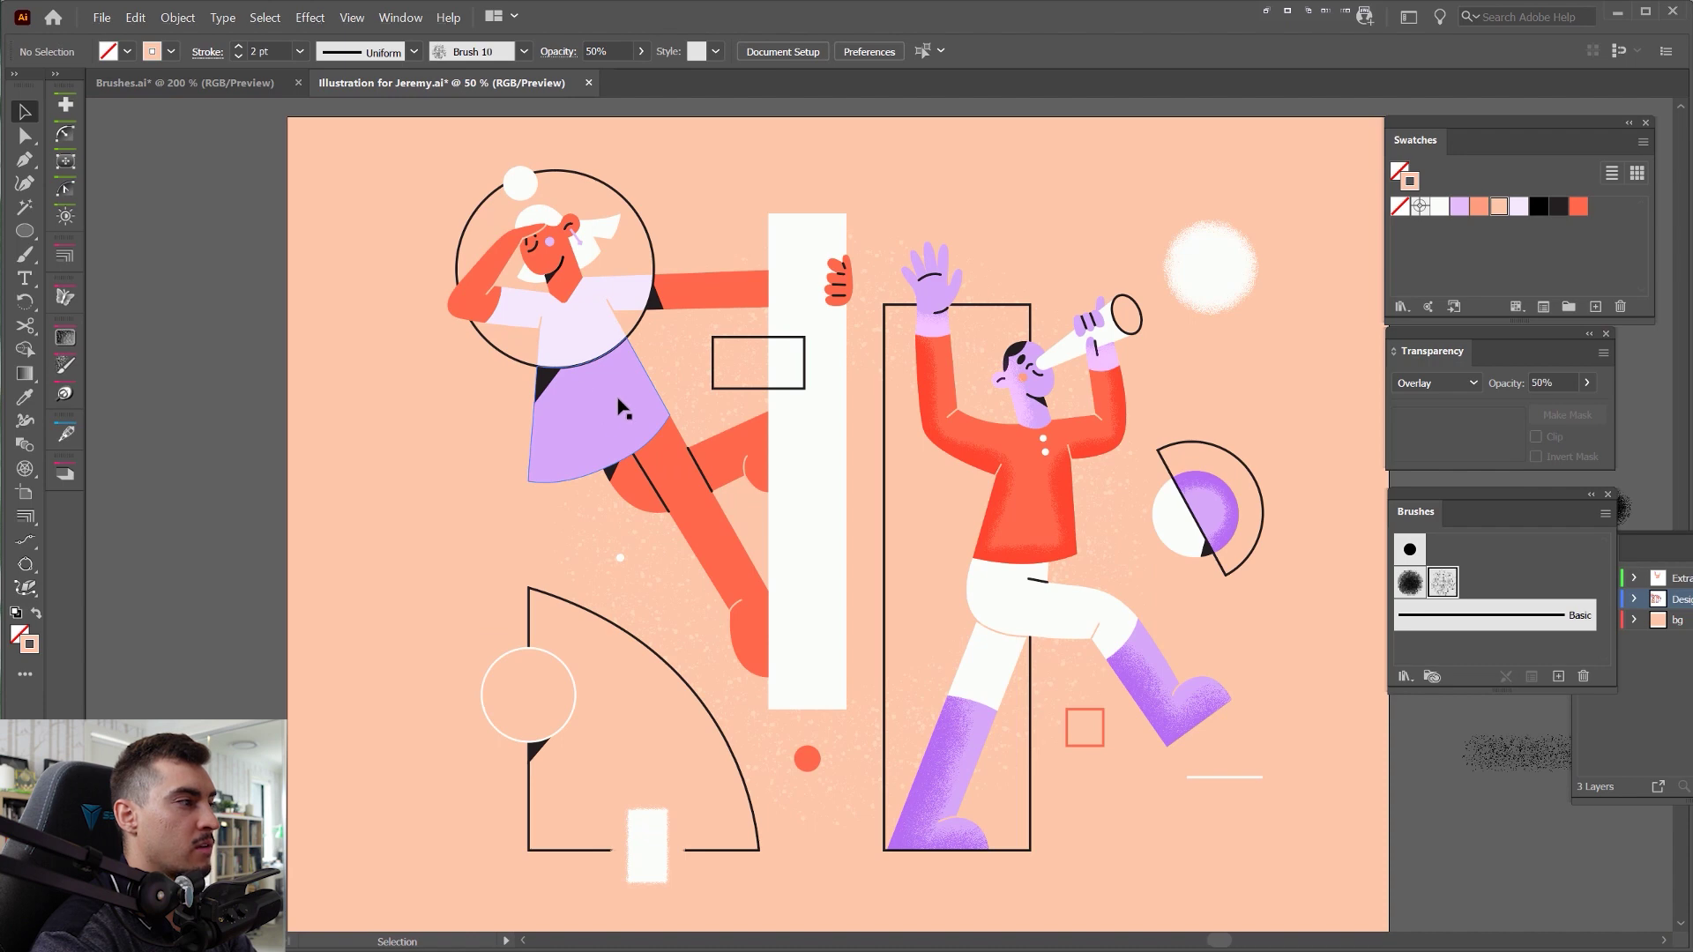
# - Examine the purple grain shading along the woman's skirt hem and the path of its clipped brush stroke
pyautogui.moveTo(619, 412); pyautogui.dragTo(846, 427)
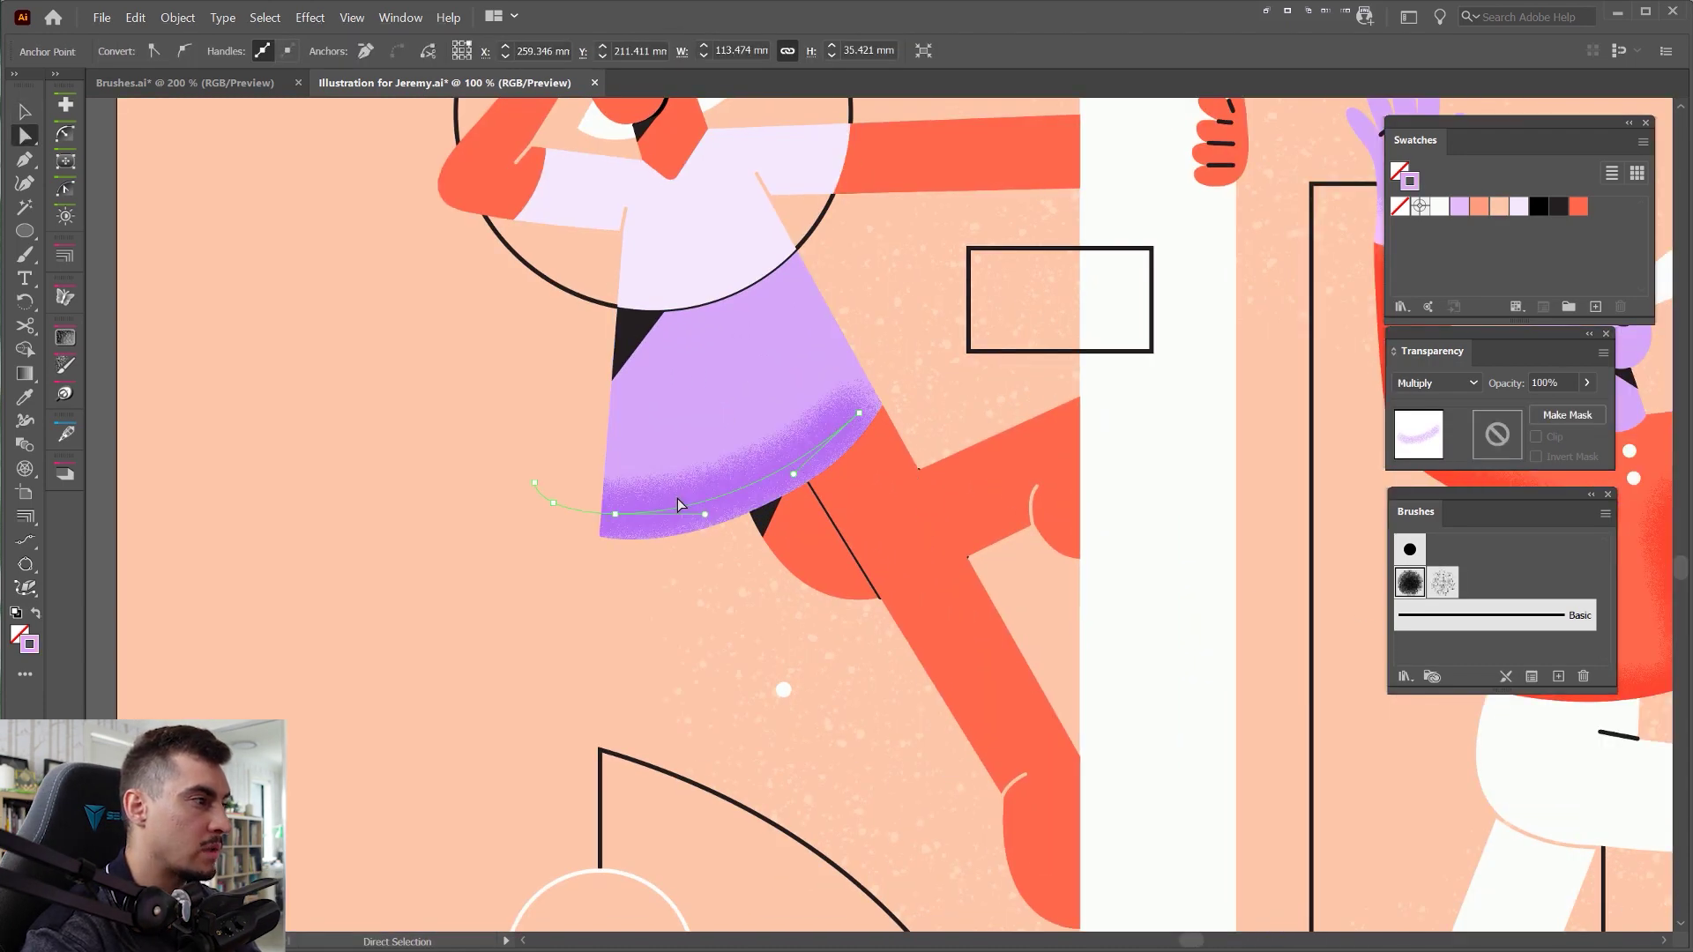
pyautogui.scroll(3, 635, 506)
pyautogui.click(667, 655)
pyautogui.press('v')
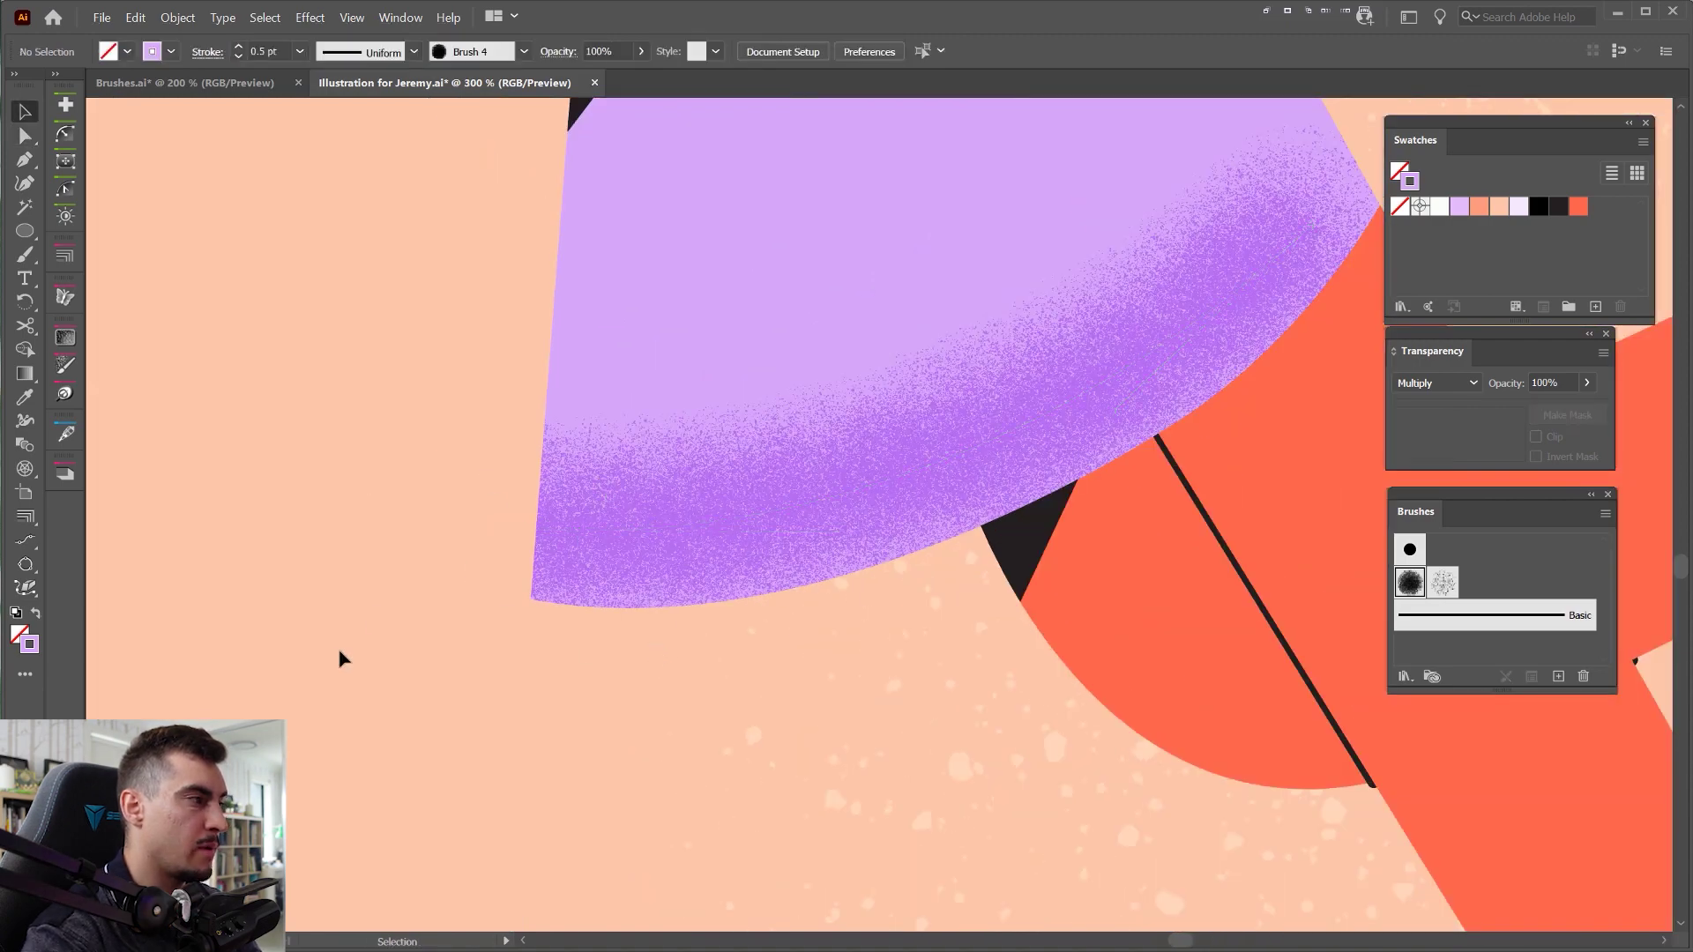
pyautogui.scroll(2, 565, 533)
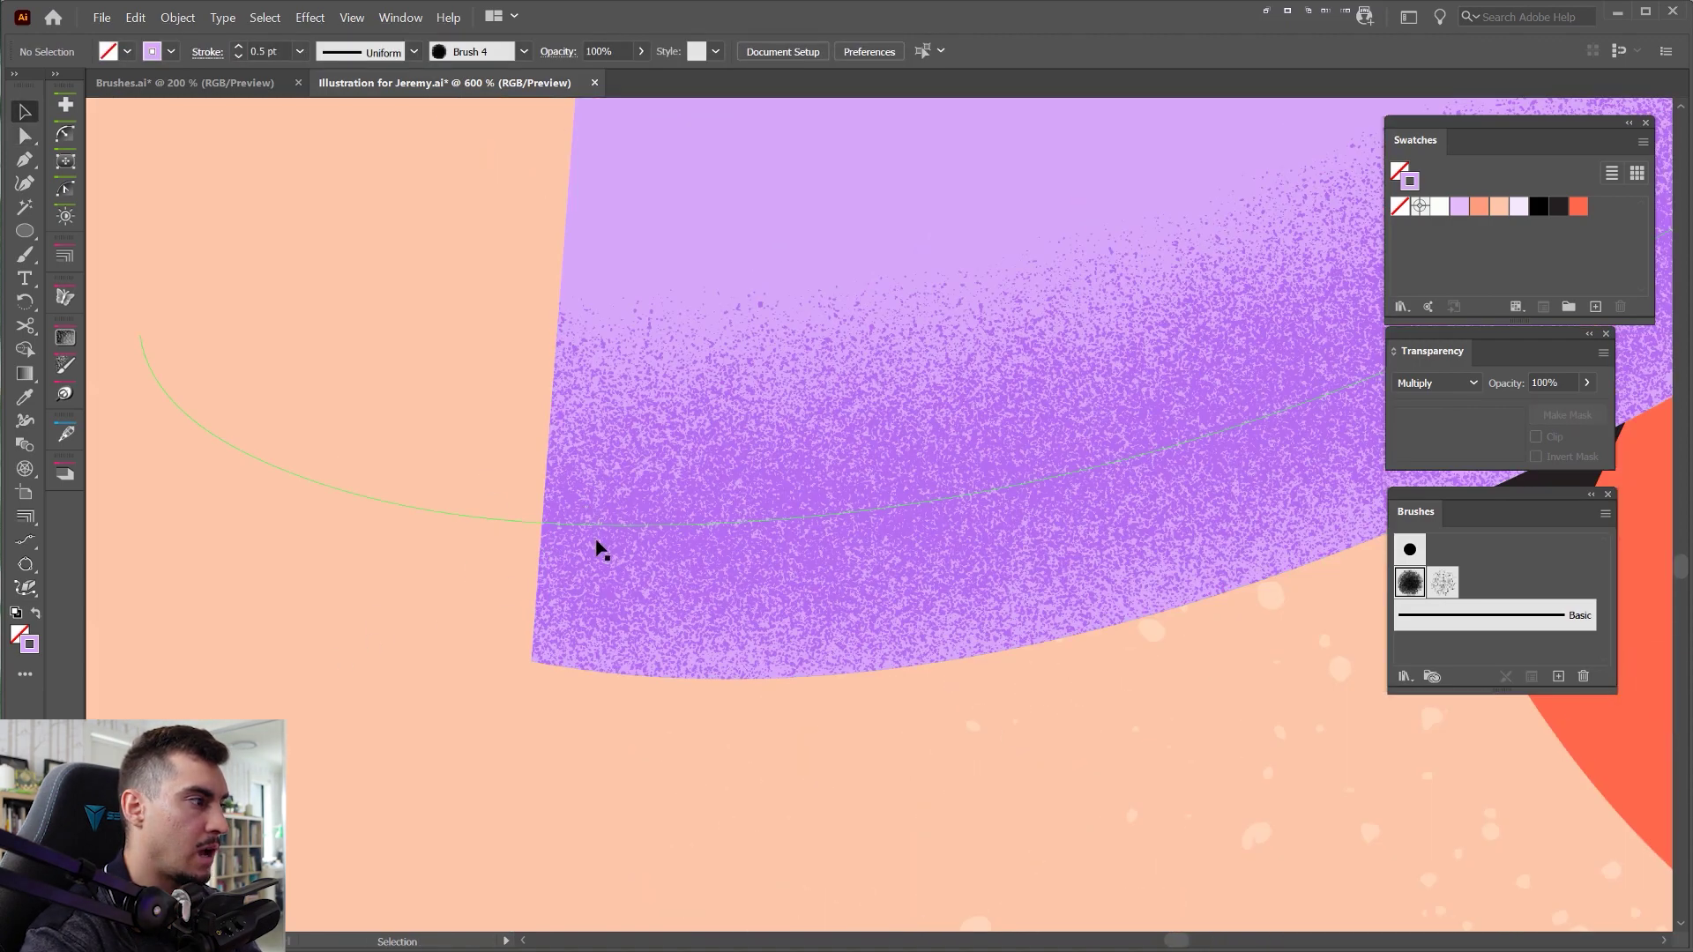
pyautogui.scroll(-2, 602, 546)
pyautogui.press('a')
pyautogui.click(34, 130)
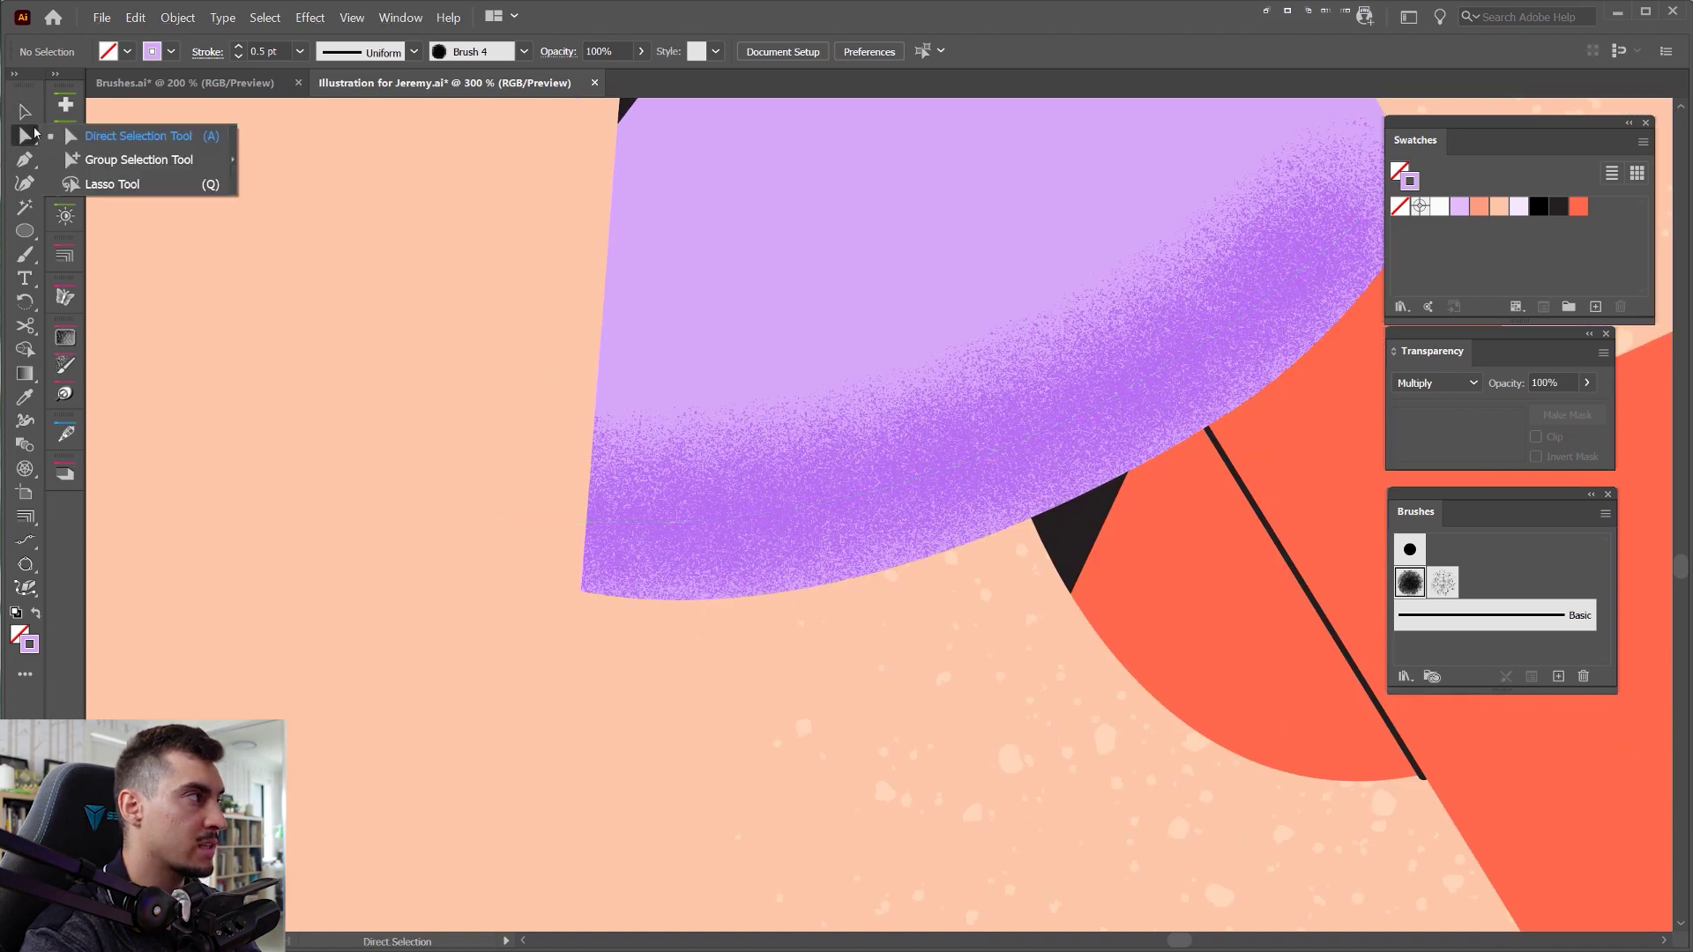
pyautogui.click(733, 519)
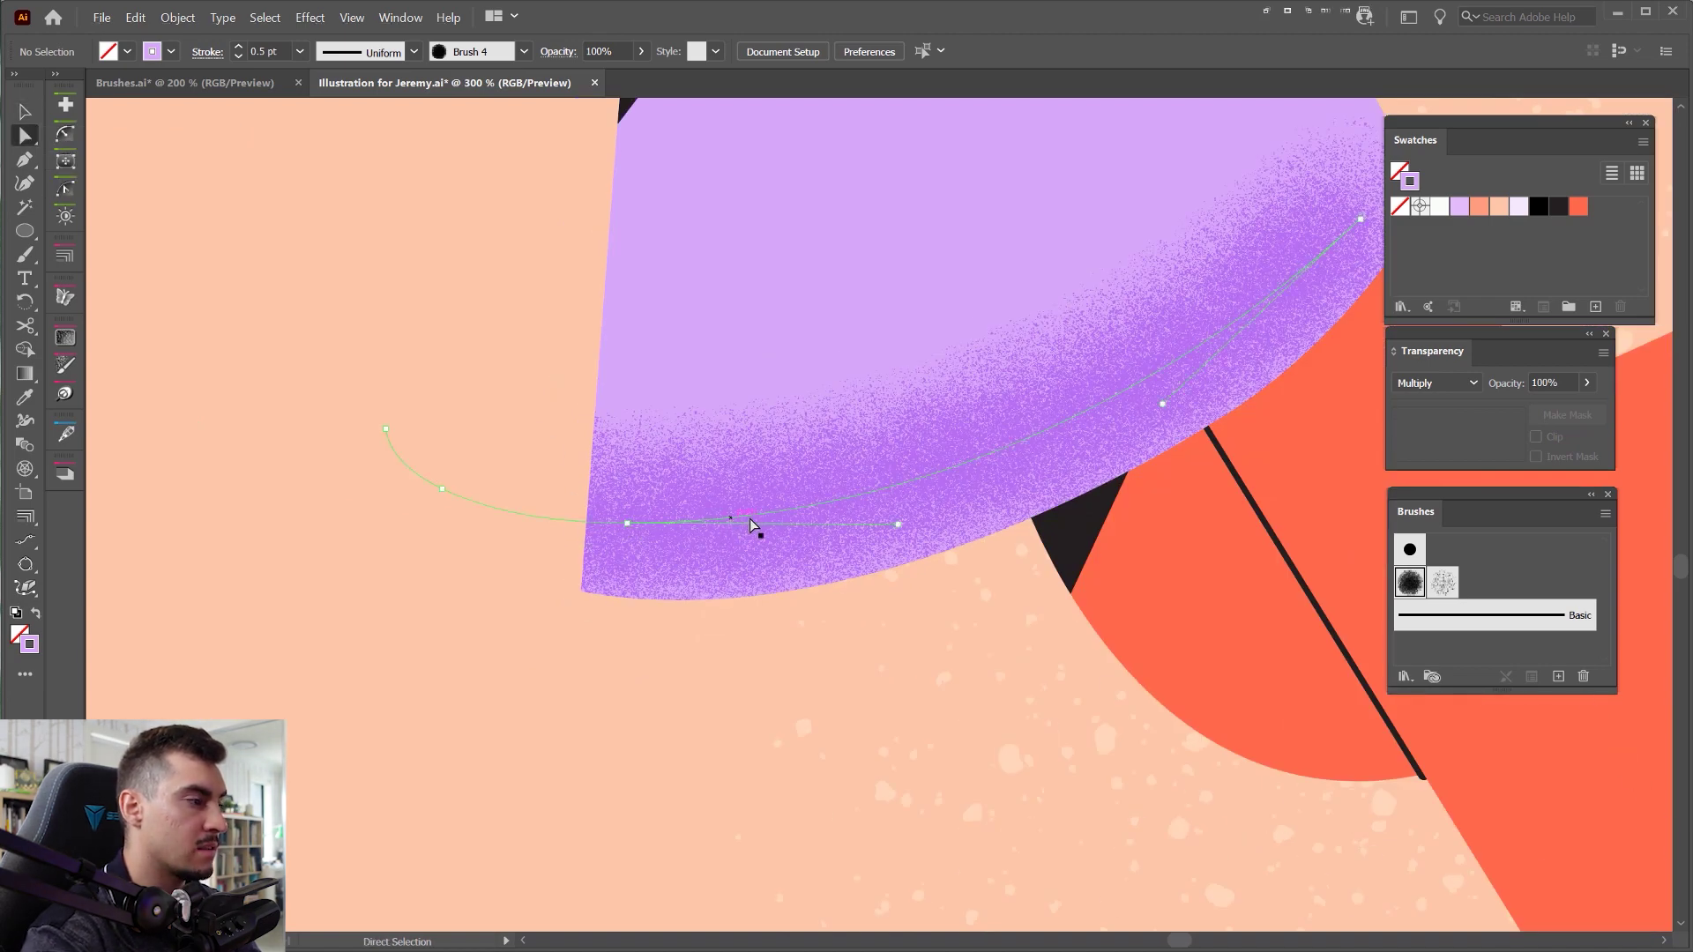
pyautogui.scroll(-1, 749, 520)
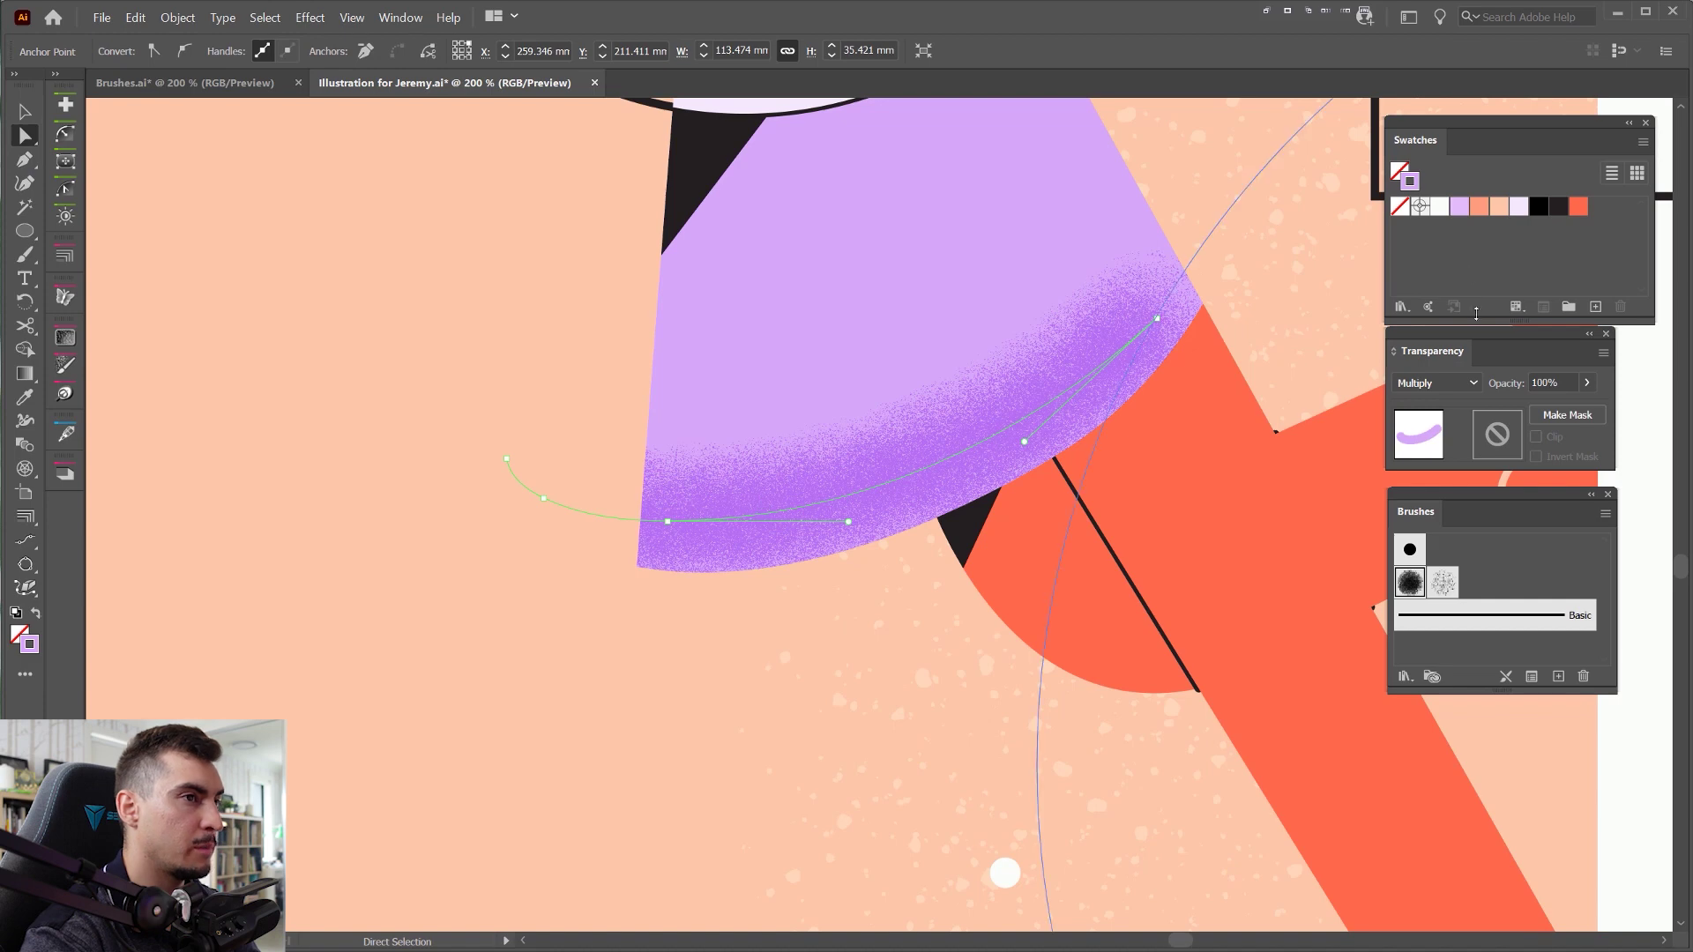
pyautogui.click(405, 418)
pyautogui.scroll(-2, 405, 413)
pyautogui.moveTo(439, 379); pyautogui.dragTo(248, 559)
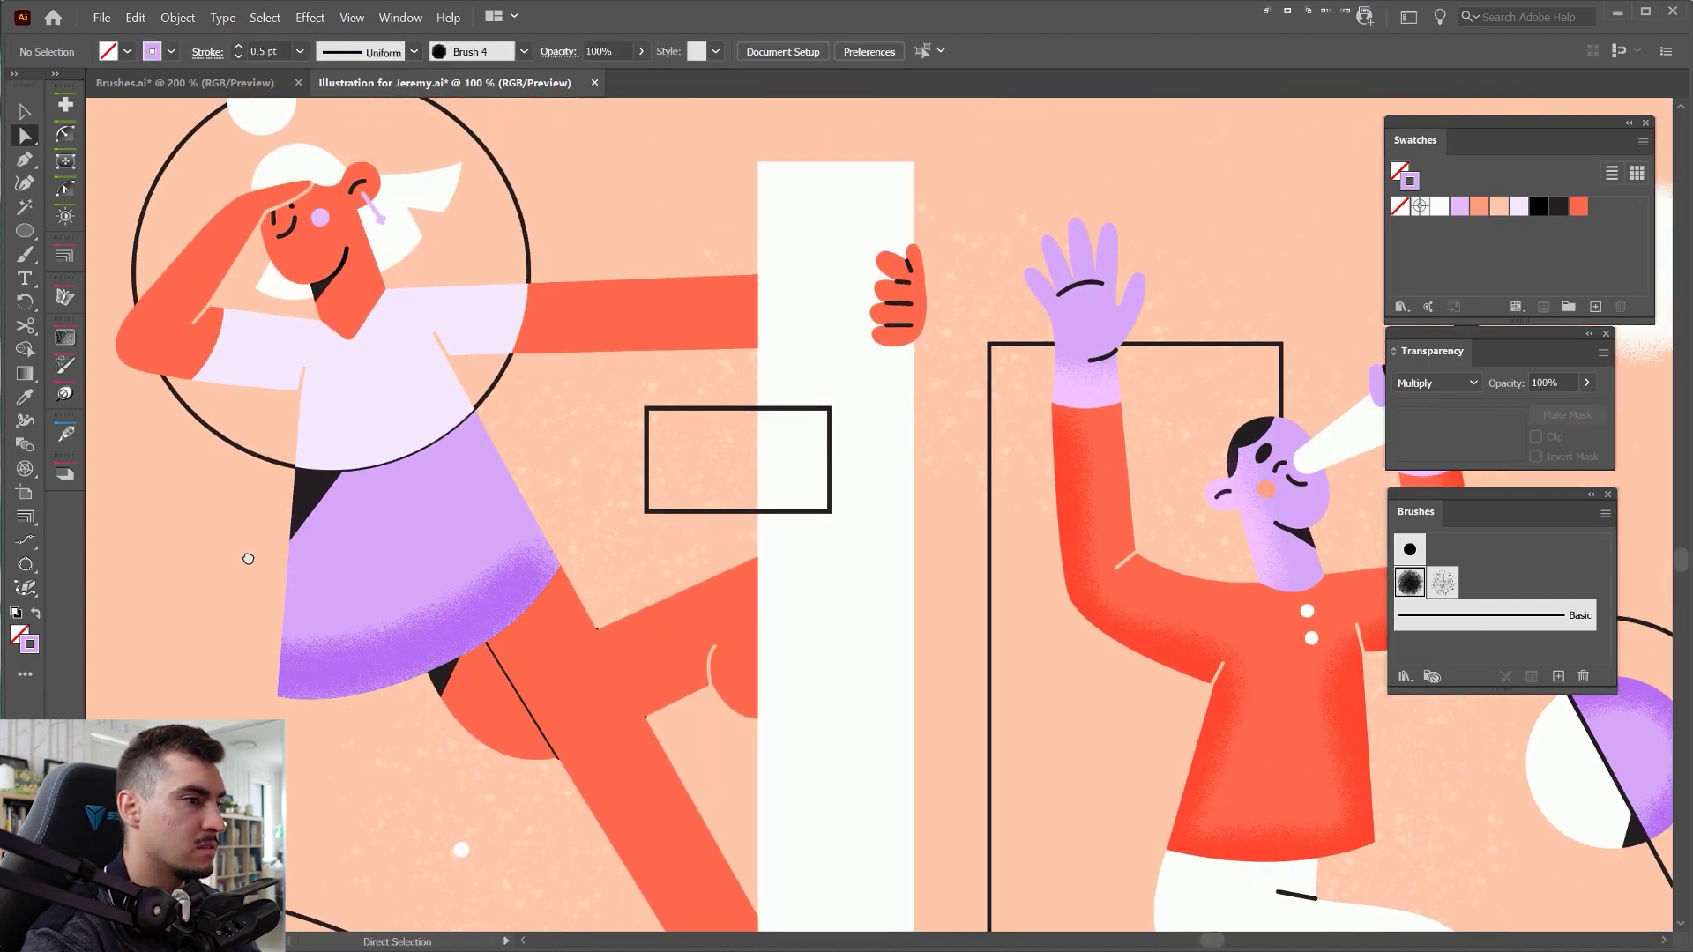
# - Show the colour sliders for the grain shading stroke on the woman's front leg and switch them to HSB
pyautogui.moveTo(212, 631); pyautogui.dragTo(612, 513)
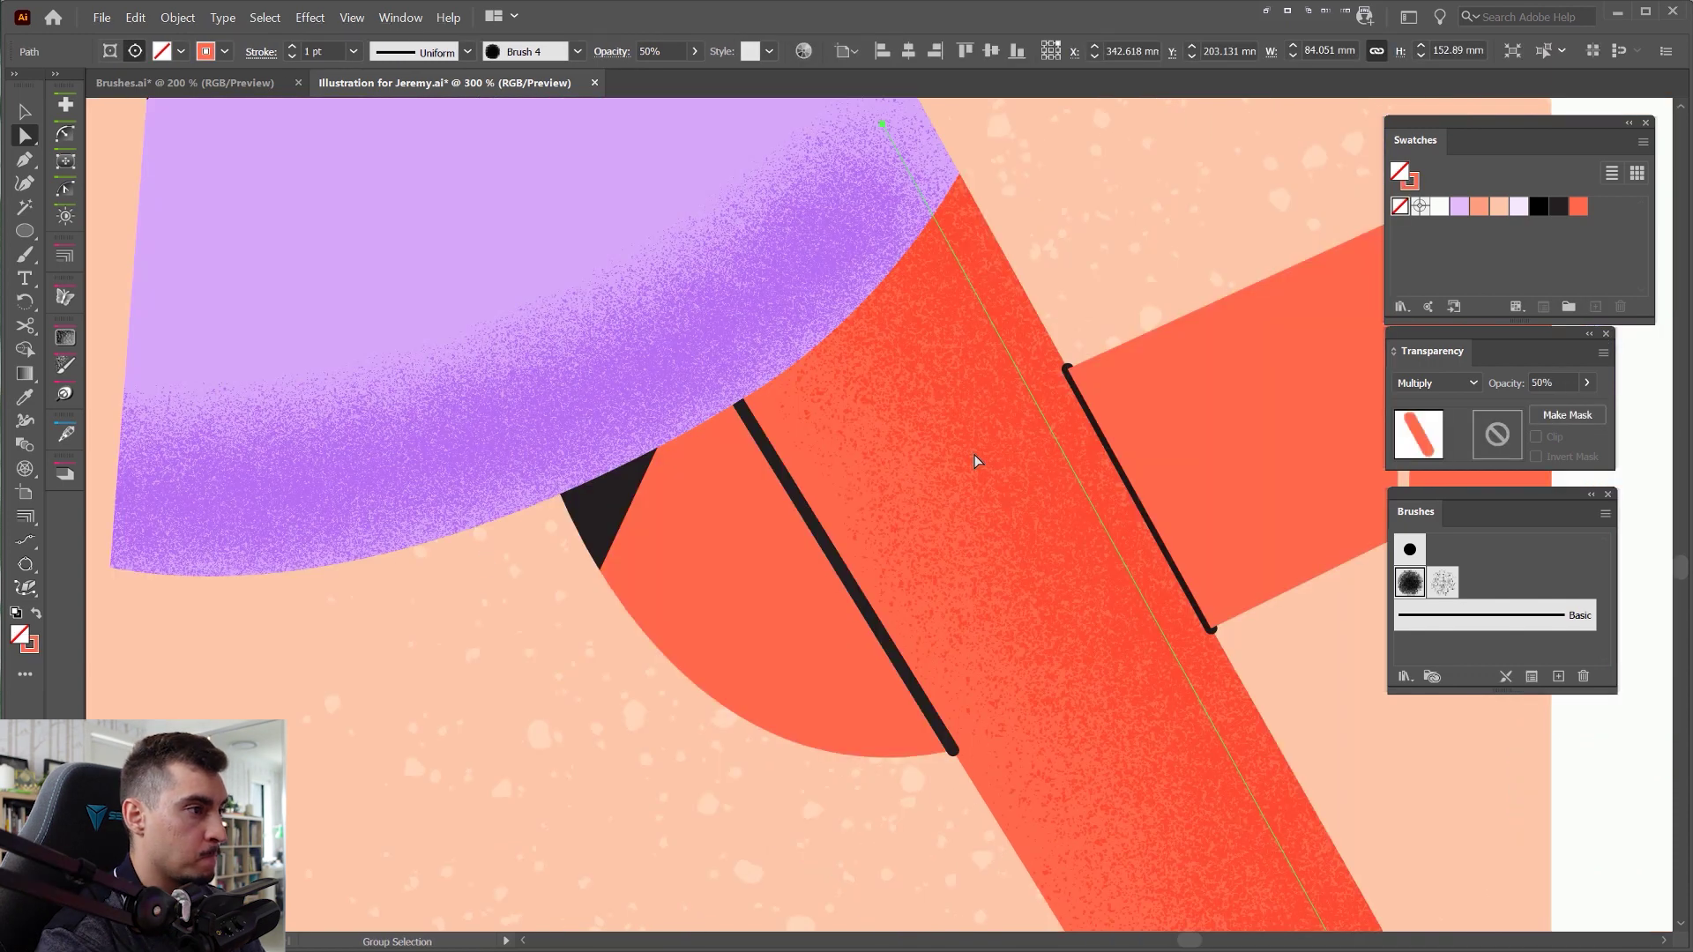
pyautogui.moveTo(979, 461); pyautogui.dragTo(847, 439)
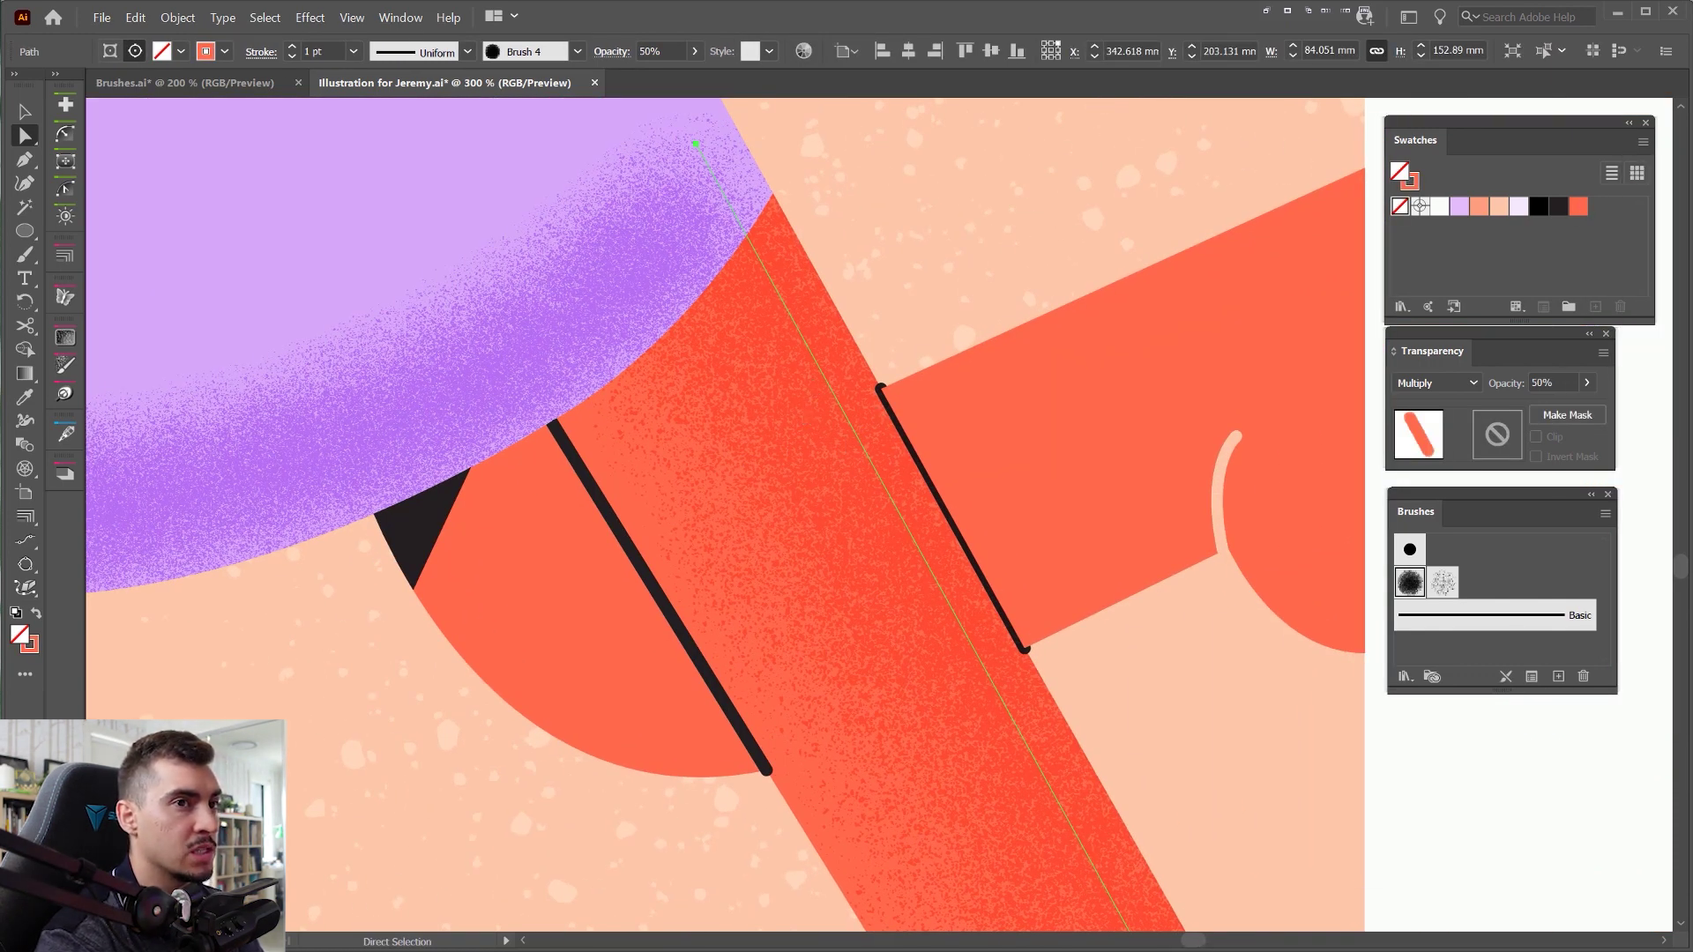
pyautogui.click(401, 18)
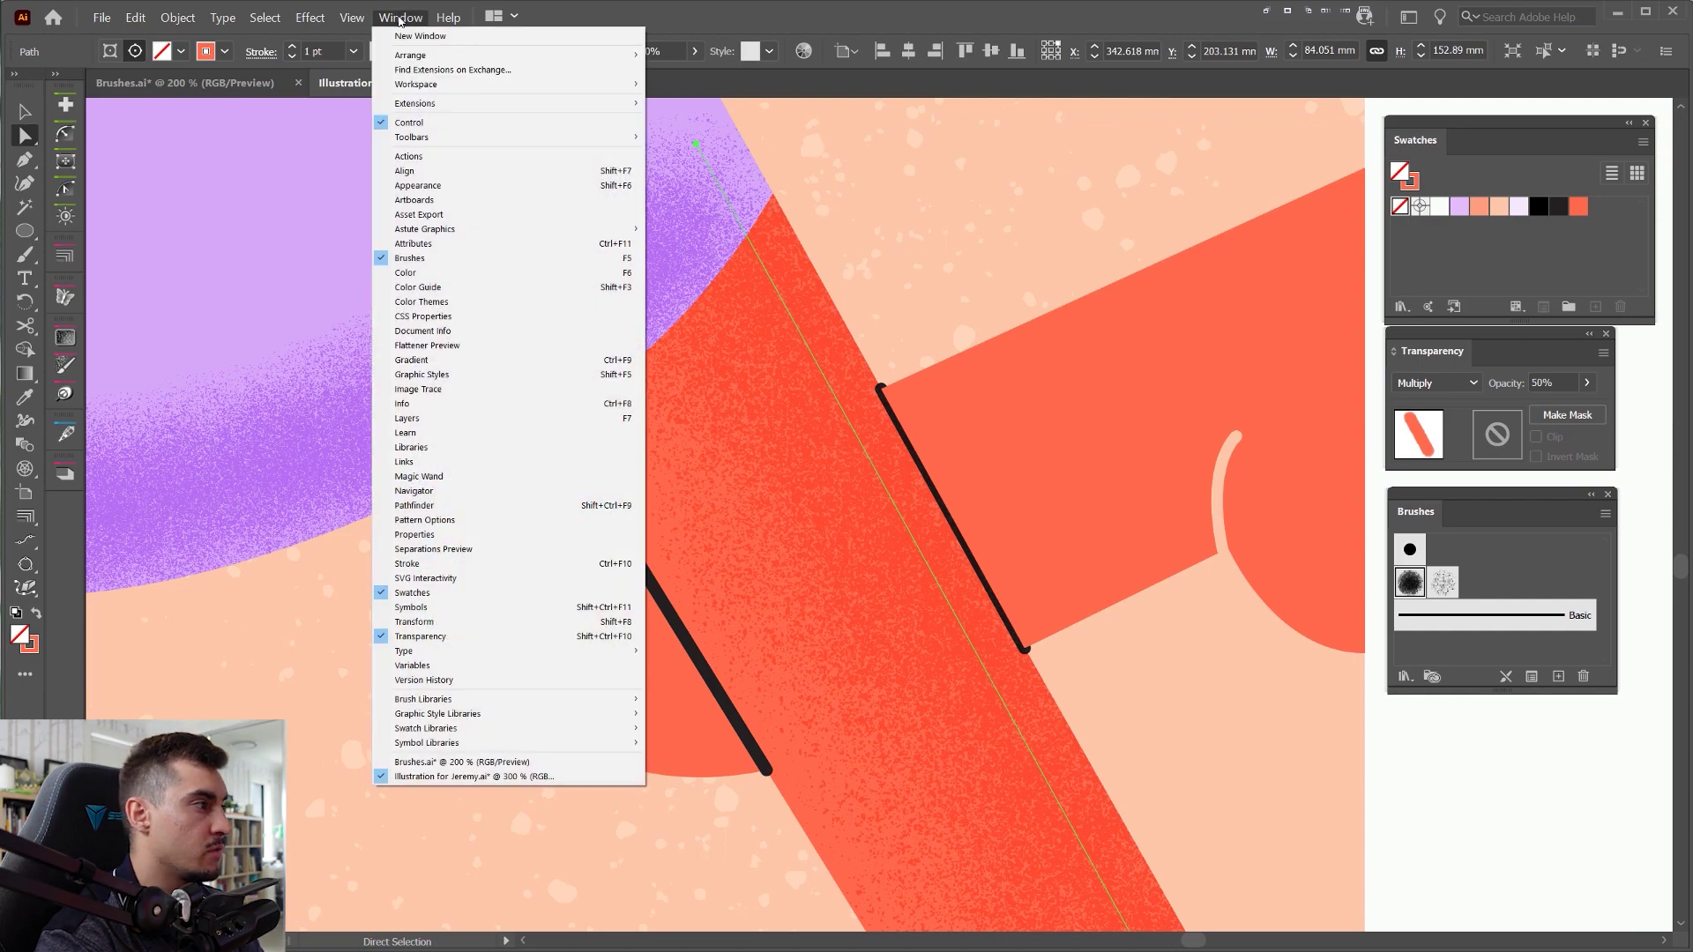
pyautogui.click(503, 273)
pyautogui.moveTo(1644, 168); pyautogui.dragTo(981, 203)
pyautogui.click(983, 262)
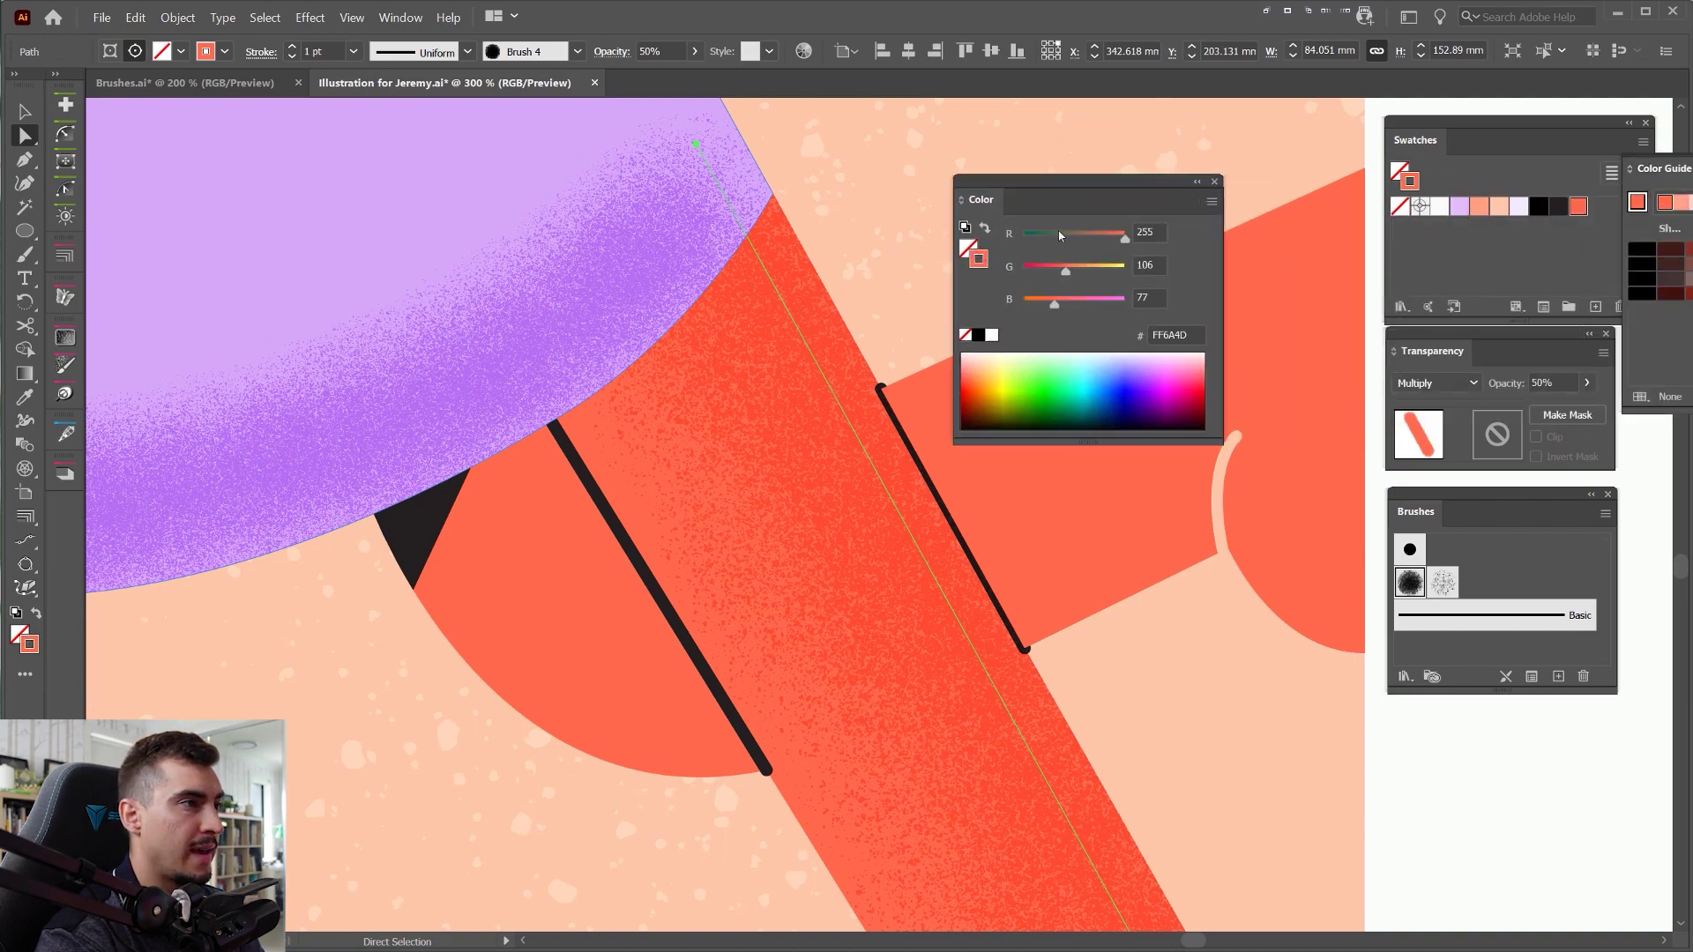
pyautogui.click(1211, 205)
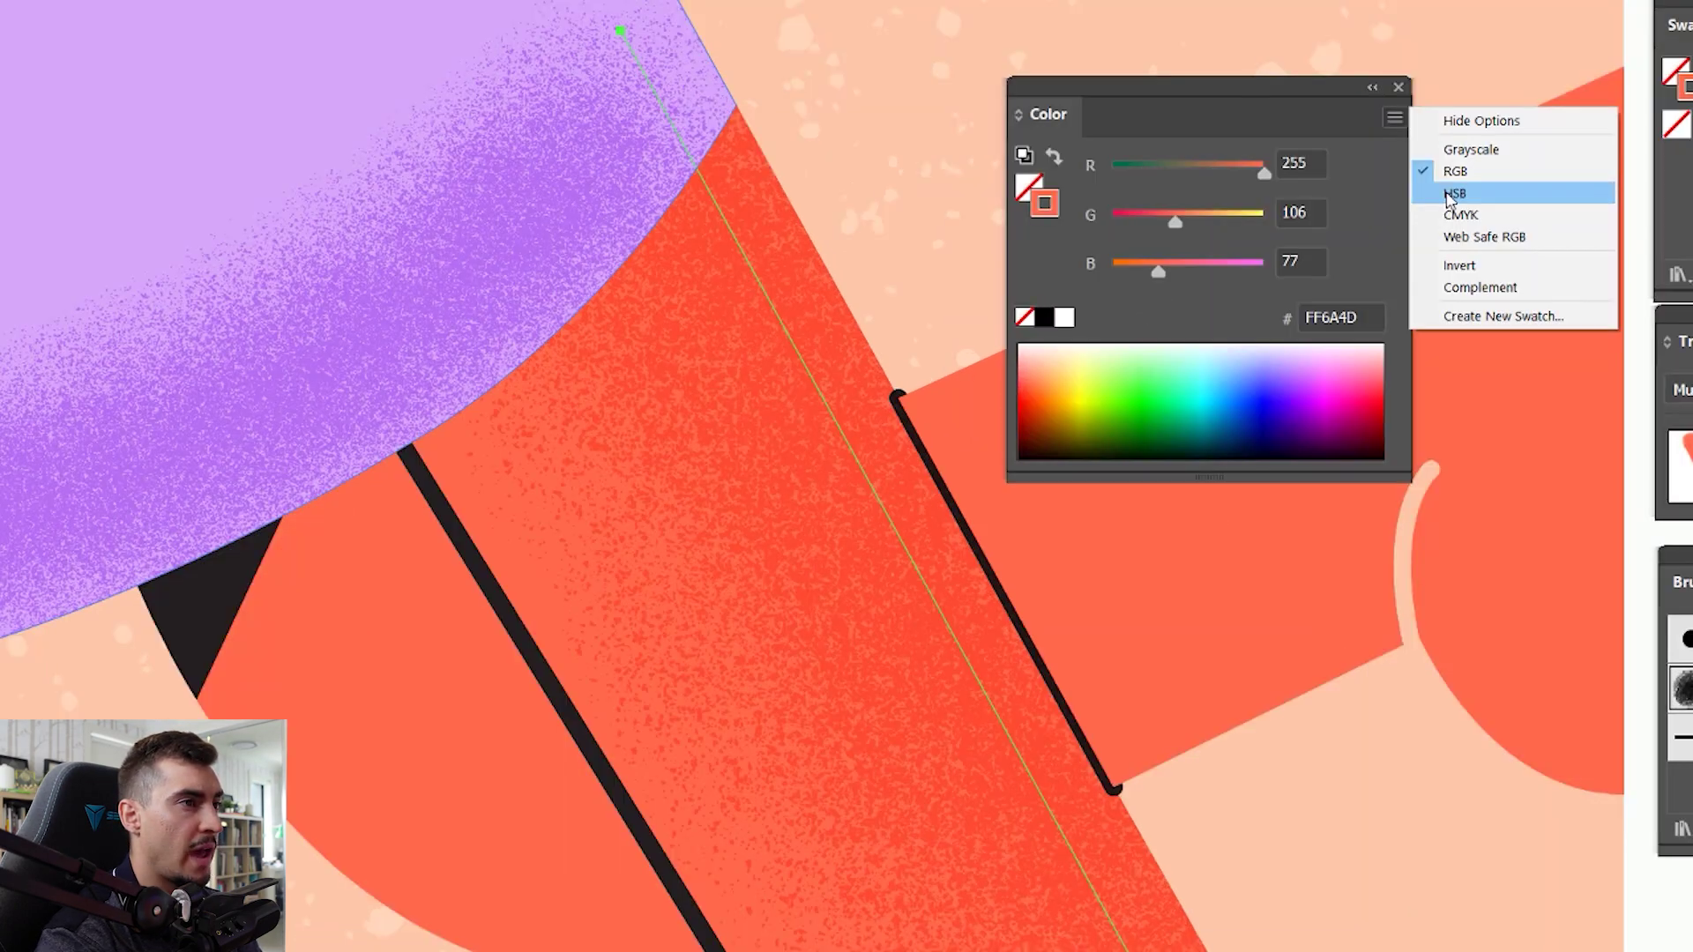
pyautogui.click(1452, 194)
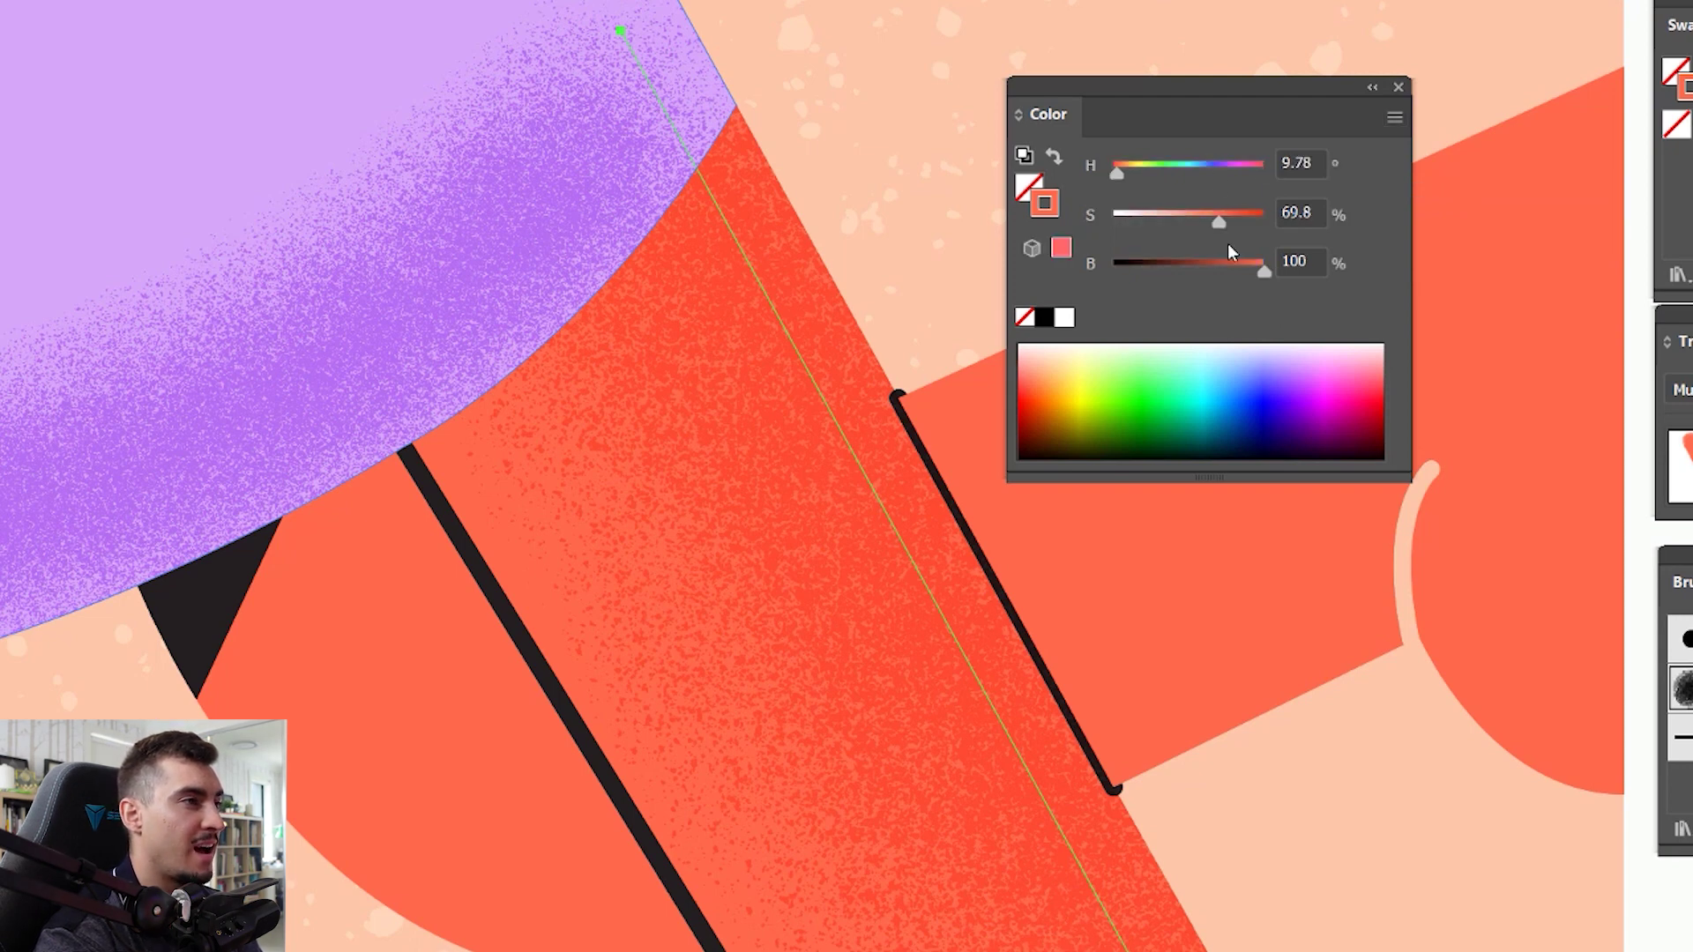
# - Darken the front leg's shading stroke to hue 9.7°, saturation 76.96% and brightness 85.1%, and close the colour sliders
pyautogui.moveTo(1263, 271); pyautogui.dragTo(1242, 275)
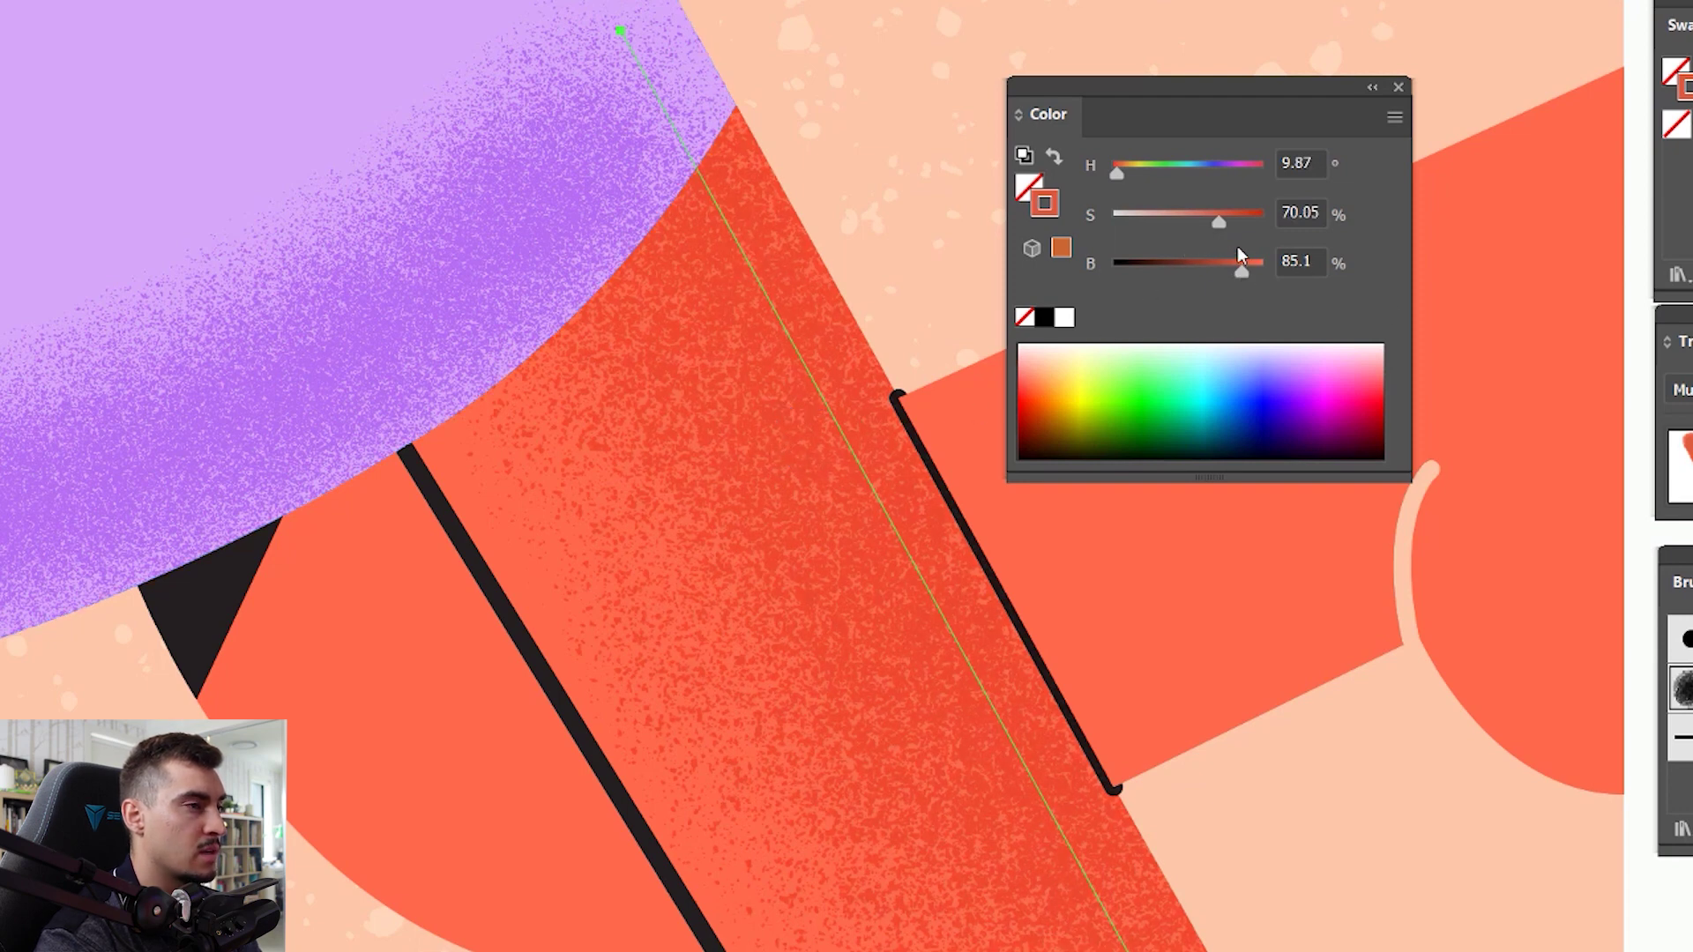
pyautogui.moveTo(1224, 222); pyautogui.dragTo(1231, 227)
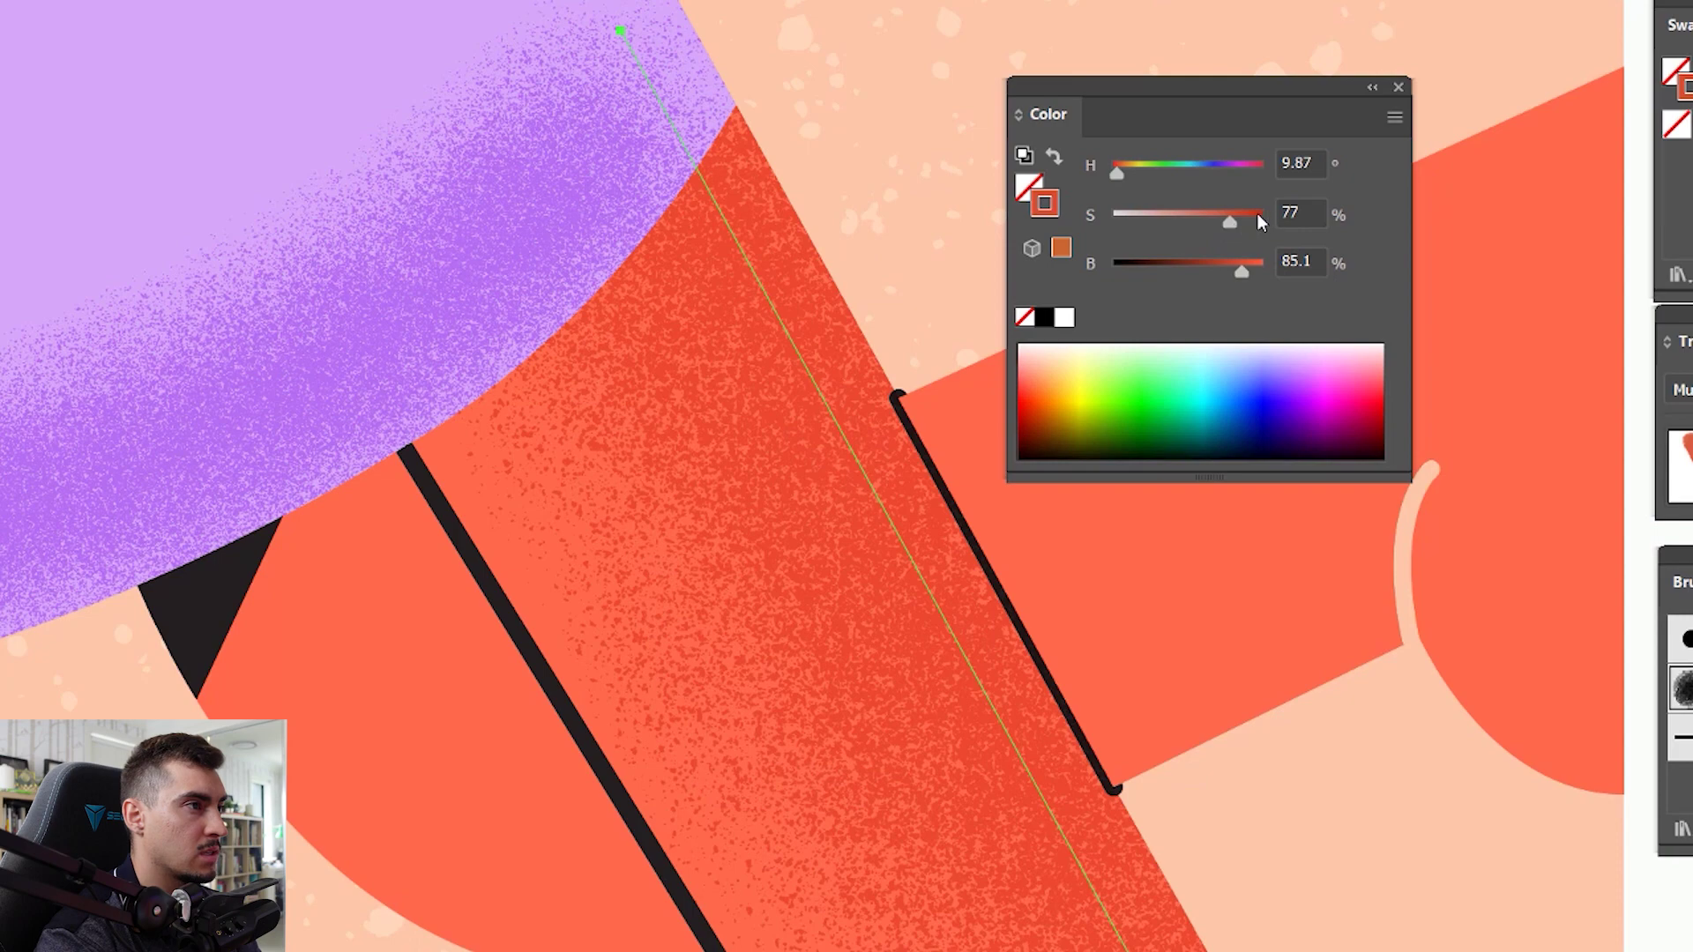
pyautogui.click(1119, 174)
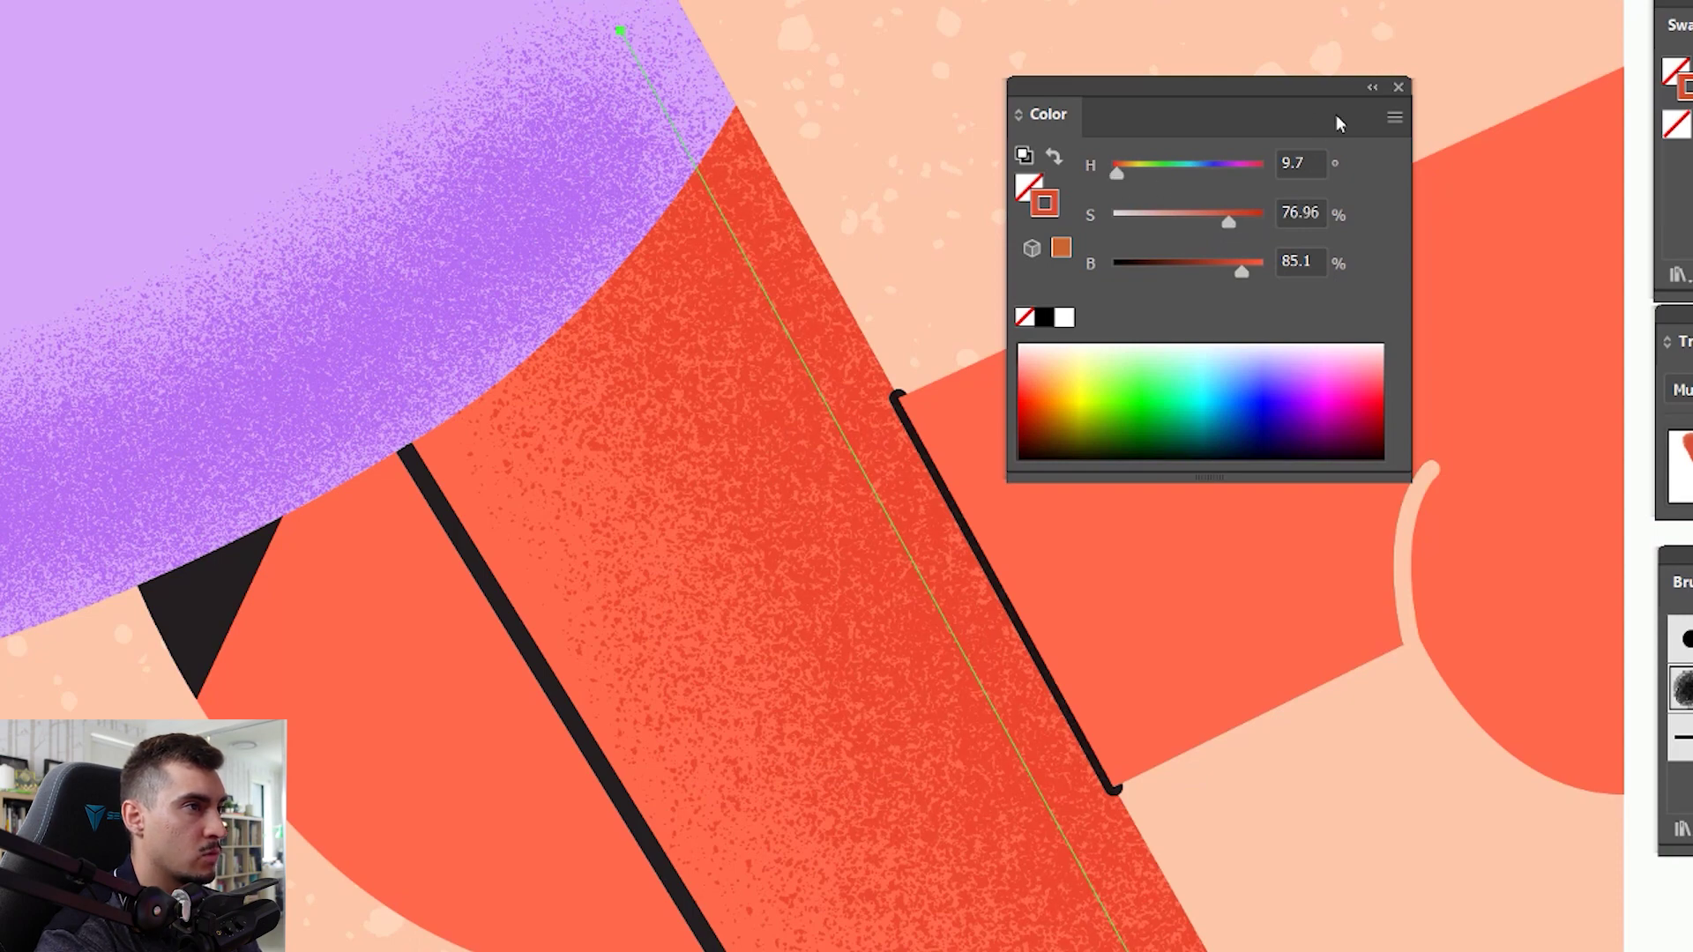
pyautogui.click(1398, 86)
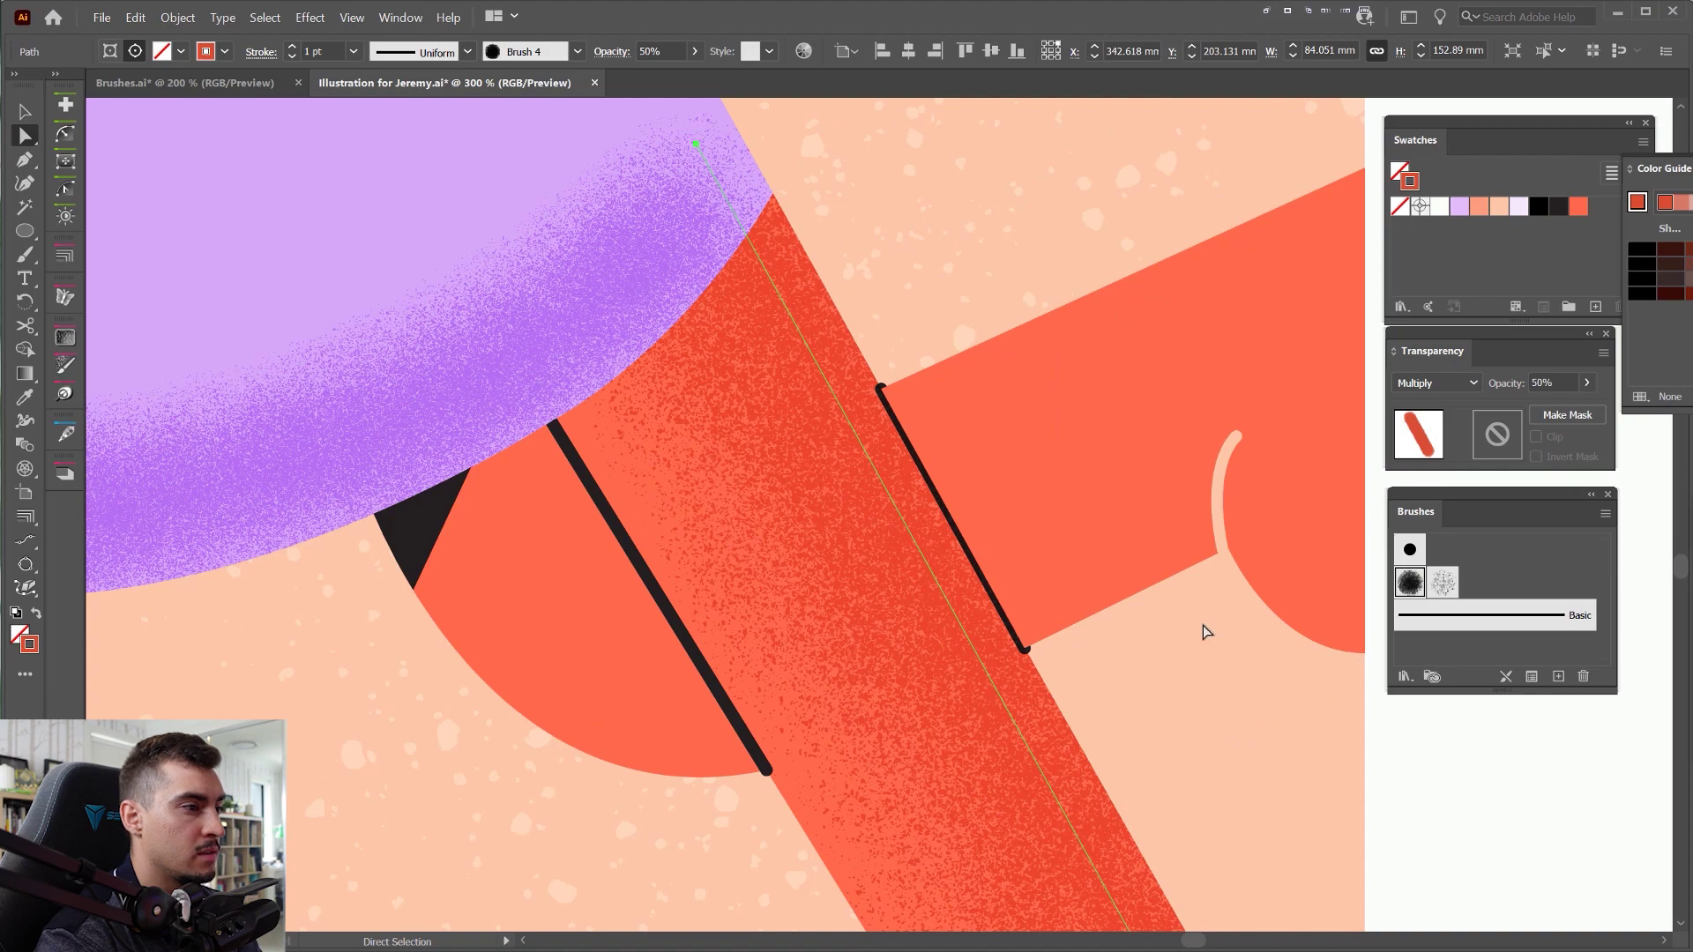
# - Examine the front leg's darker grain shading up close and against the whole illustration, and deselect the stroke
pyautogui.scroll(-4, 1202, 624)
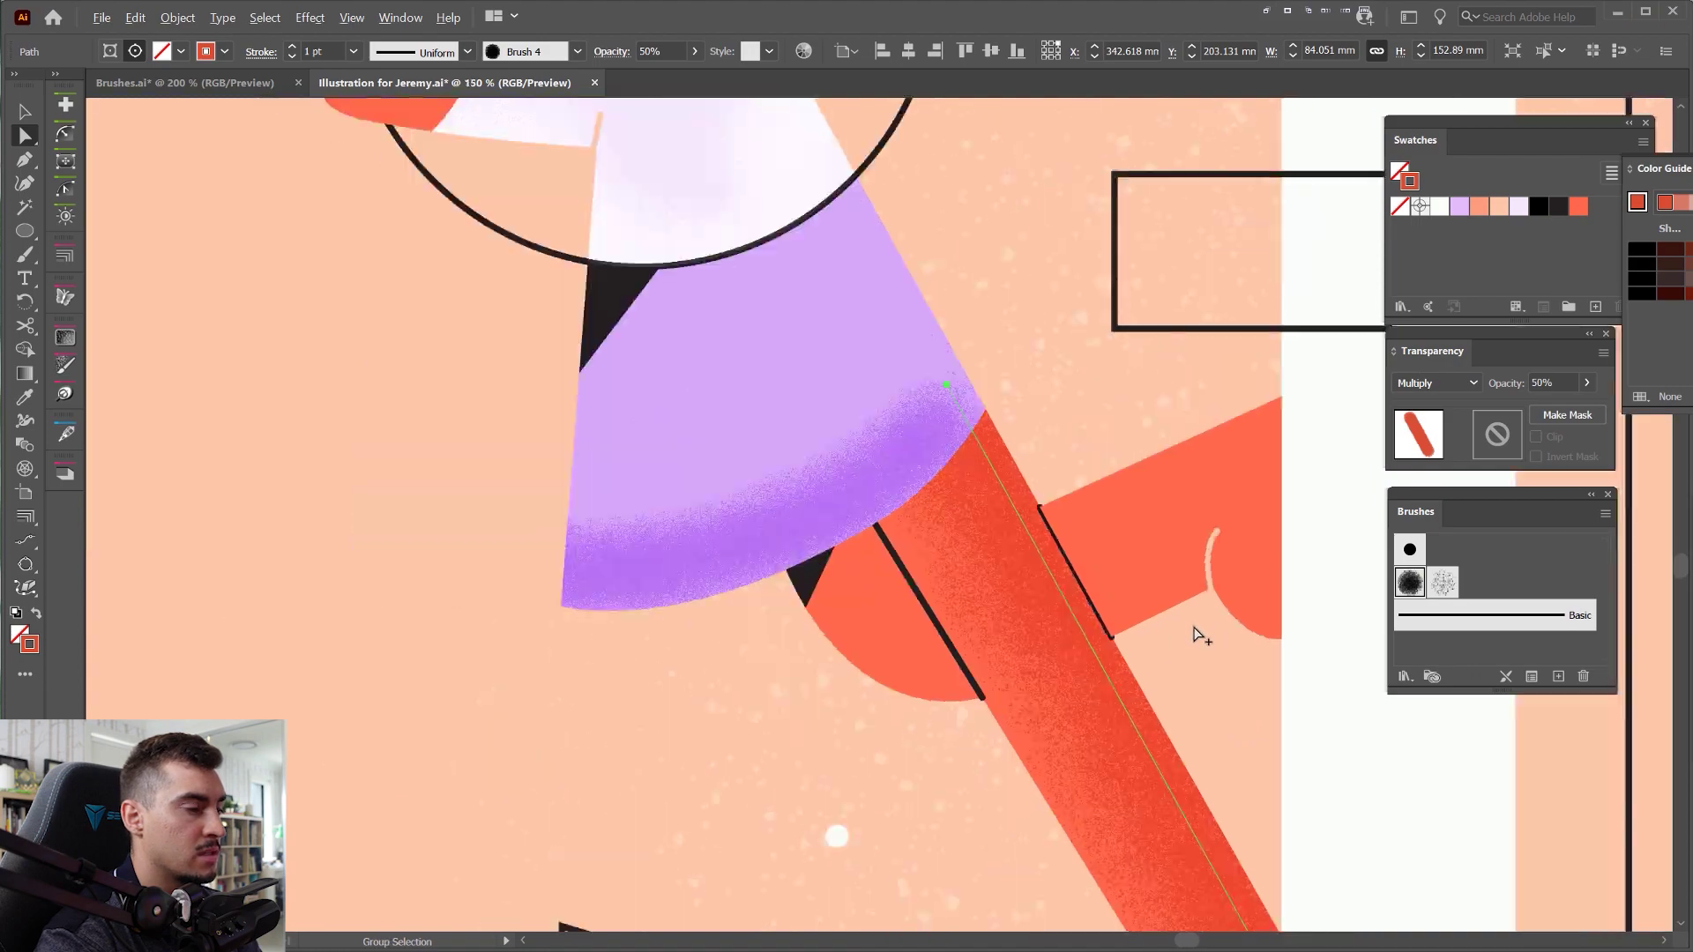
pyautogui.moveTo(1182, 606); pyautogui.dragTo(705, 402)
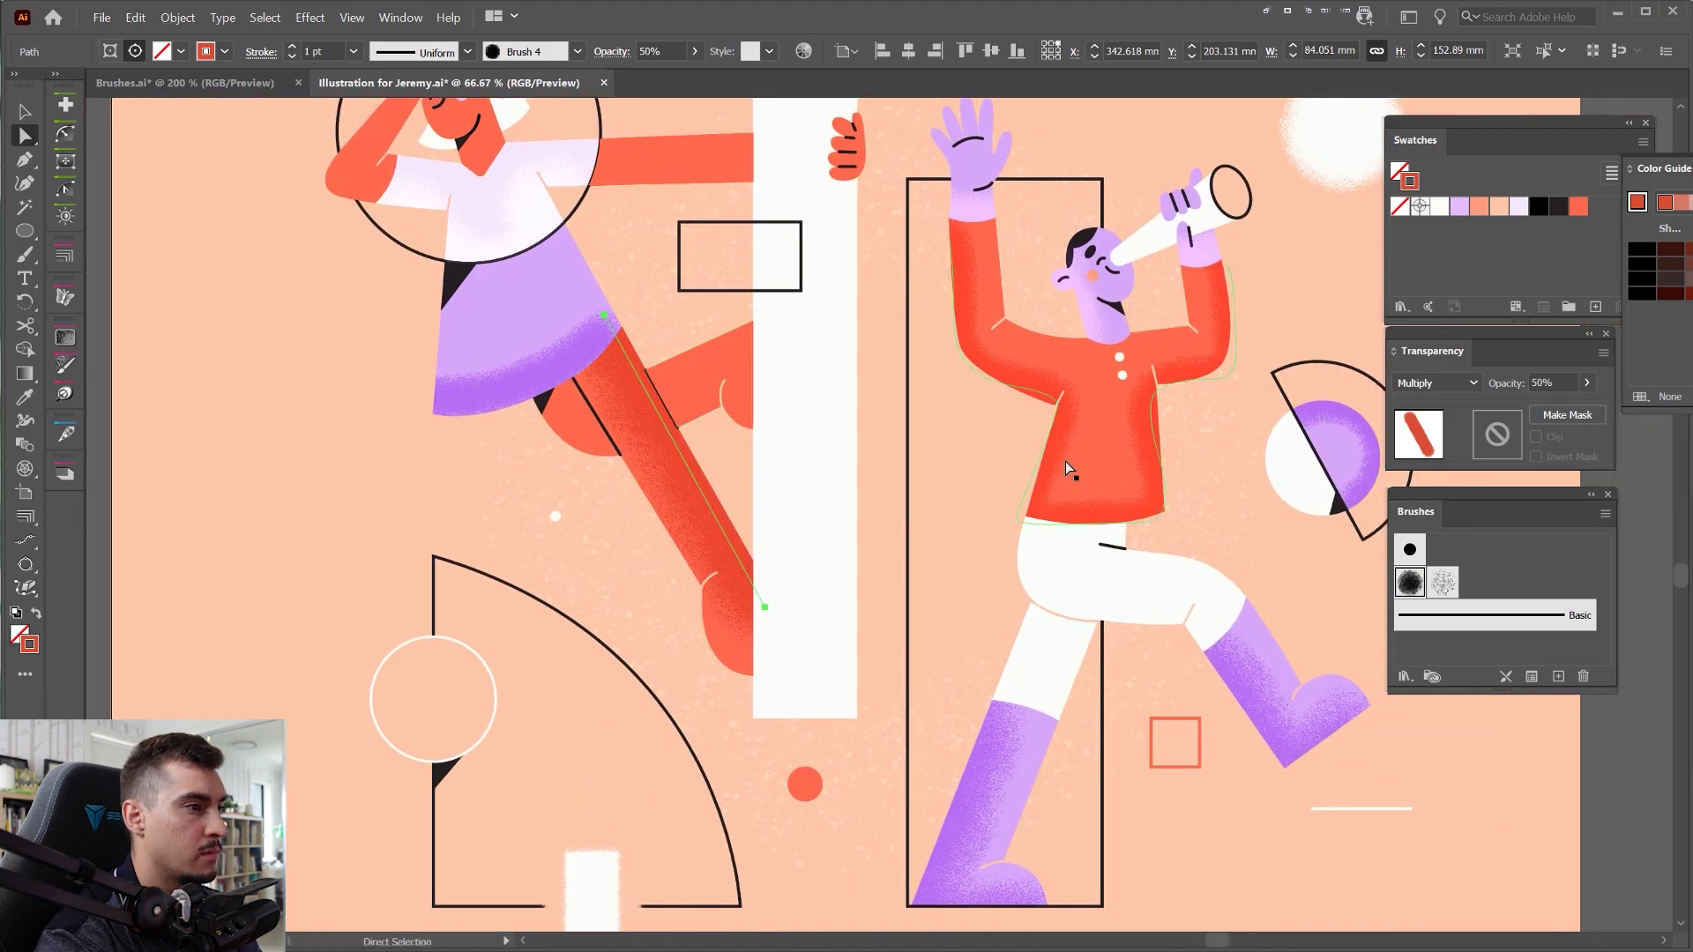
pyautogui.scroll(4, 1049, 511)
pyautogui.scroll(-2, 1033, 532)
pyautogui.scroll(3, 749, 372)
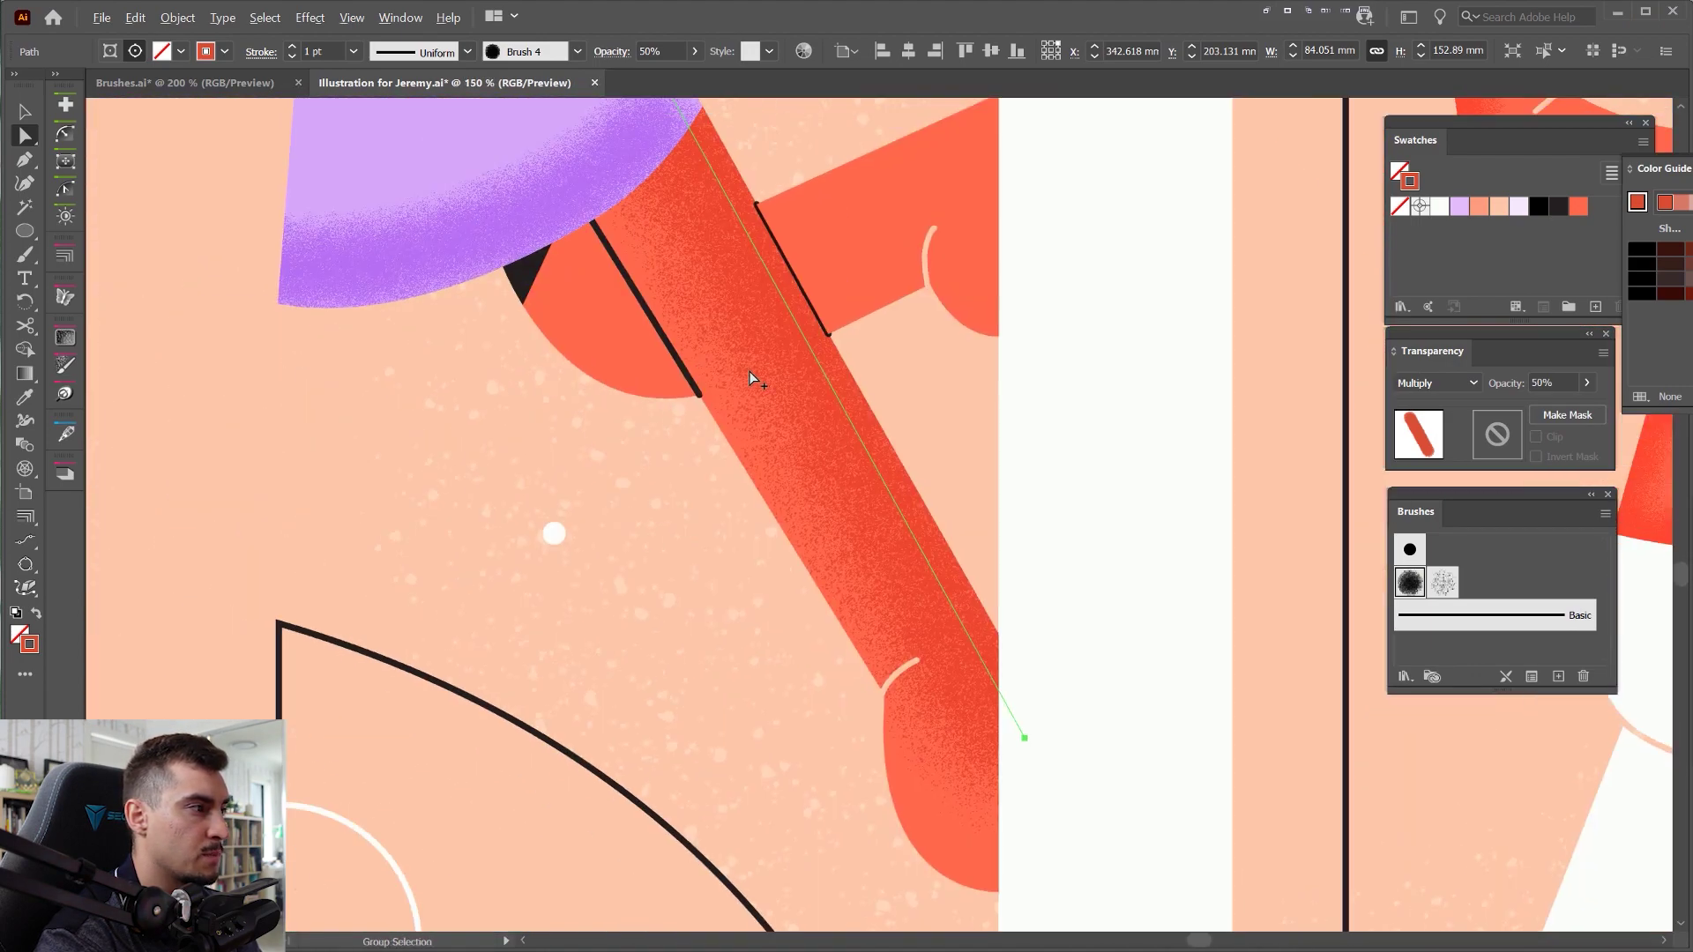
pyautogui.scroll(-6, 749, 372)
pyautogui.click(367, 293)
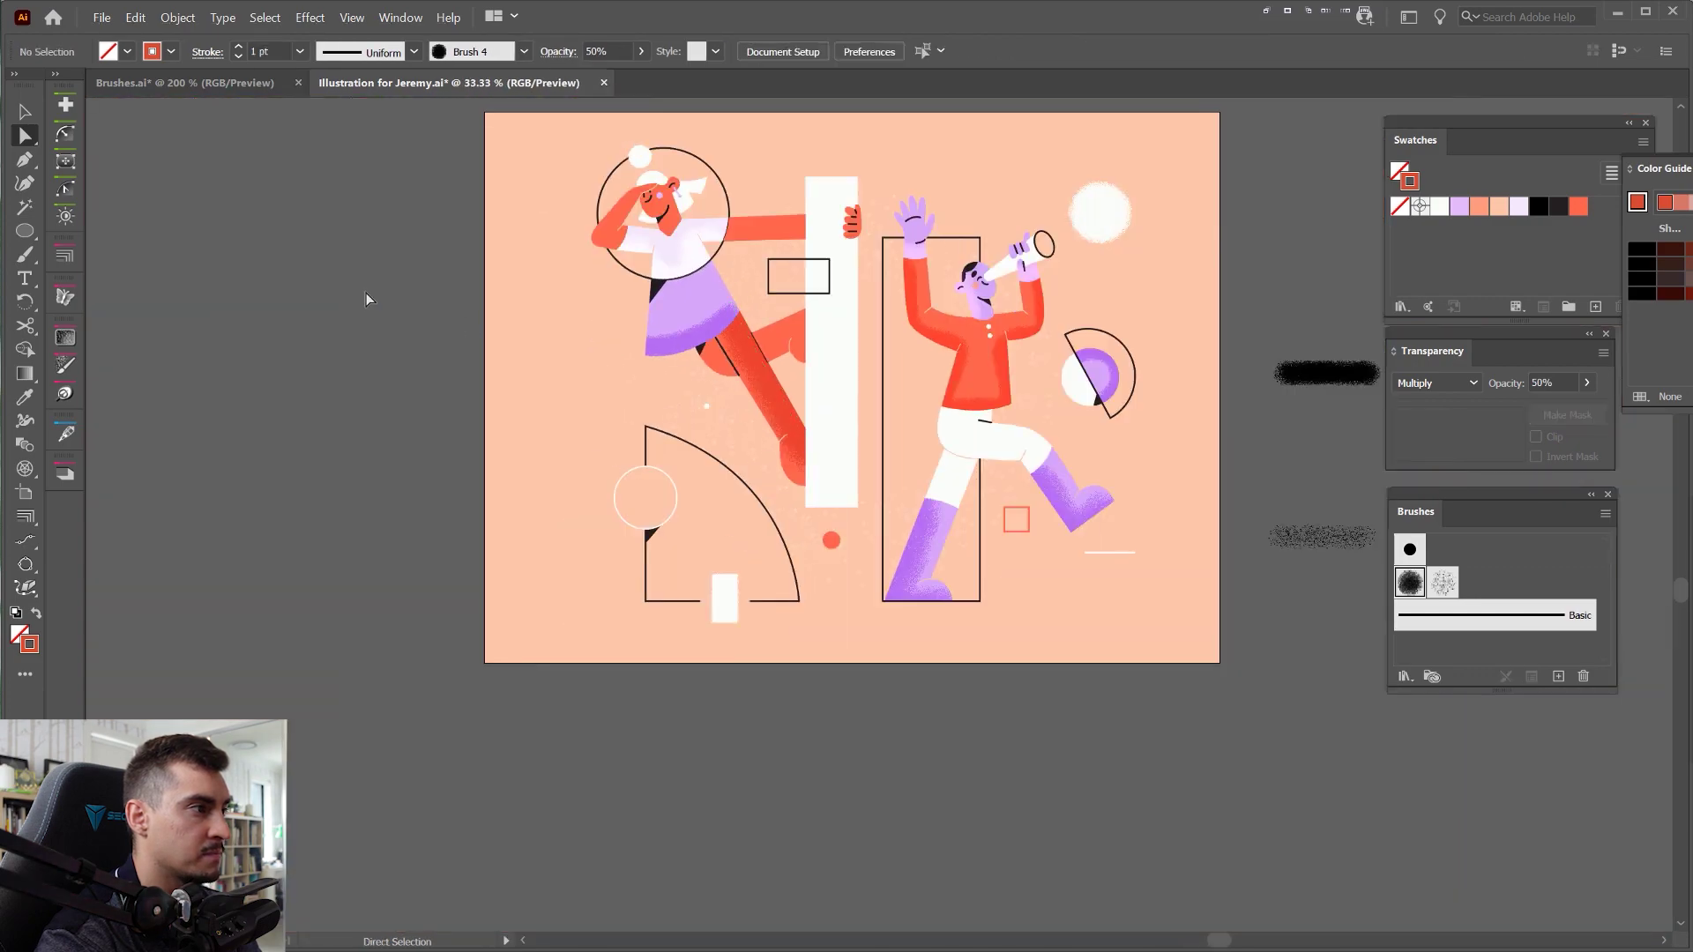
# - Draw a straight vertical path where the woman's back leg meets the white column and apply the grainy Brush 4
pyautogui.press('p')
pyautogui.scroll(4, 772, 301)
pyautogui.click(930, 597)
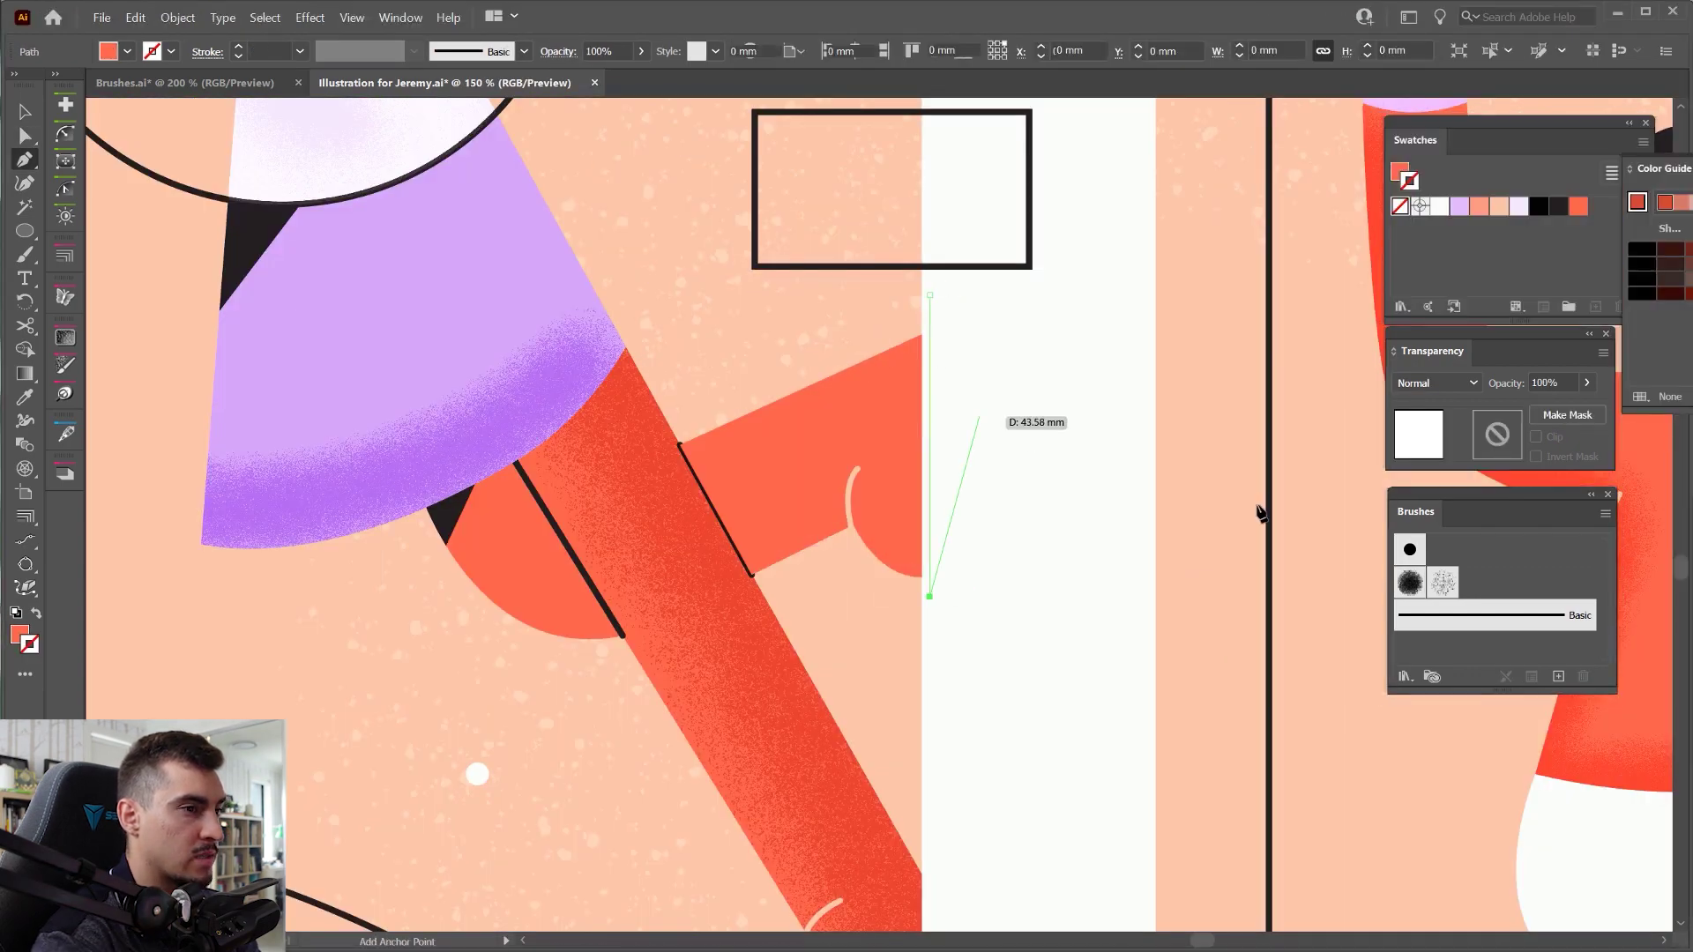
pyautogui.click(1410, 583)
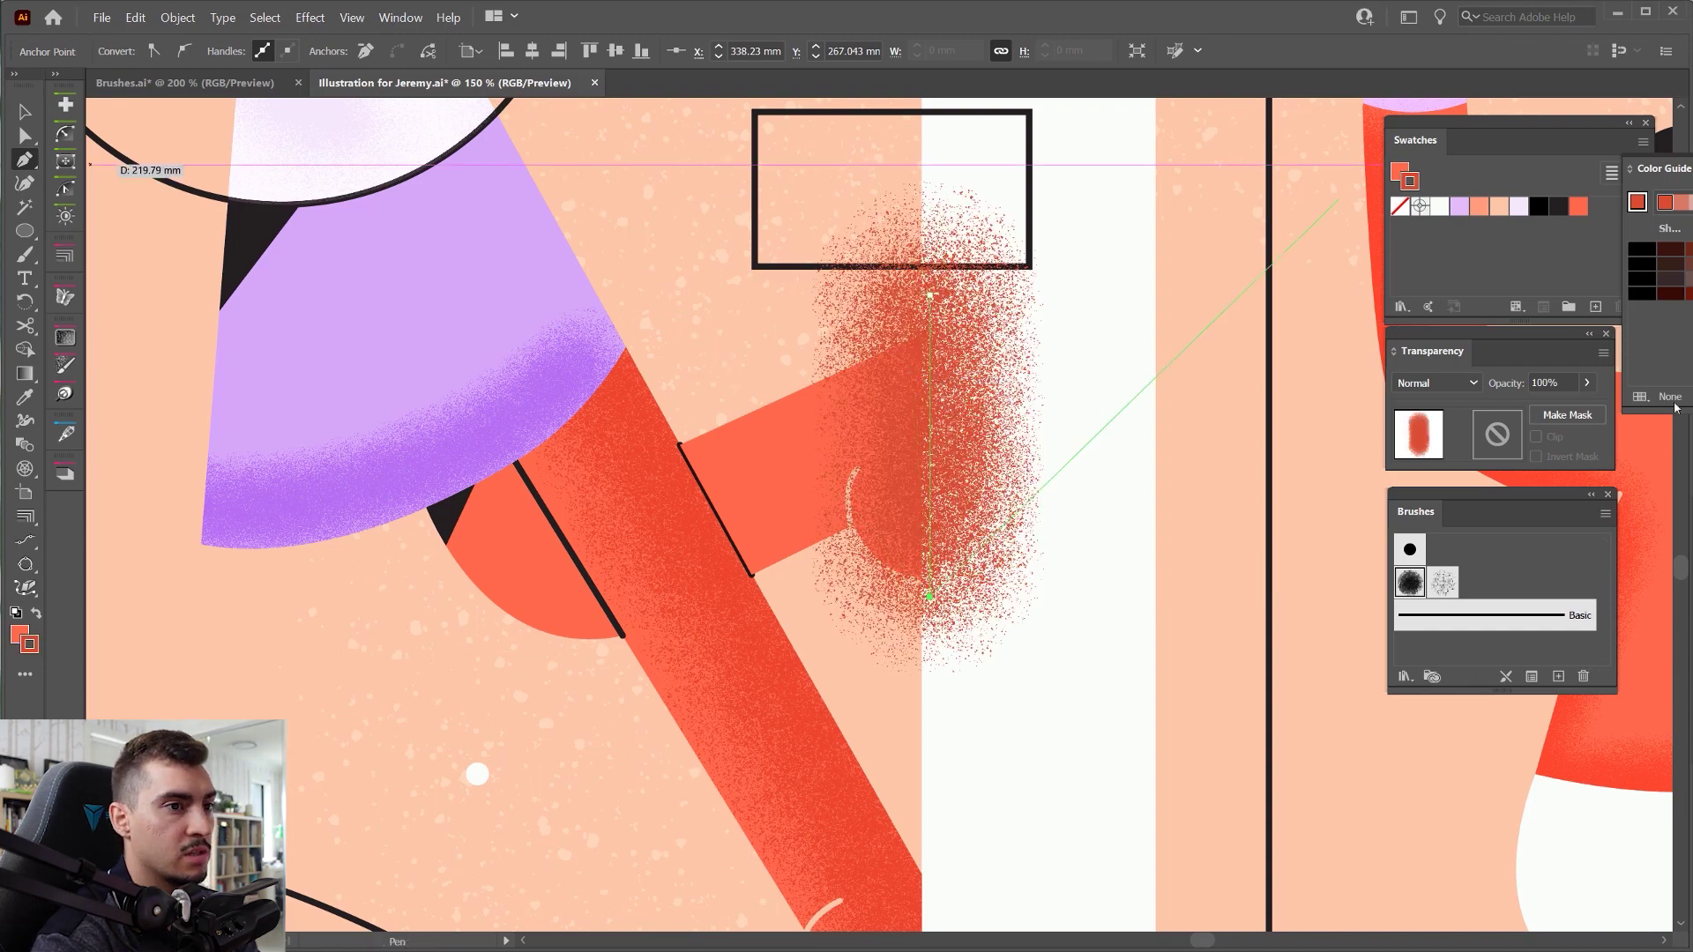
# - Set the back leg's vertical grain stroke to 0.5 pt and clip it inside the back leg shape
pyautogui.click(1686, 372)
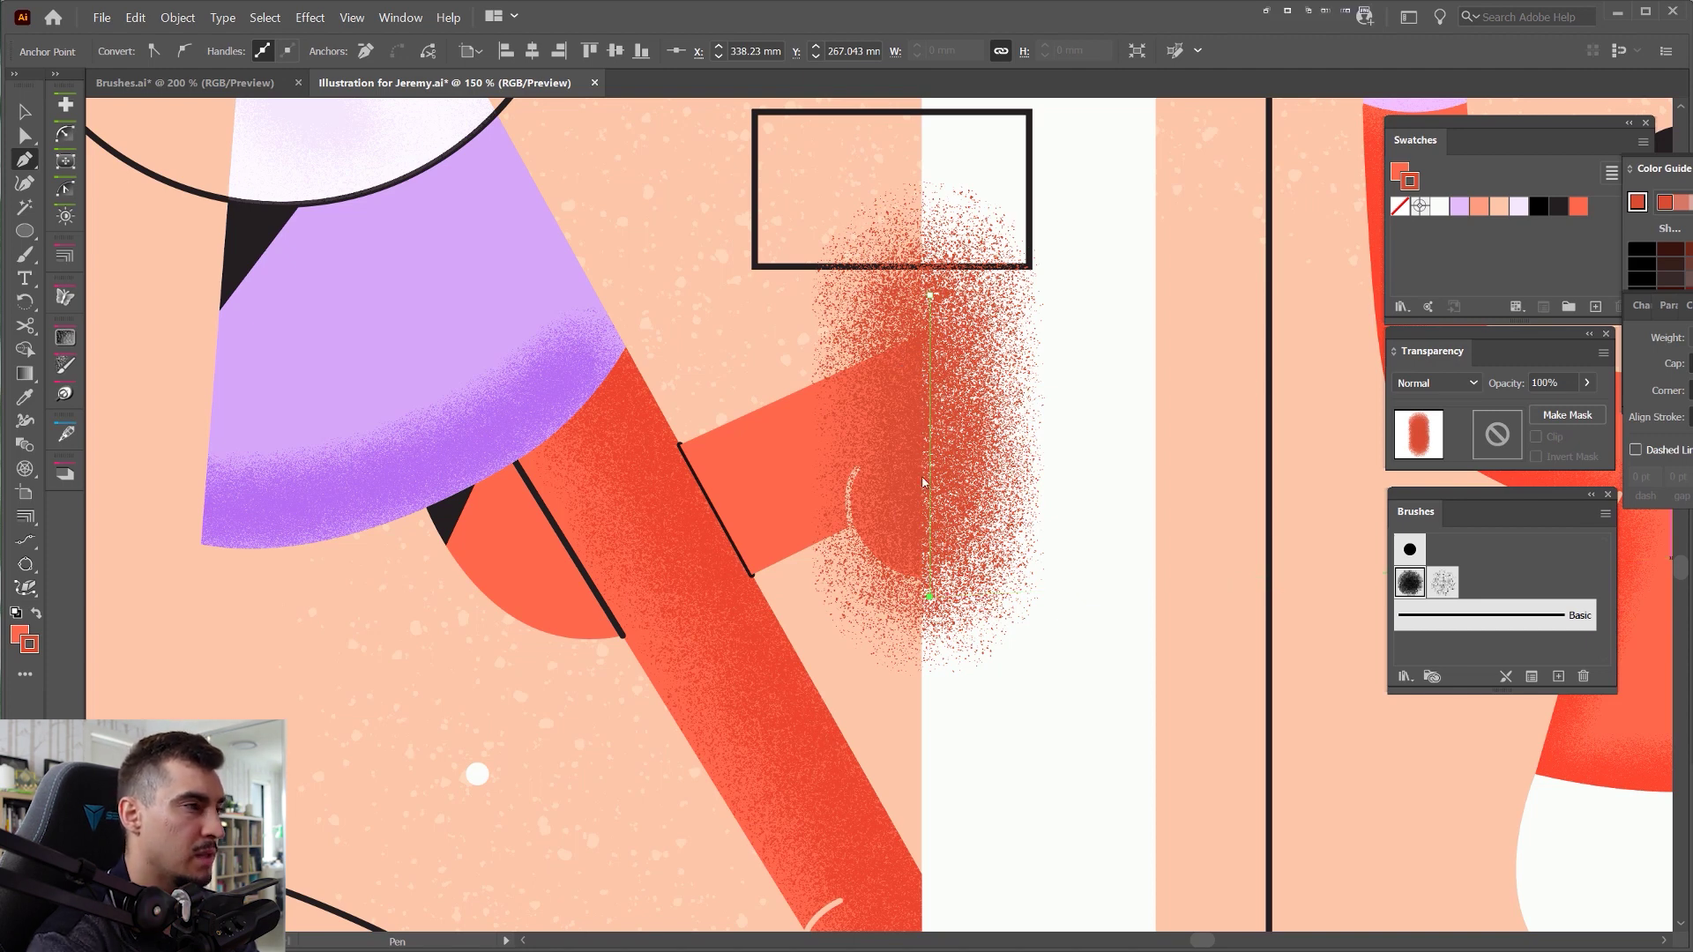
pyautogui.press('v')
pyautogui.click(871, 427)
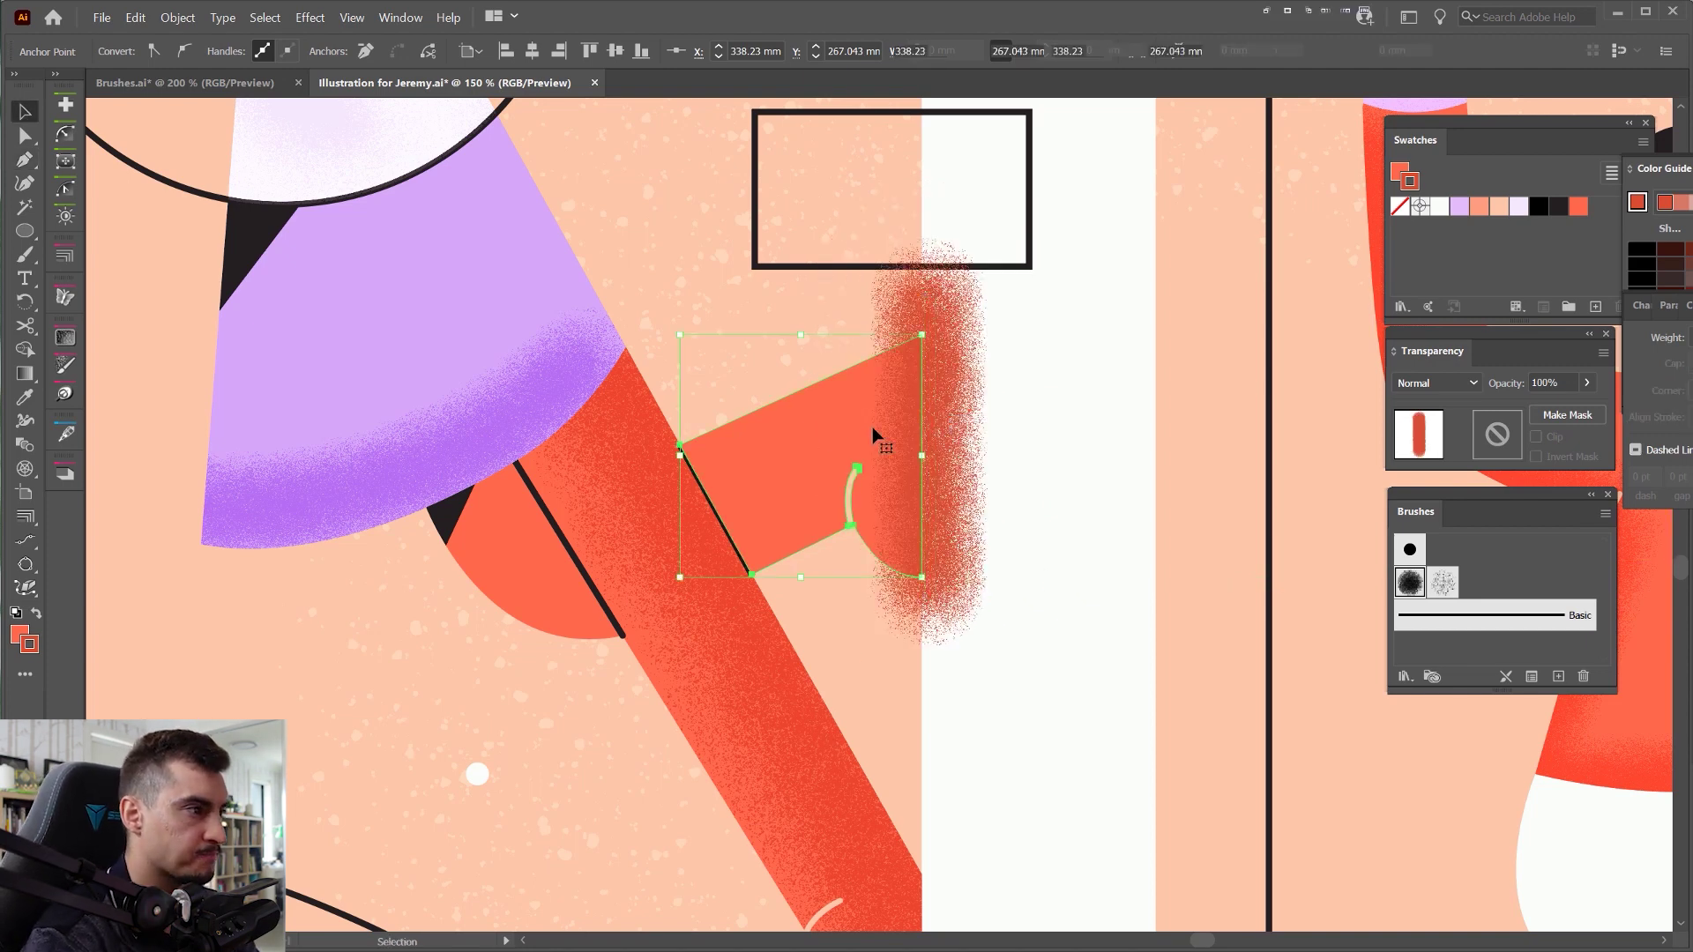
pyautogui.keyDown('shift'); pyautogui.click(928, 422); pyautogui.keyUp('shift')
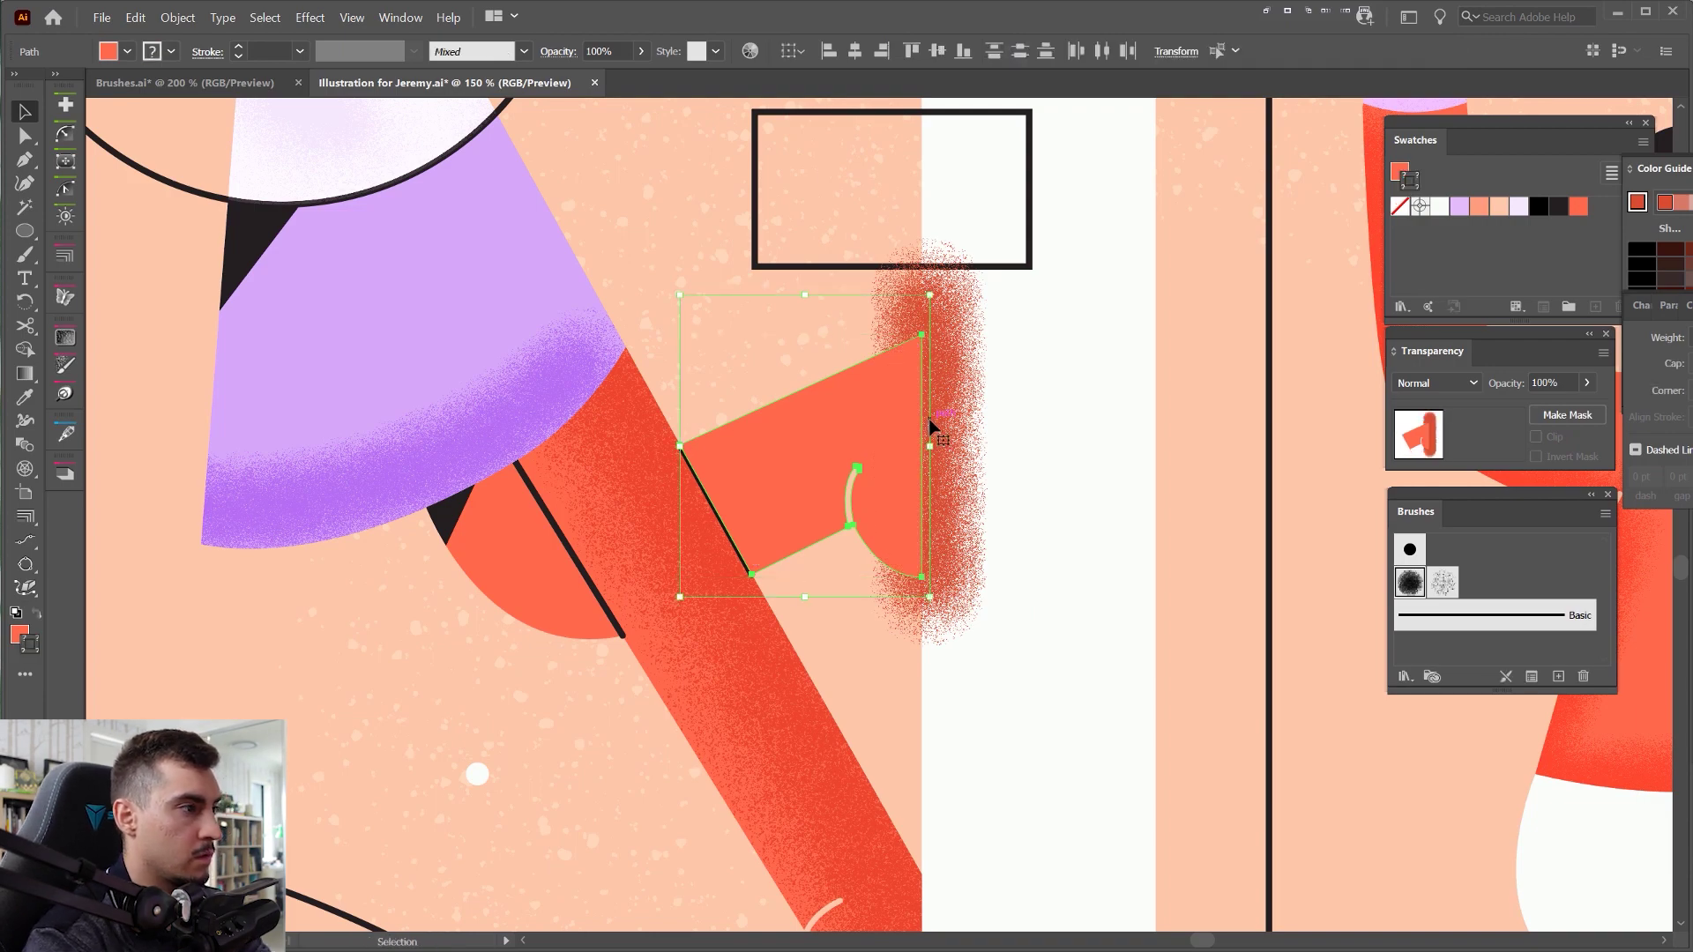
pyautogui.hotkey('ctrl', '7')
pyautogui.scroll(3, 912, 436)
pyautogui.scroll(-2, 912, 438)
pyautogui.click(729, 304)
# - Try matching the back leg's clipped grain stroke to the front leg's shading by sampling its appearance, and compare their grain
pyautogui.press('a')
pyautogui.click(907, 393)
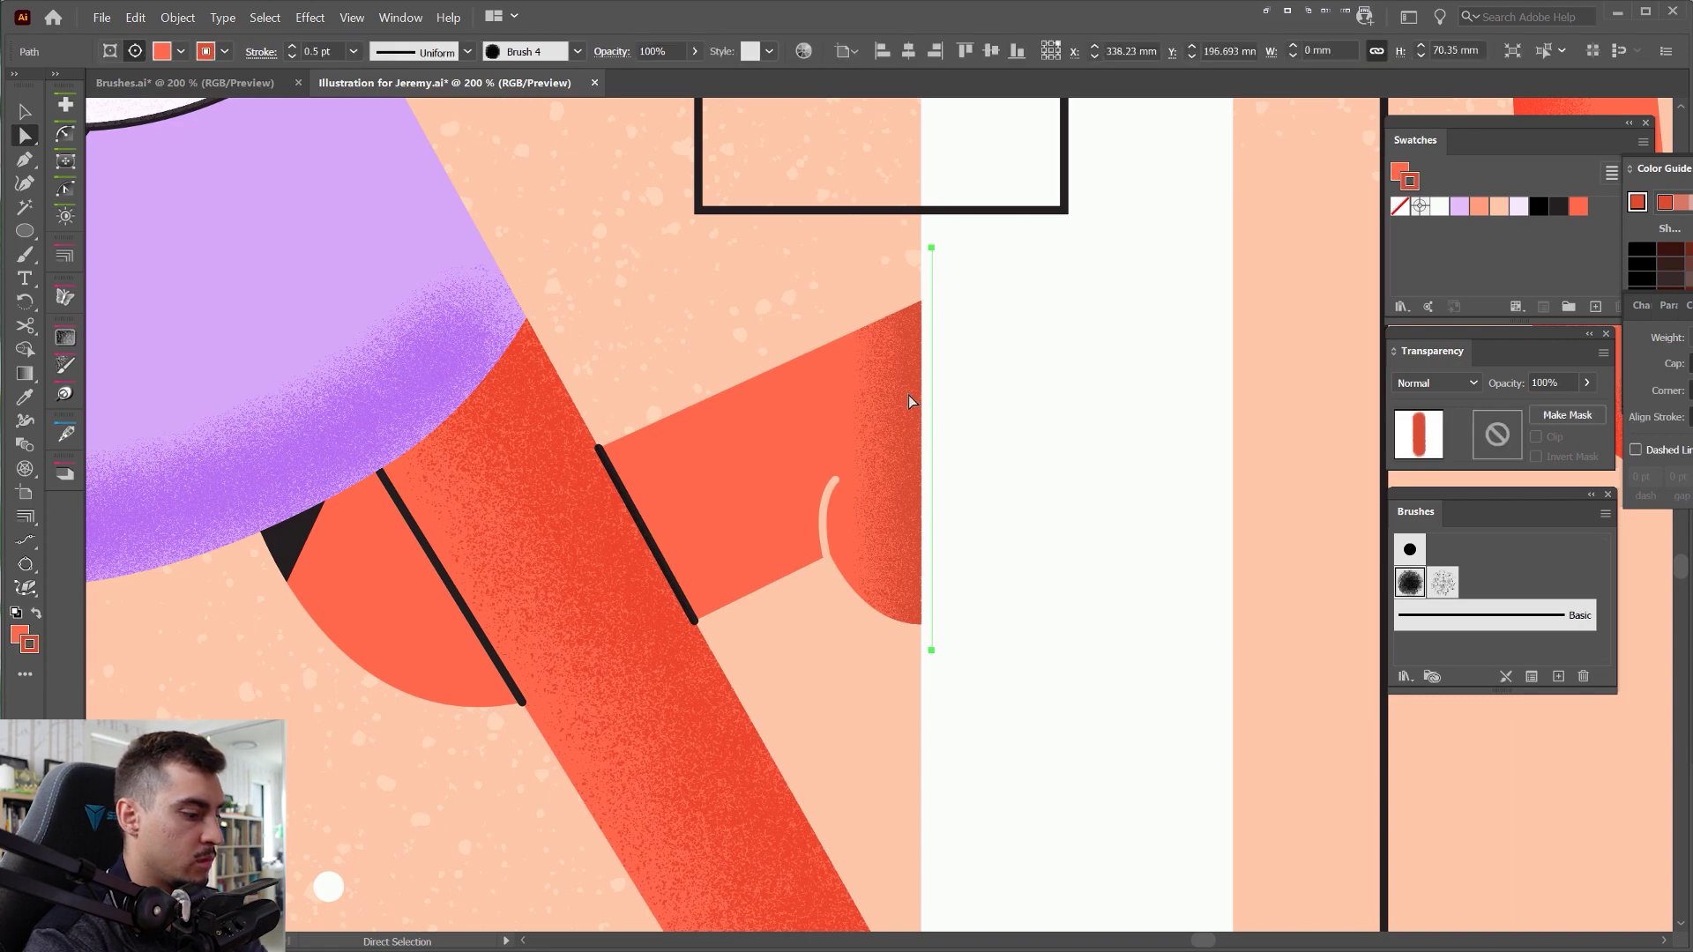
pyautogui.press('i')
pyautogui.click(578, 454)
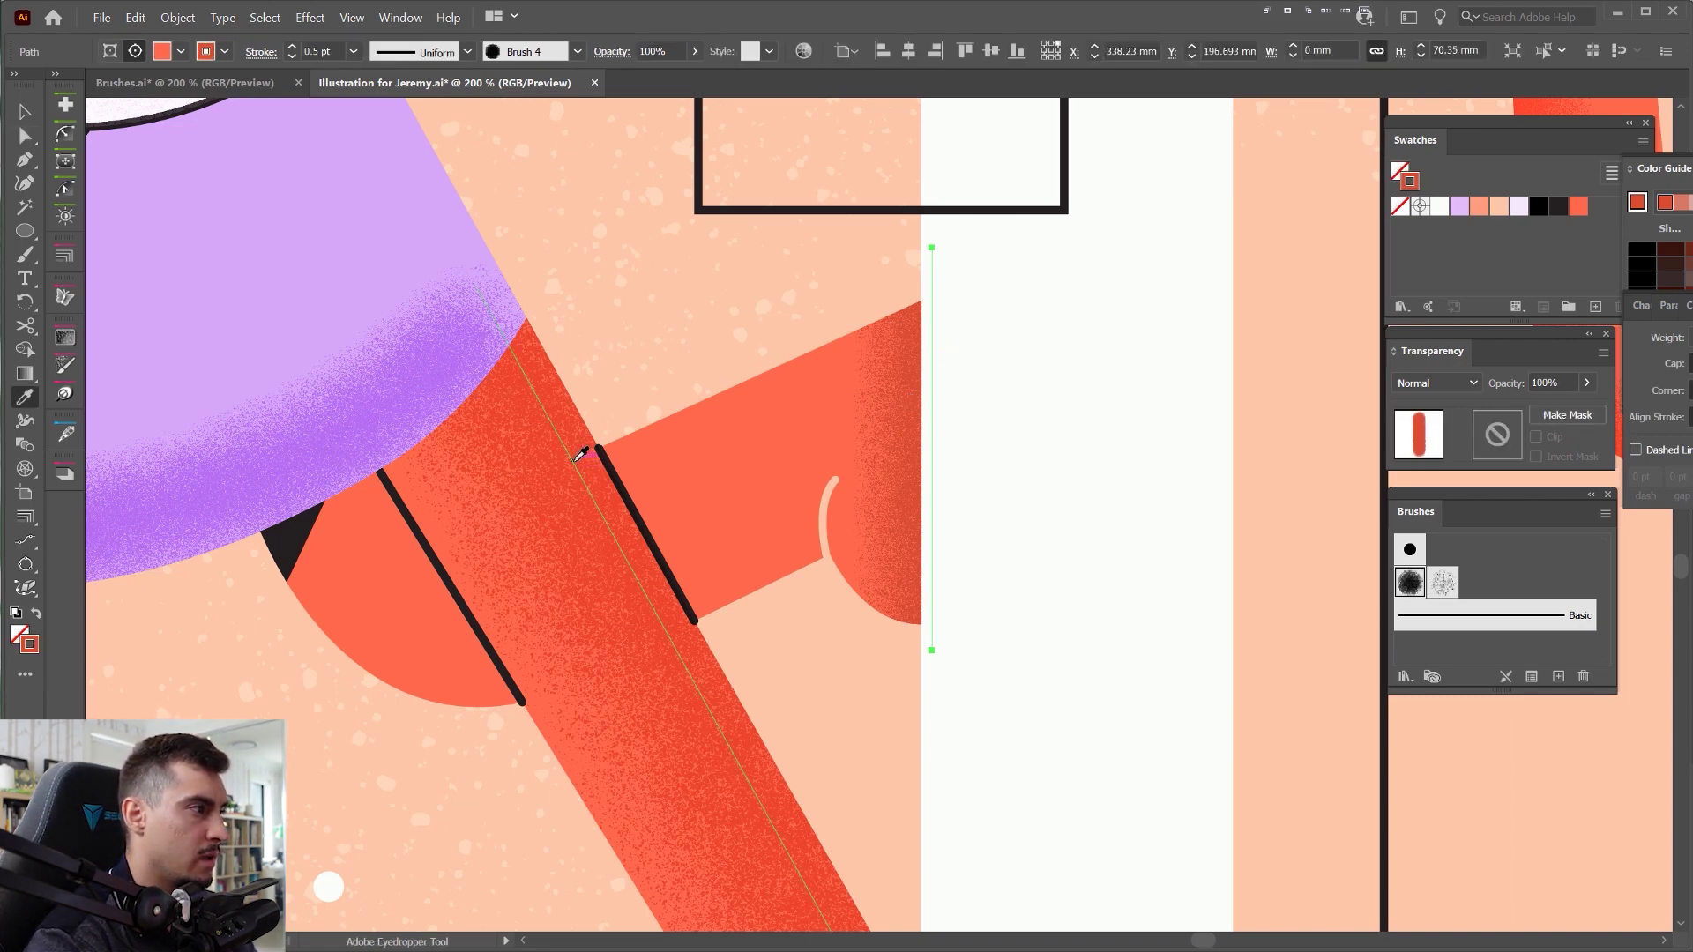
pyautogui.scroll(3, 911, 427)
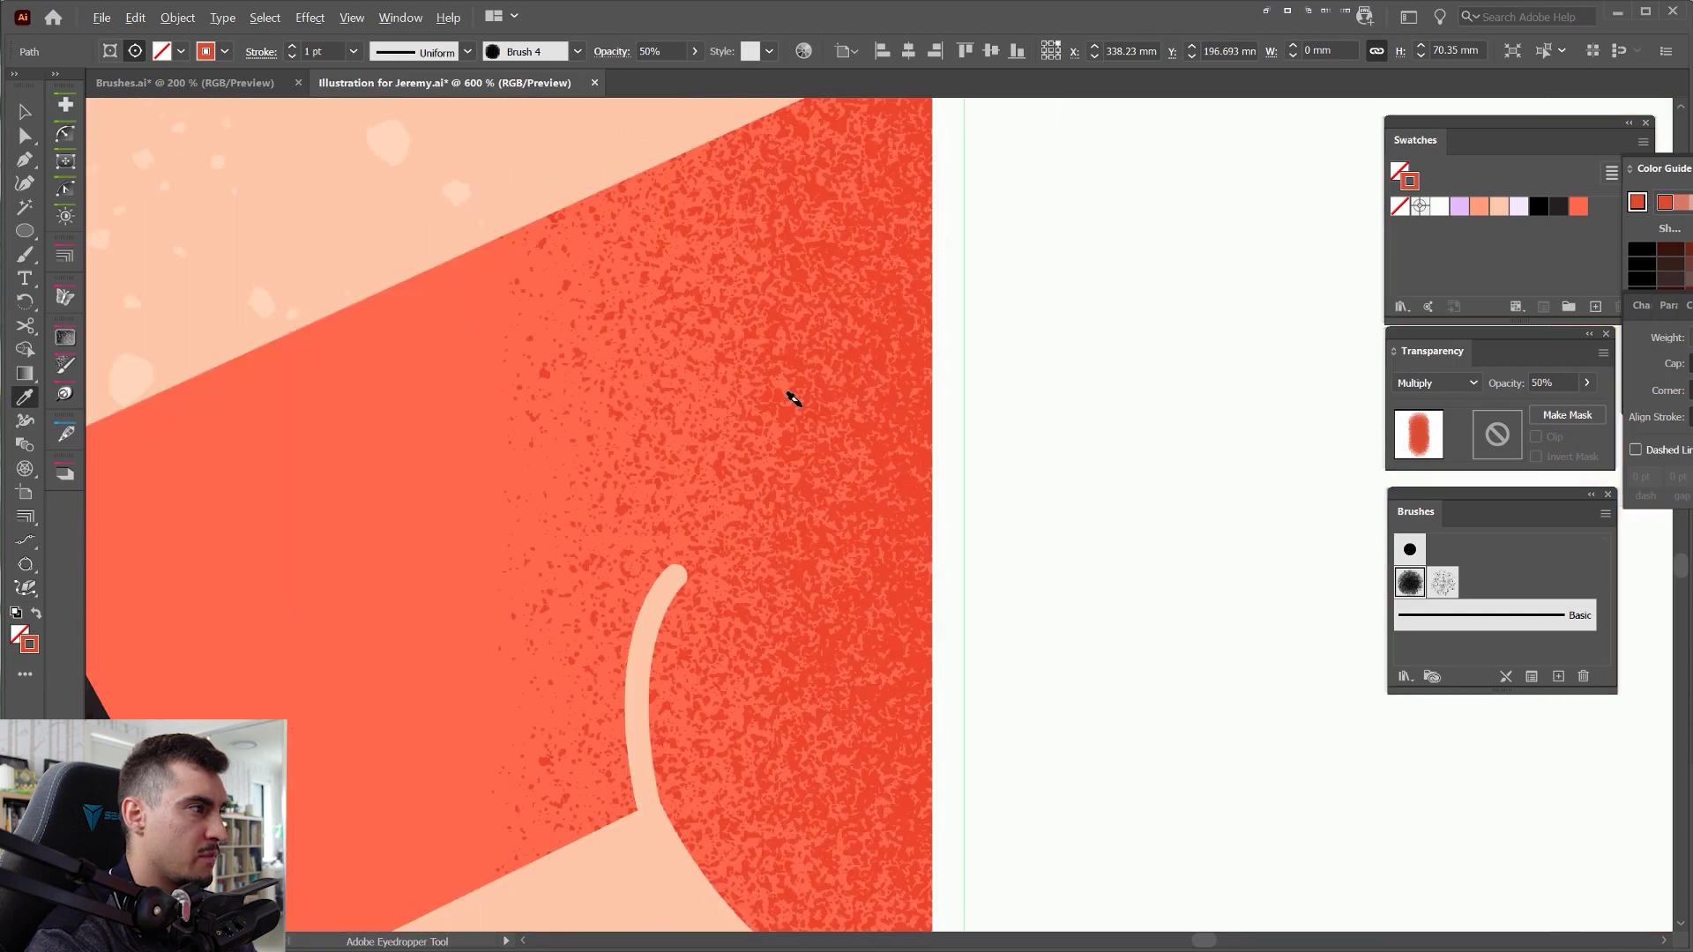
pyautogui.scroll(-2, 785, 404)
pyautogui.scroll(2, 370, 486)
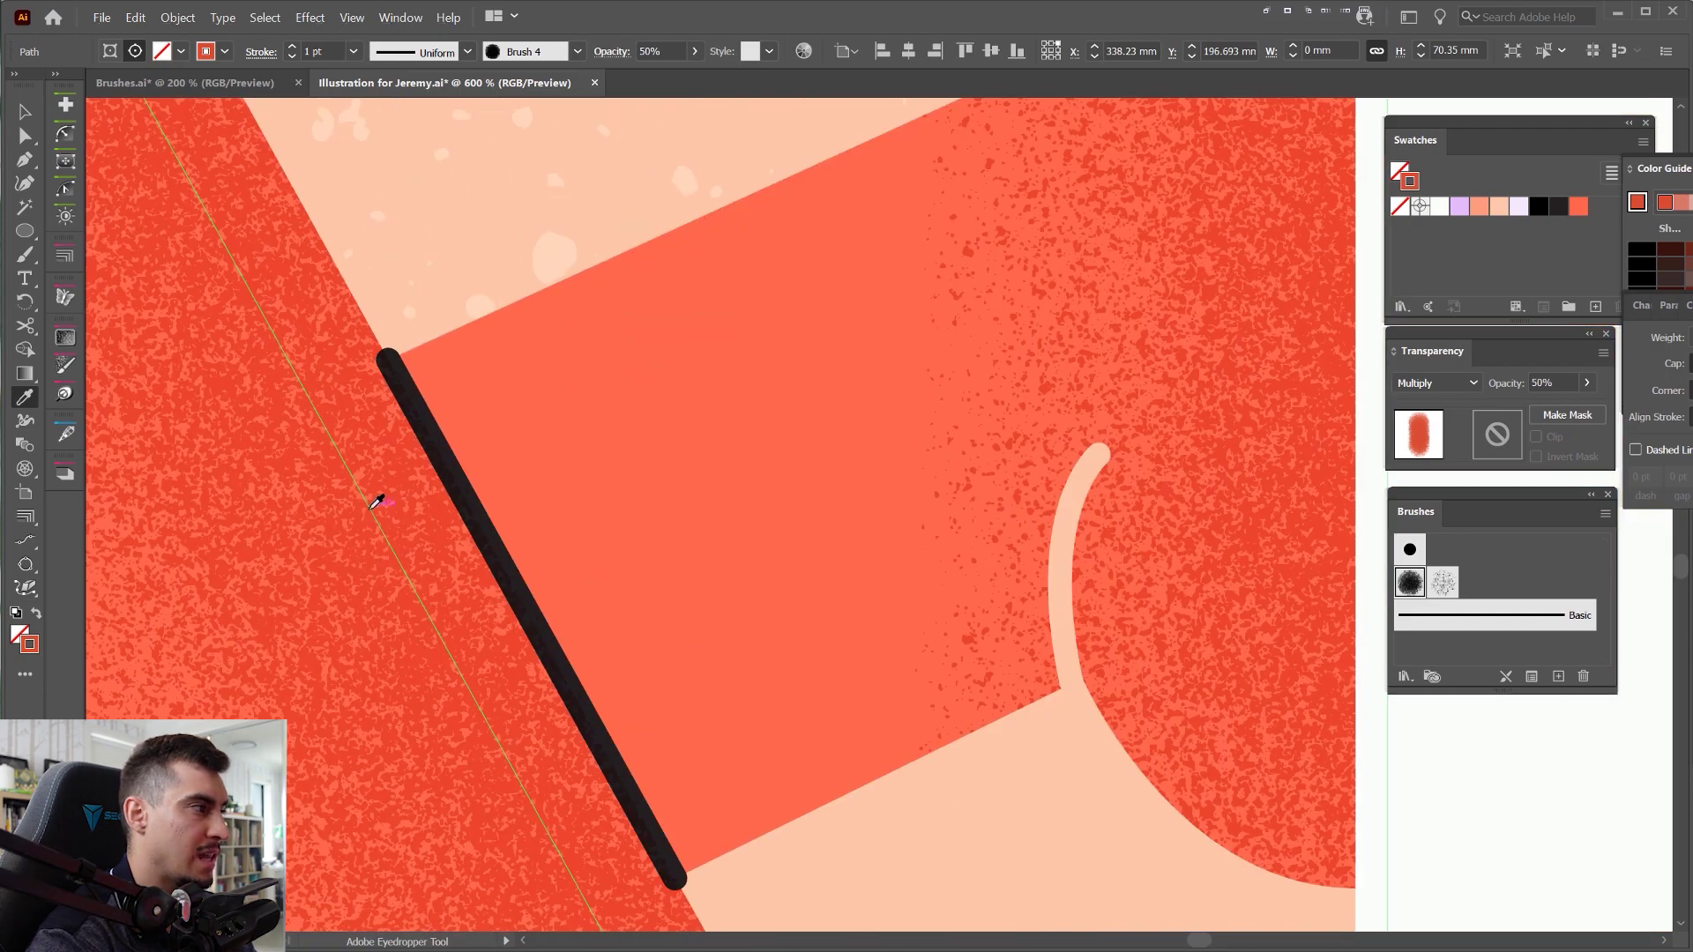
pyautogui.scroll(-2, 377, 502)
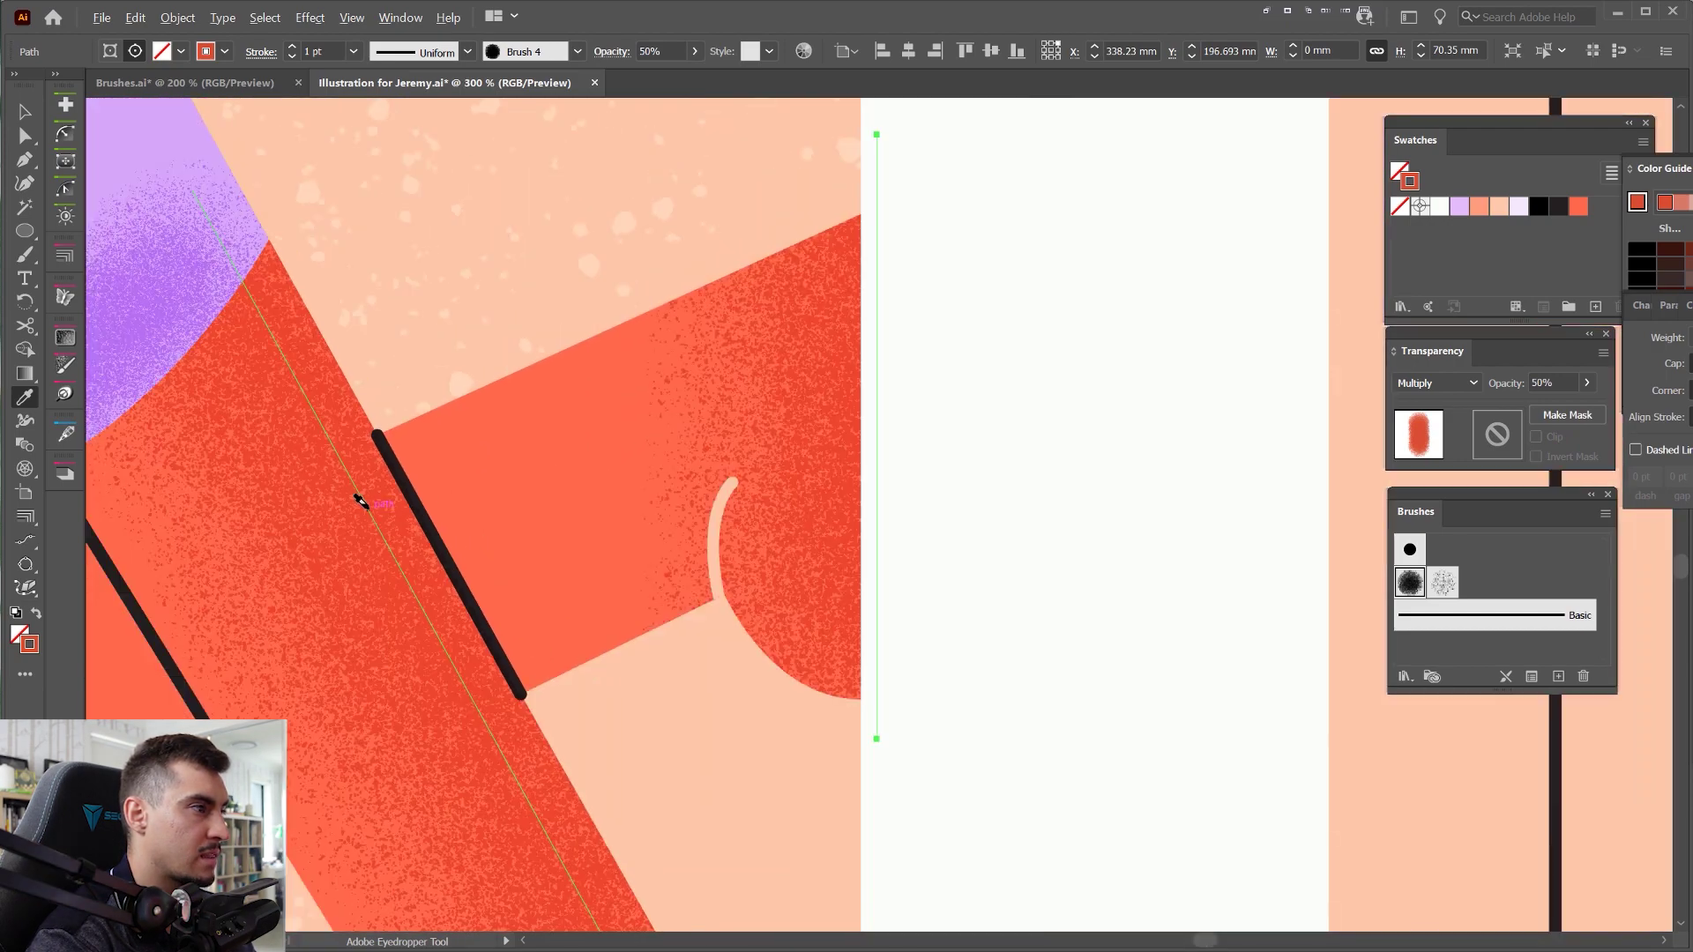
# - Undo the sampled appearance on the back leg's stroke and compare its grain size with the front leg's shading
pyautogui.click(556, 486)
pyautogui.scroll(3, 846, 388)
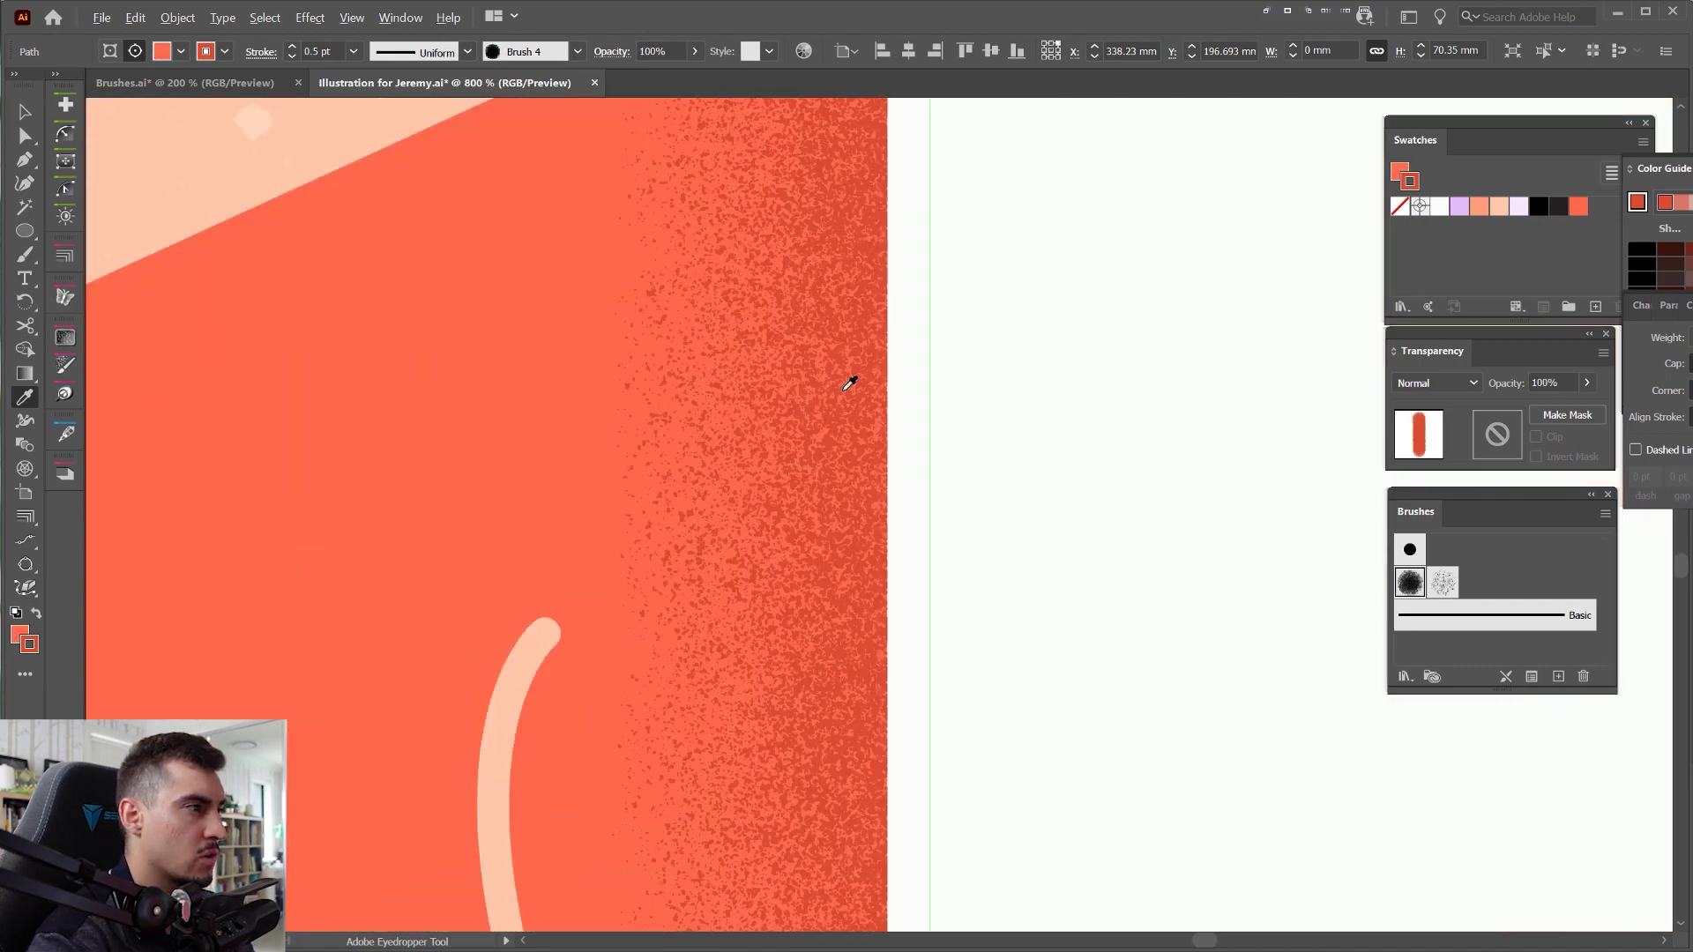
pyautogui.scroll(-3, 815, 389)
pyautogui.scroll(1, 506, 491)
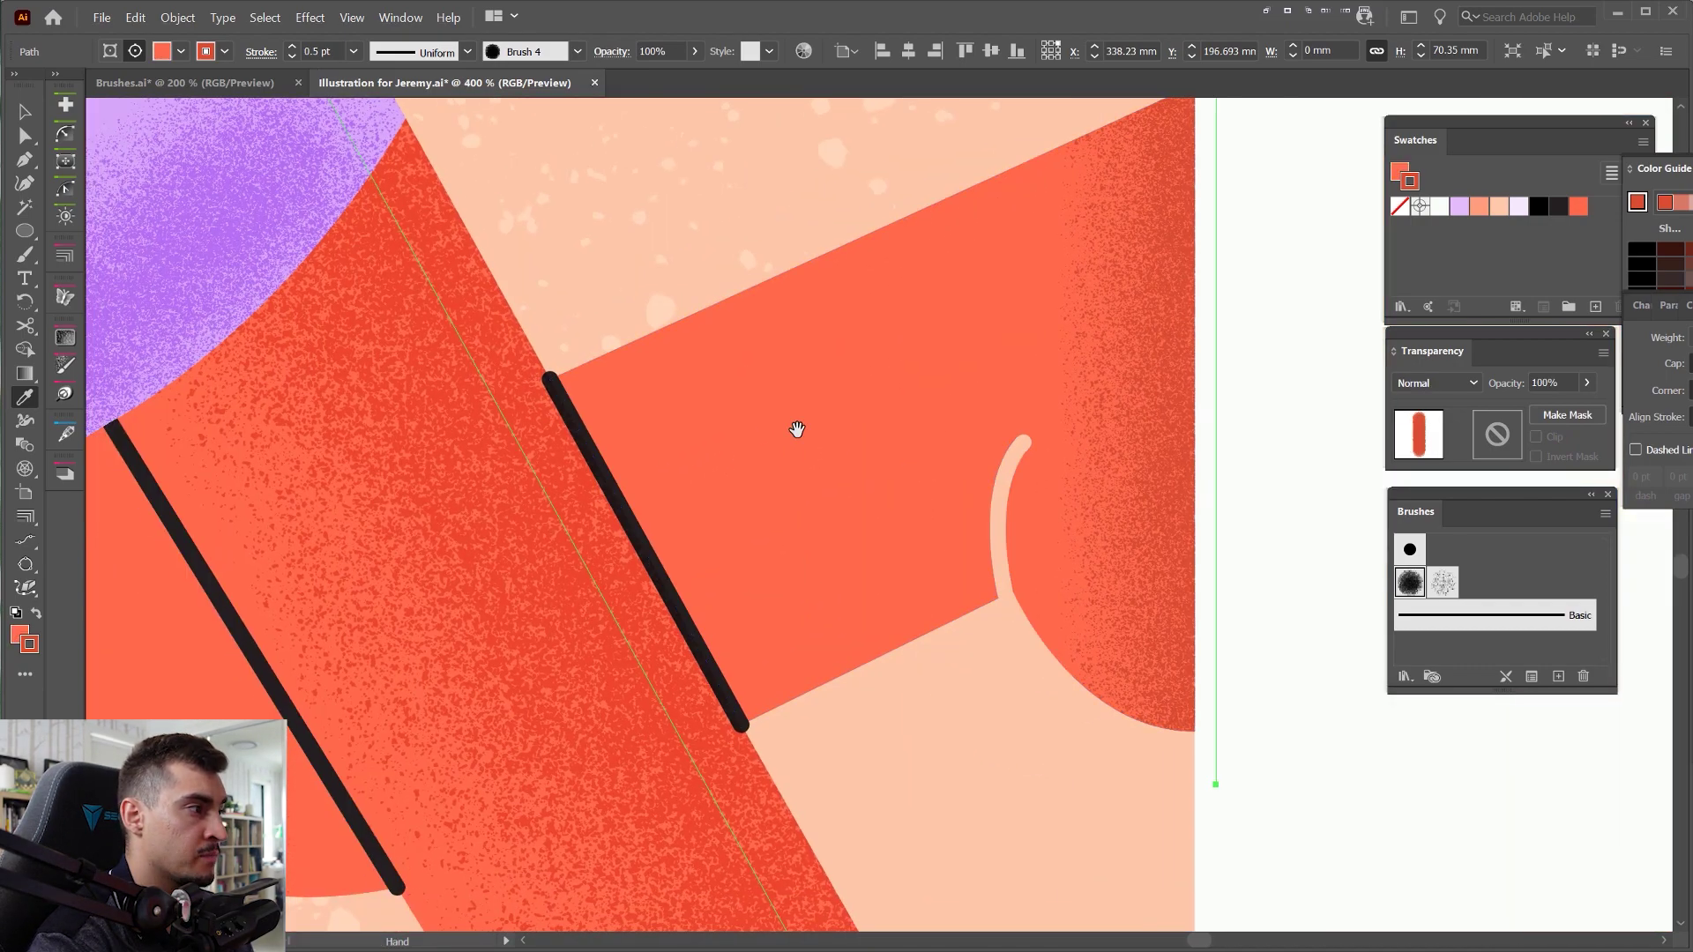
pyautogui.hotkey('ctrl', 'h')
pyautogui.press('a')
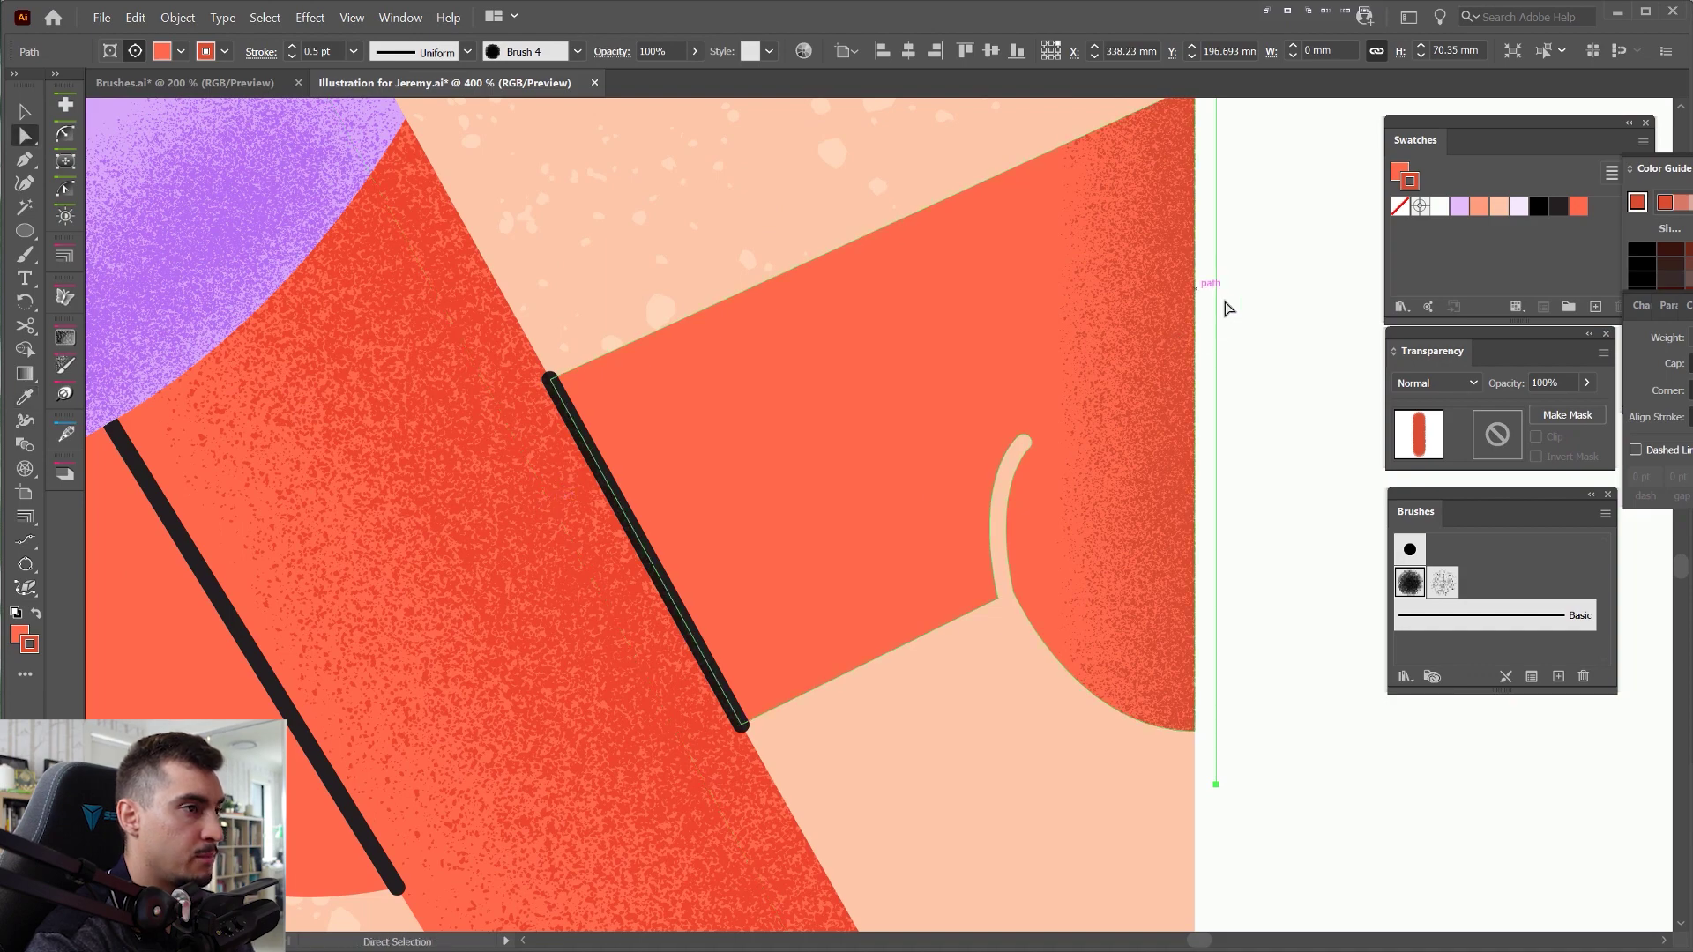
# - Copy the front leg's shading appearance onto the back leg's grain stroke, using 1 pt weight, Multiply blending and 50% opacity
pyautogui.press('i')
pyautogui.click(529, 455)
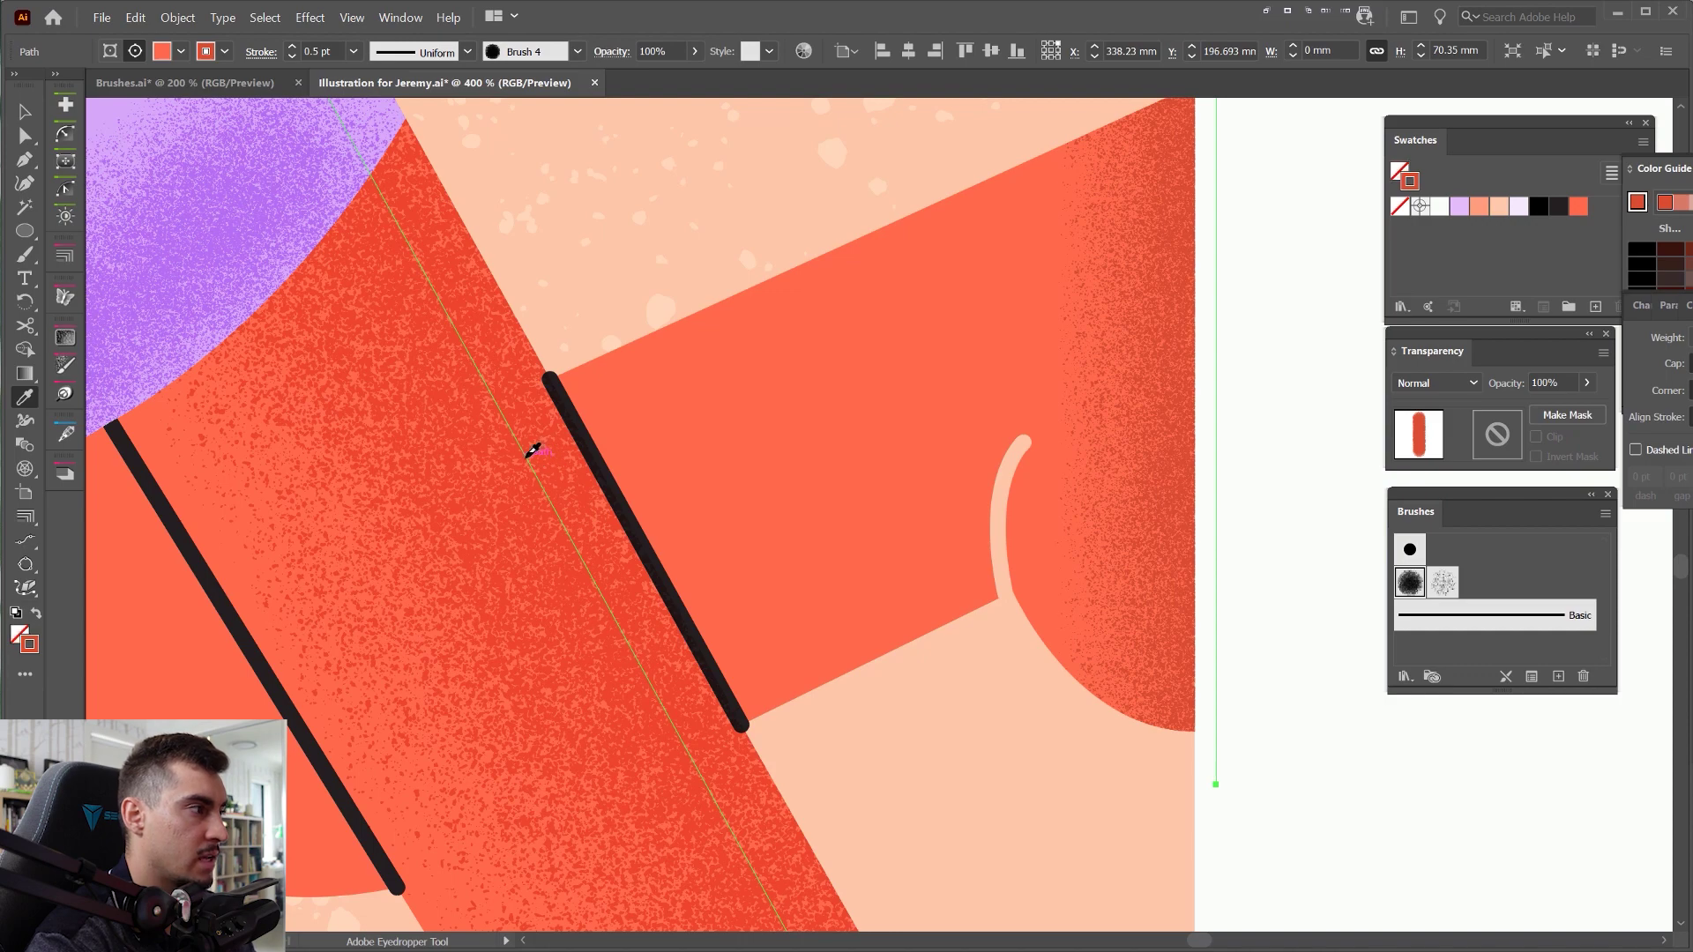
pyautogui.scroll(2, 1132, 416)
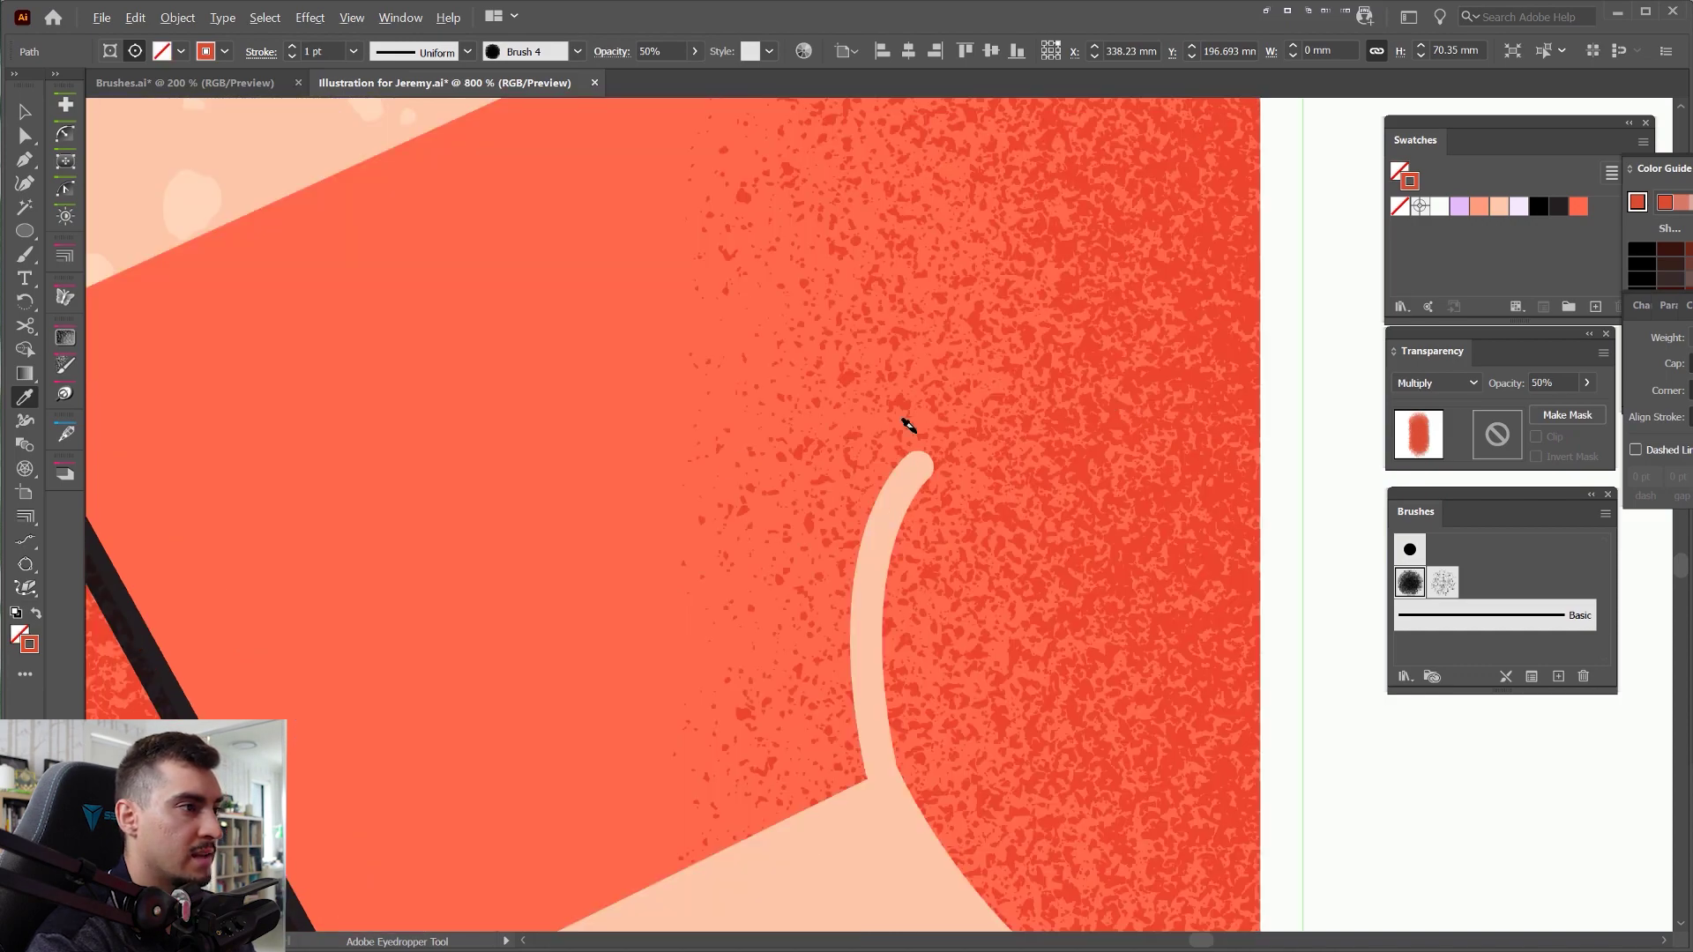
pyautogui.scroll(-5, 870, 436)
pyautogui.scroll(-5, 864, 432)
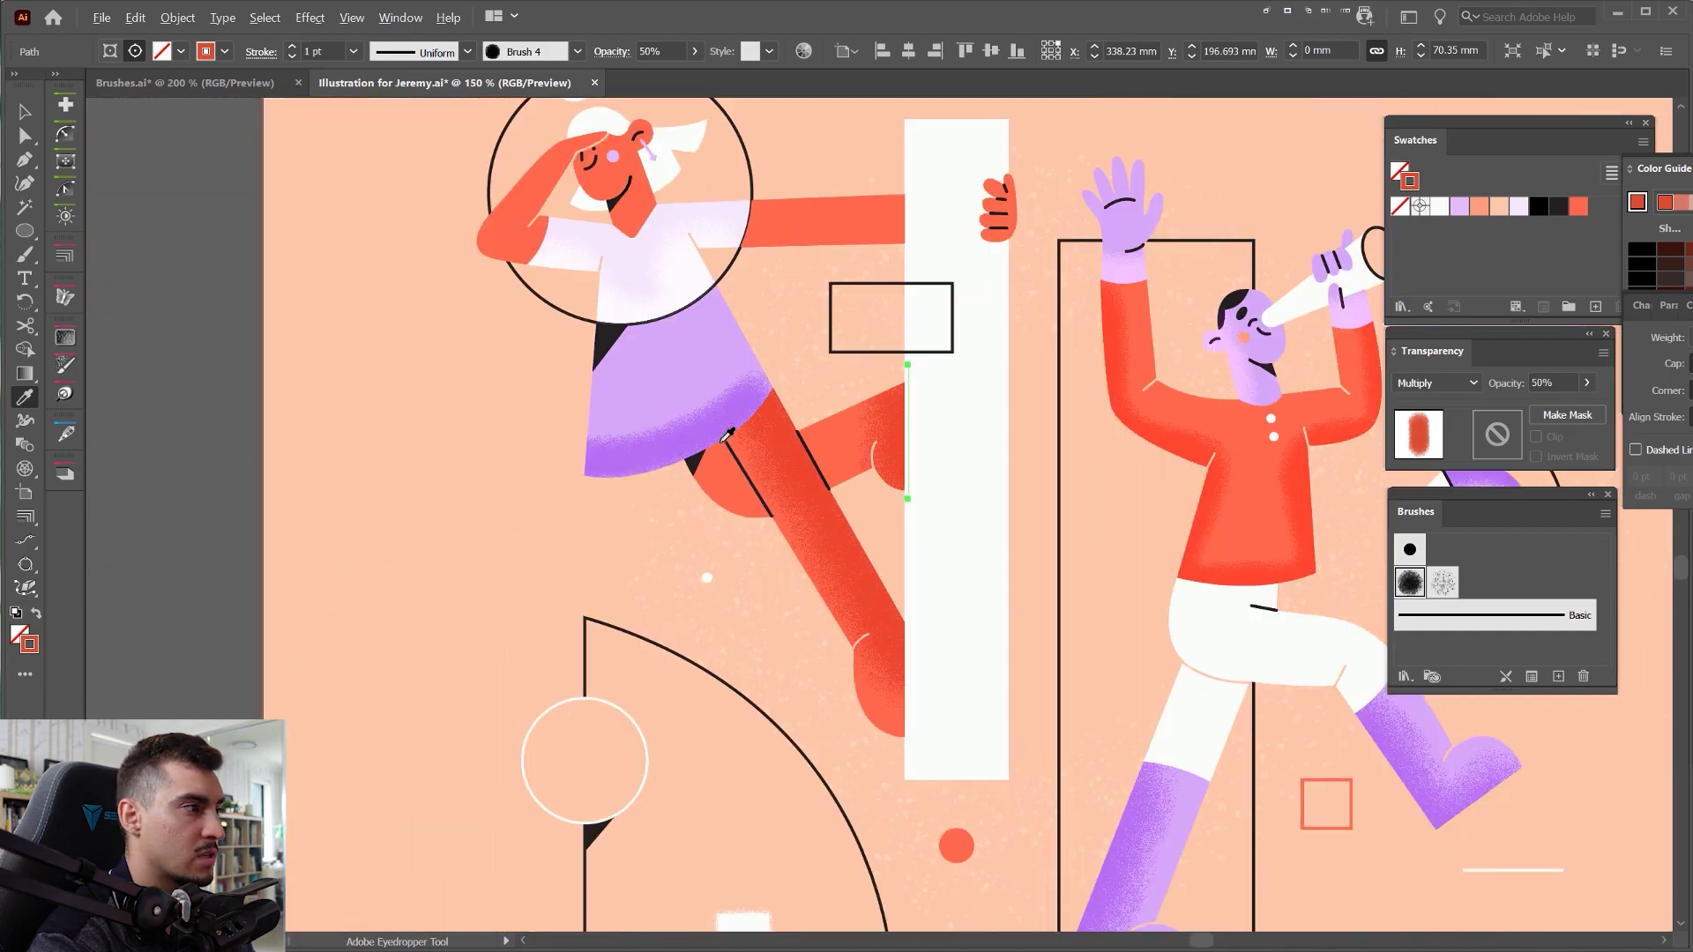
# - Set the grain shading stroke along the woman's skirt hem to 1 pt and deselect it
pyautogui.press('v')
pyautogui.click(391, 426)
pyautogui.scroll(1, 714, 422)
pyautogui.press('a')
pyautogui.click(701, 446)
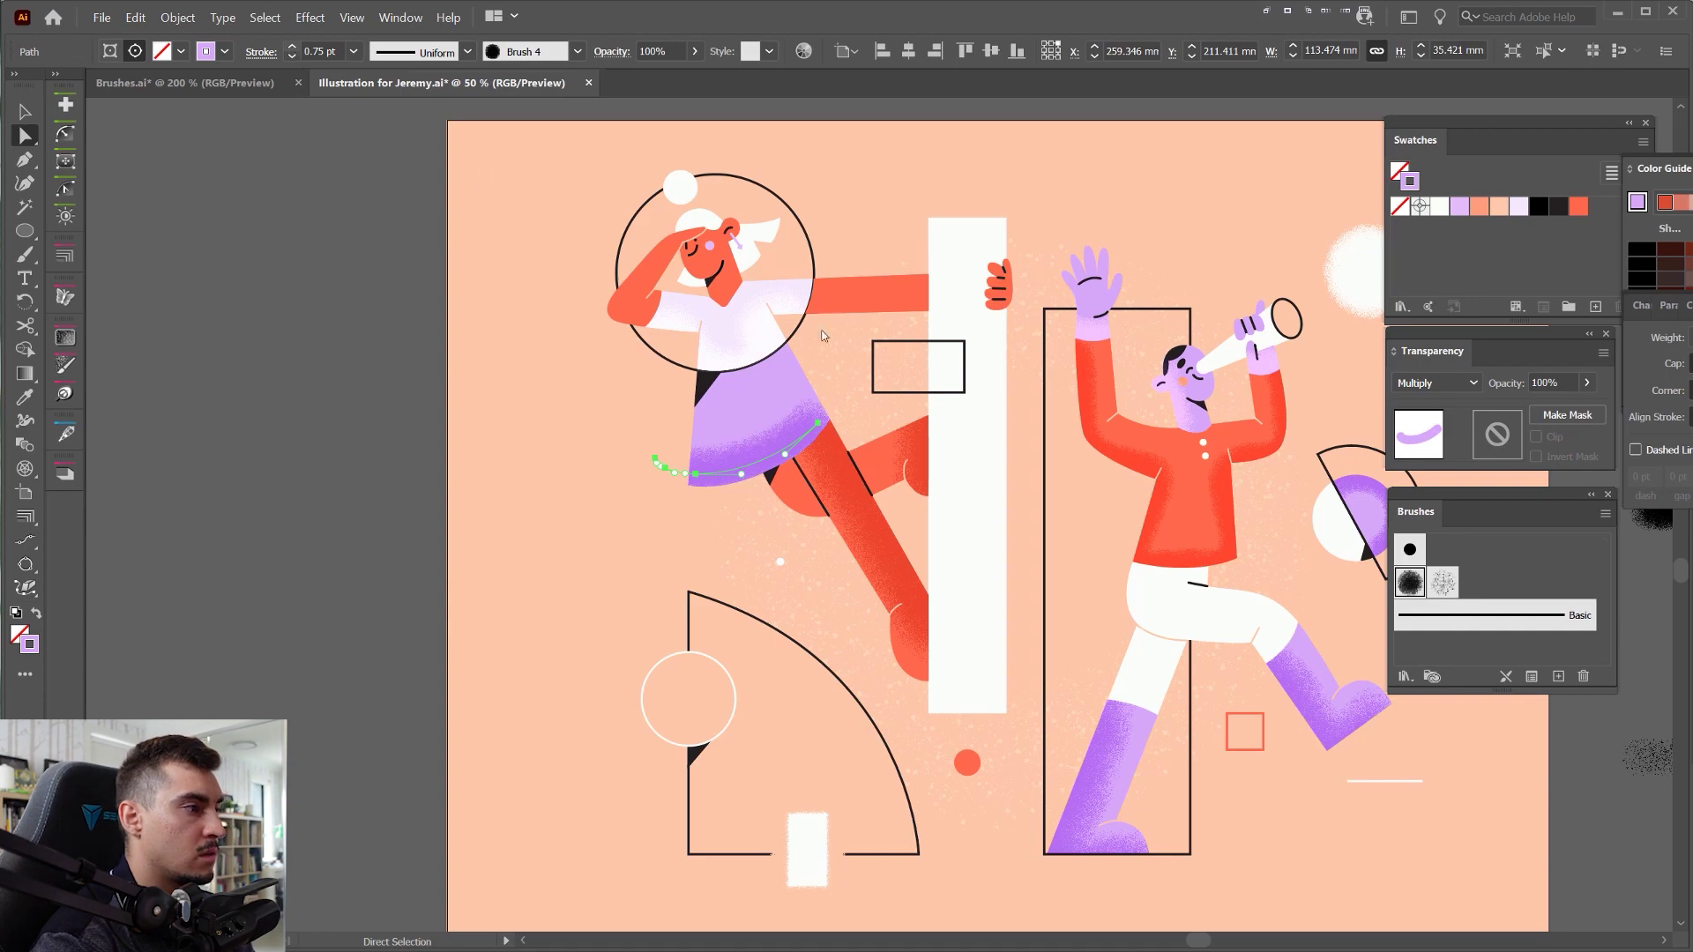
pyautogui.scroll(3, 804, 410)
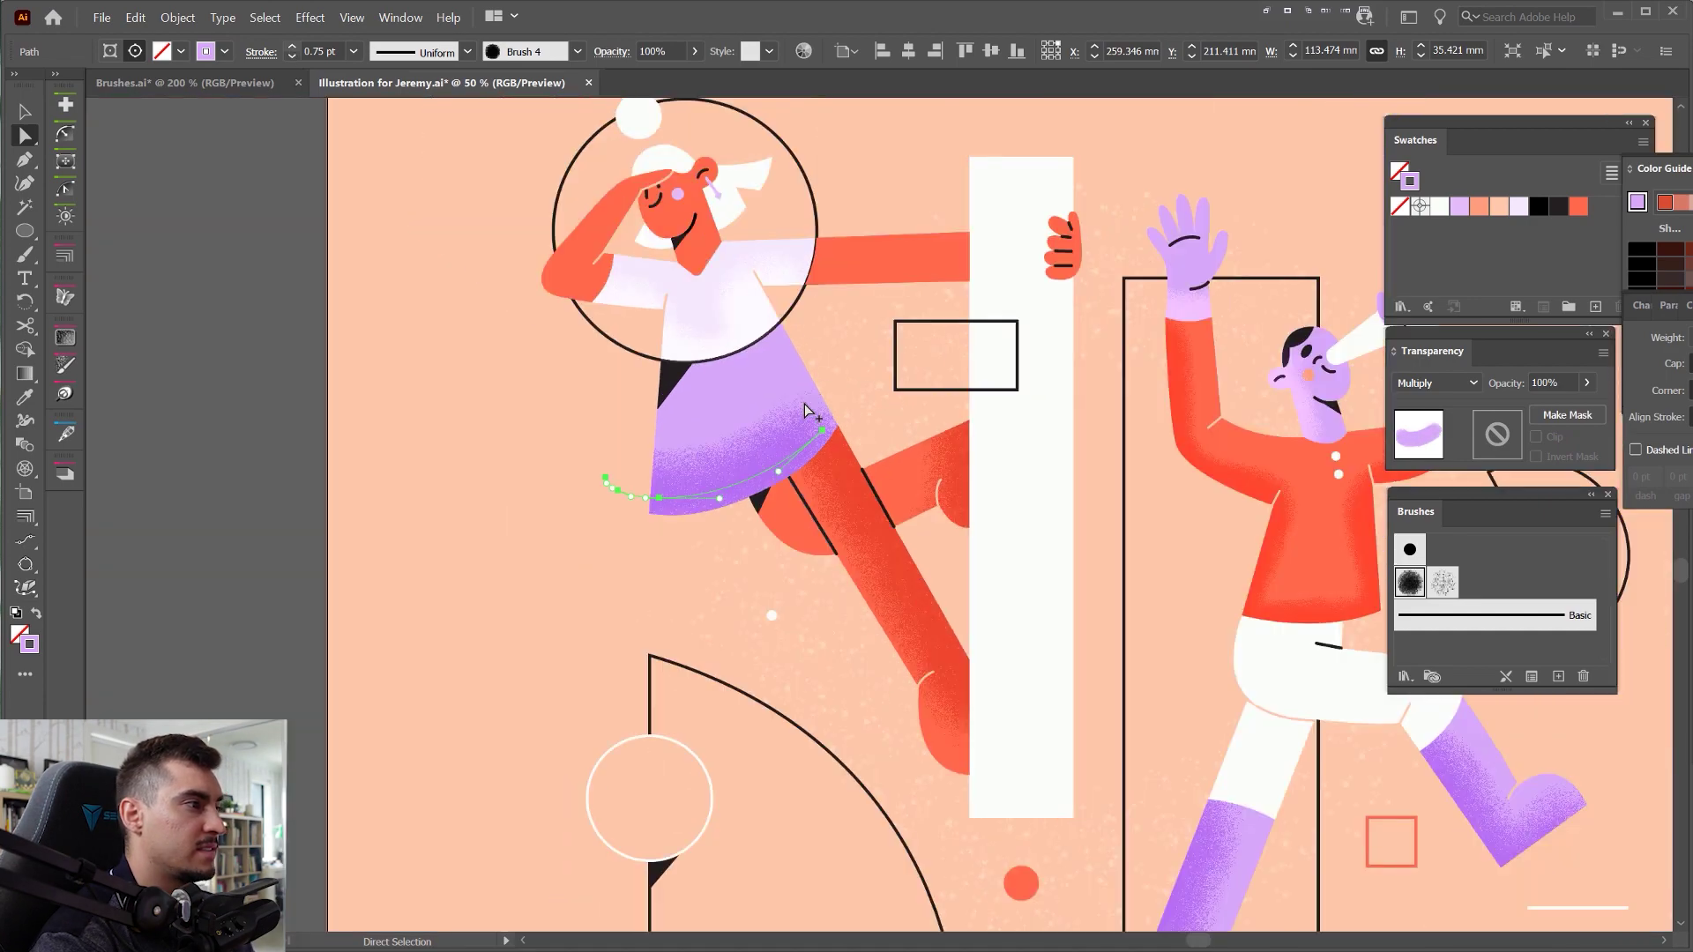
pyautogui.scroll(-2, 737, 481)
pyautogui.scroll(-2, 732, 480)
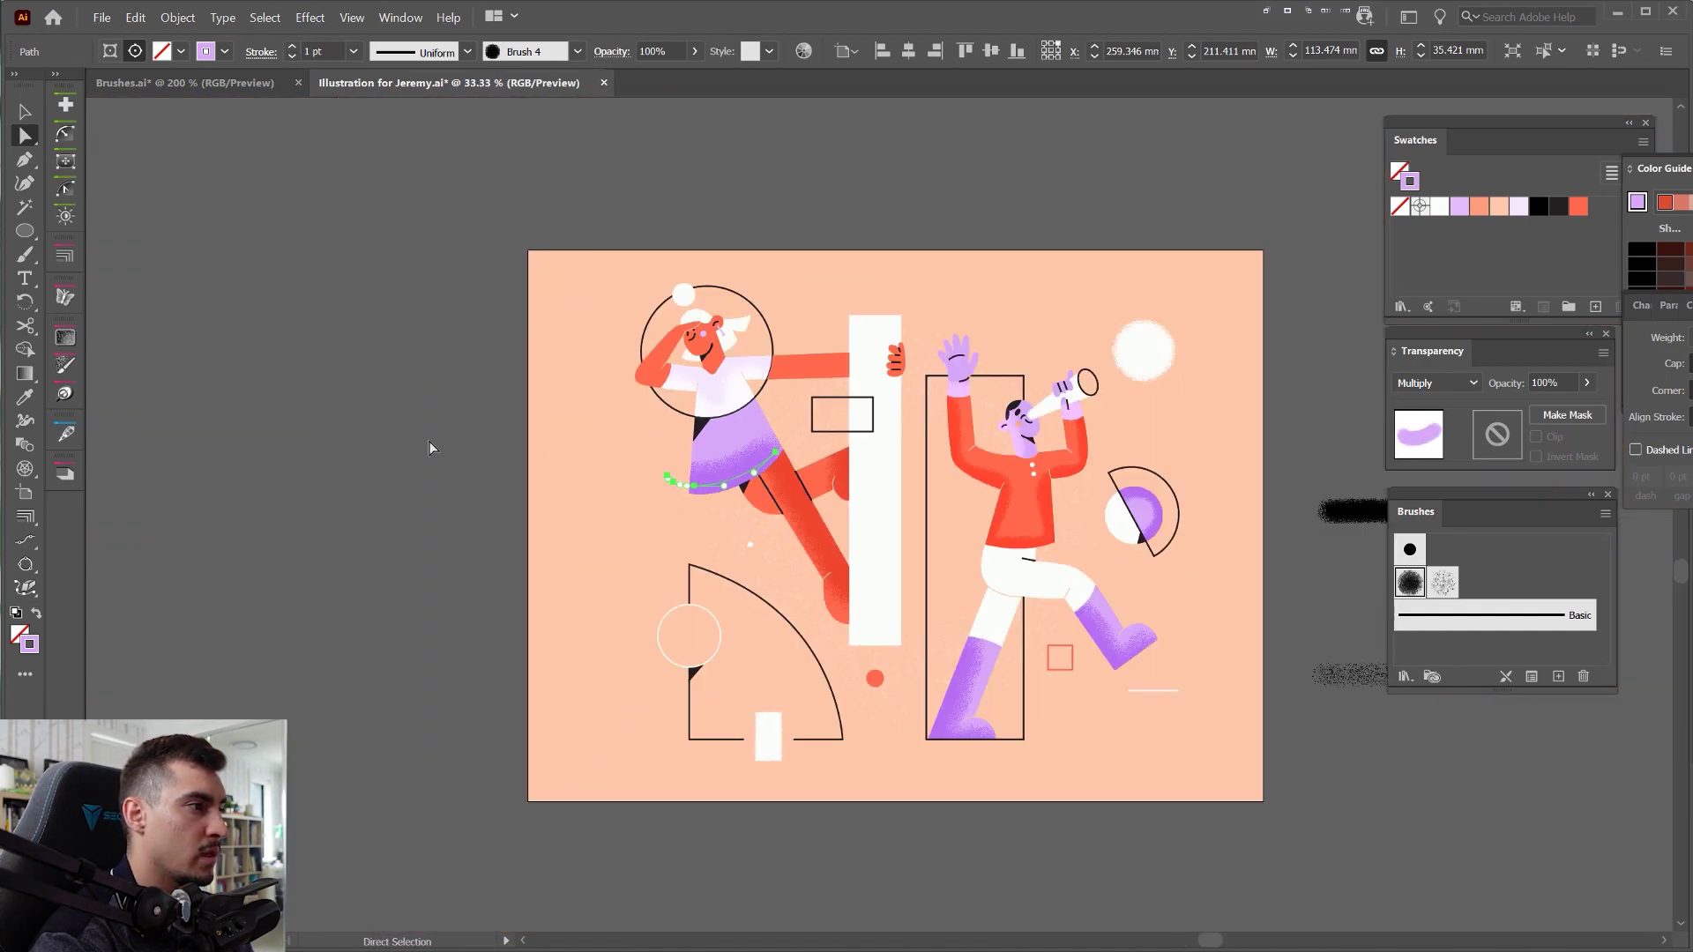
pyautogui.click(427, 447)
pyautogui.scroll(1, 894, 292)
pyautogui.moveTo(1020, 206); pyautogui.dragTo(976, 154)
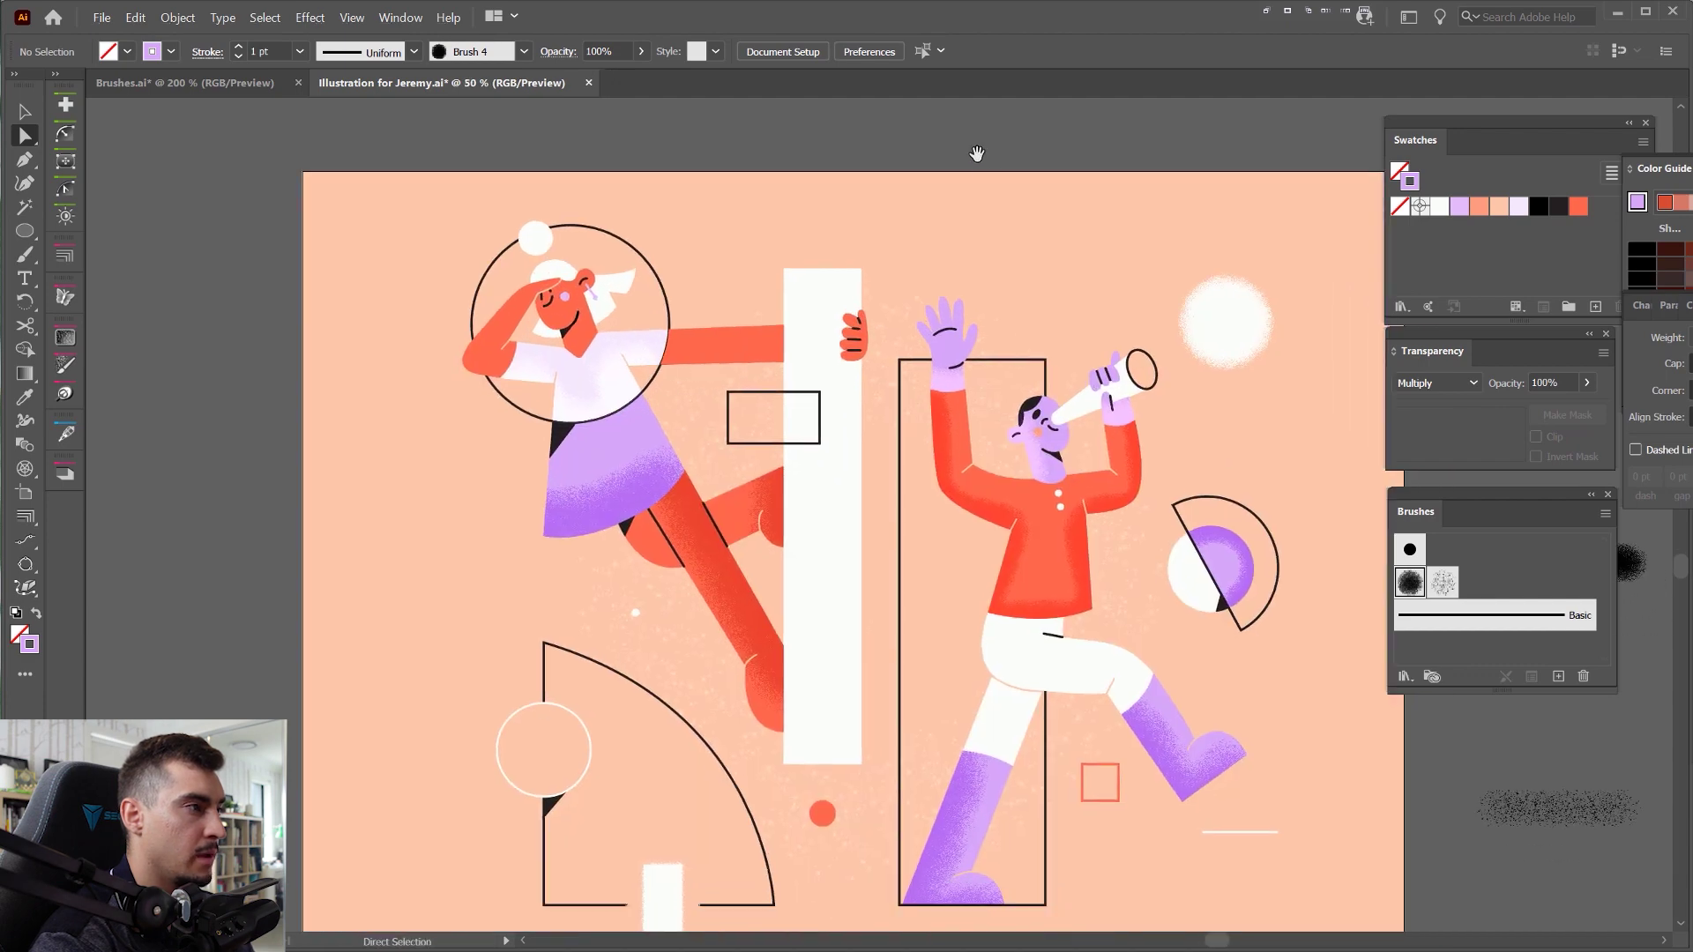
# - Draw a straight path about 92 mm long along the lower edge of the woman's outstretched arm and apply Brush 4
pyautogui.moveTo(721, 347); pyautogui.dragTo(751, 255)
pyautogui.hotkey('ctrl', 'z')
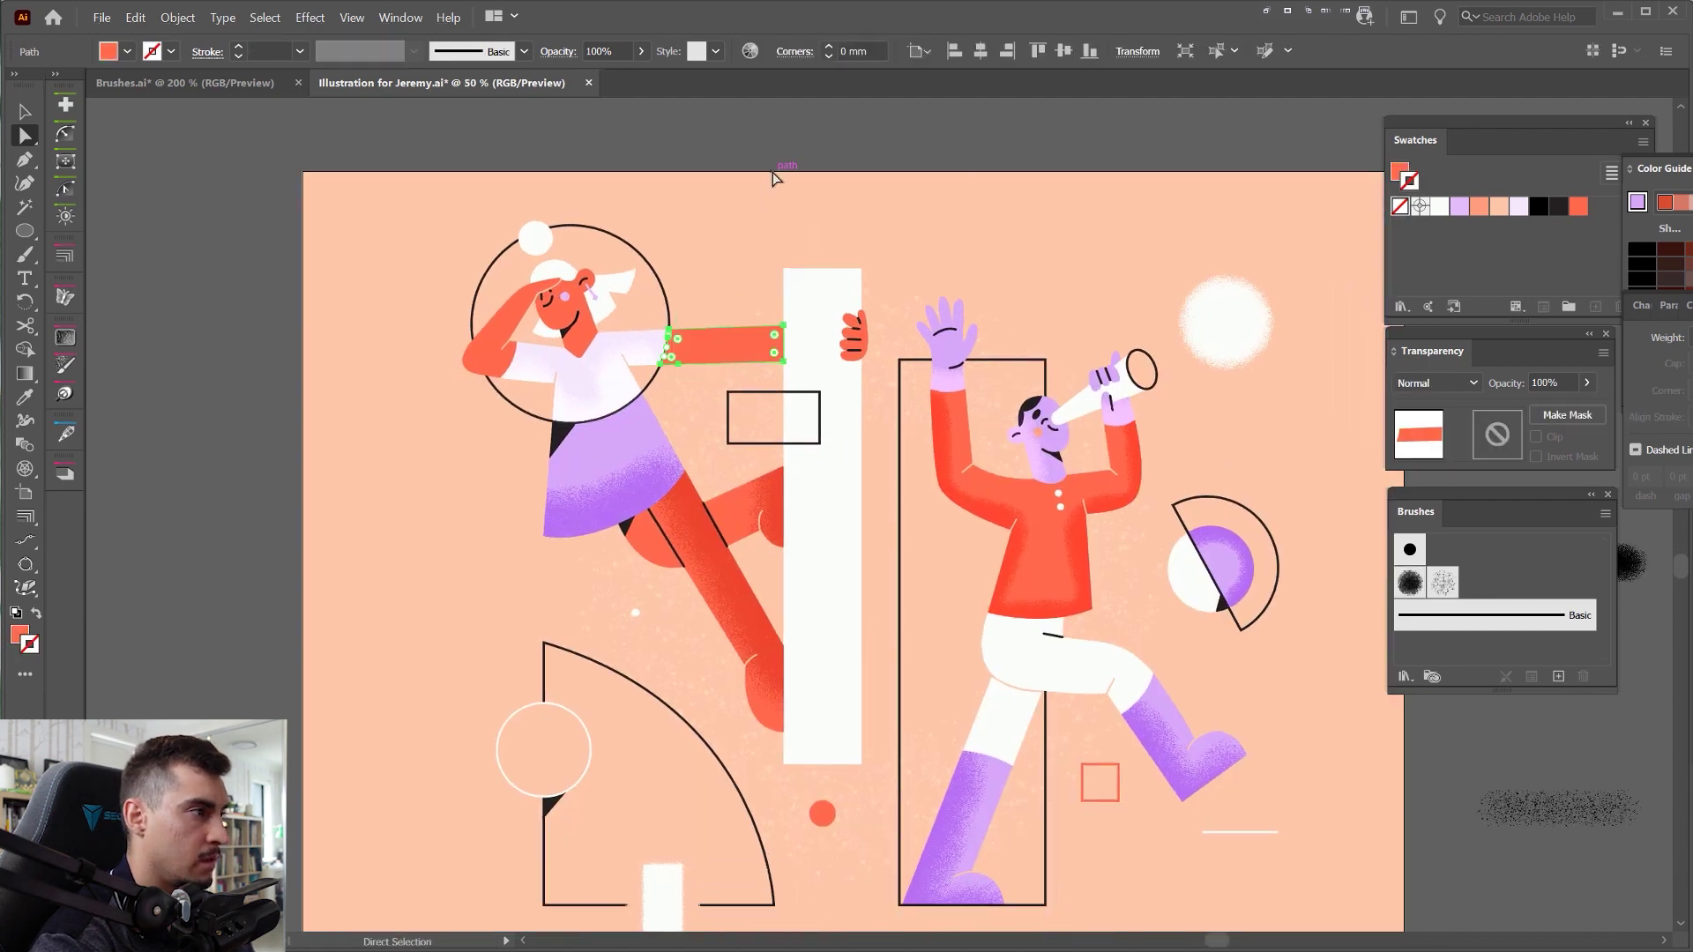
pyautogui.scroll(2, 730, 370)
pyautogui.click(747, 222)
pyautogui.press('o')
pyautogui.press('p')
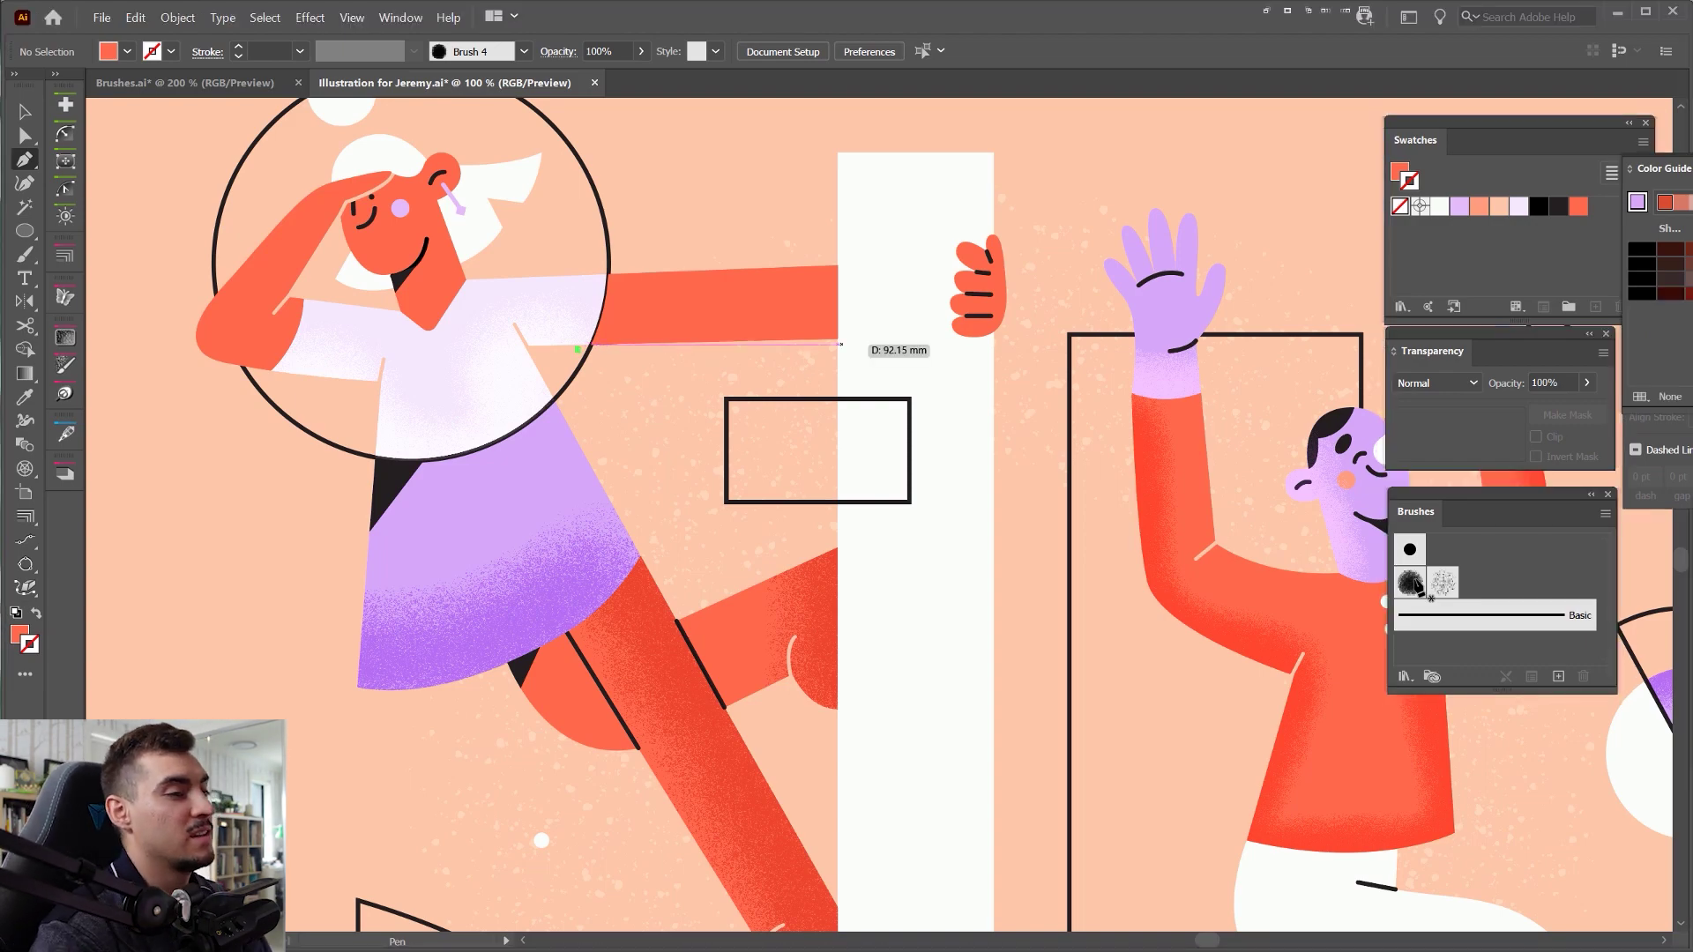
pyautogui.click(842, 344)
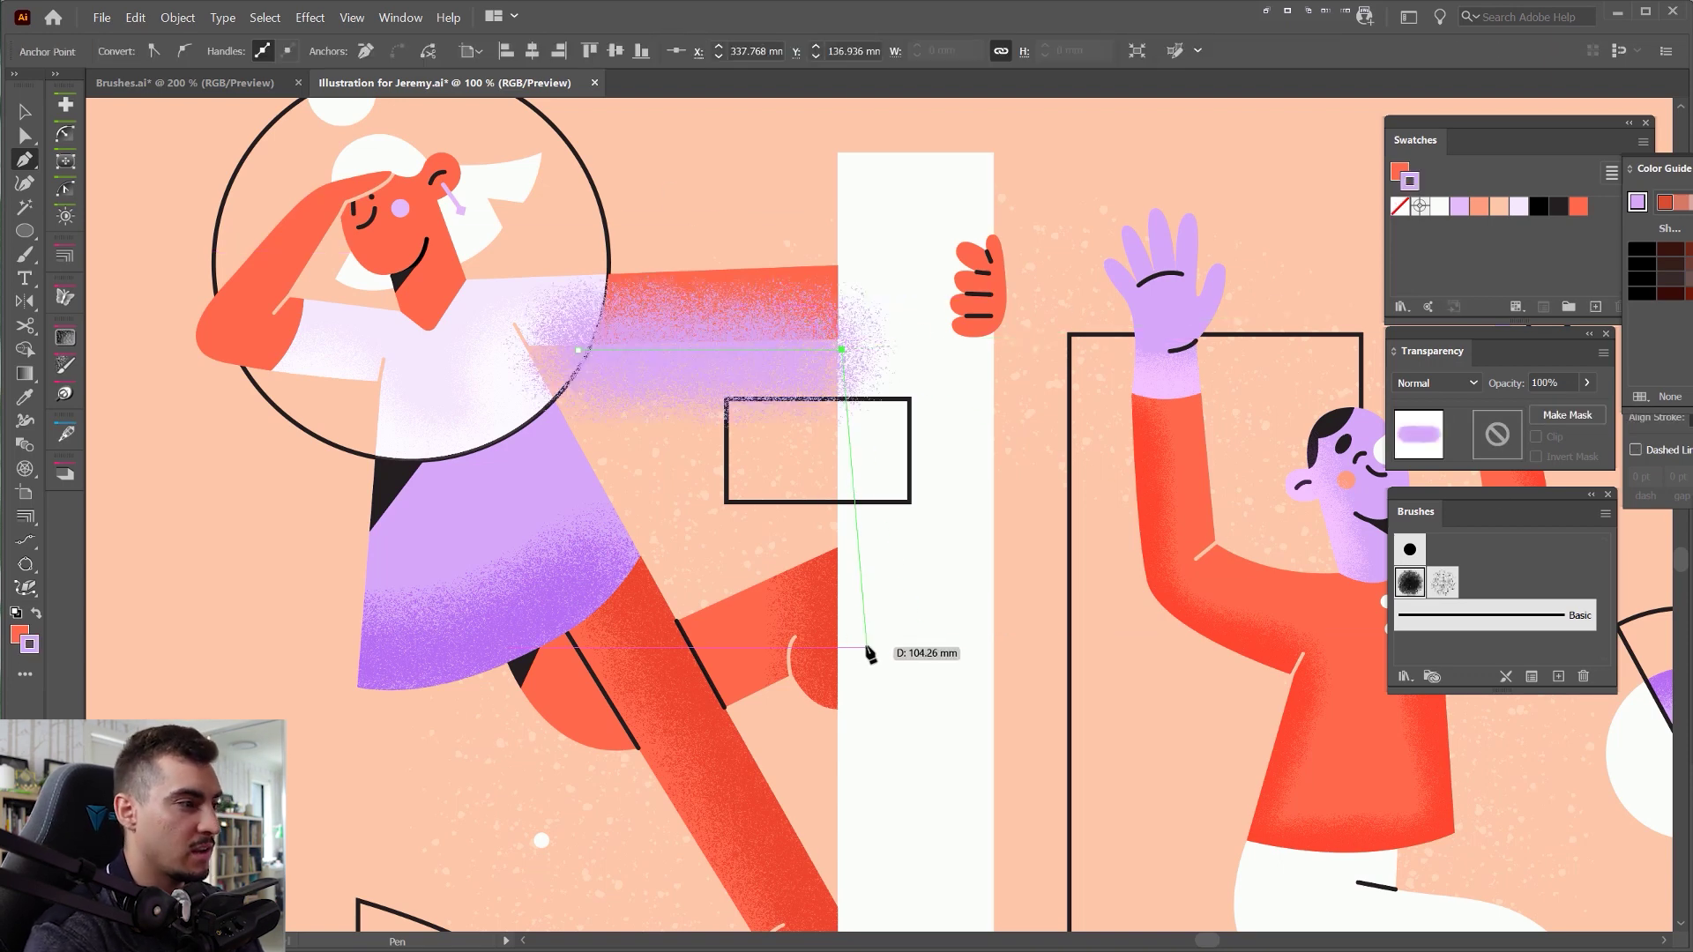
# - Give the arm's grain stroke the back leg's shading appearance and clip it inside the outstretched arm shape
pyautogui.press('i')
pyautogui.click(844, 608)
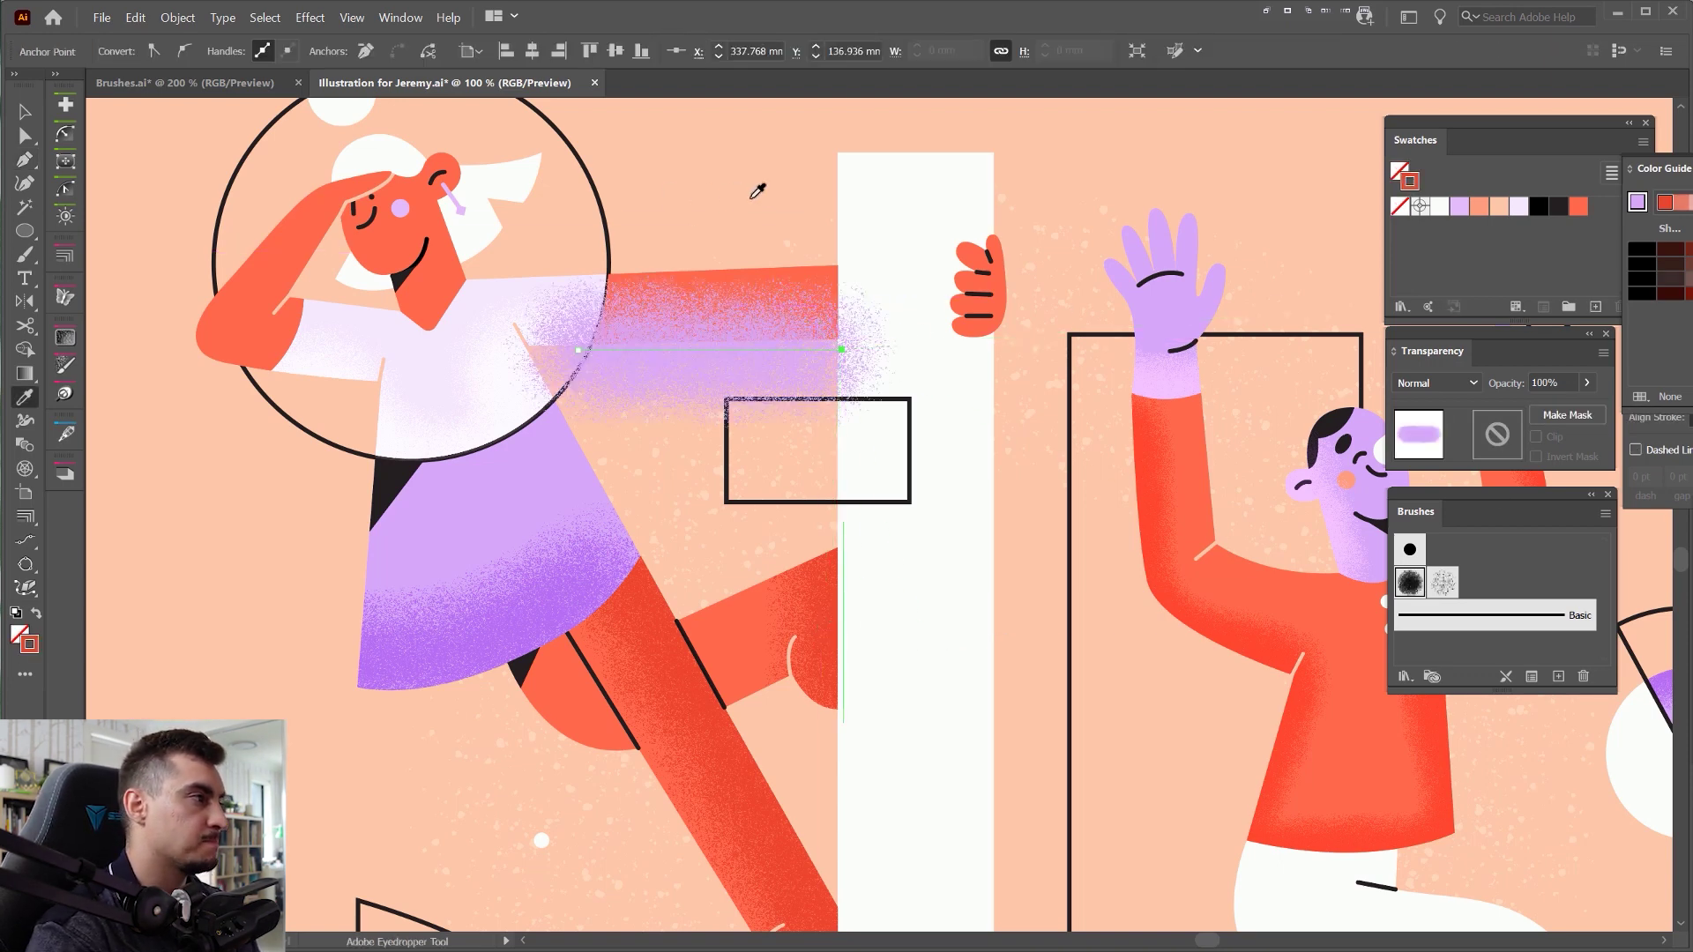
pyautogui.press('v')
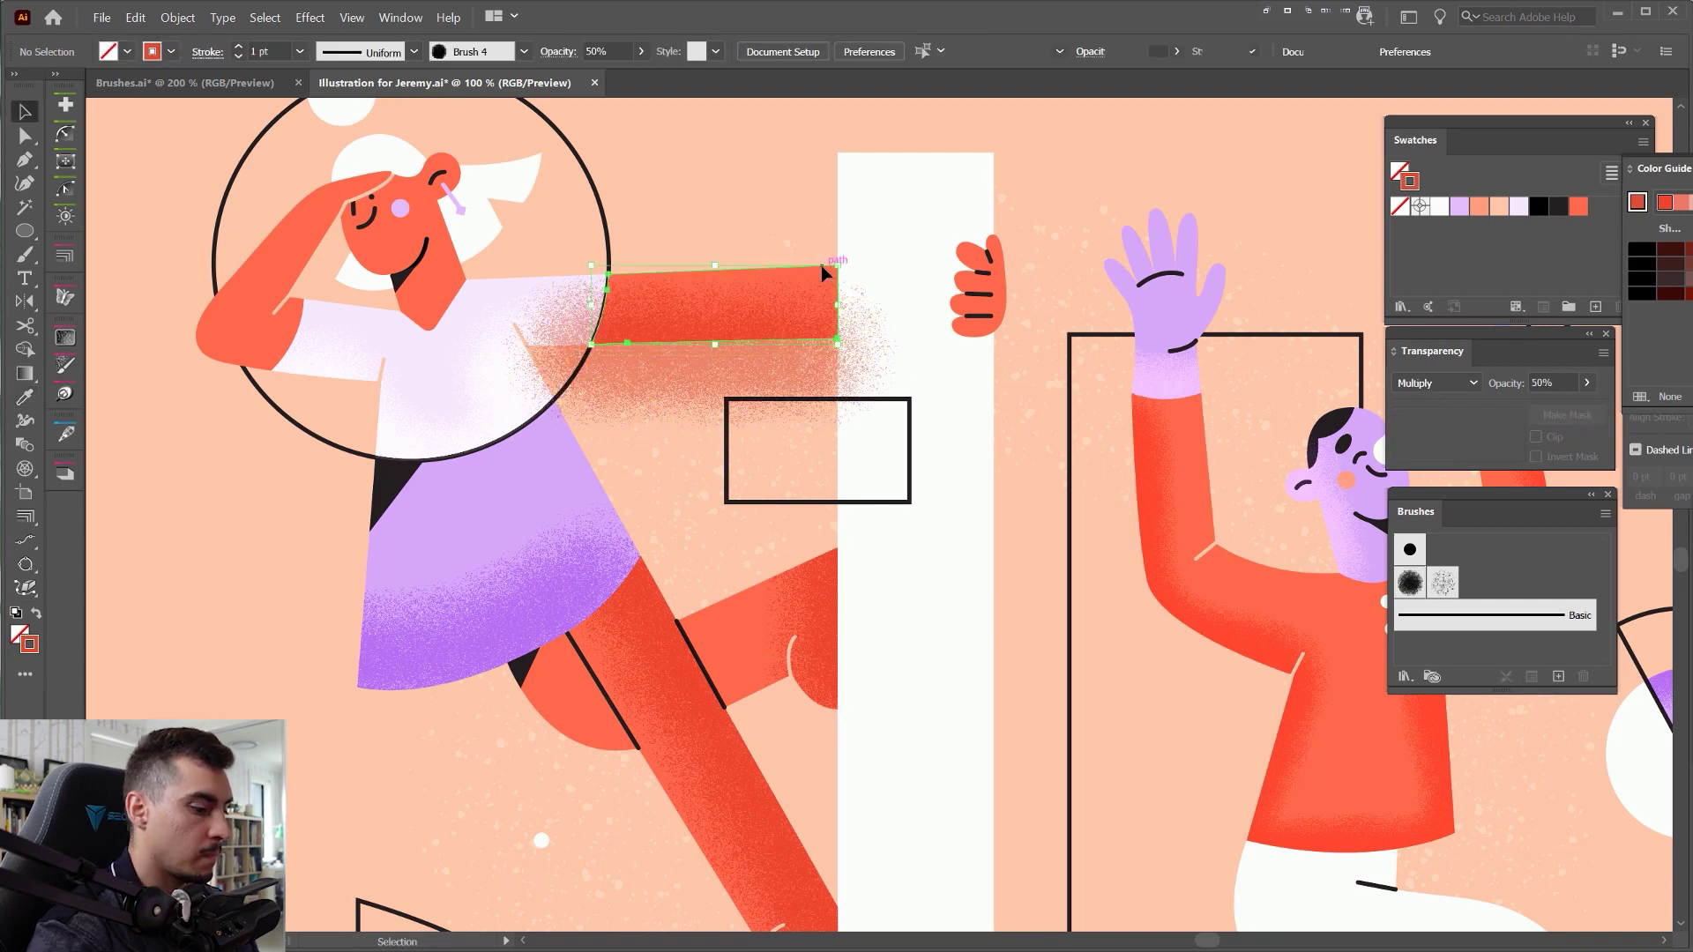
pyautogui.click(822, 266)
pyautogui.keyDown('shift'); pyautogui.click(743, 372); pyautogui.keyUp('shift')
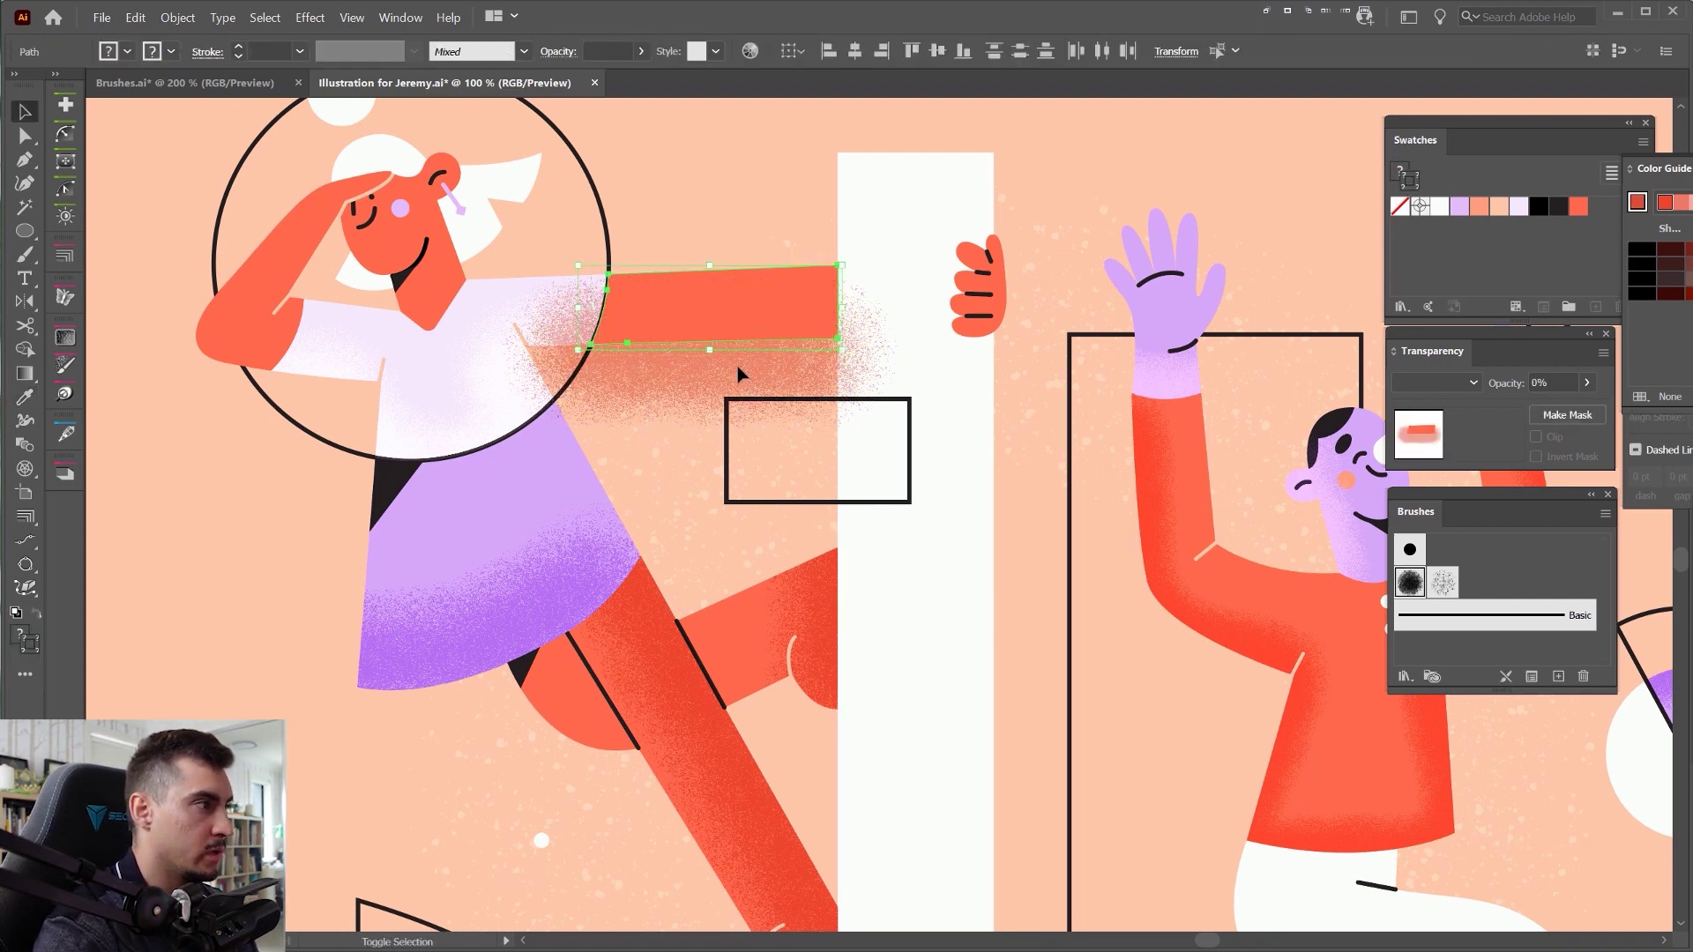
pyautogui.hotkey('ctrl', '7')
pyautogui.click(759, 199)
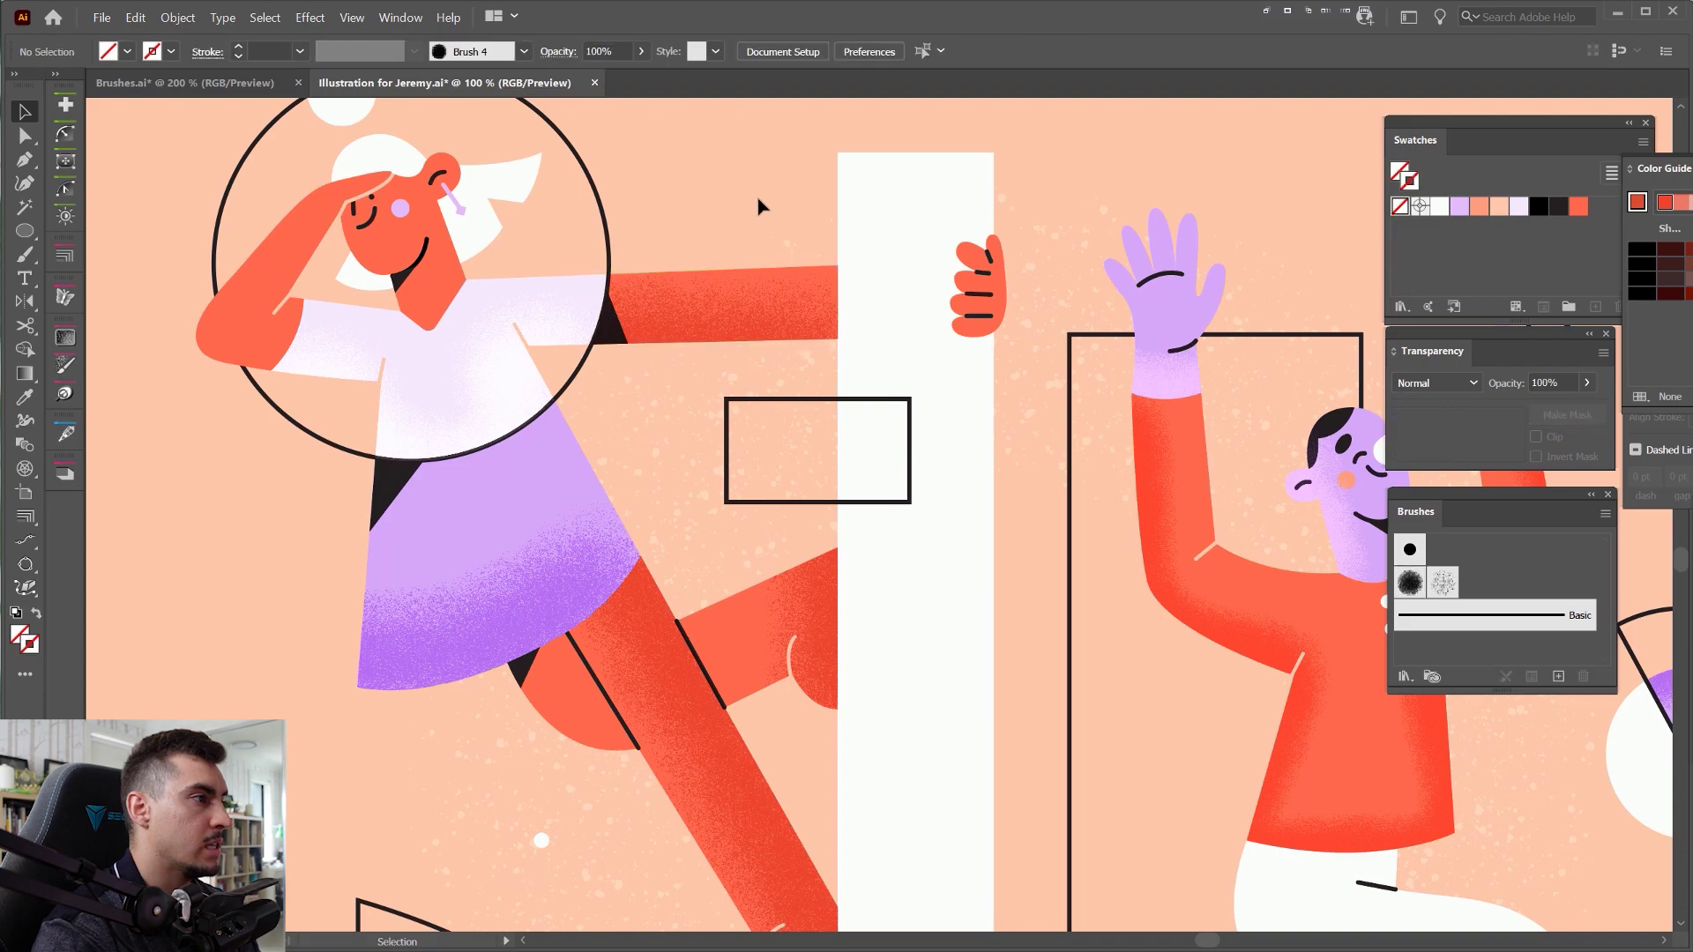
pyautogui.scroll(-2, 759, 199)
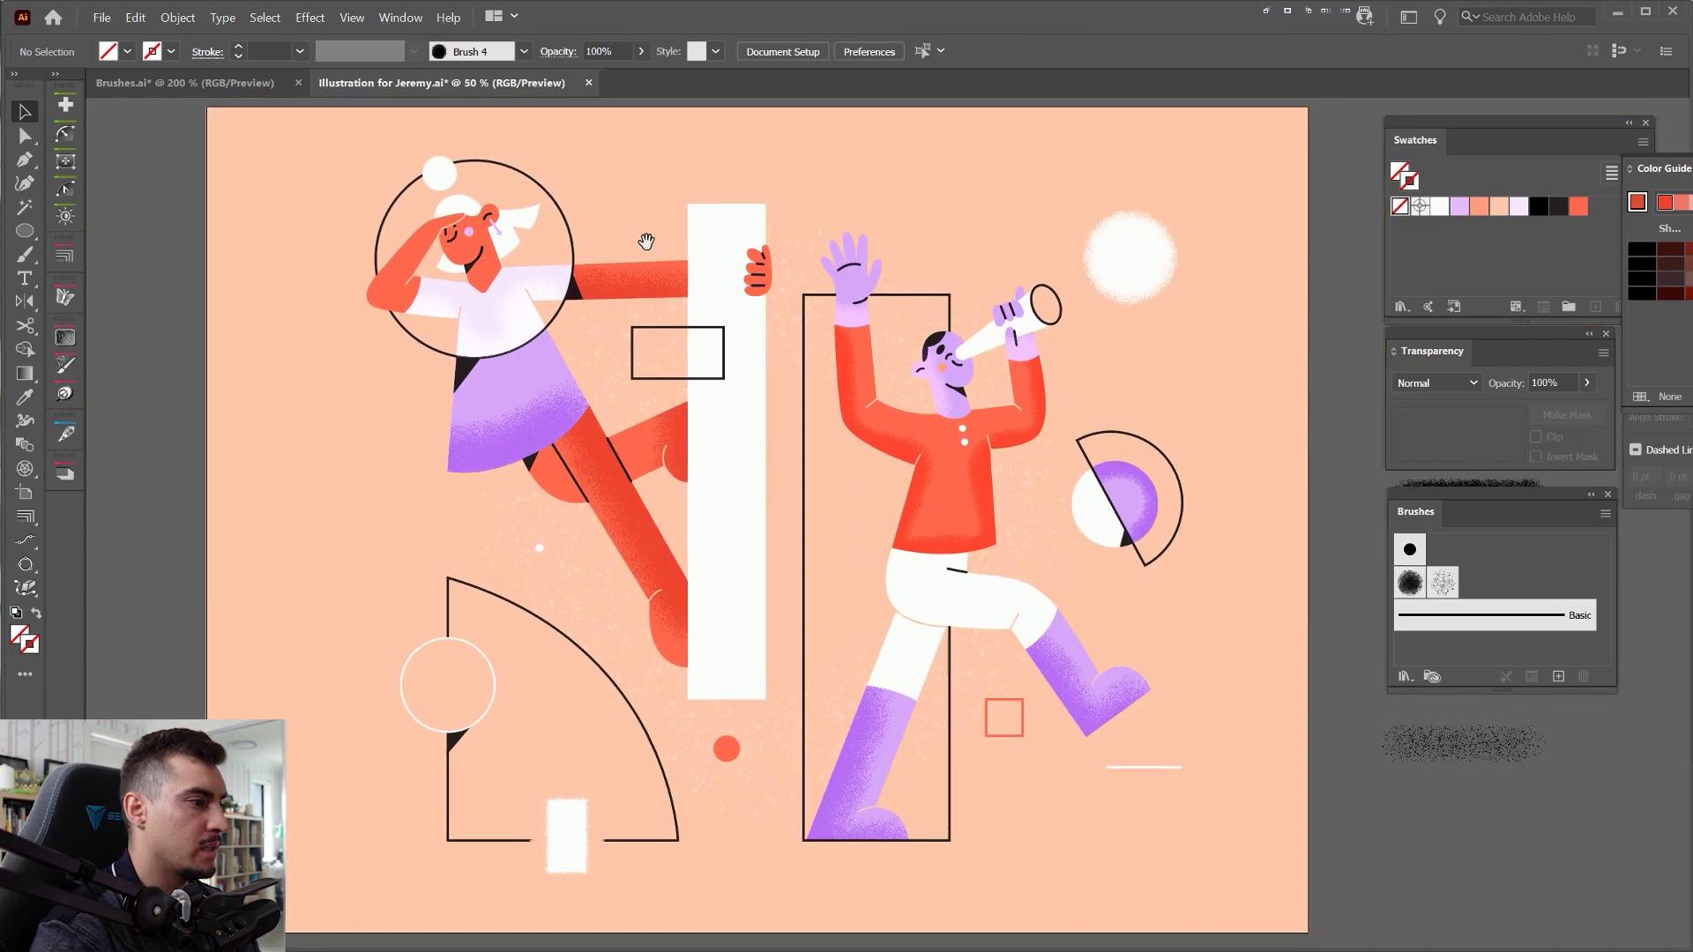
pyautogui.press('Tab')
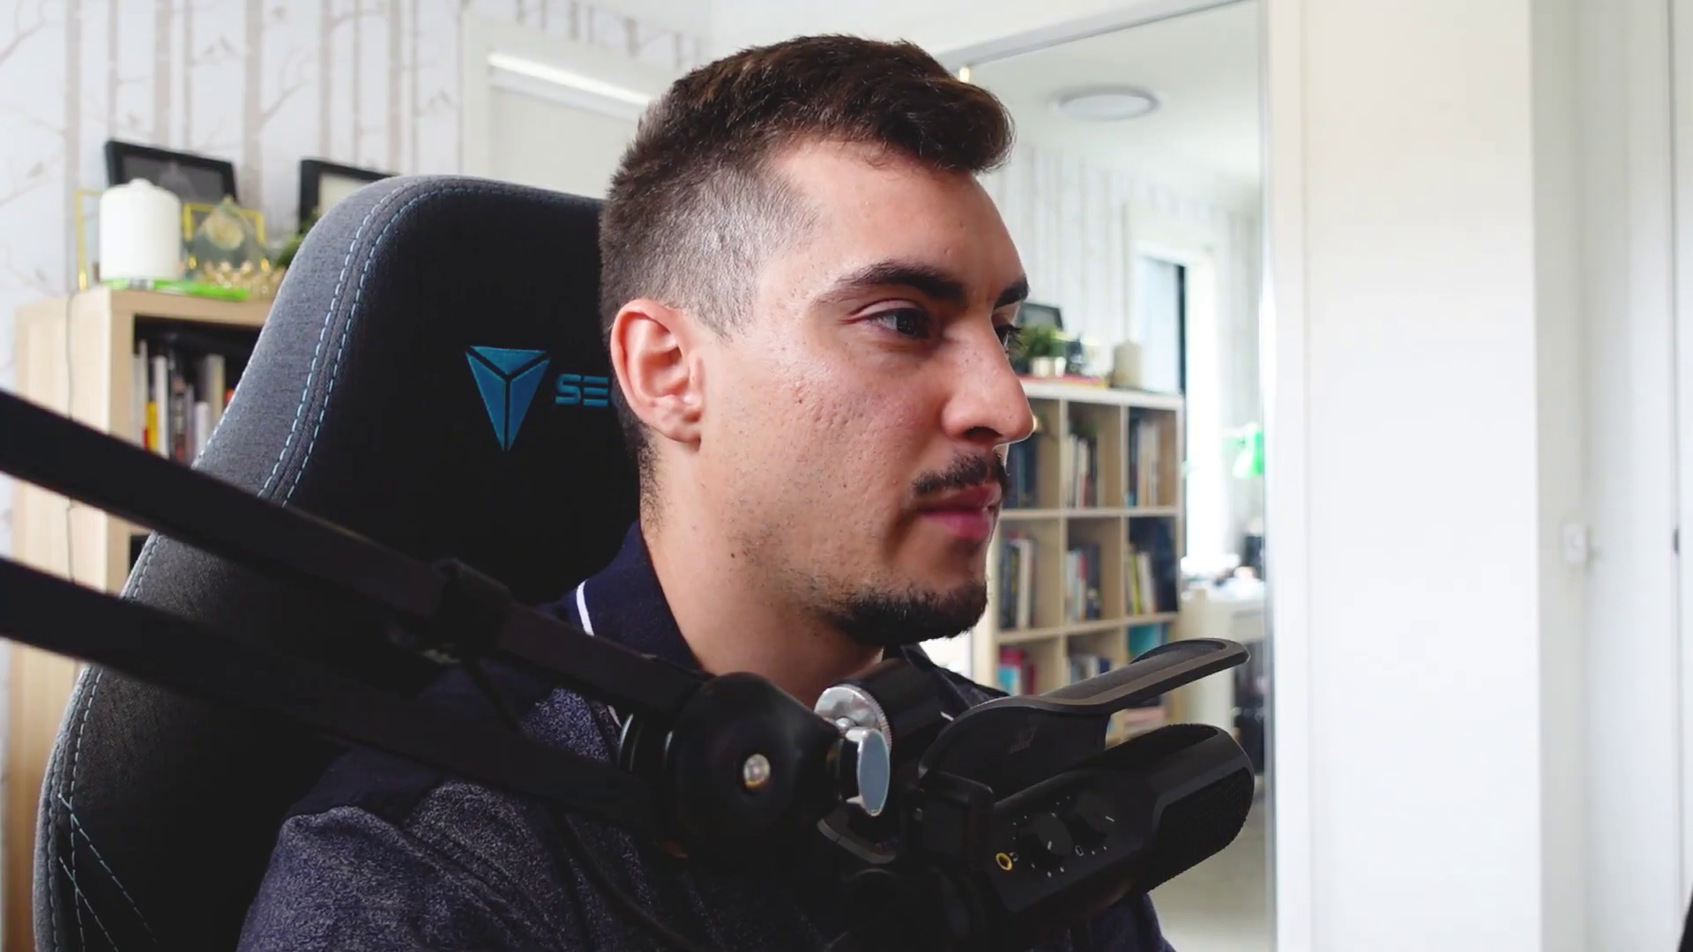